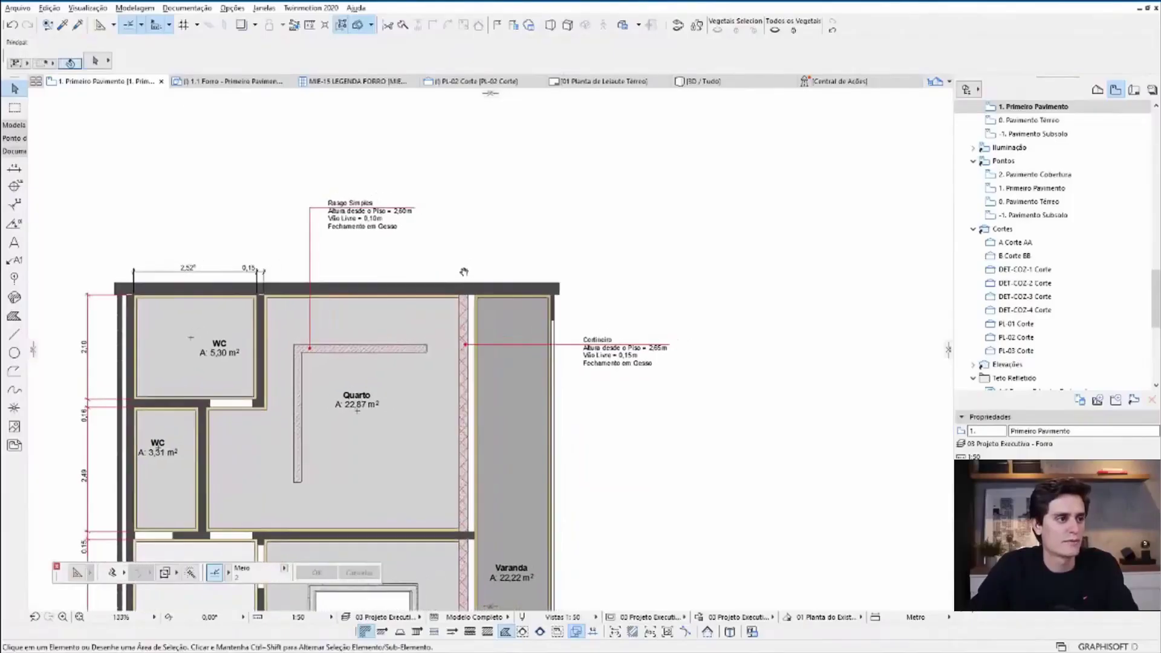
- Clear the Rasgo Simples label selection and open the Property Manager from the Opções menu
scroll(285, 242, "up", 3)
left_click(284, 242)
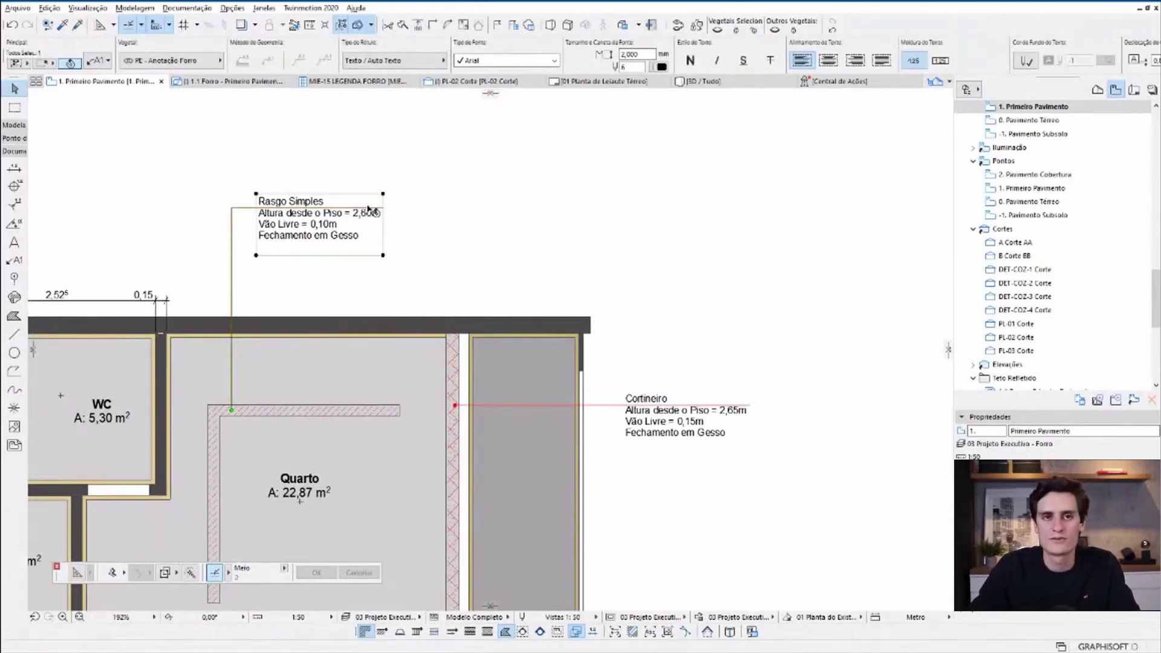
key("Escape")
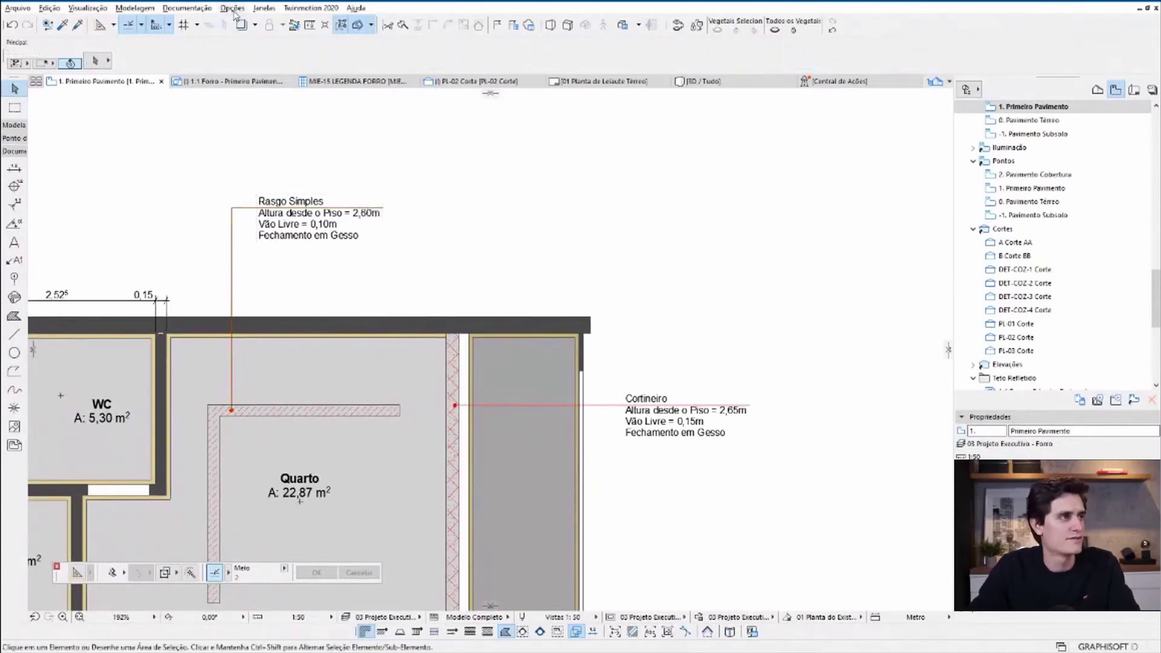
left_click(234, 9)
left_click(254, 40)
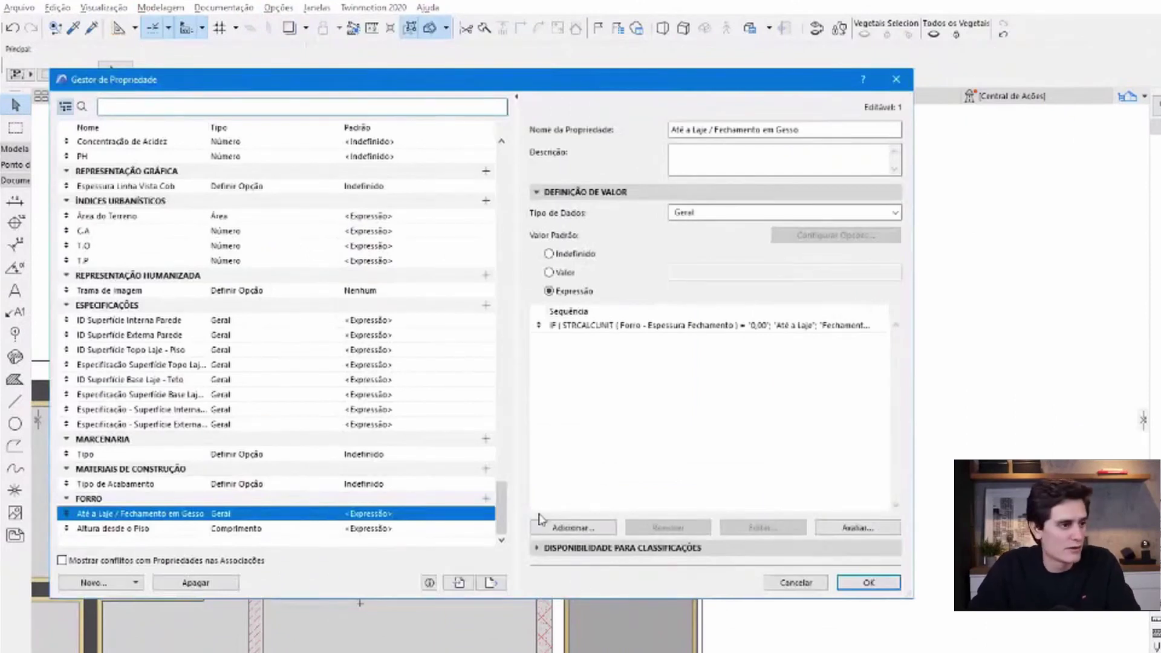
- Inspect the INFORMAÇÕES DO PRODUTO group and the FORRO group's properties
left_click_drag(502, 508, 507, 159)
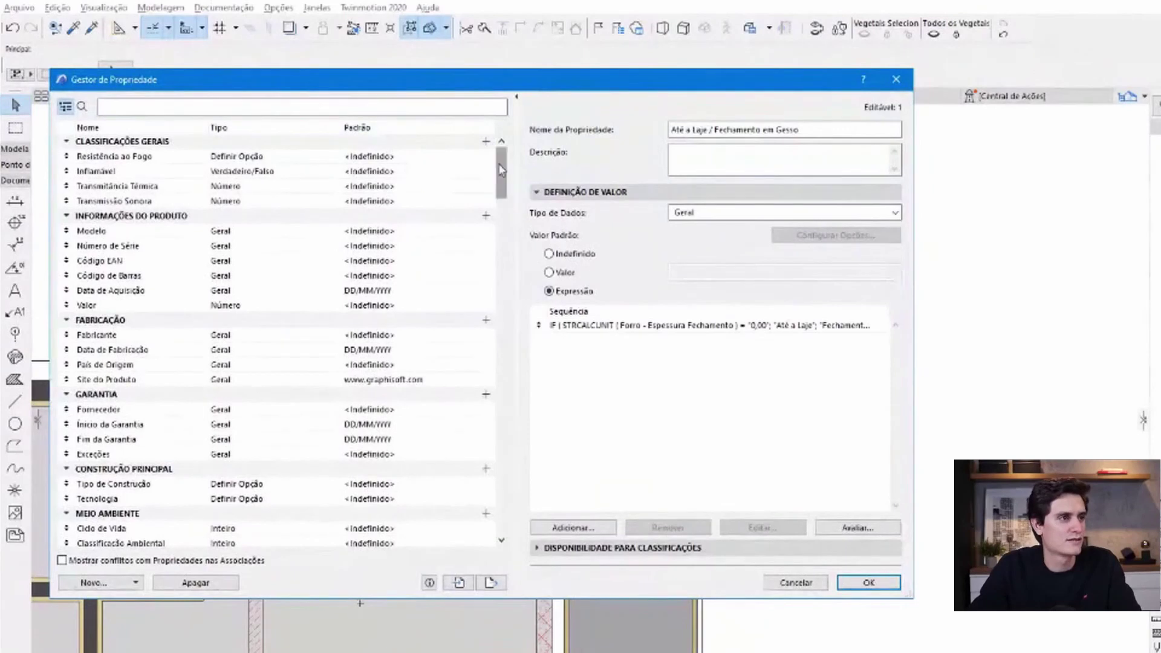
left_click(416, 141)
left_click(323, 218)
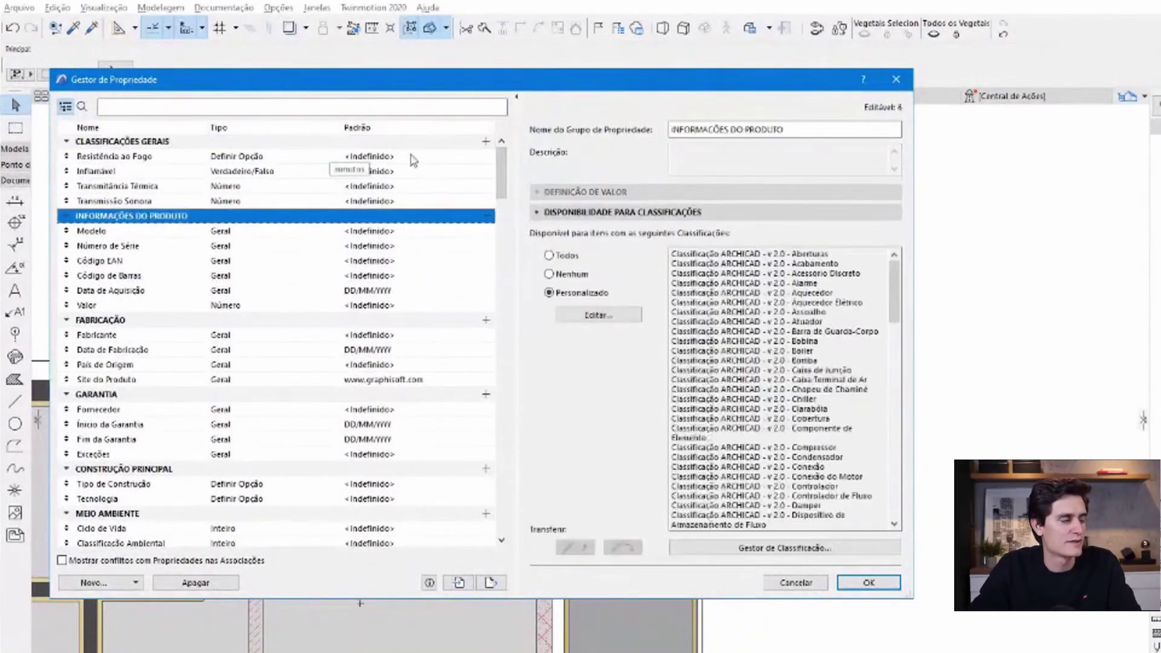
left_click_drag(508, 175, 508, 510)
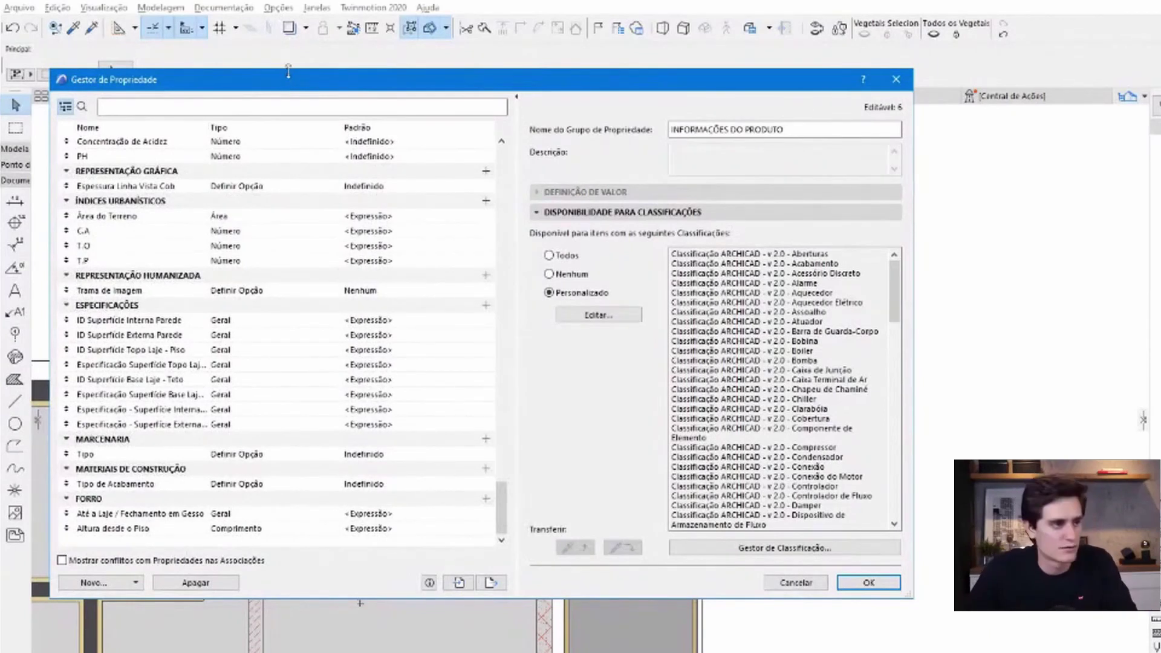
left_click(230, 499)
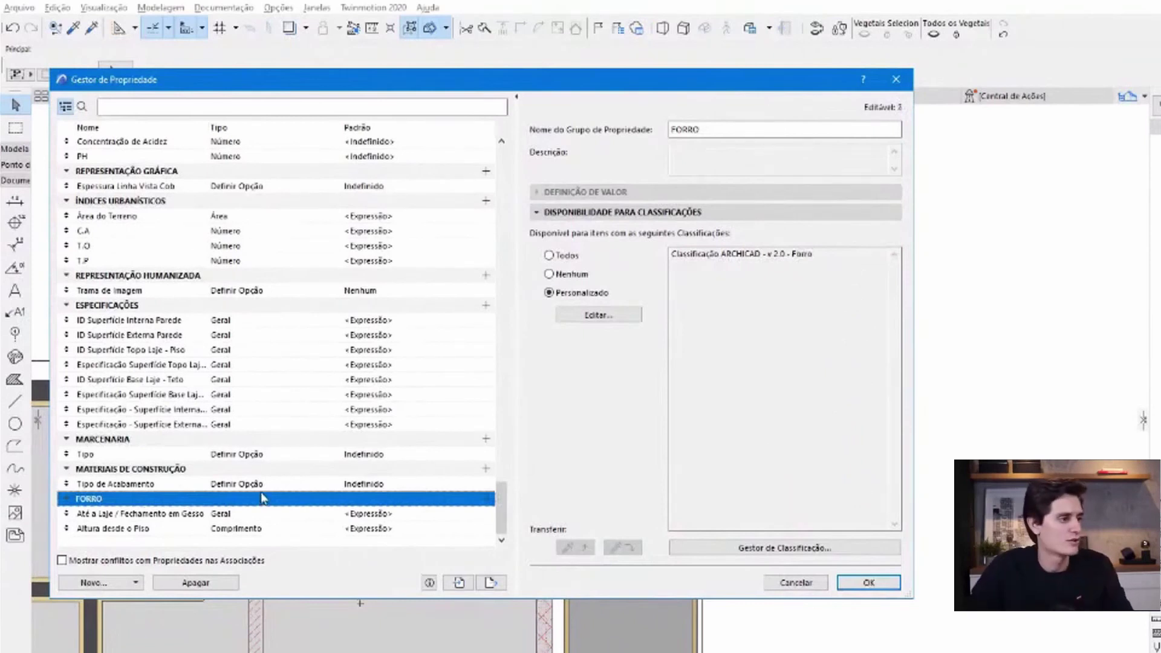
left_click(183, 516)
key("Down")
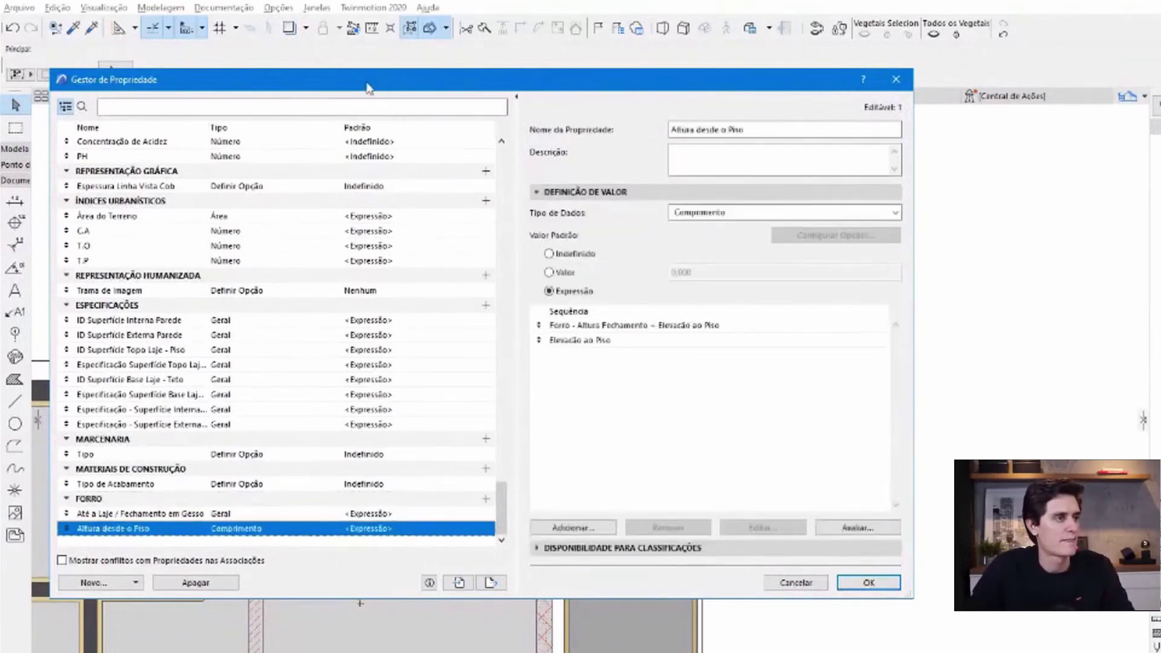
- Move the Property Manager aside to see the plan, then bring it back and select the FORRO group
left_click_drag(840, 67, 1160, 37)
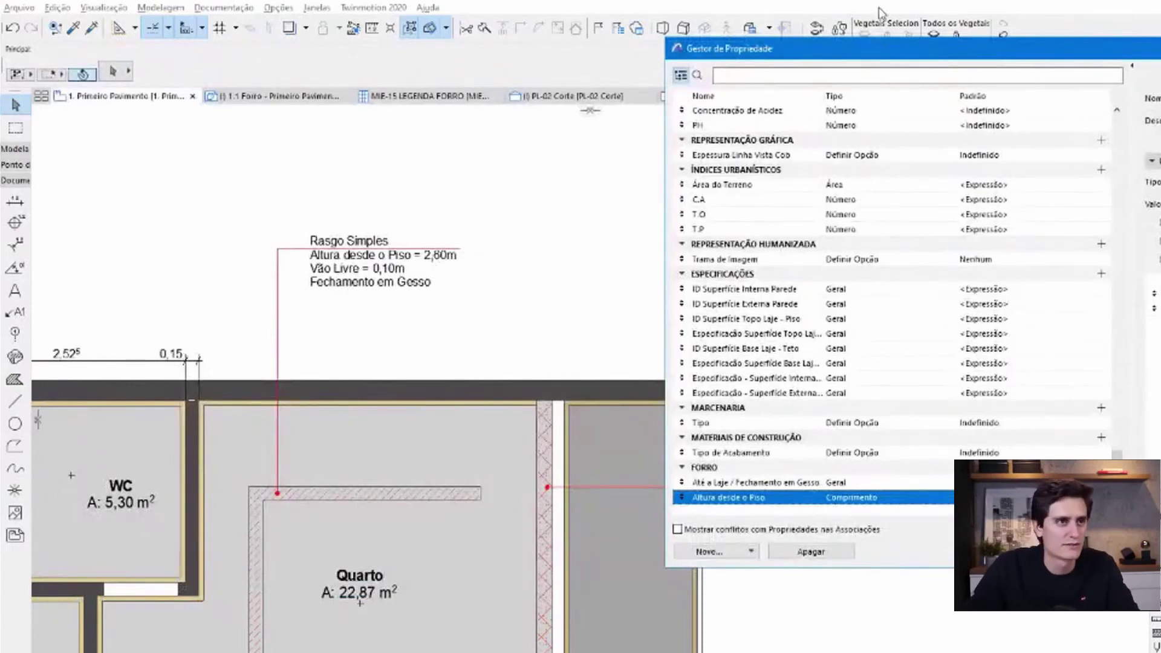
left_click_drag(901, 57, 837, 65)
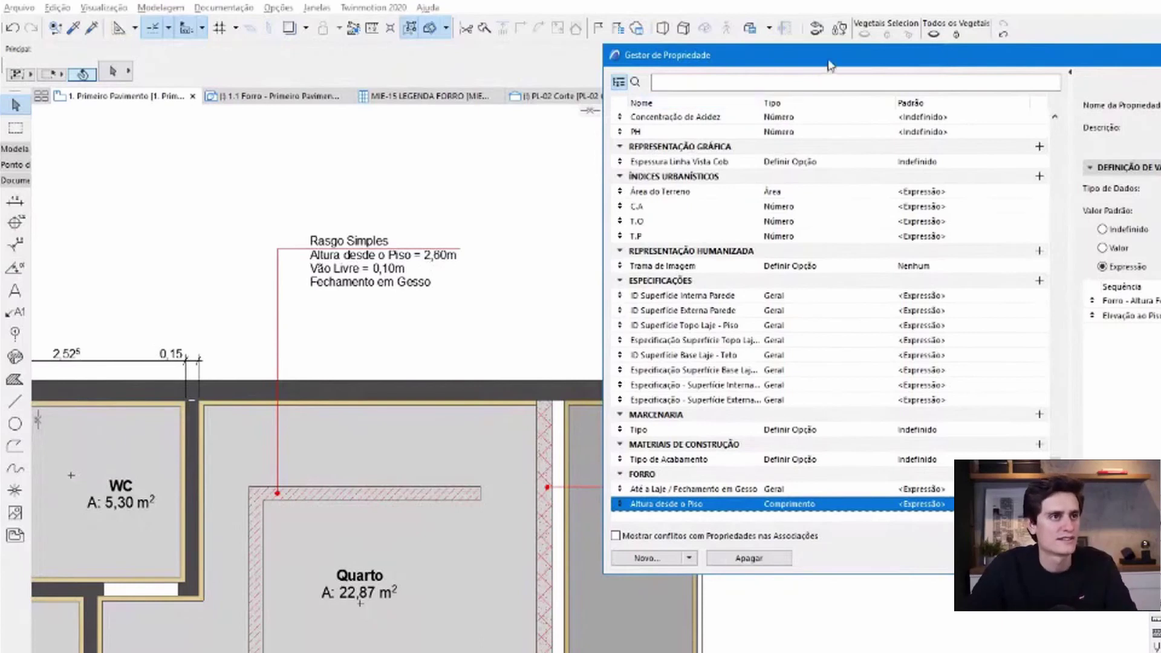
left_click_drag(829, 65, 390, 74)
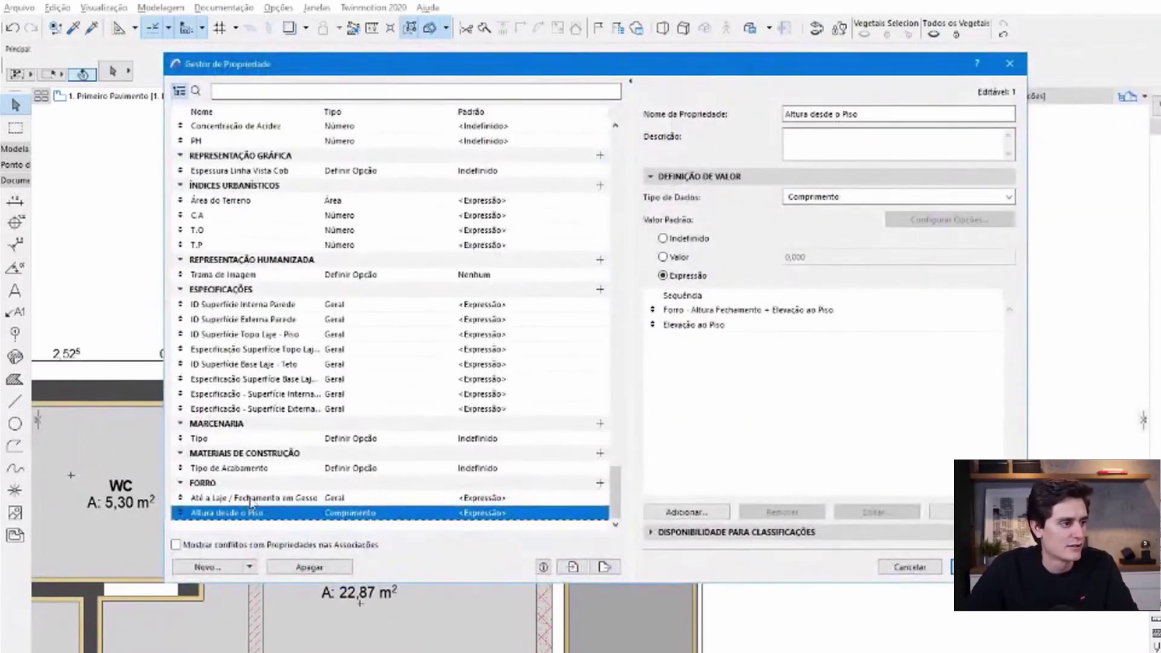
left_click(249, 498)
left_click(221, 483)
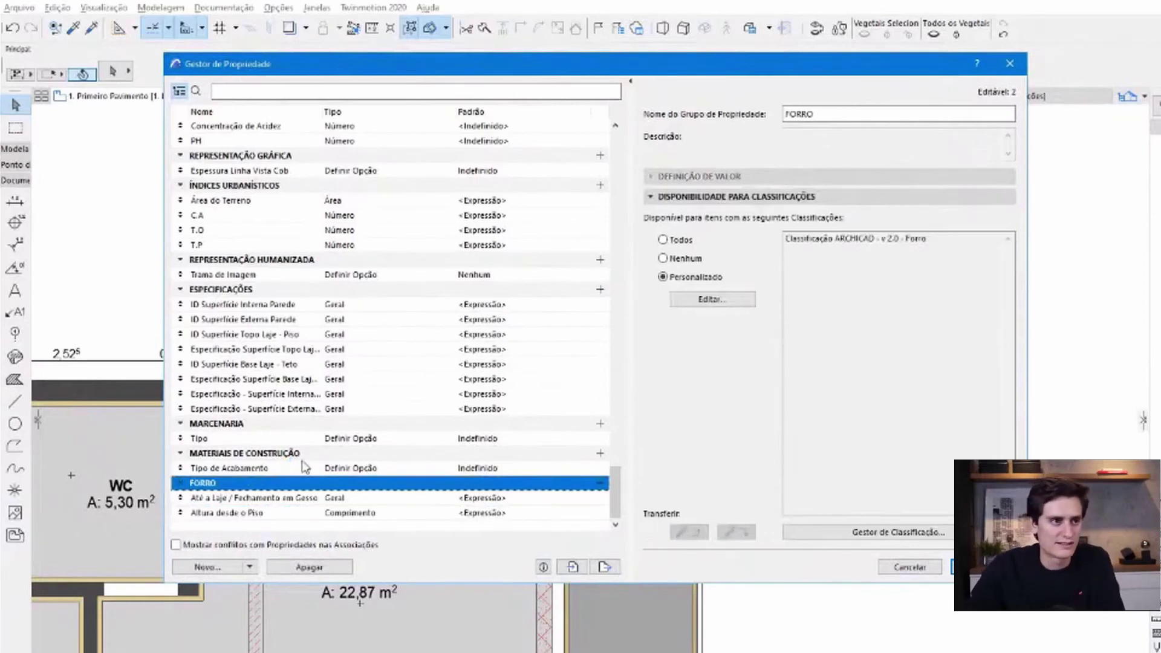
- Create a new property group named 'FORRO (Live)' and select it
left_click(207, 567)
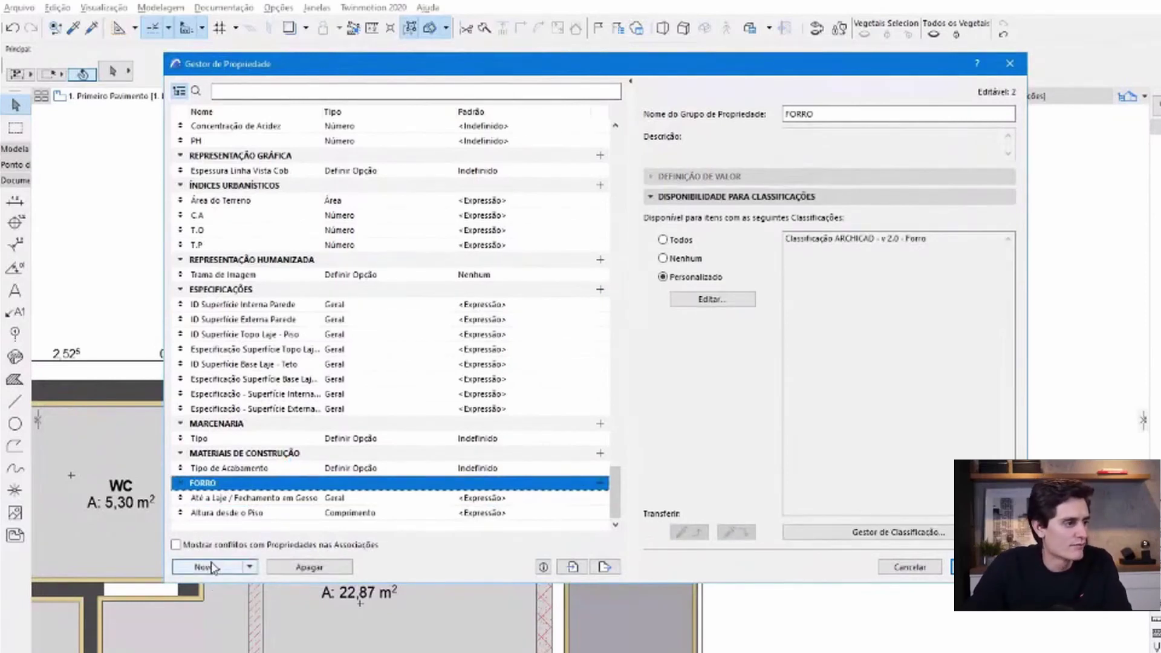
left_click(692, 246)
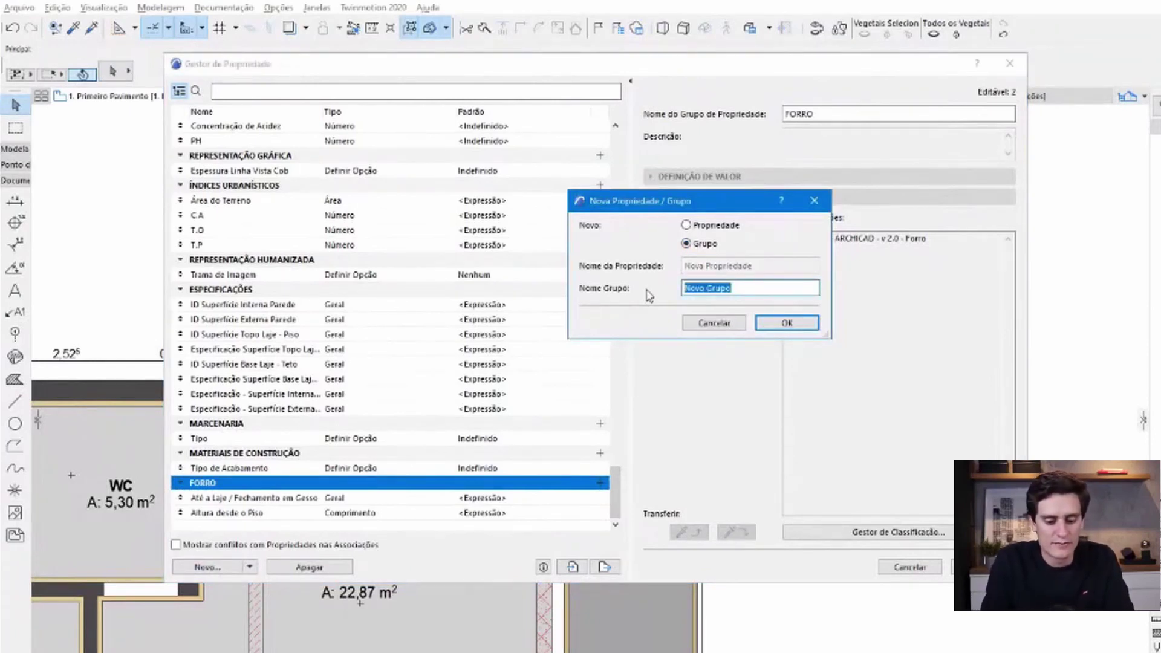
type("DC")
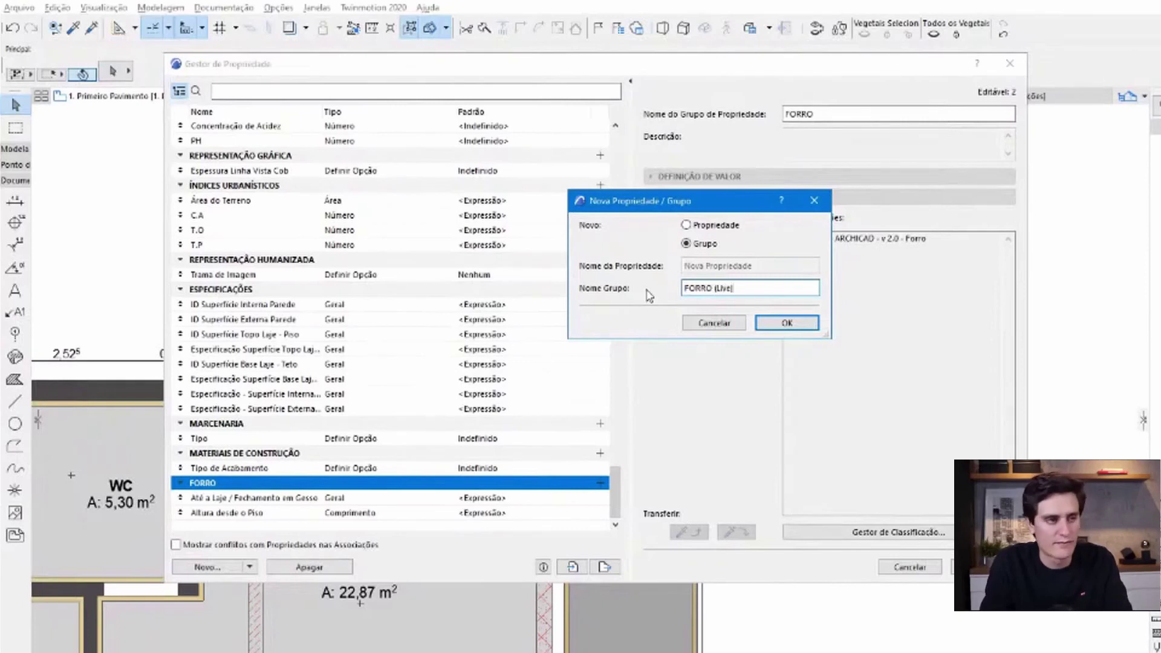
left_click(789, 322)
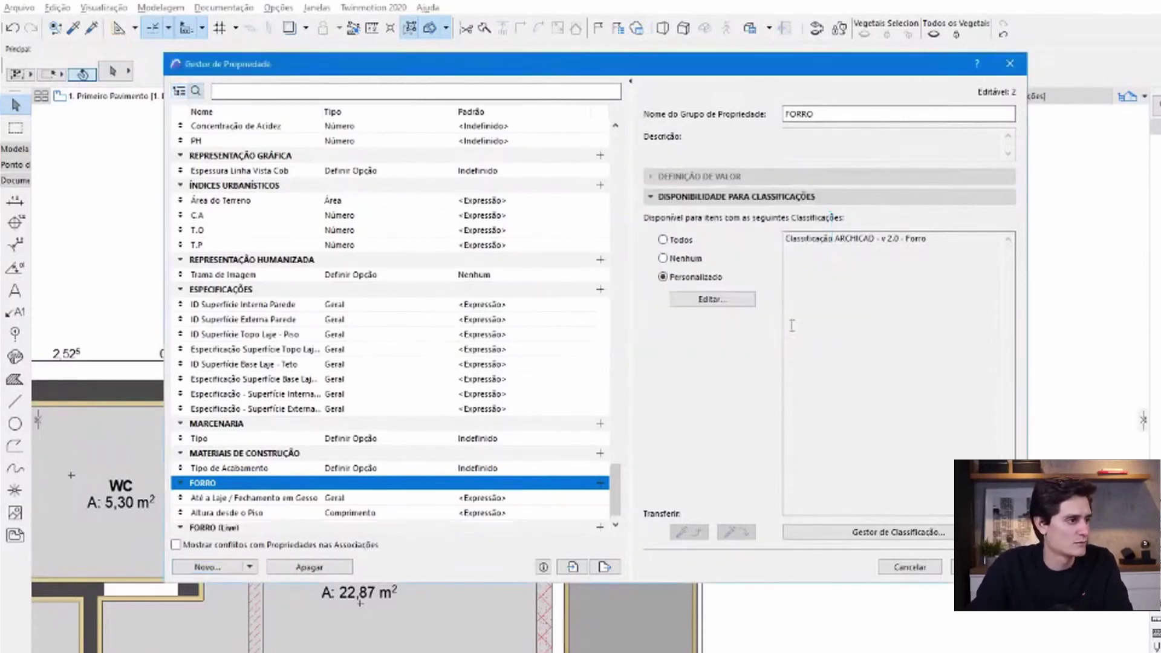
left_click(232, 514)
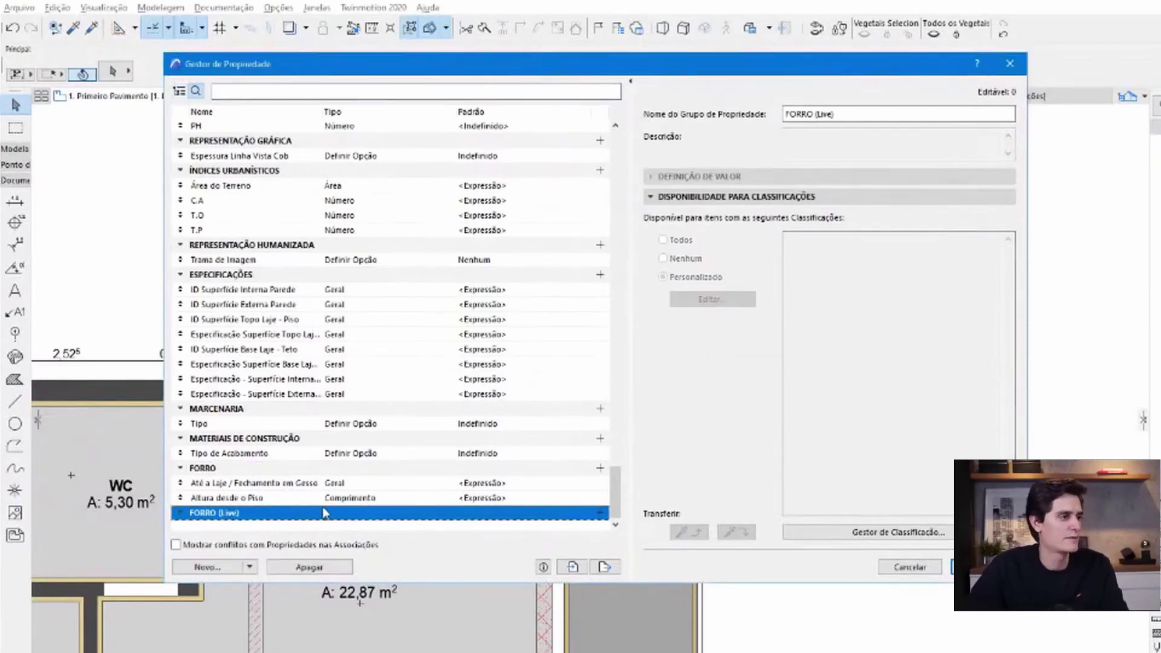
- Add a new property named 'Altura P.D.' to the FORRO (Live) group
left_click(263, 499)
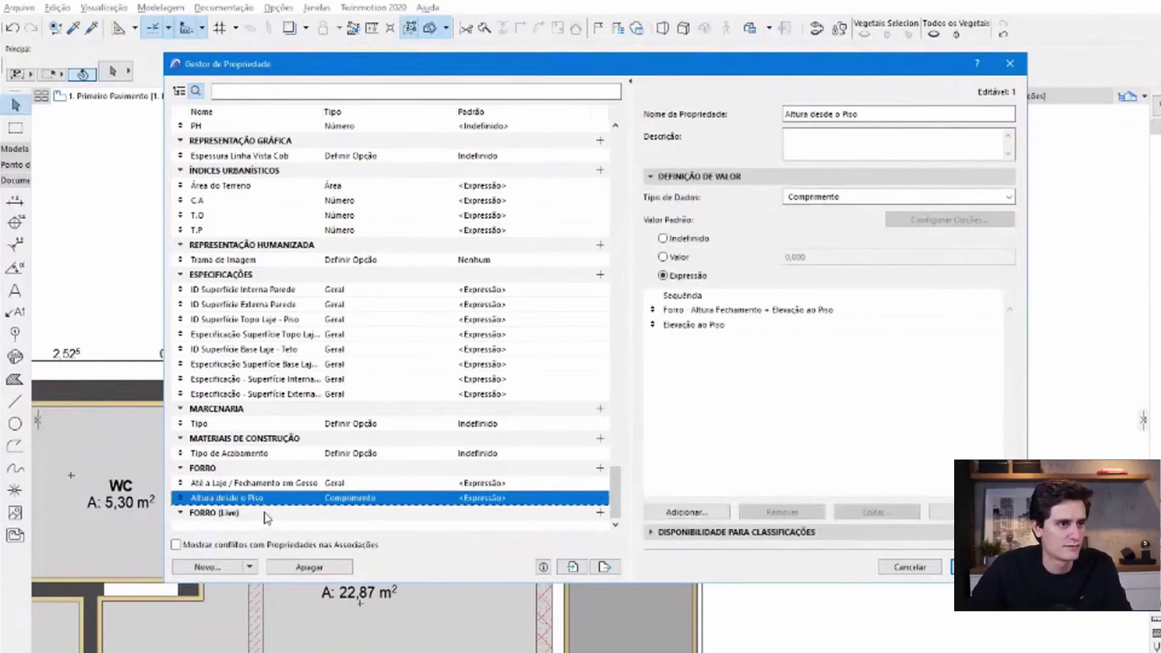
left_click(266, 514)
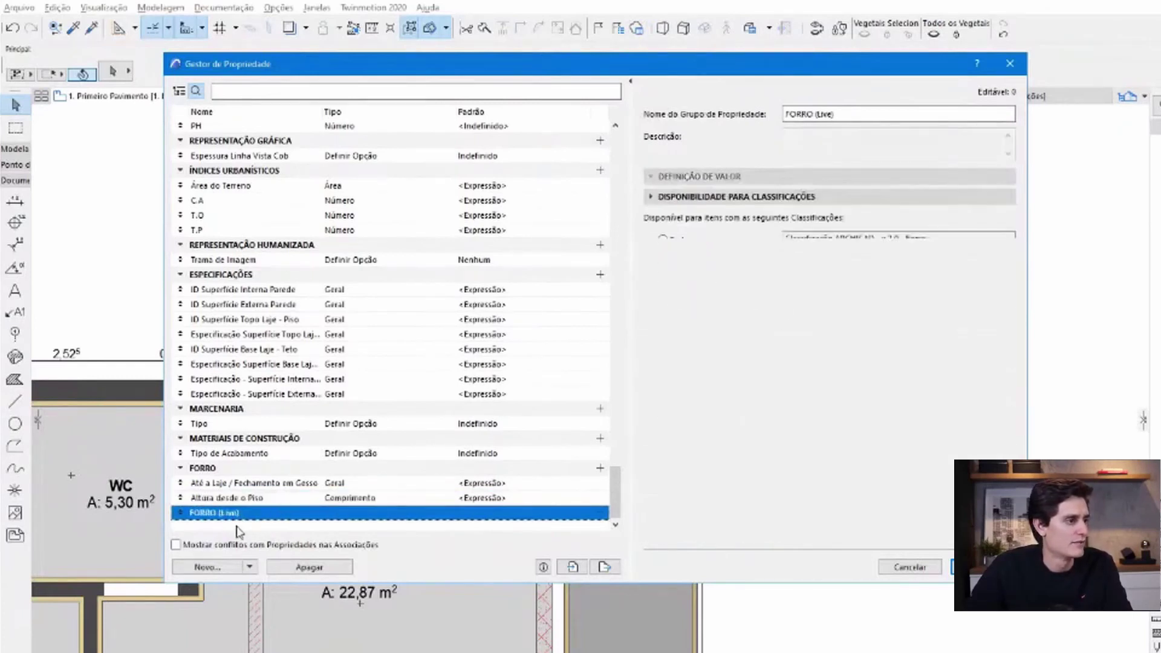
left_click(231, 569)
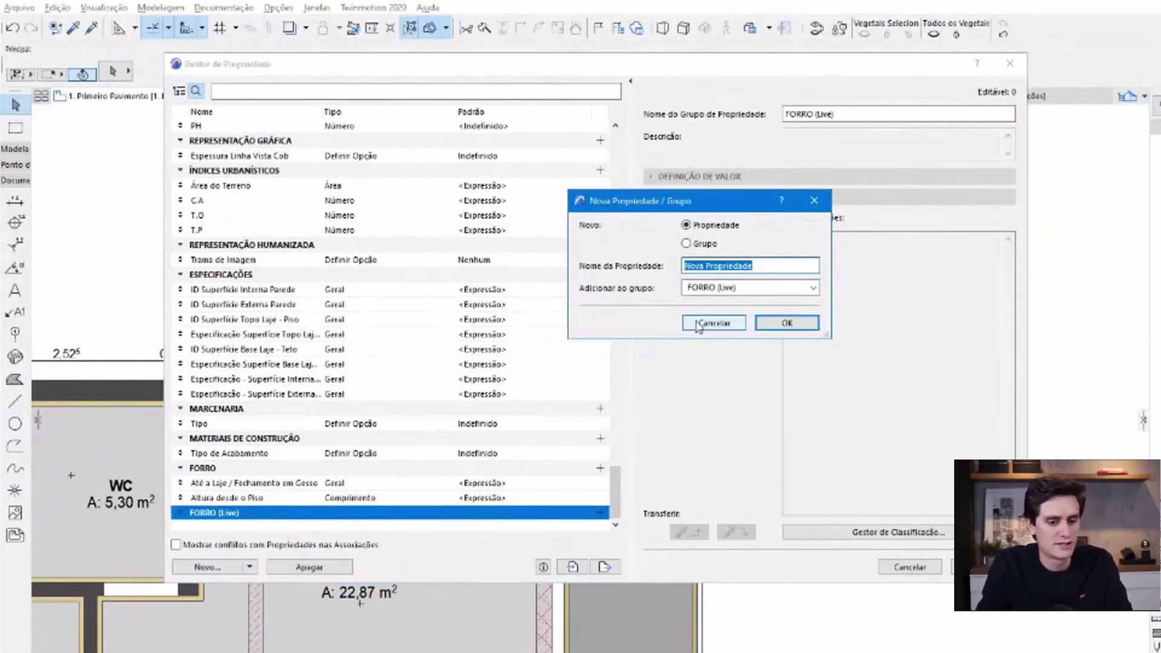
type("Altura P.D.")
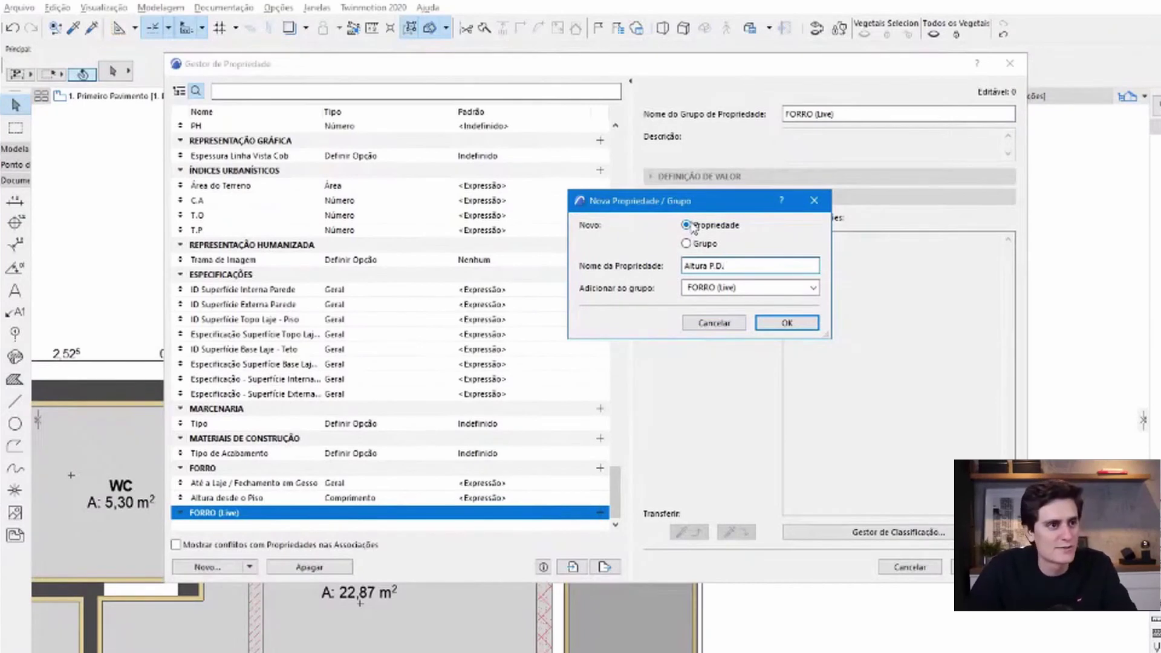
left_click_drag(717, 201, 693, 204)
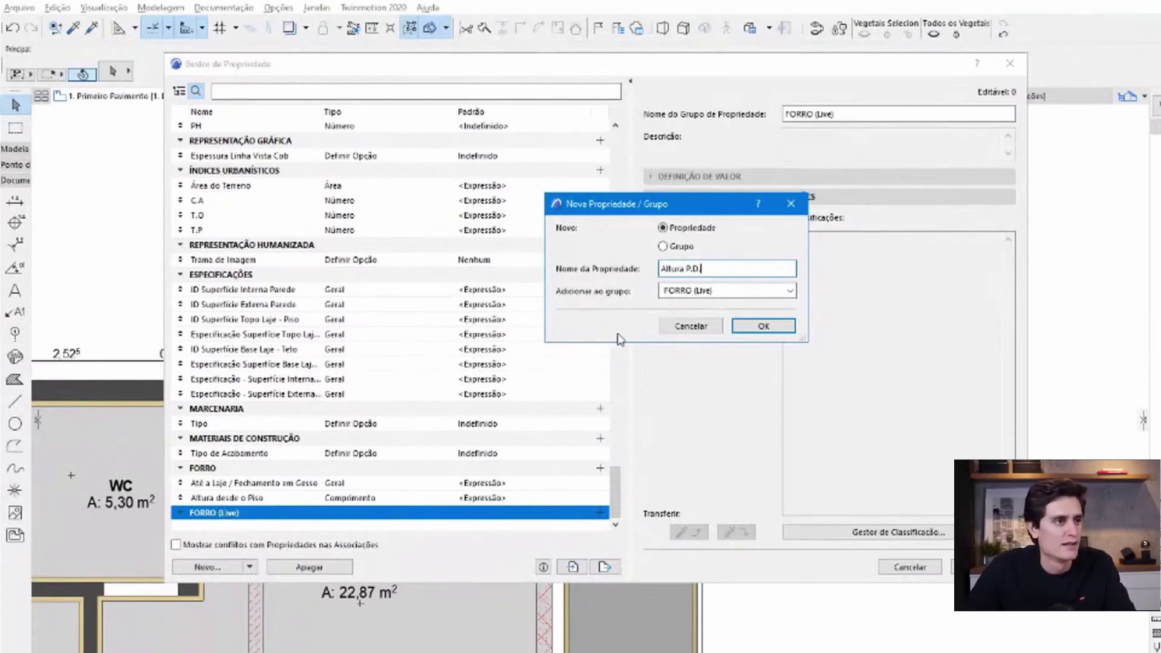
left_click(763, 326)
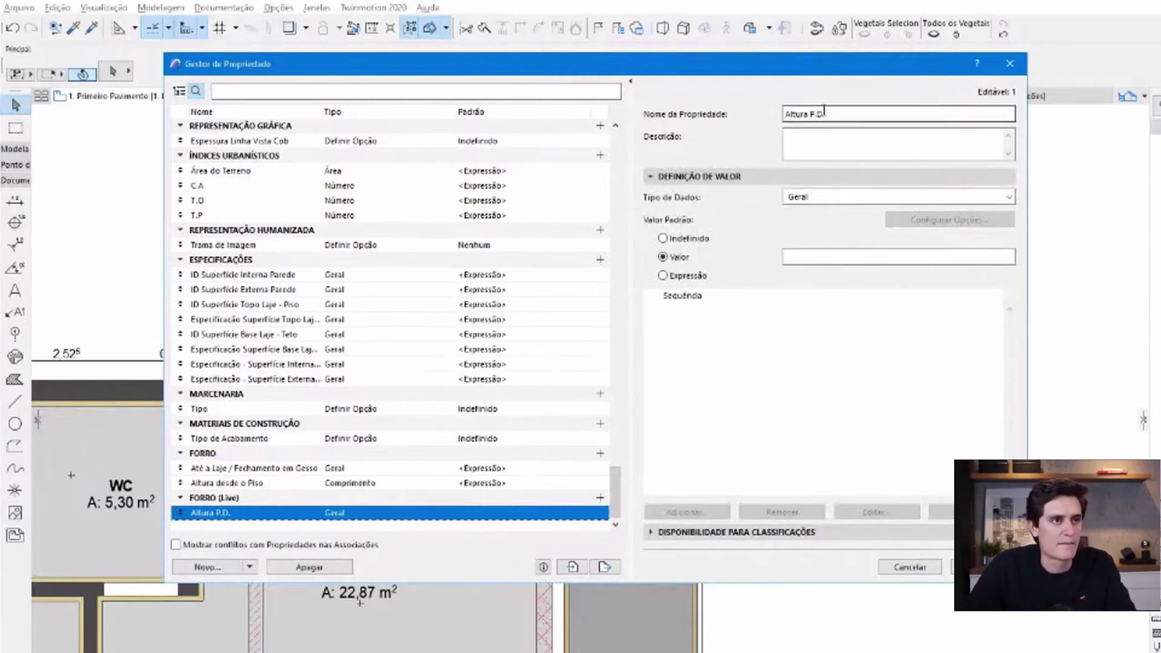
- Set Altura P.D.'s data type to Comprimento and its default value to Expressão
left_click_drag(844, 72, 829, 74)
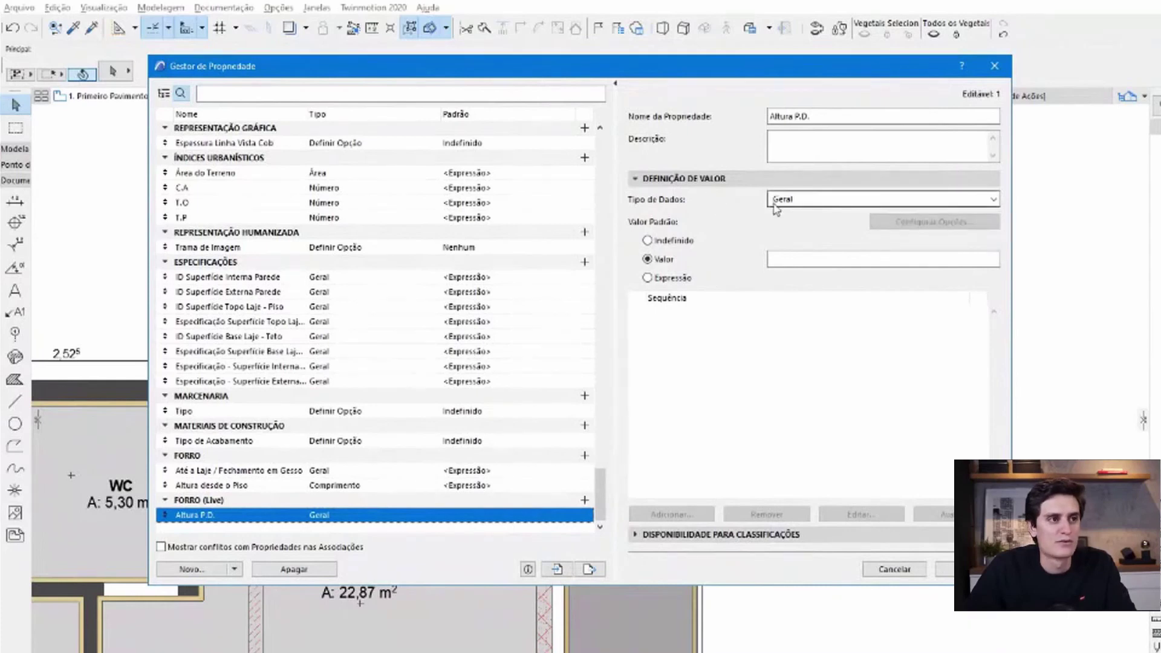
mouse_move(793, 197)
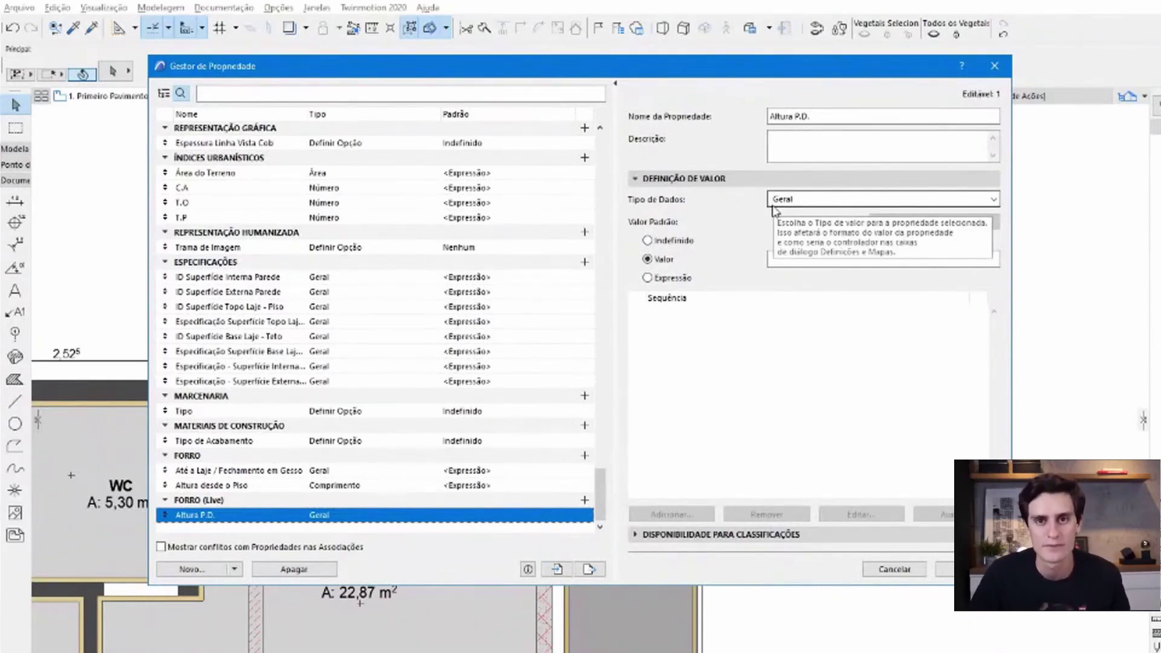
left_click(781, 201)
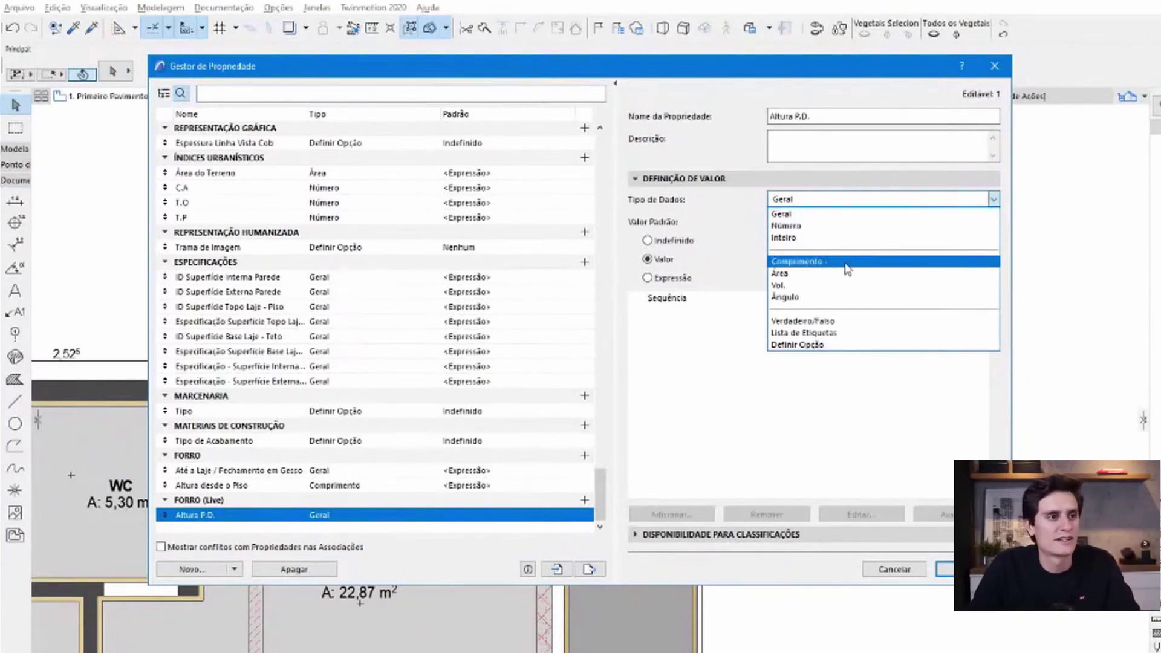
left_click(847, 264)
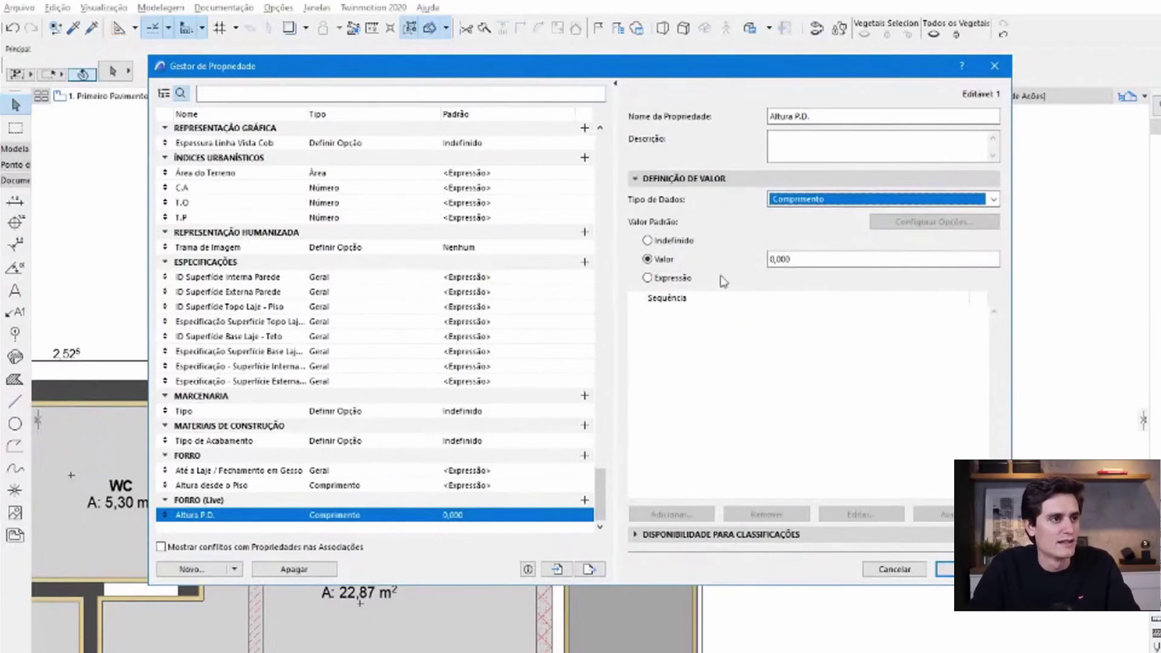
left_click(665, 281)
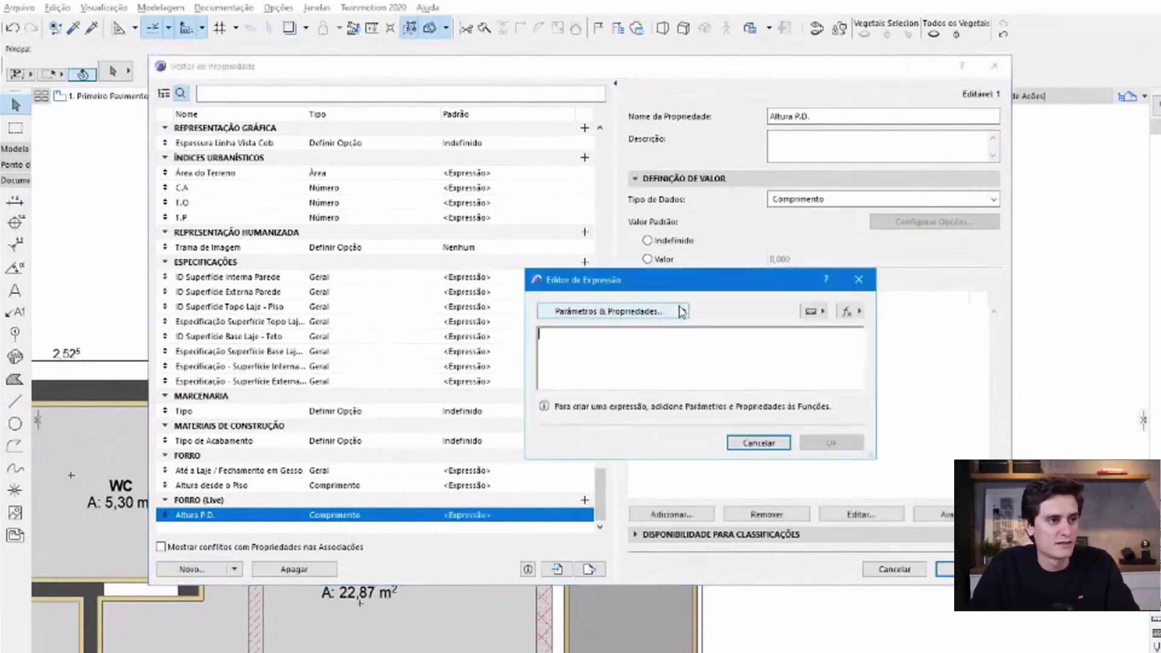
- Set Altura P.D.'s expression to the Elevação ao Piso parameter
left_click_drag(736, 280, 736, 264)
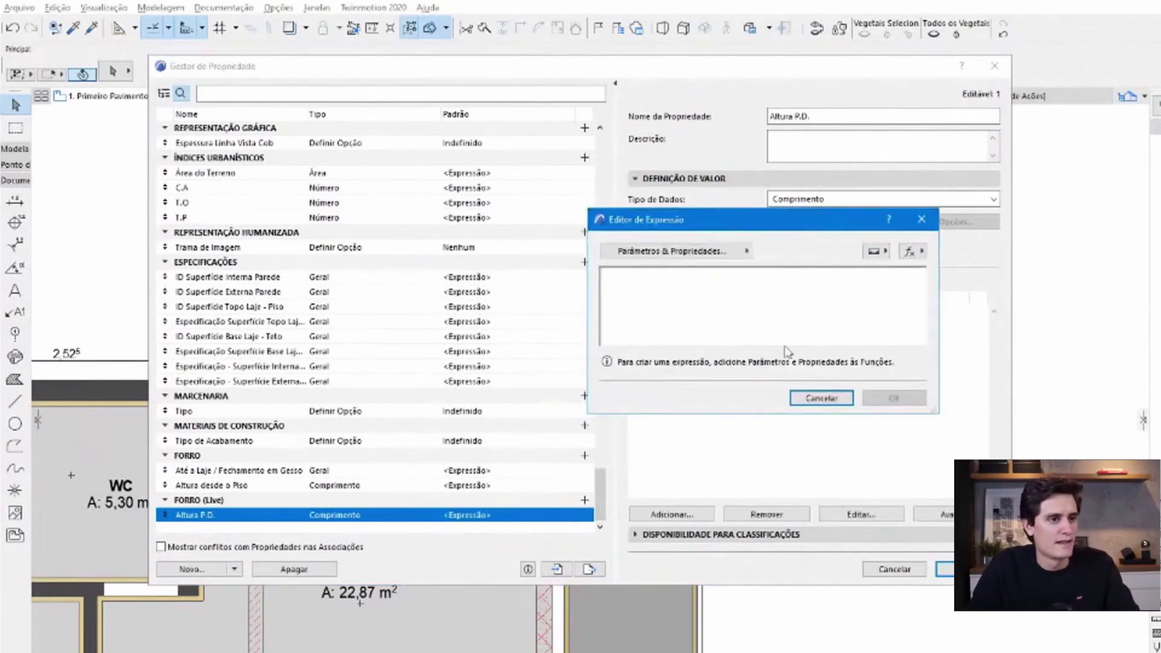
left_click(700, 254)
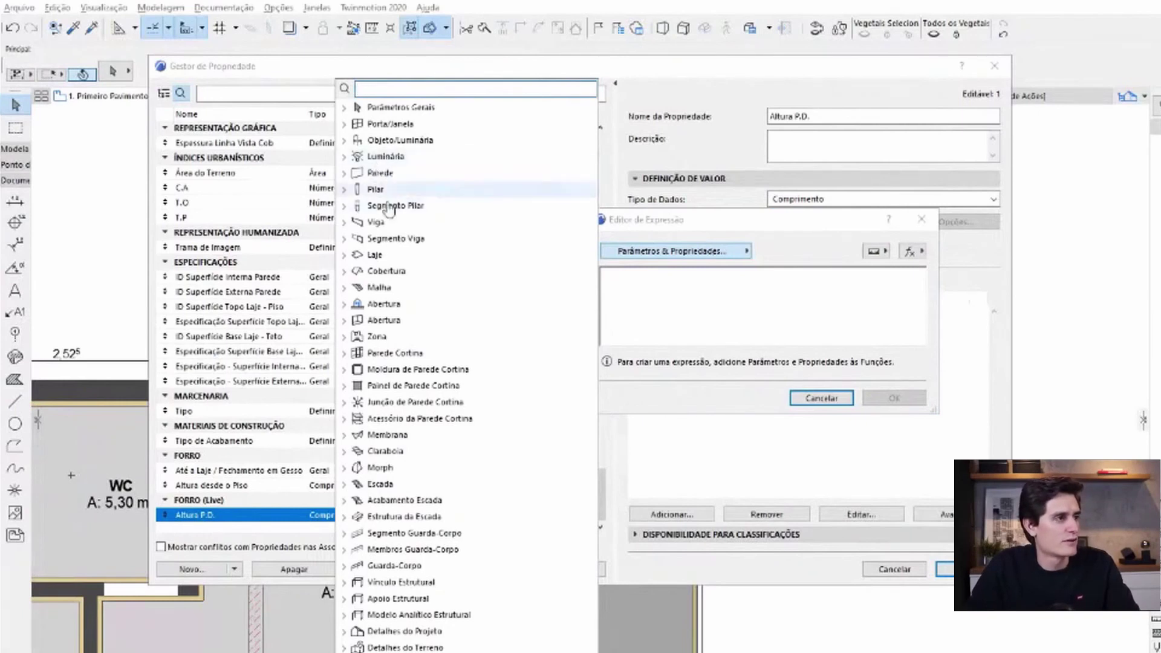
left_click(369, 107)
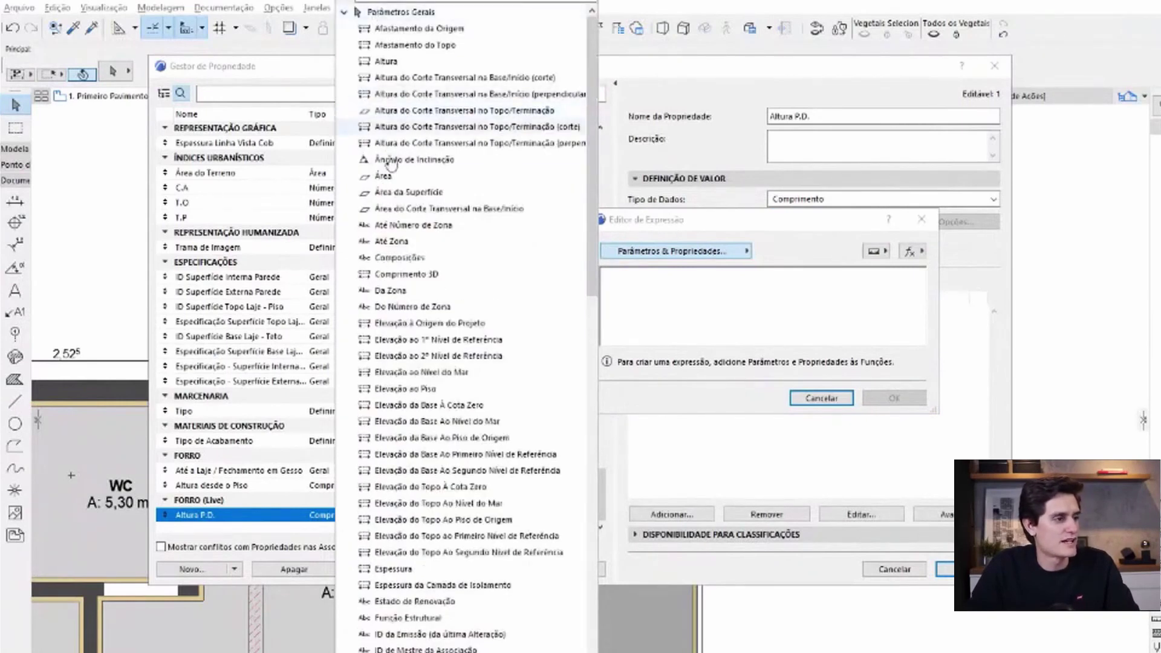
left_click(399, 389)
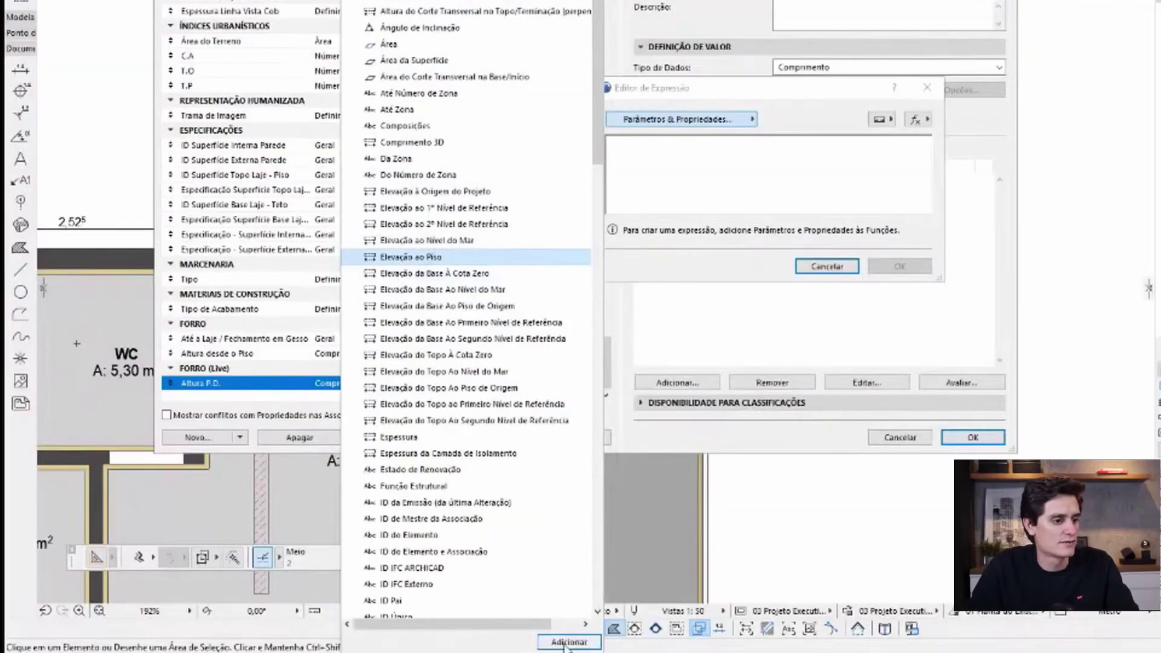
left_click(569, 642)
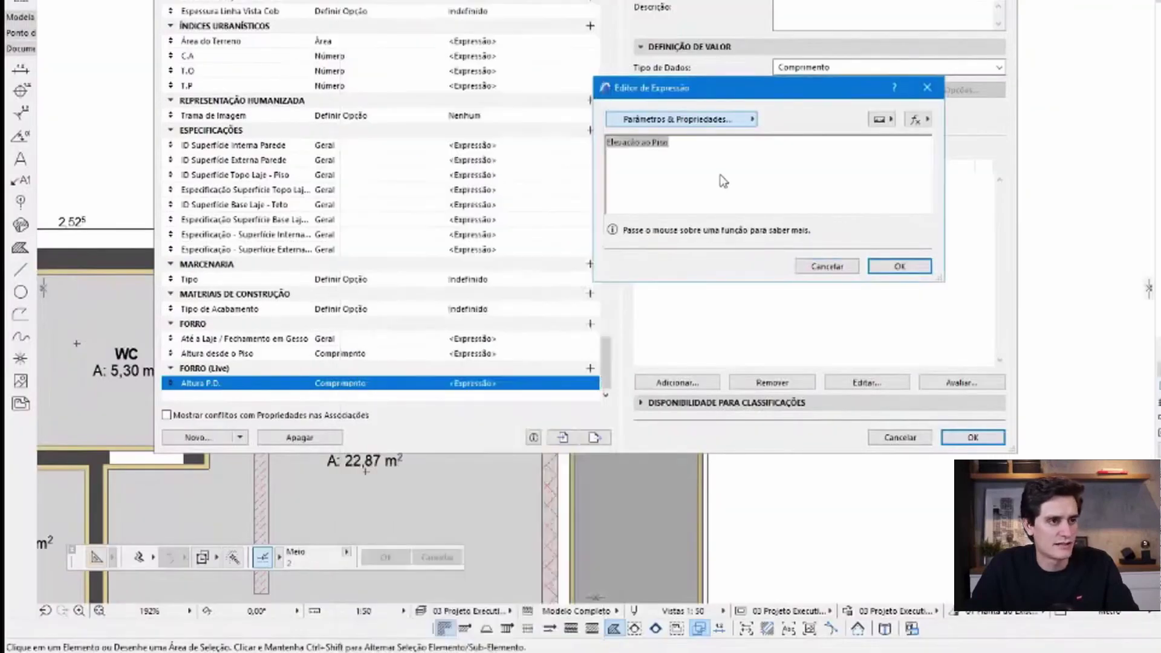
left_click(896, 271)
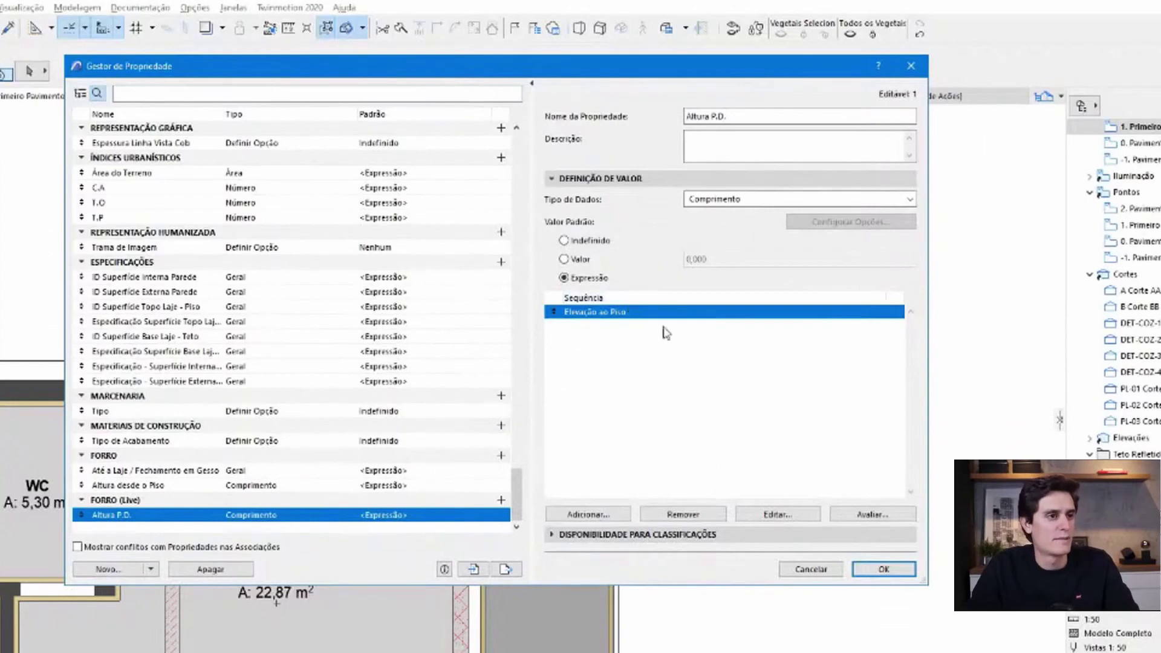
- Set Altura P.D.'s classification availability to Personalizado with only Forro ticked
left_click(555, 536)
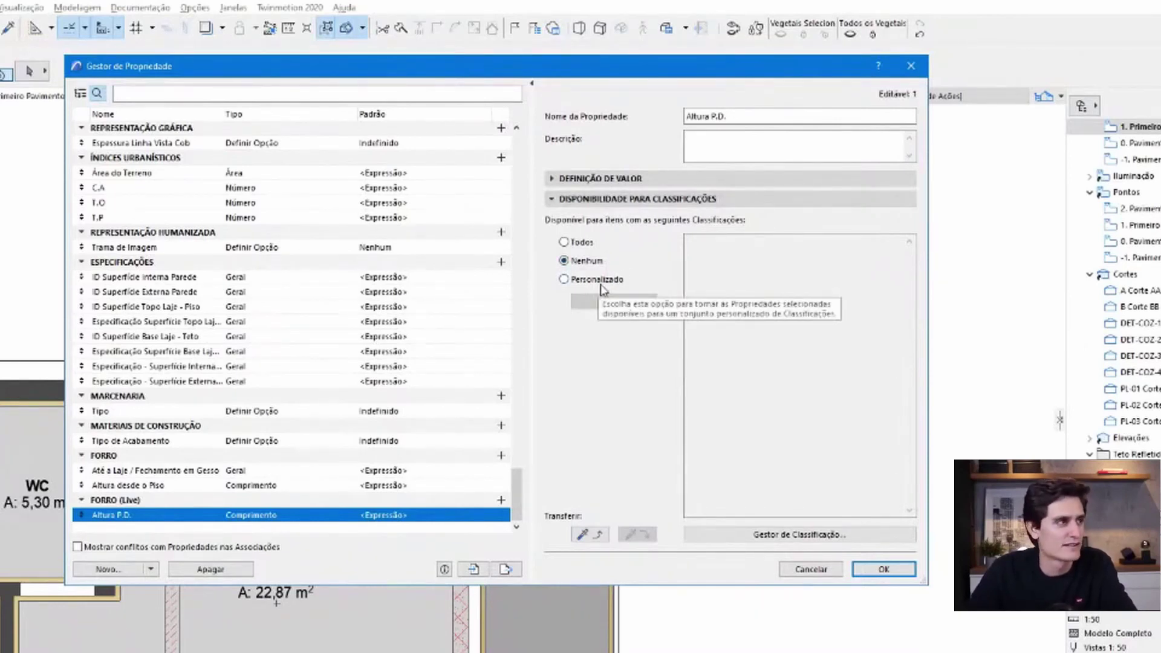
left_click(567, 243)
left_click(568, 260)
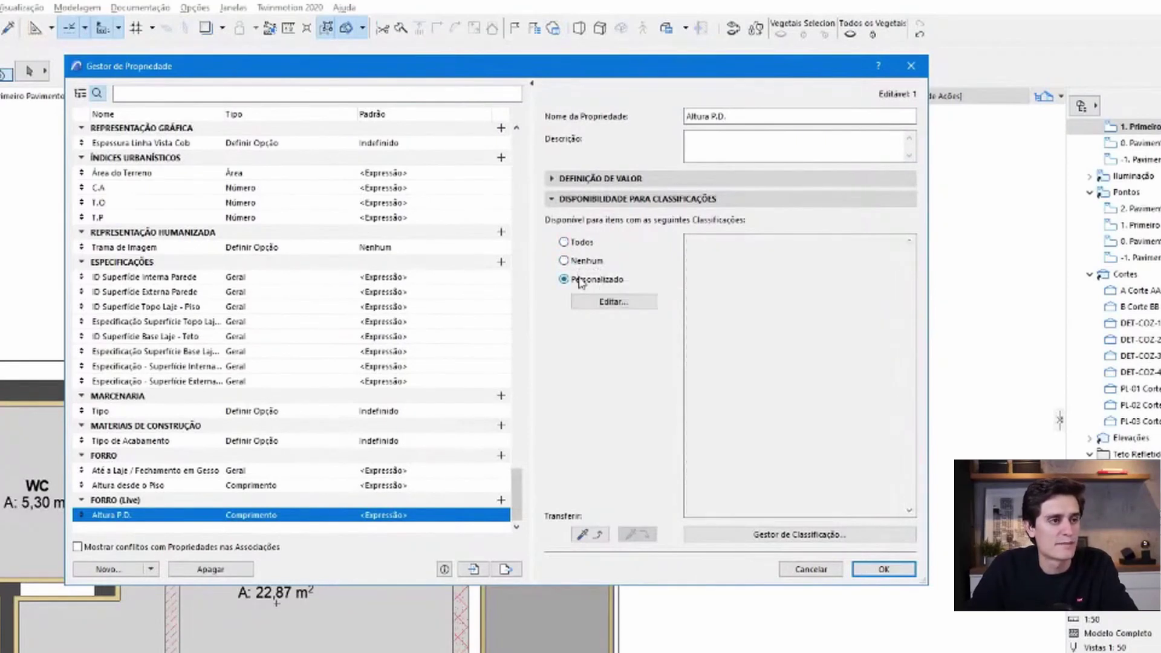
left_click(614, 301)
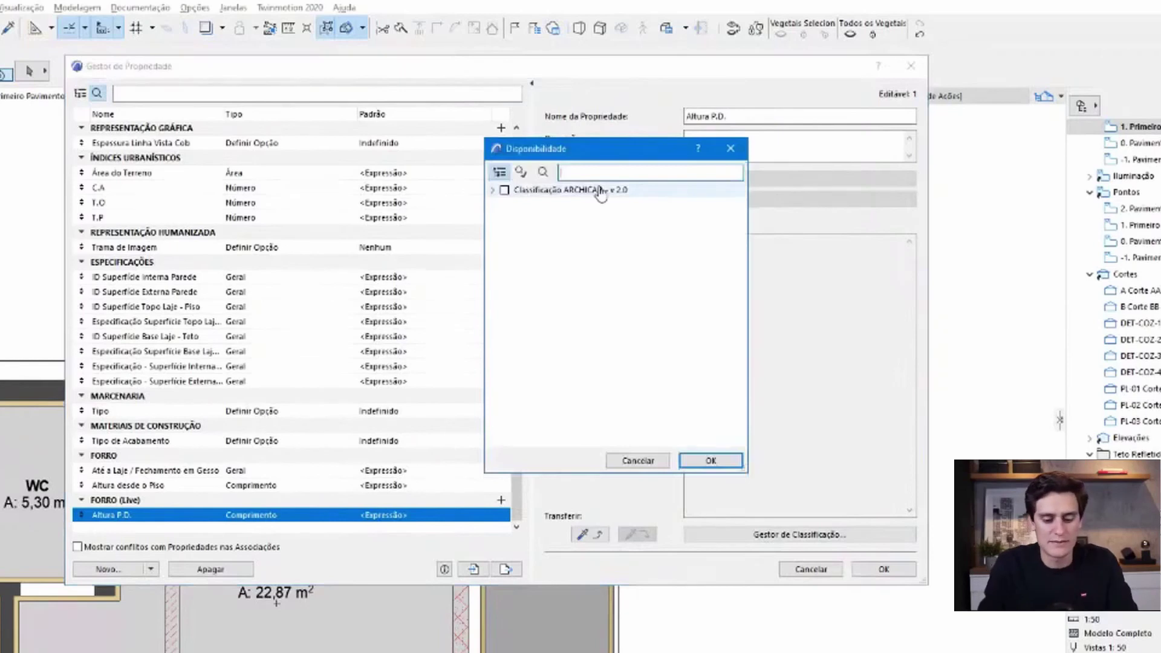
type("forr")
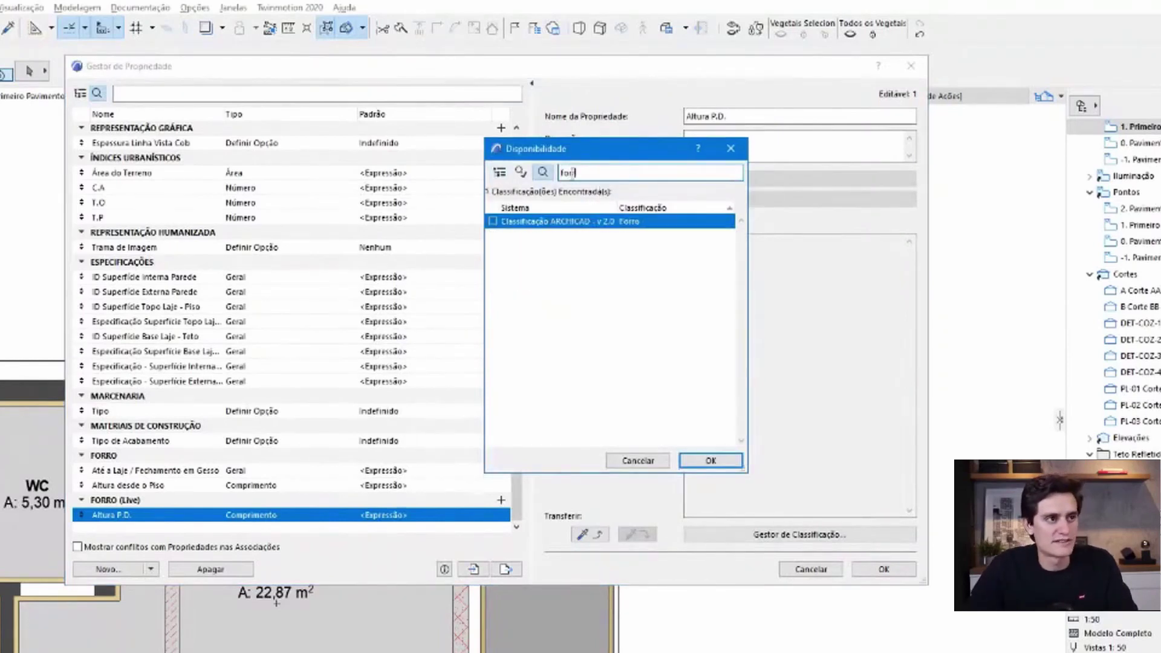
left_click(492, 222)
left_click(708, 460)
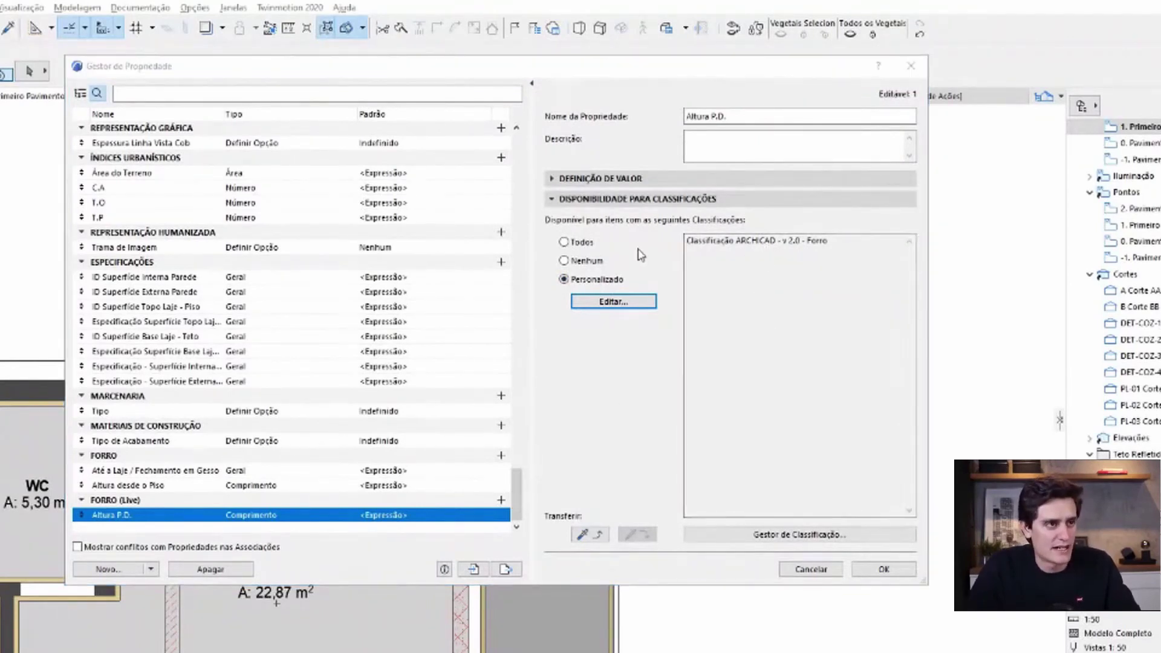
- Review Altura P.D.'s value definition and classification availability settings
left_click(625, 181)
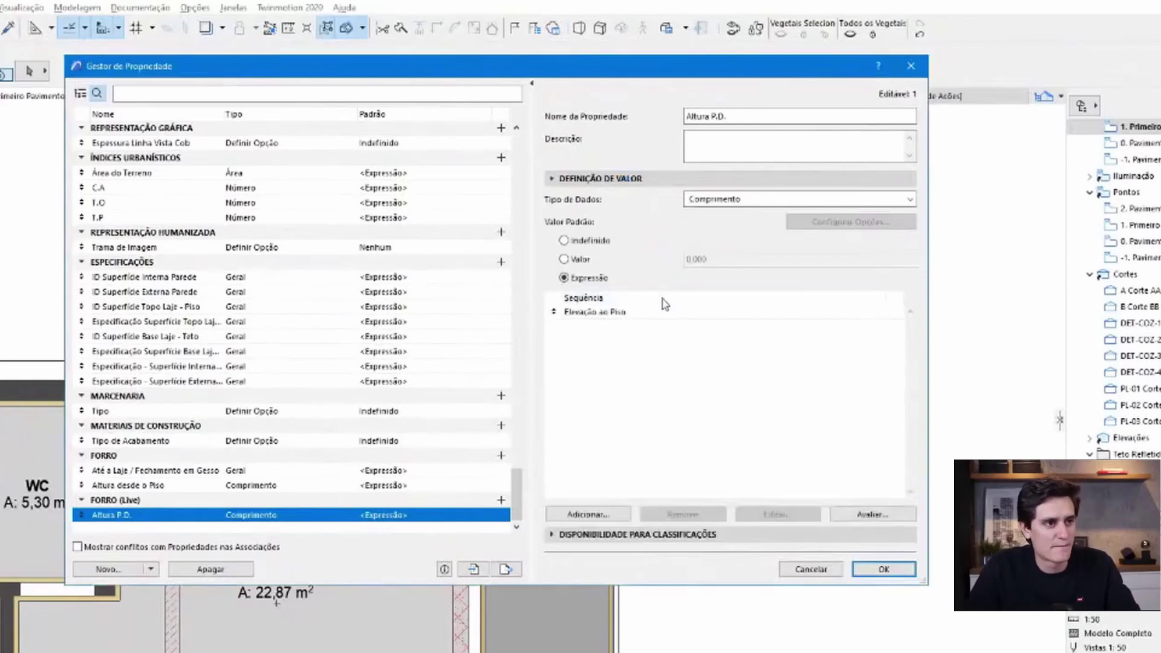
left_click(624, 181)
left_click(592, 199)
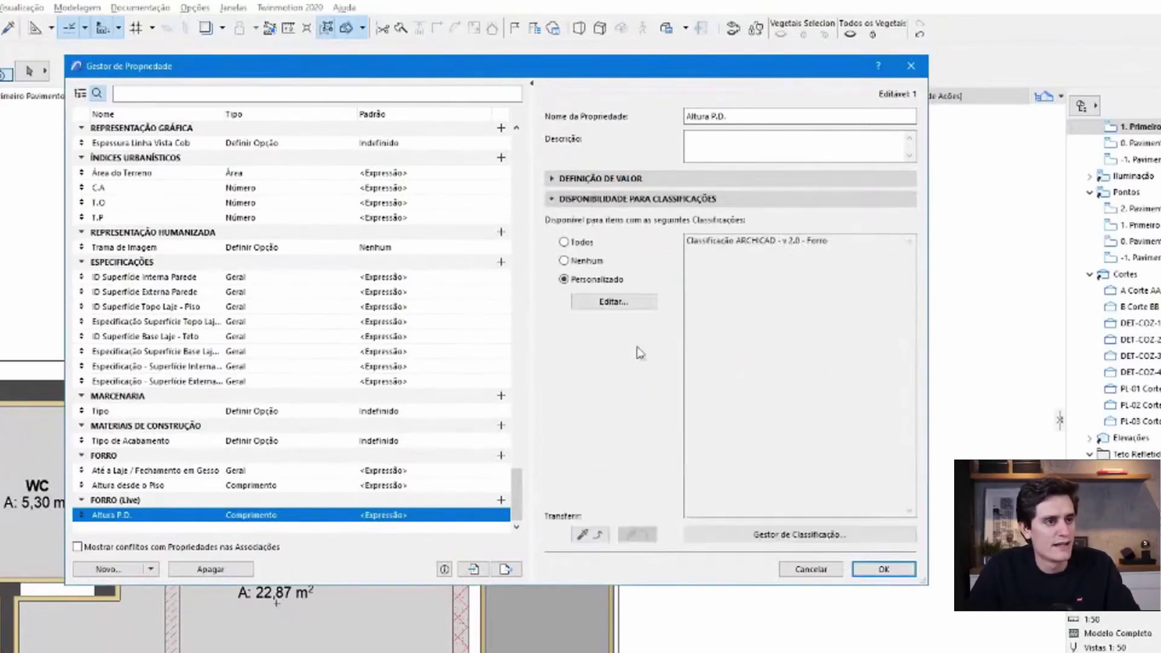
left_click(632, 179)
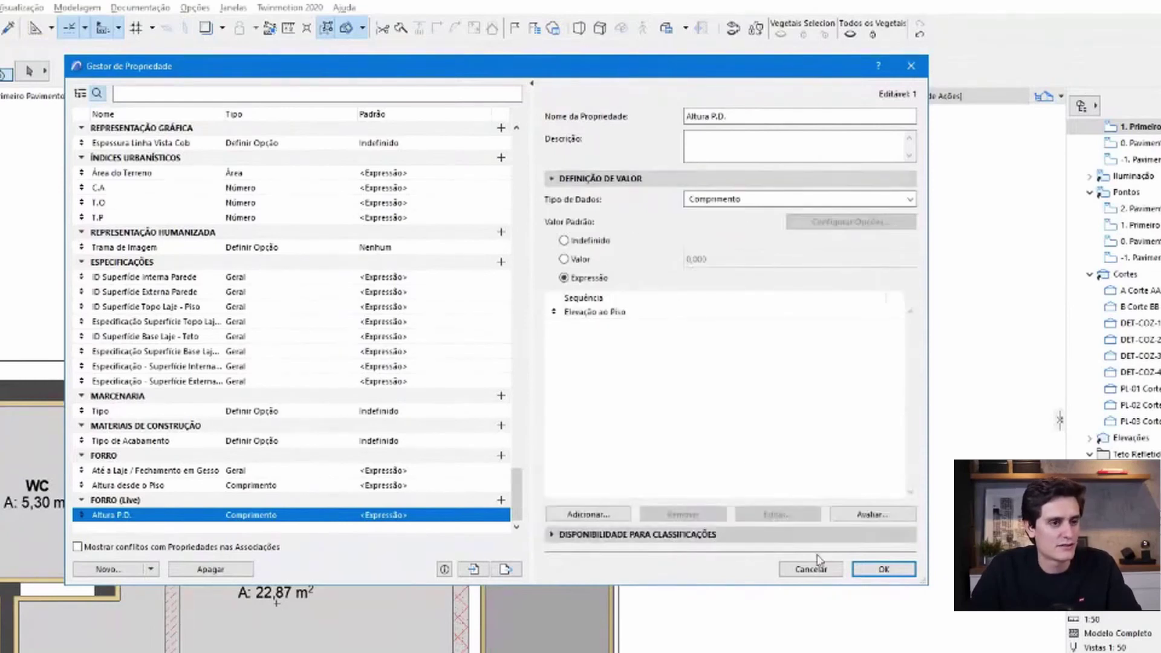
- Apply the property changes and select the Quarto ceiling slab on the plan
left_click(884, 570)
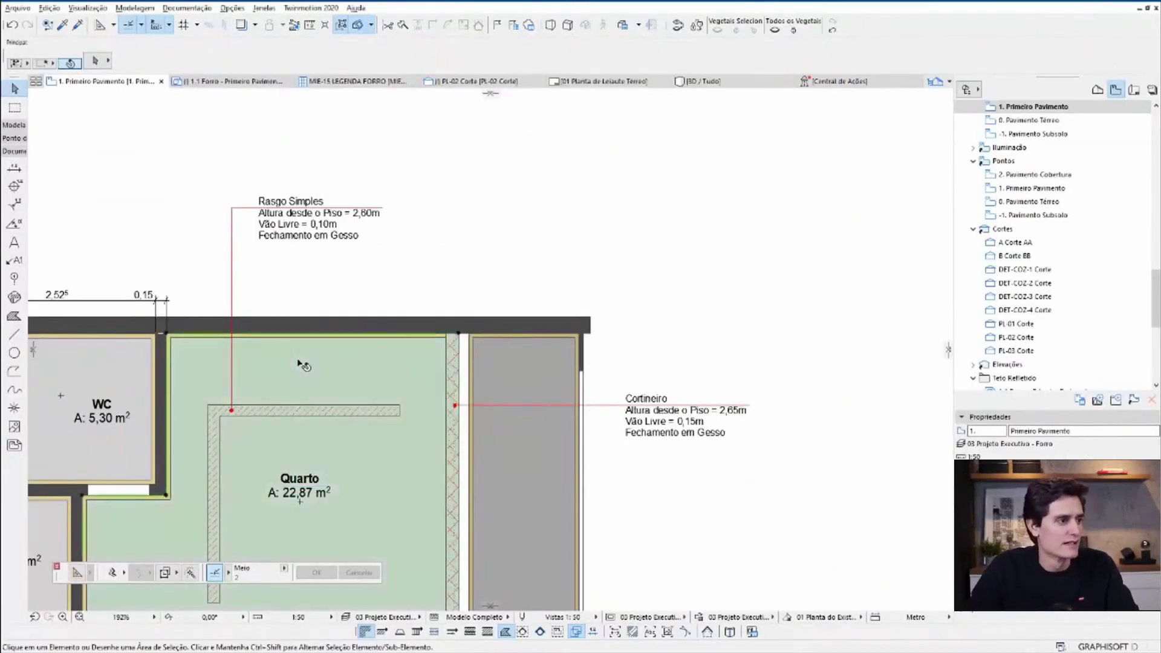
left_click(415, 369)
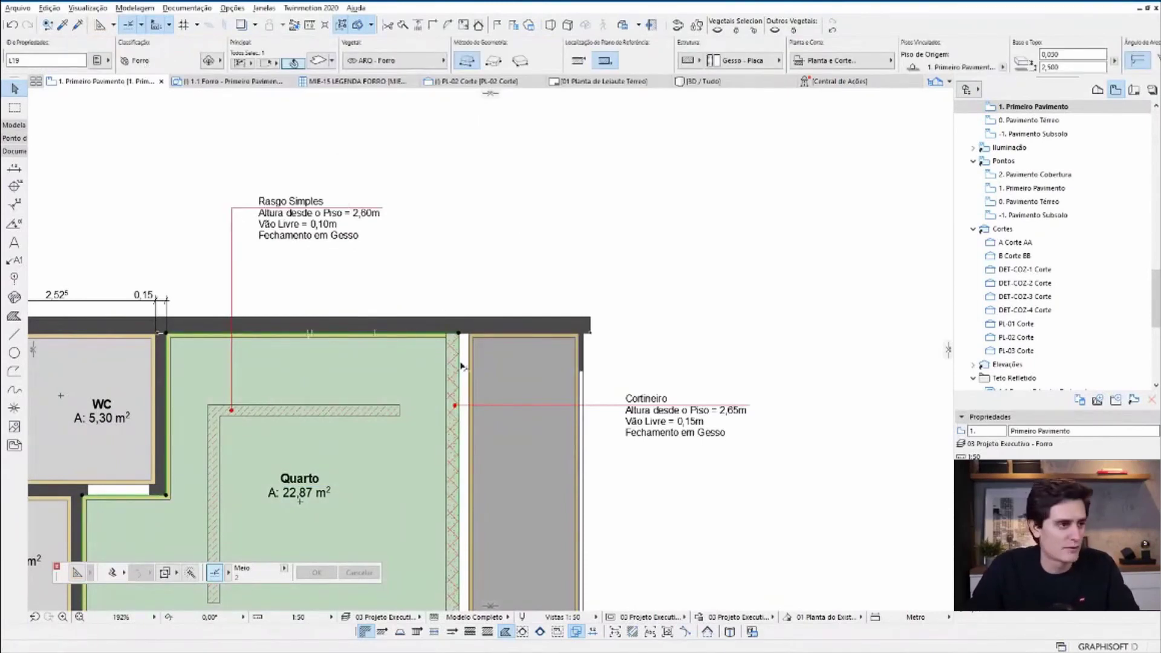
left_click(372, 412)
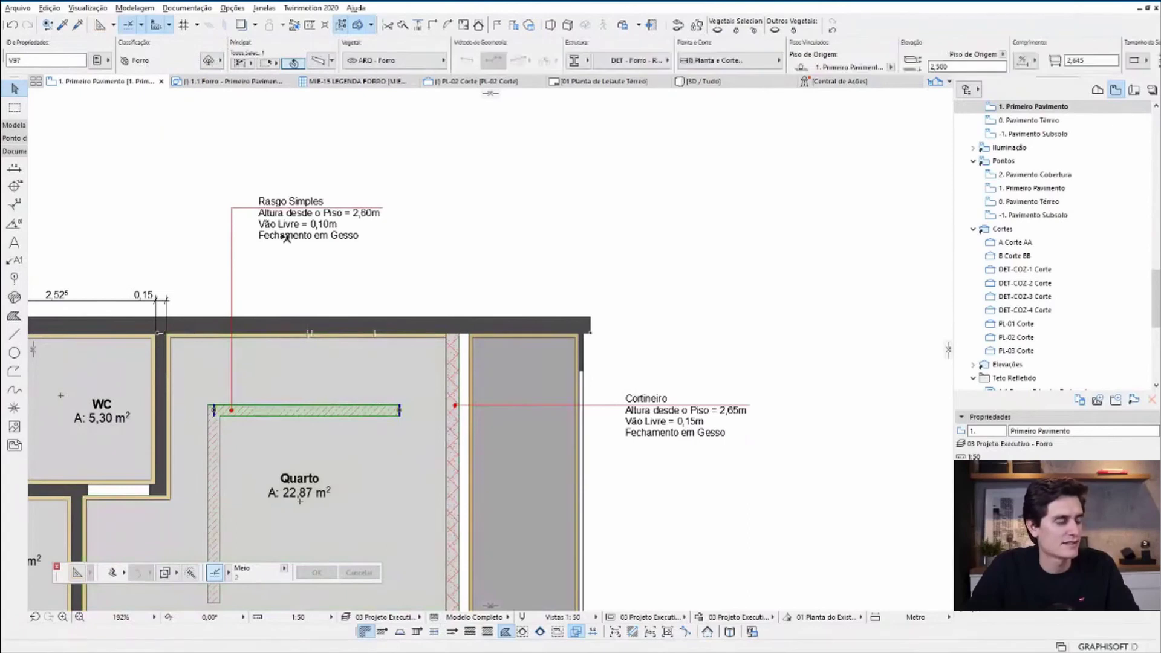
left_click(415, 370)
left_click(447, 346)
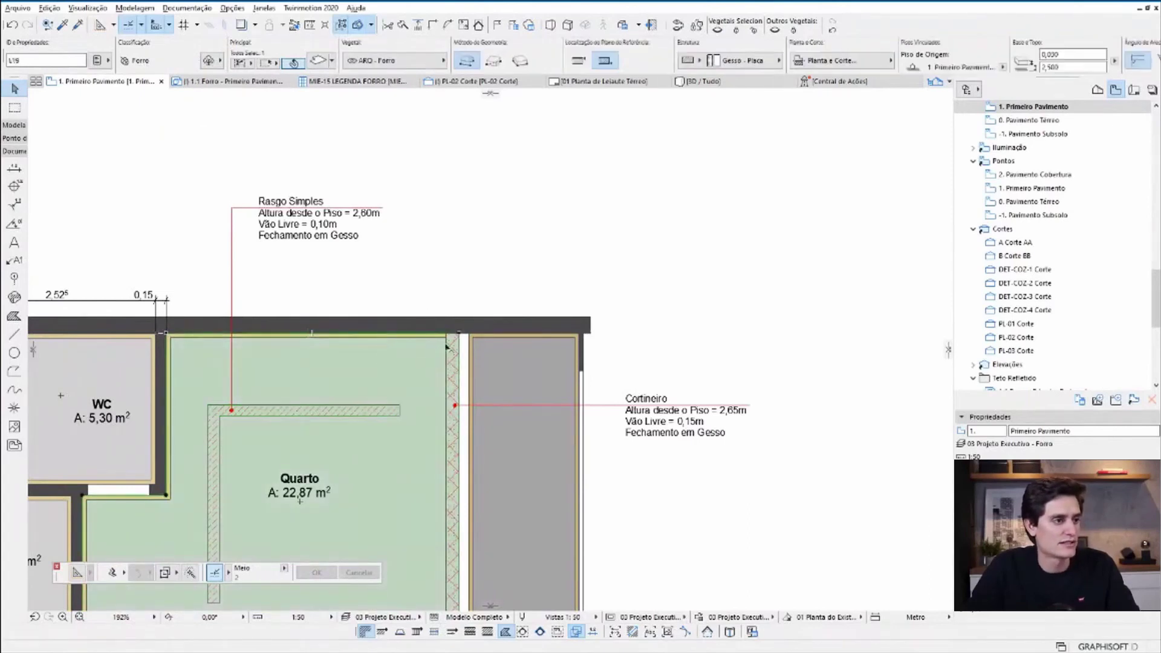
- Evaluate Altura P.D. on the selected ceiling, getting 2,50 m, then close the Property Manager
left_click(232, 8)
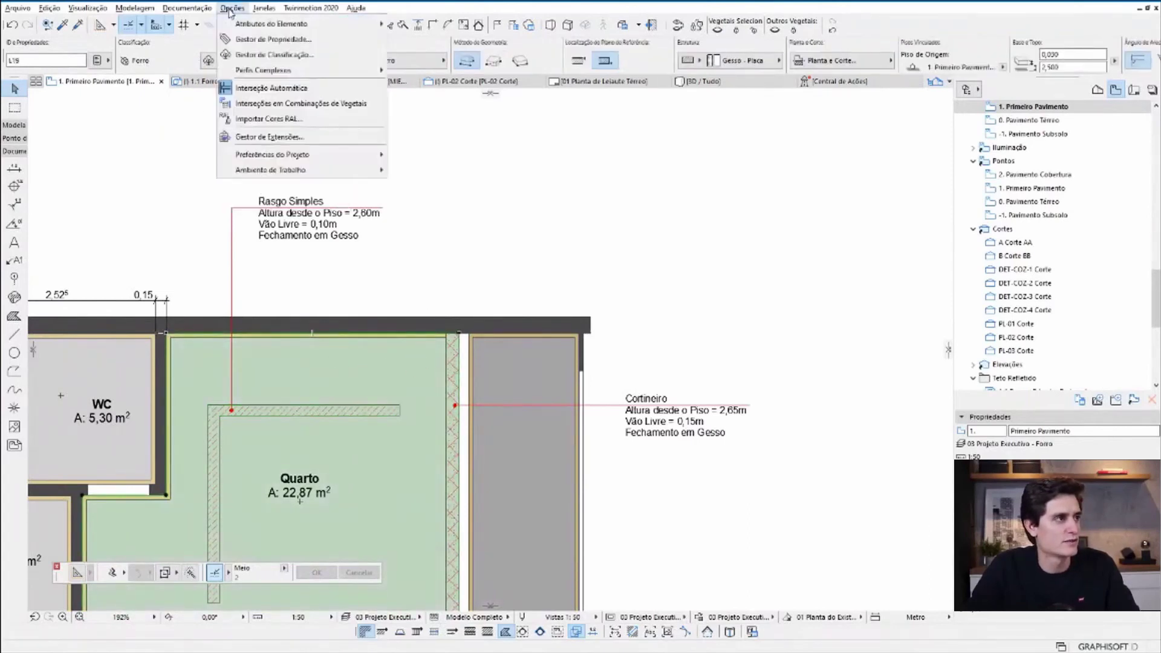
left_click(249, 44)
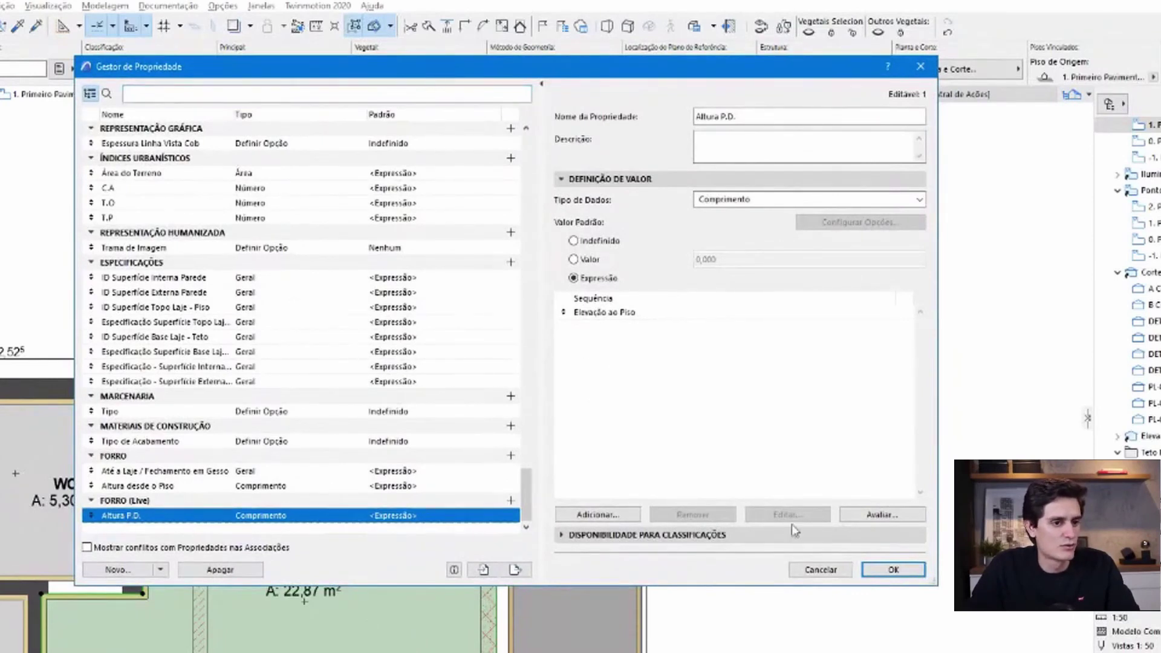
left_click(883, 515)
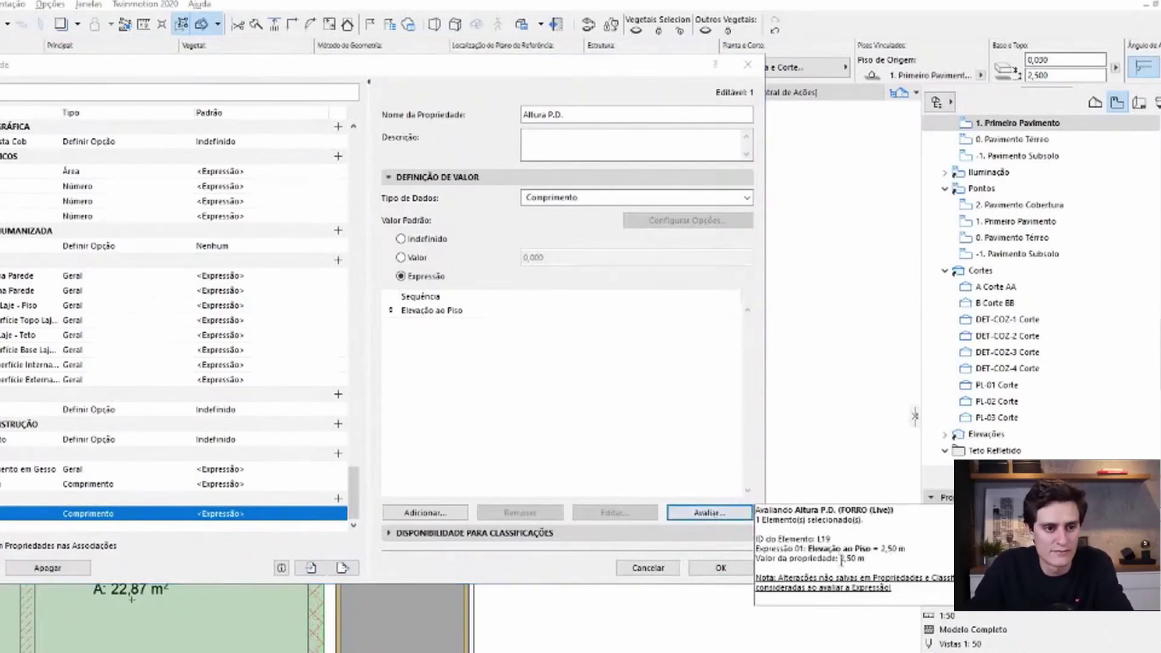
left_click_drag(860, 557, 887, 566)
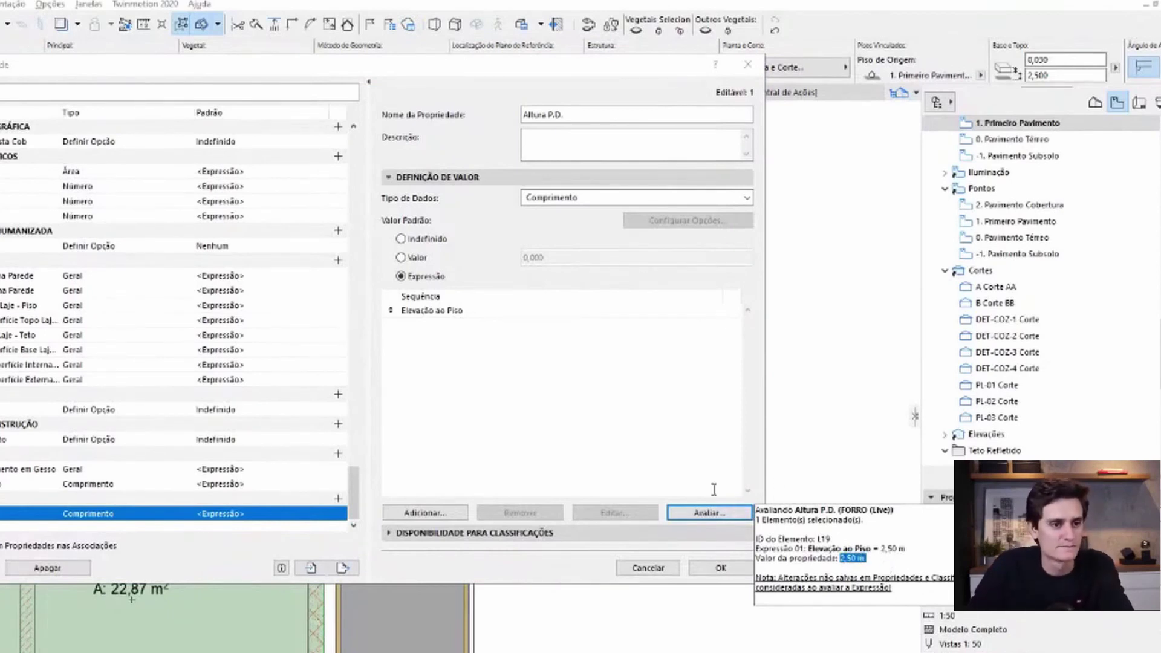
left_click(647, 575)
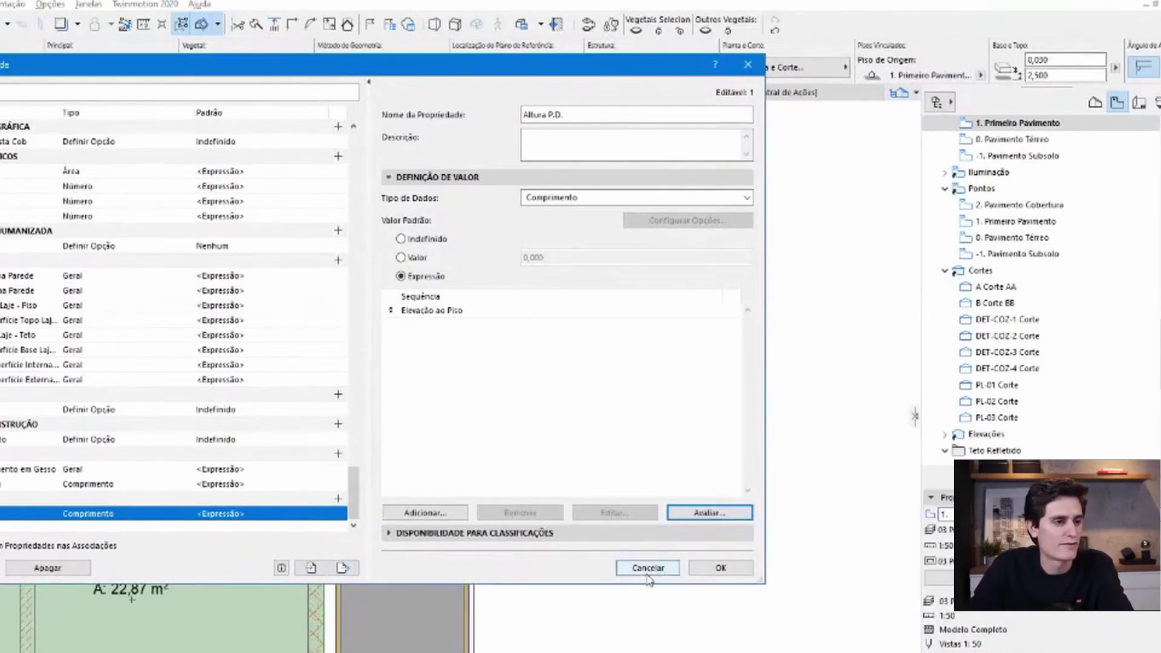
left_click(647, 568)
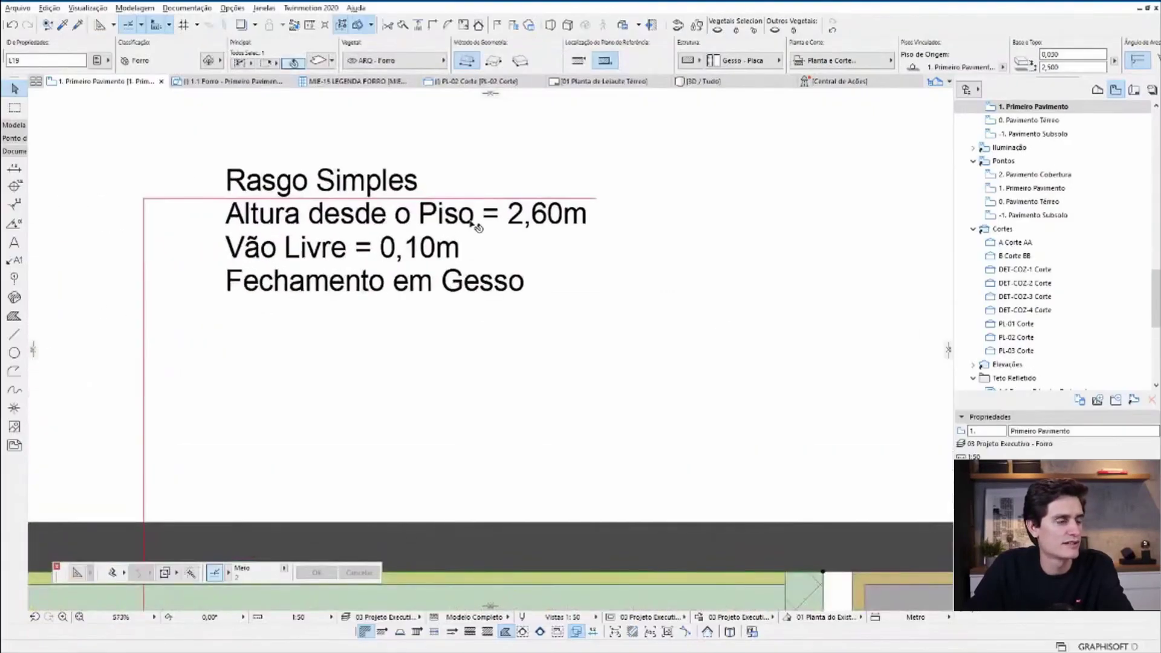
- Place a Forro de Gesso Plano label with its leader starting inside the Quarto
scroll(438, 222, "down", 5)
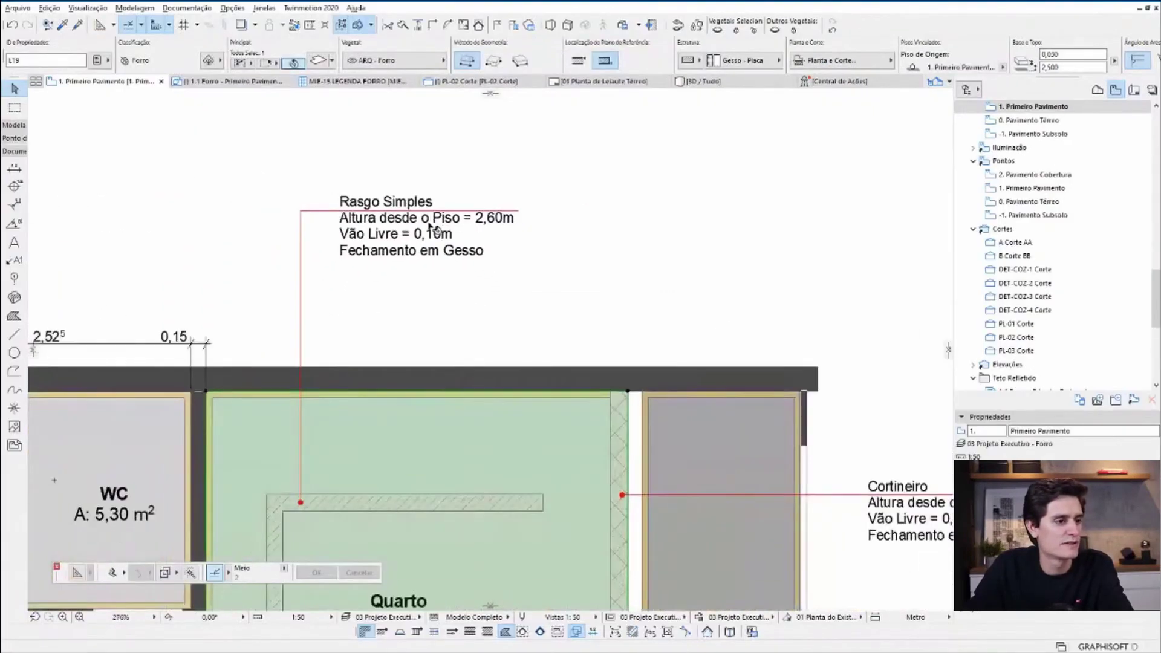
left_click(677, 251)
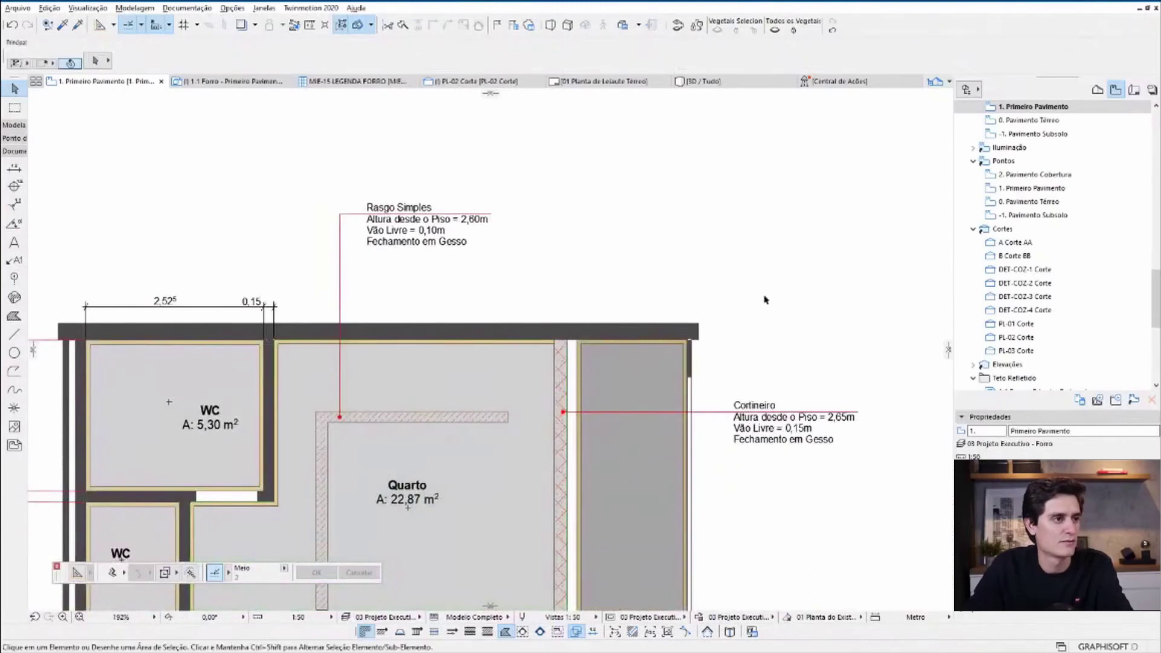
middle_click_drag(765, 298, 658, 188)
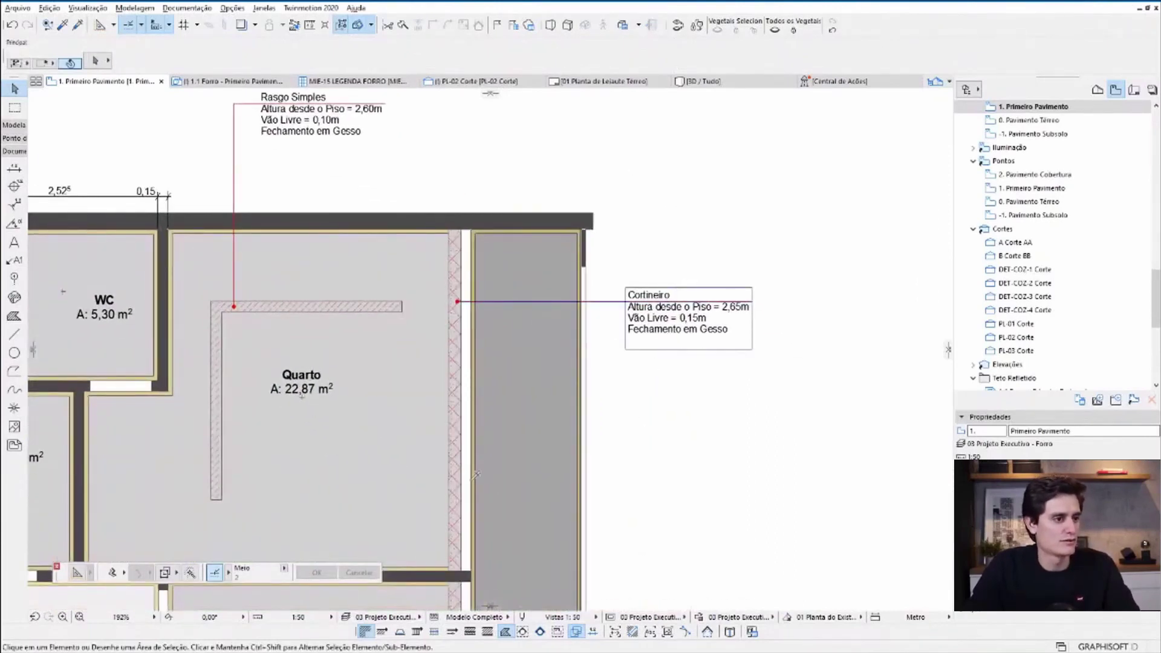
key("l")
left_click(422, 501)
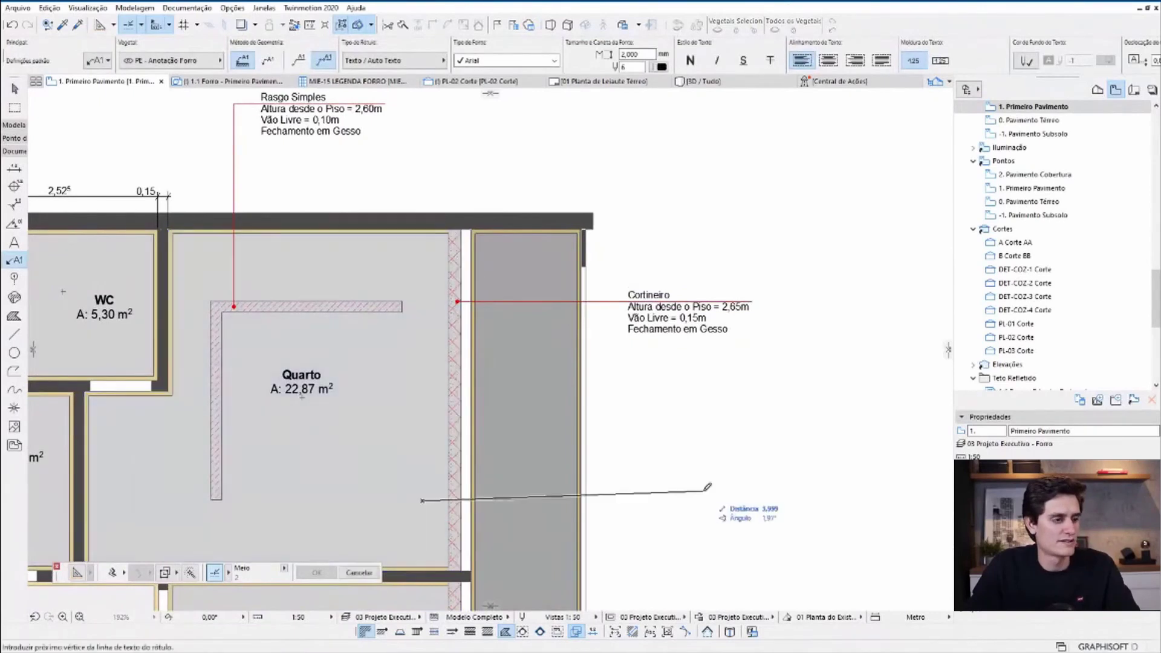
left_click(701, 499)
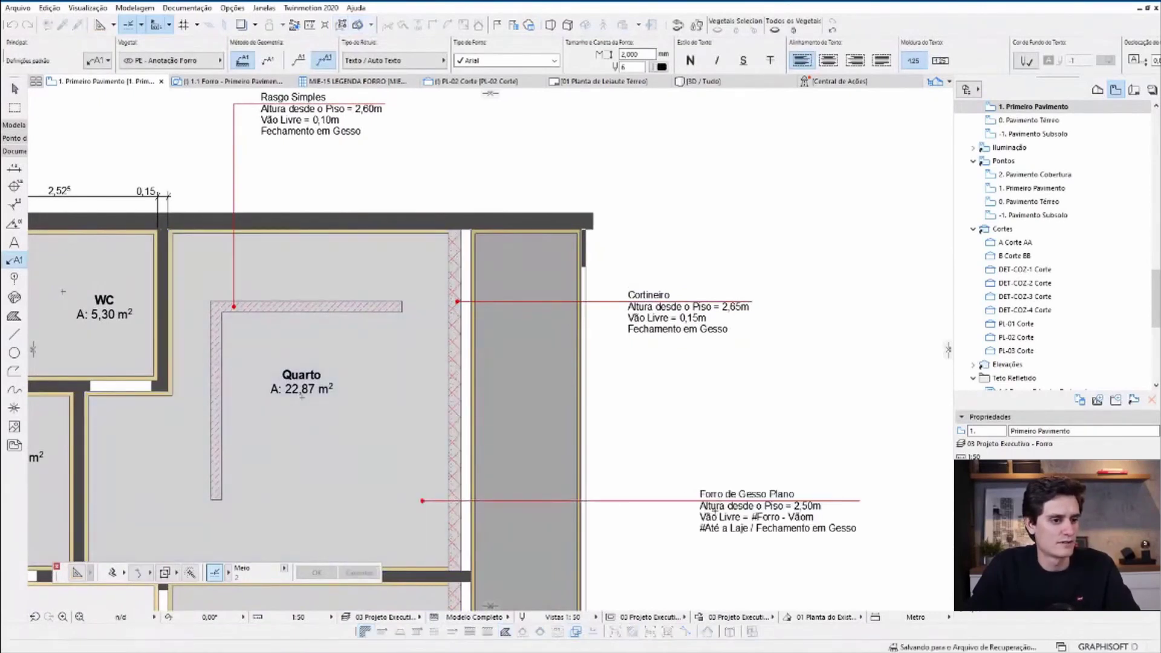
key("Escape")
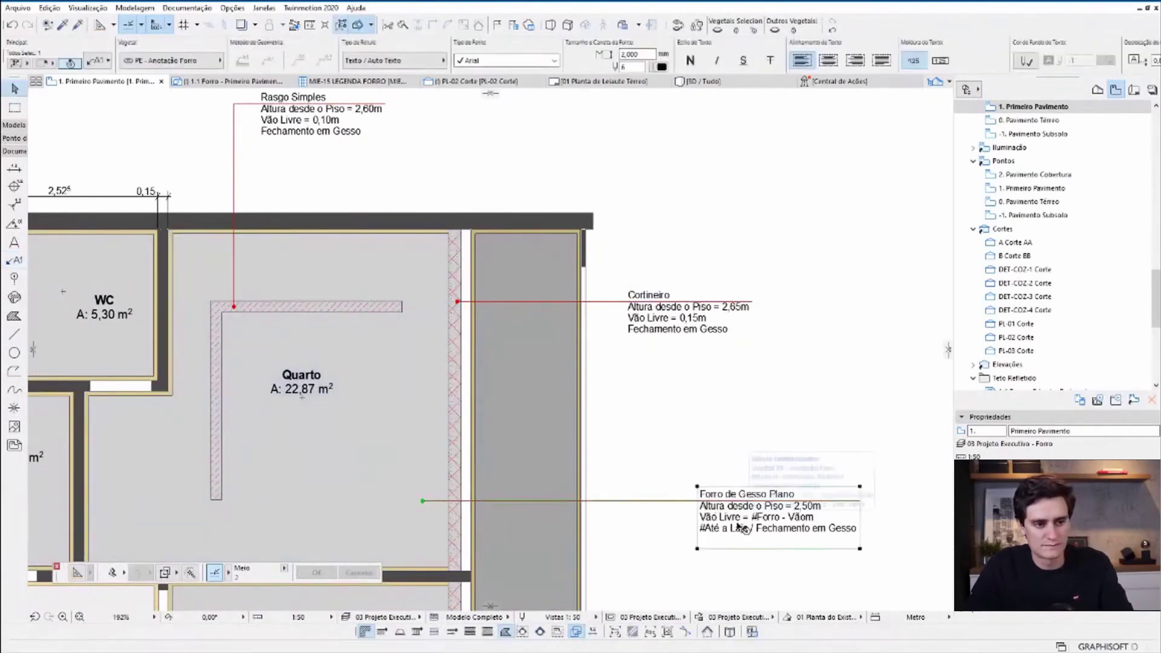
- Edit the label text, trying line changes and undoing them so the text stays unchanged
double_click(741, 528)
key("Return")
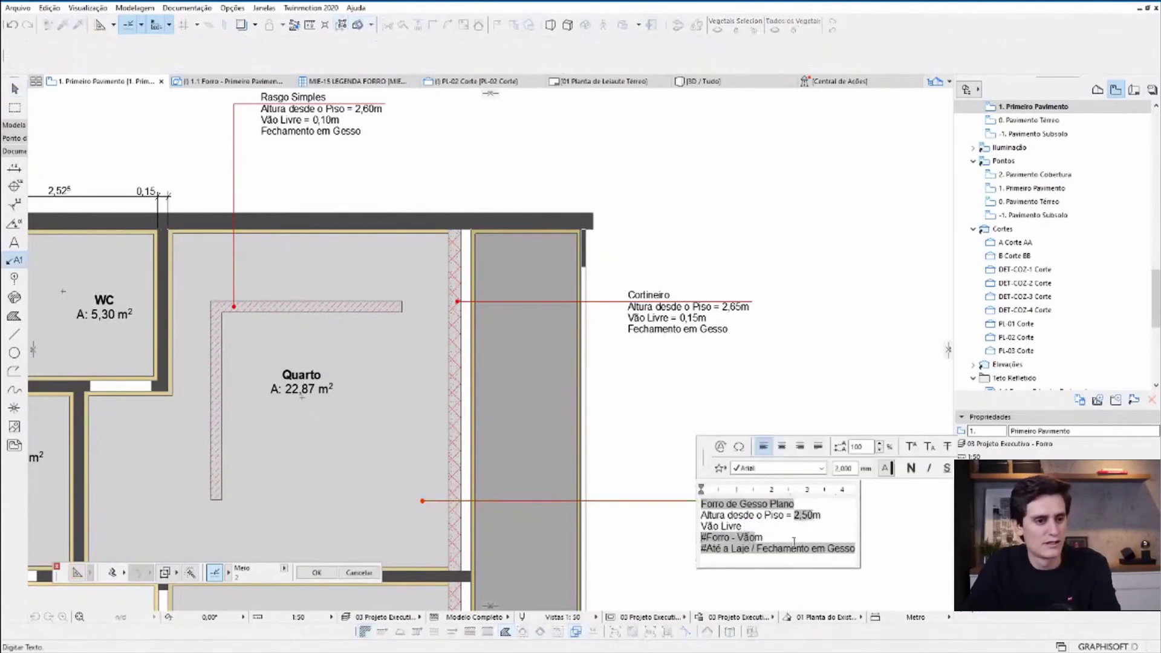
key("BackSpace")
left_click_drag(701, 547, 857, 548)
key("BackSpace")
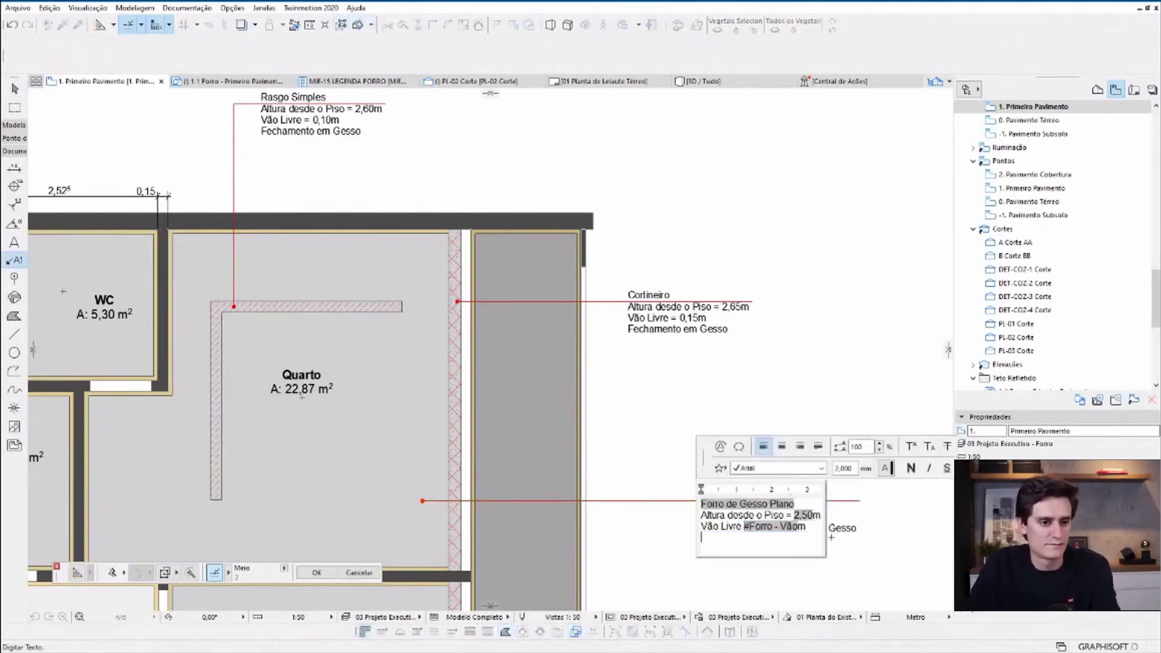
key("ctrl+z")
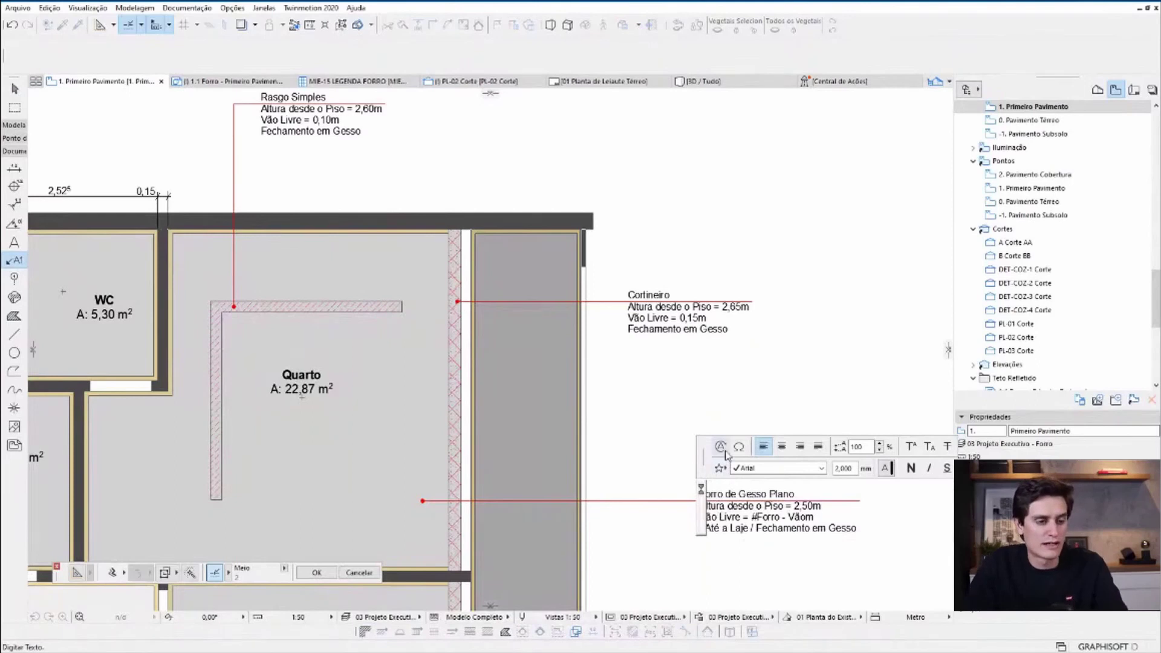
left_click(725, 451)
left_click(719, 486)
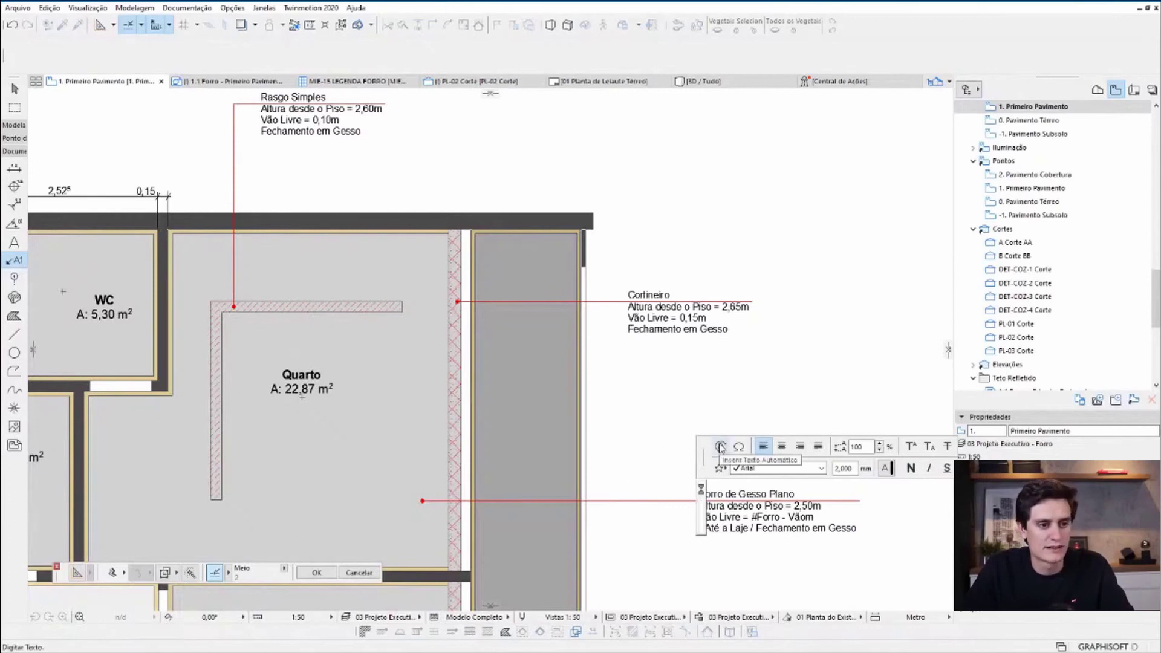
- Insert the FORRO (Livre) Altura P.D. autotext, with 'P.D = ' before it and 'm' after
left_click(719, 446)
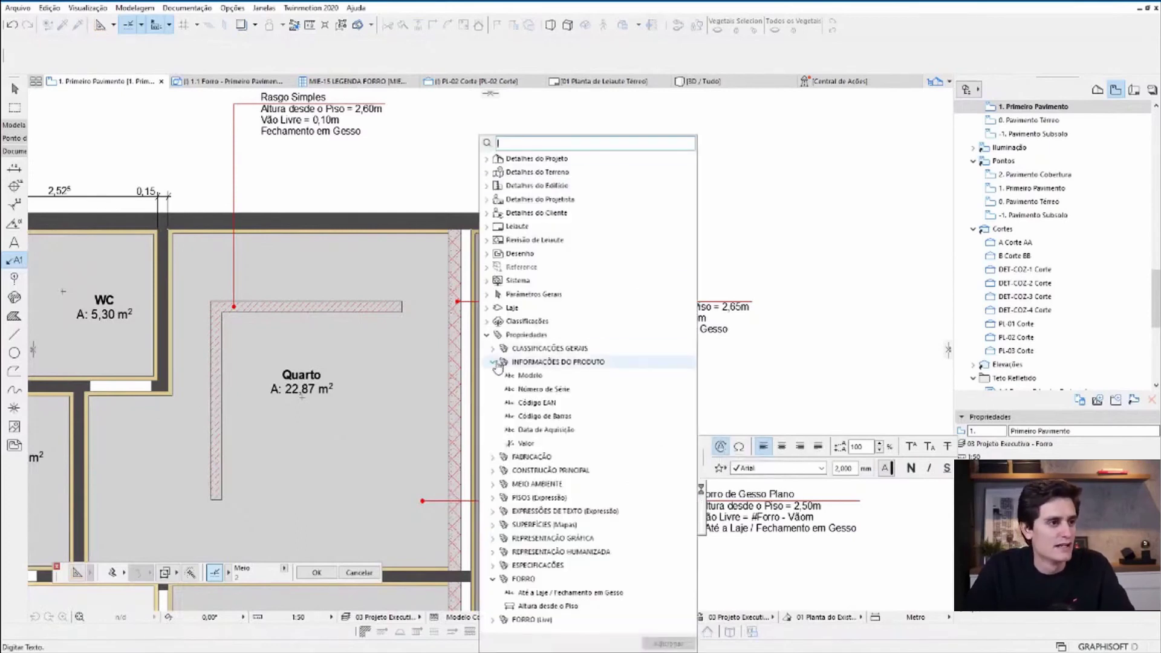
left_click(487, 335)
left_click(486, 335)
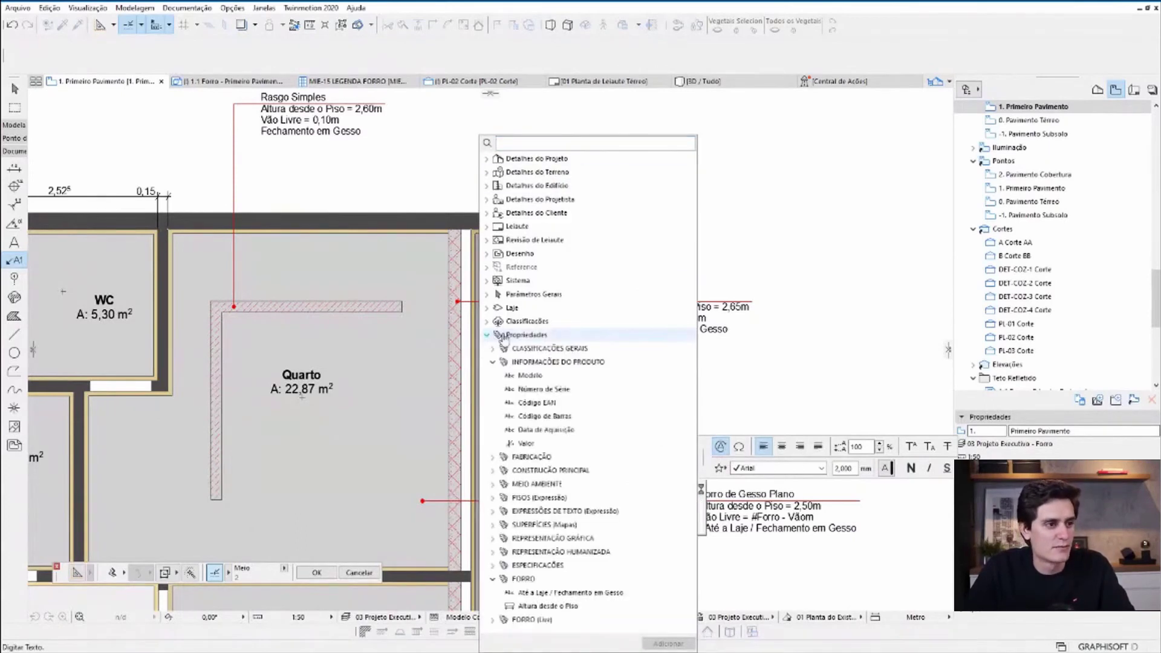
left_click(492, 620)
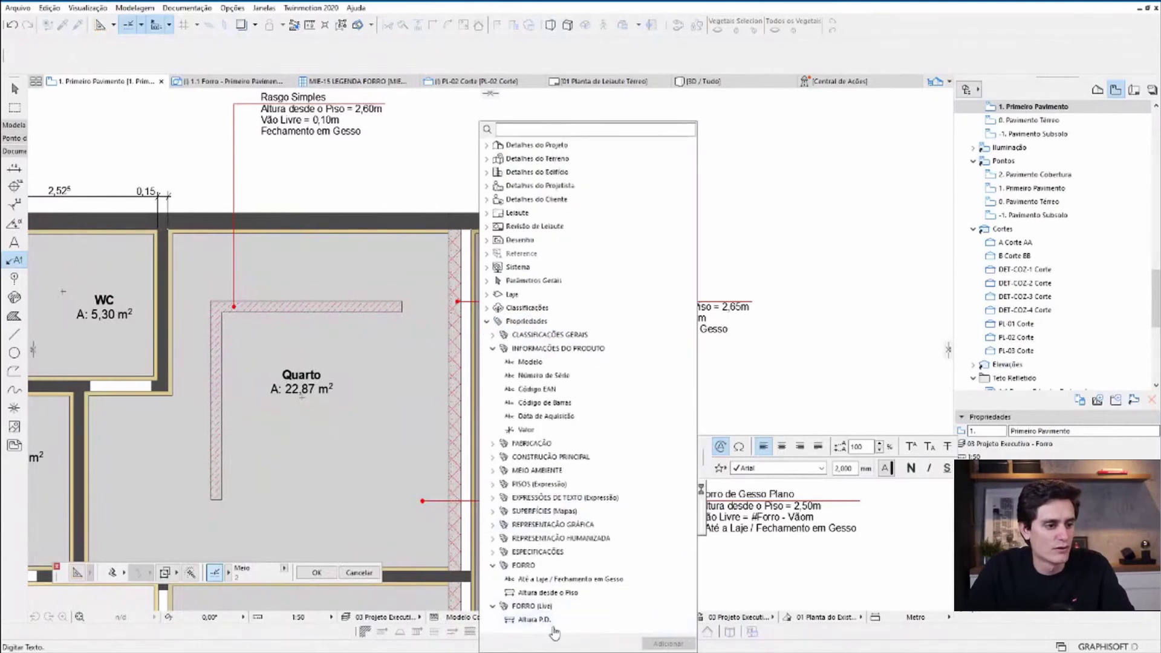
left_click(532, 619)
left_click(658, 645)
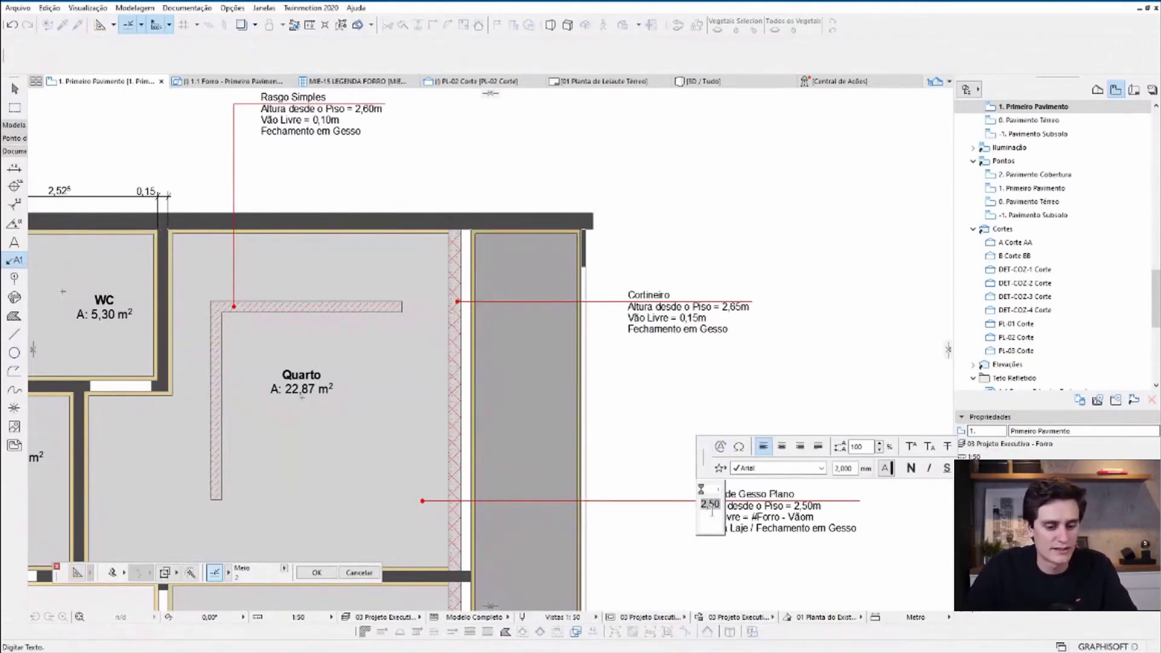
type("m")
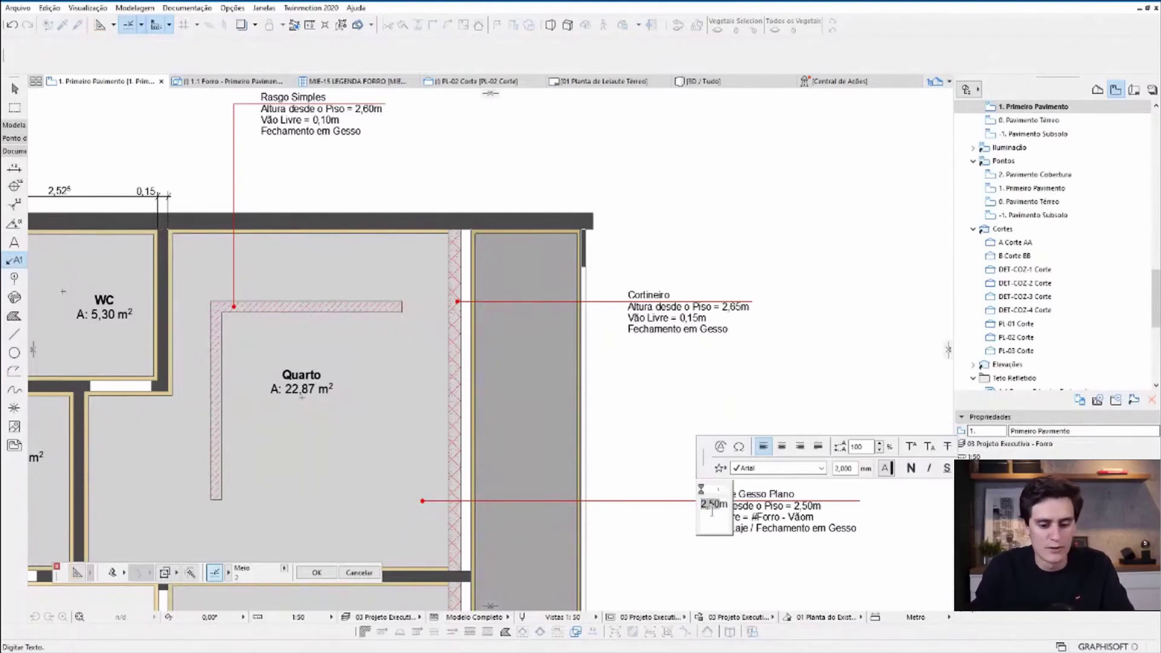
type("P.")
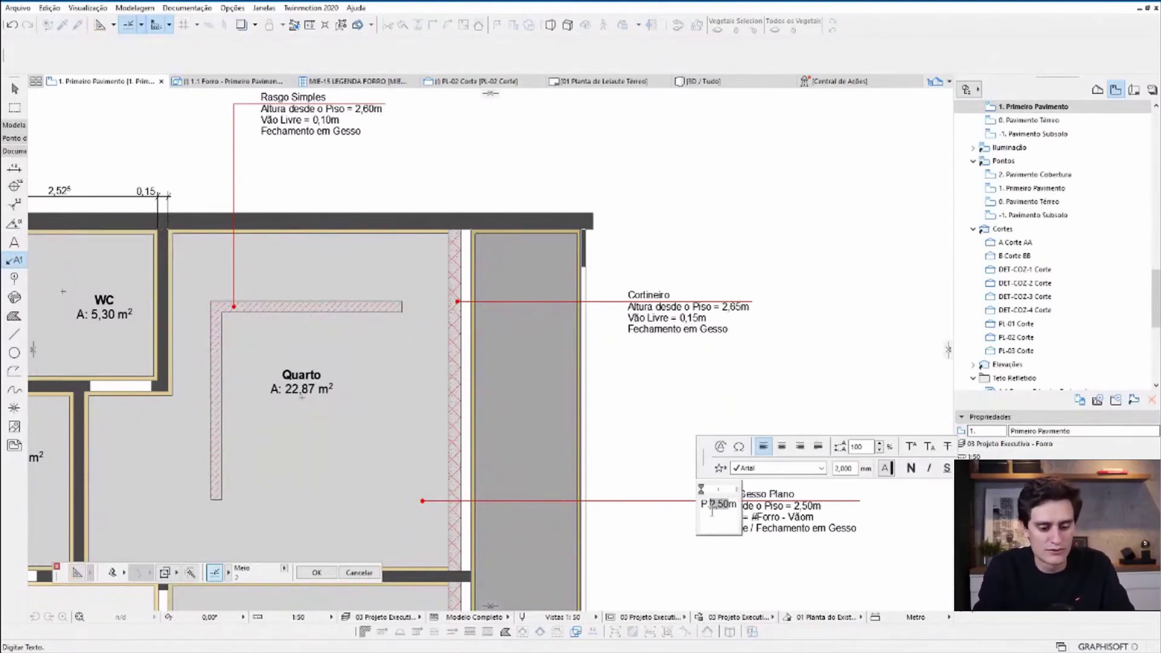
type("D")
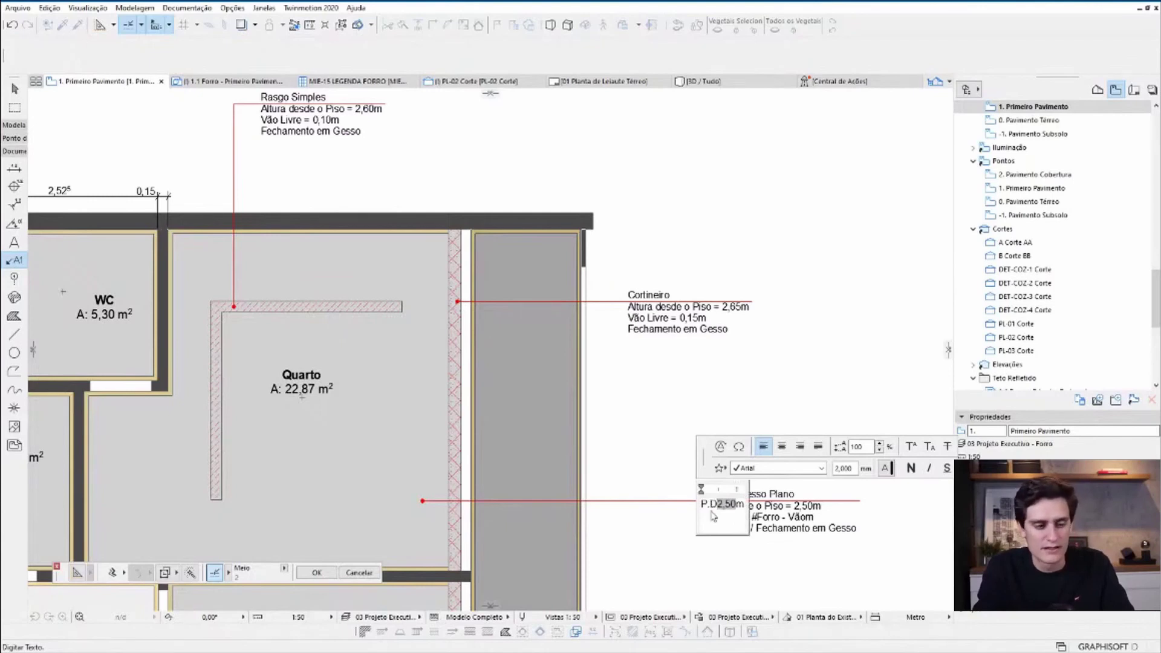
type(" =")
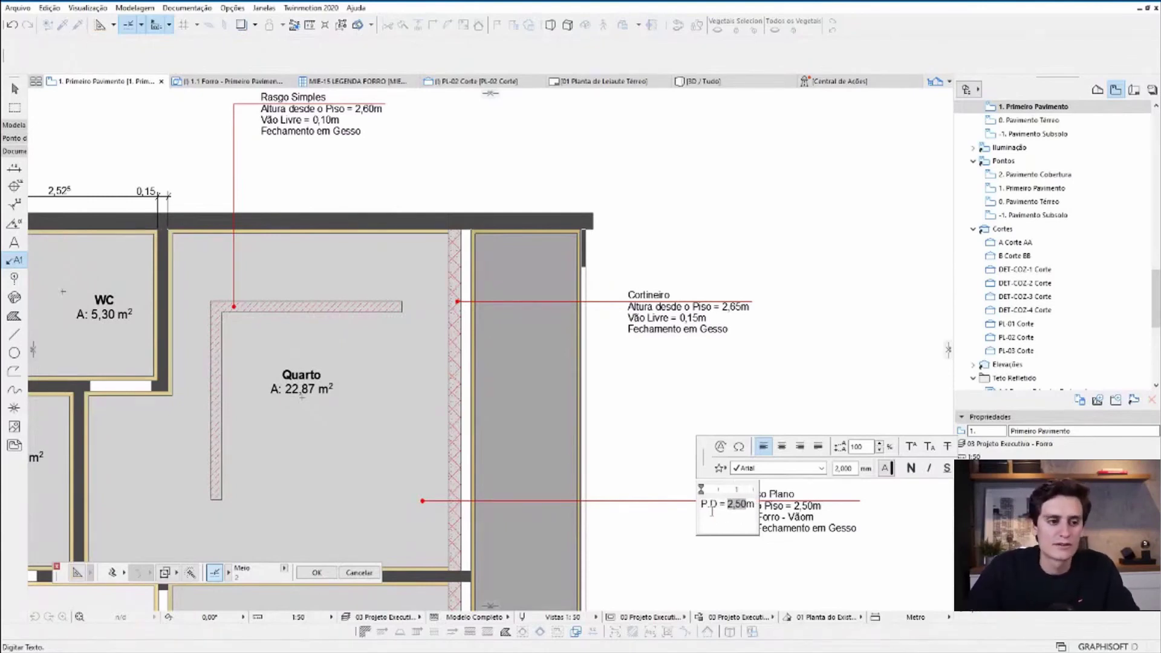
- Finish the first P.D label and pan the plan to the Cortineiro wall strip
left_click(720, 576)
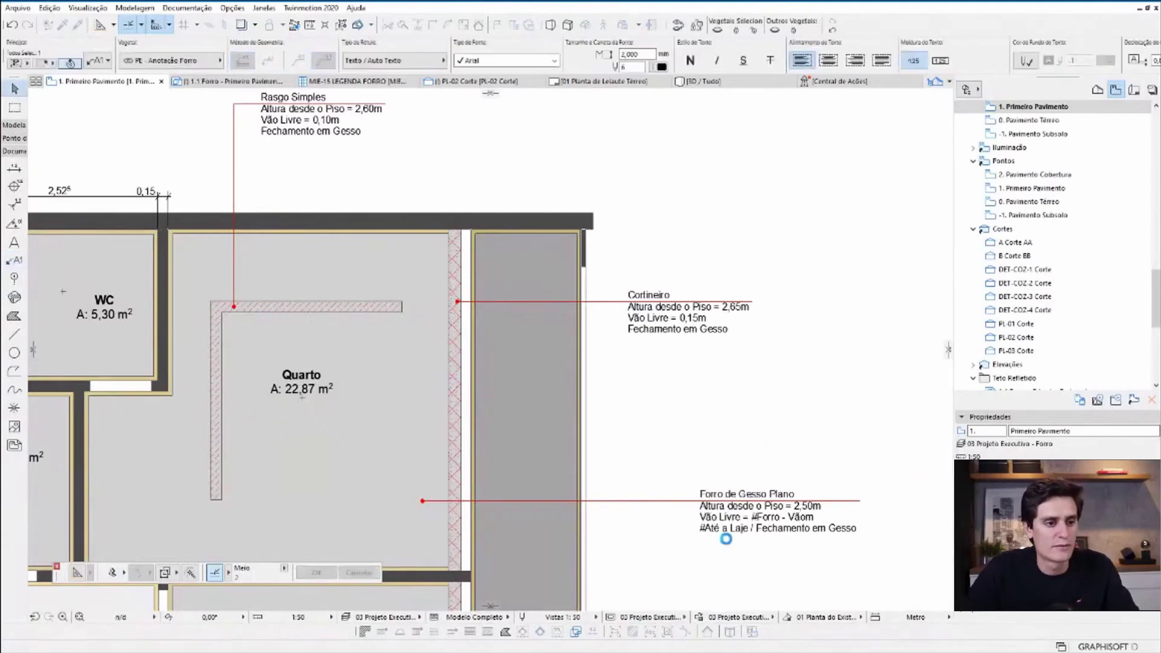
middle_click_drag(720, 544, 720, 402)
scroll(691, 399, "up", 2)
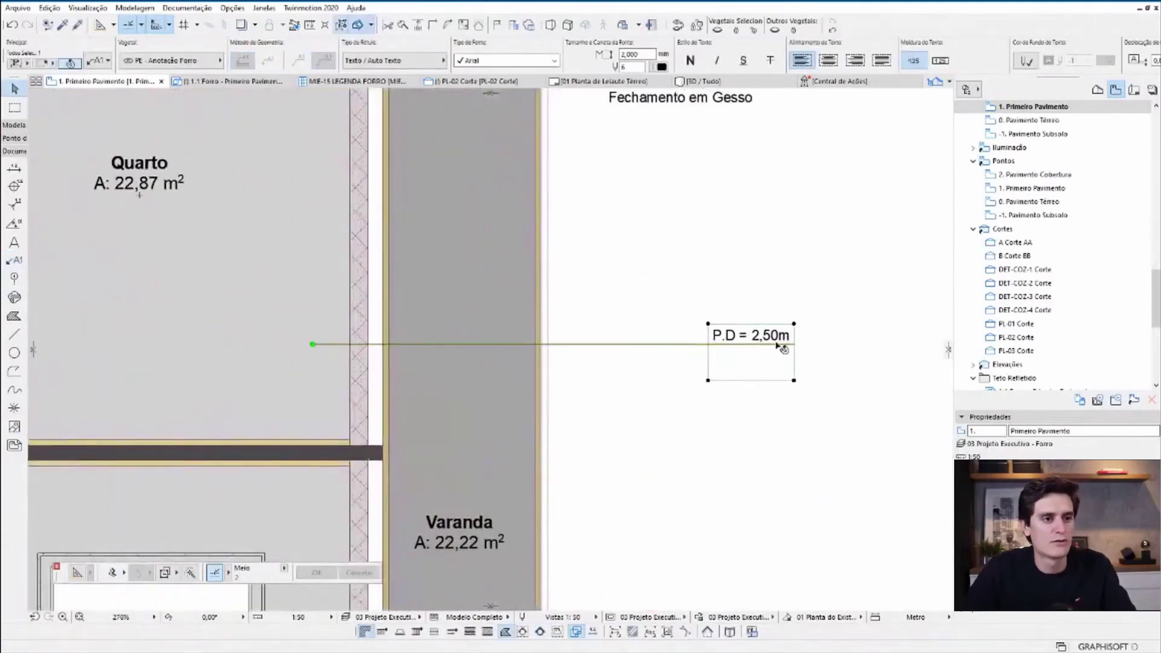
key("Escape")
scroll(347, 369, "down", 2)
middle_click_drag(488, 299, 700, 430)
scroll(700, 430, "up", 1)
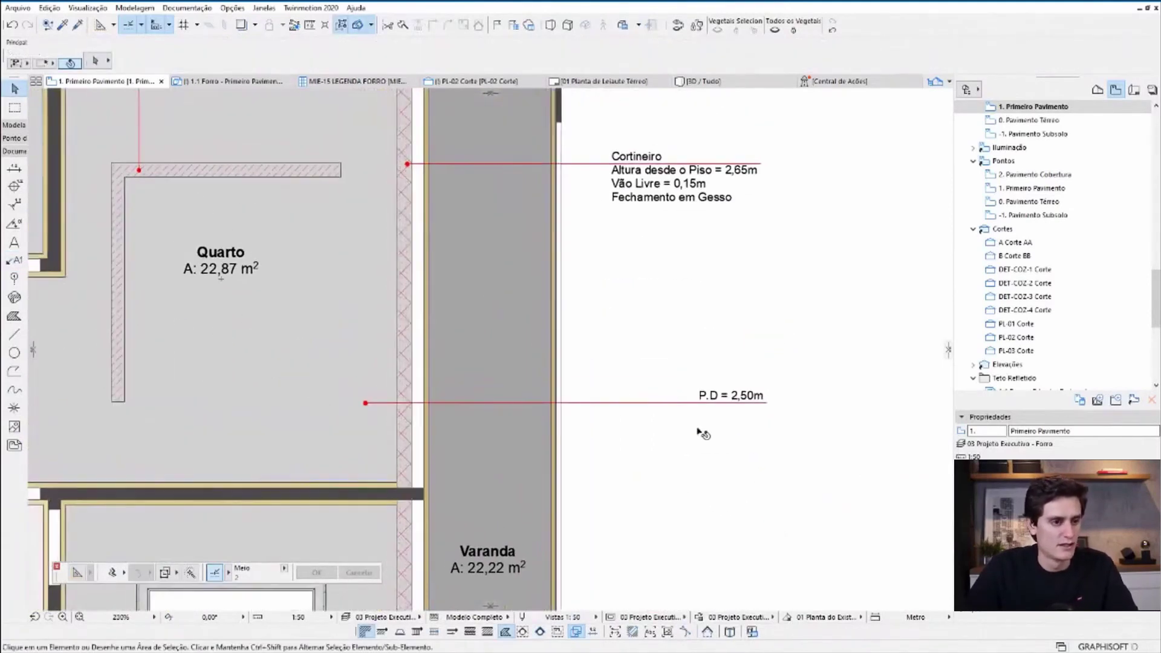
- Place a second P.D = 2,50m label anchored on the hatched Cortineiro strip, set to its right
key("l")
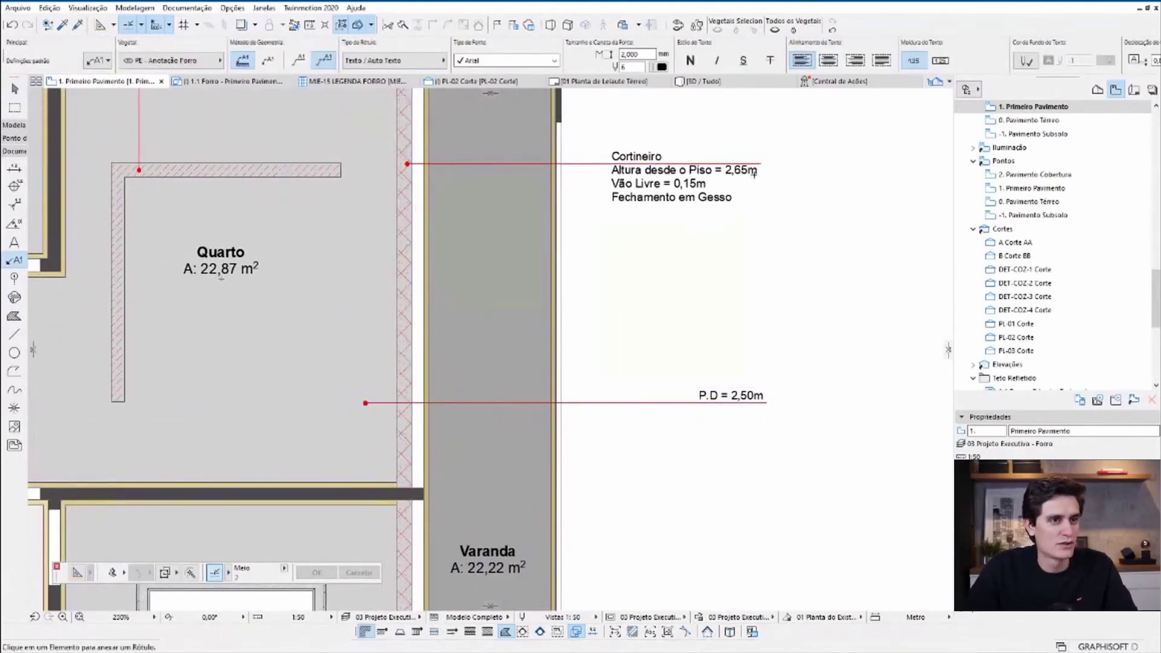
left_click(407, 342)
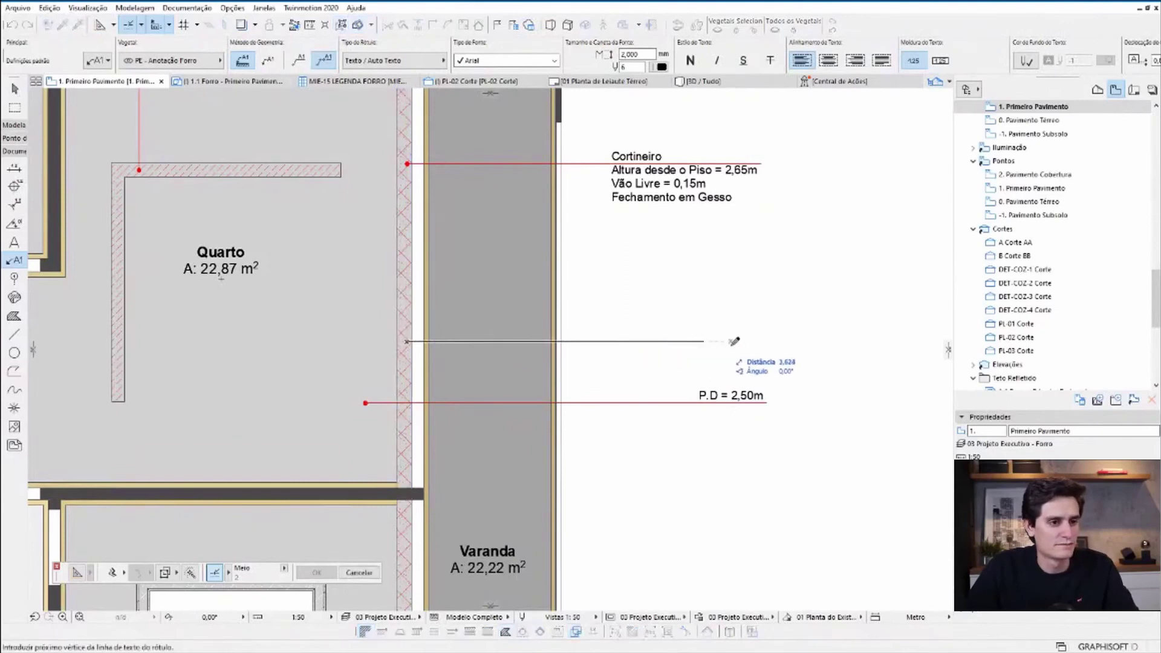
left_click(669, 342)
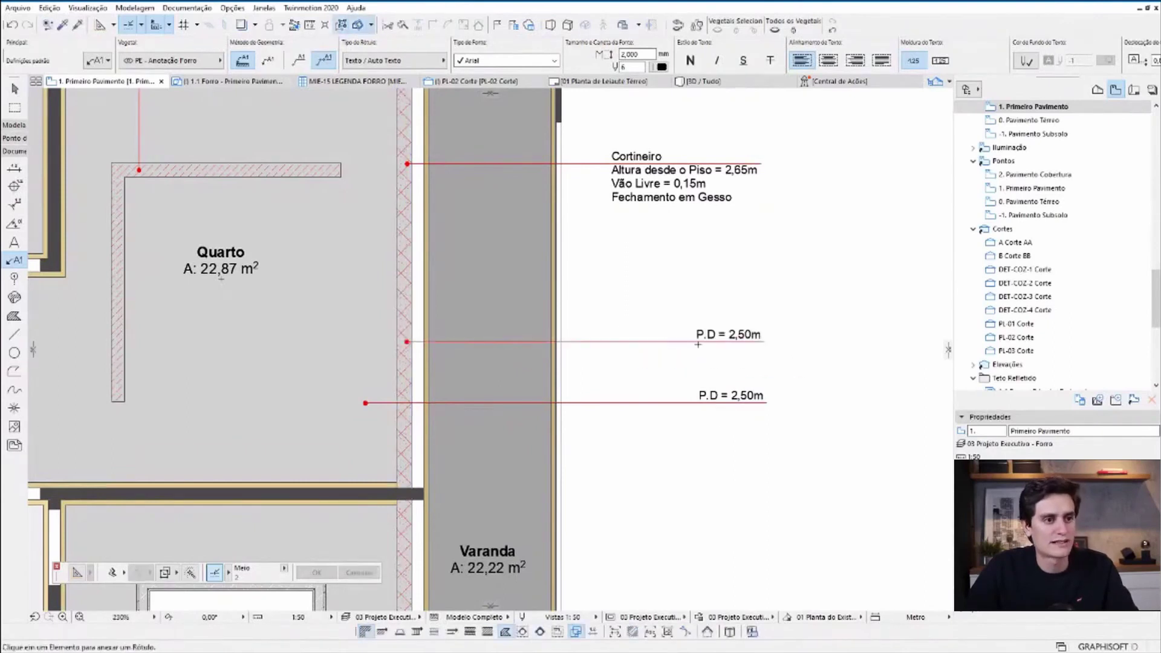
middle_click_drag(686, 345, 734, 417)
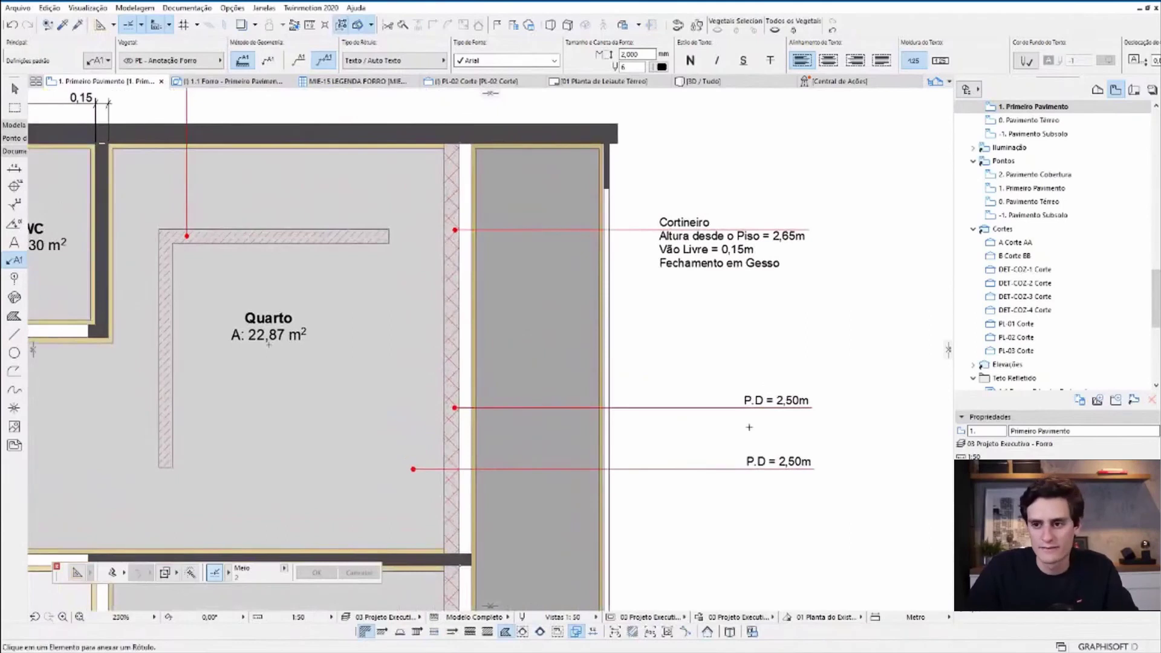
key("Escape")
left_click(453, 348)
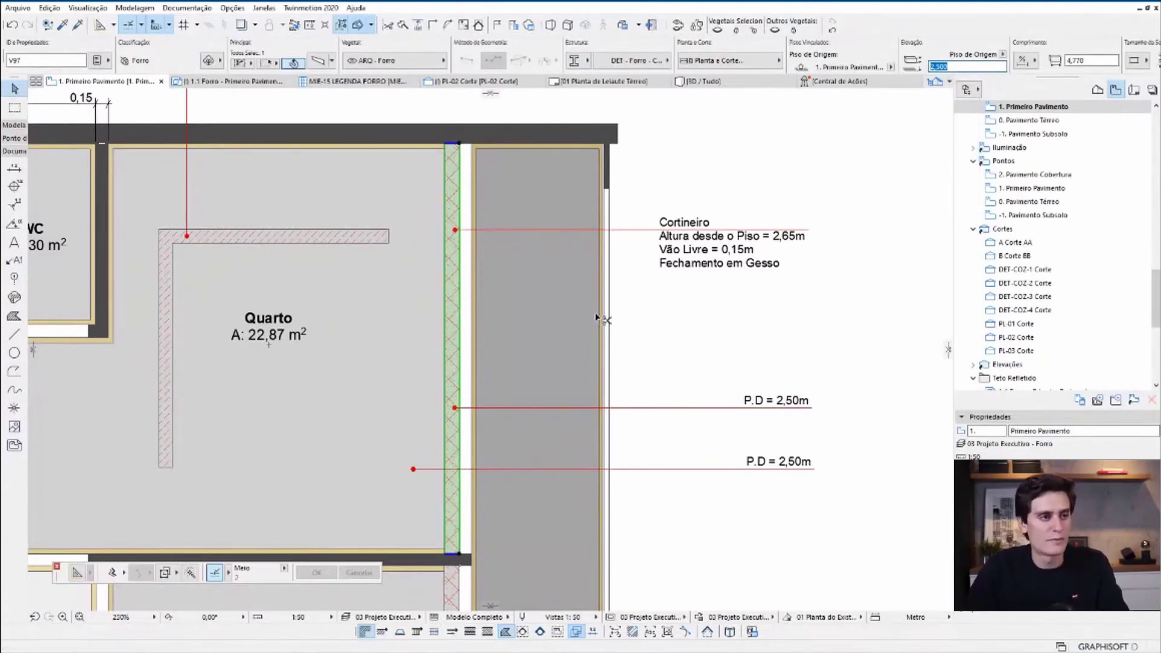
key("ctrl+t")
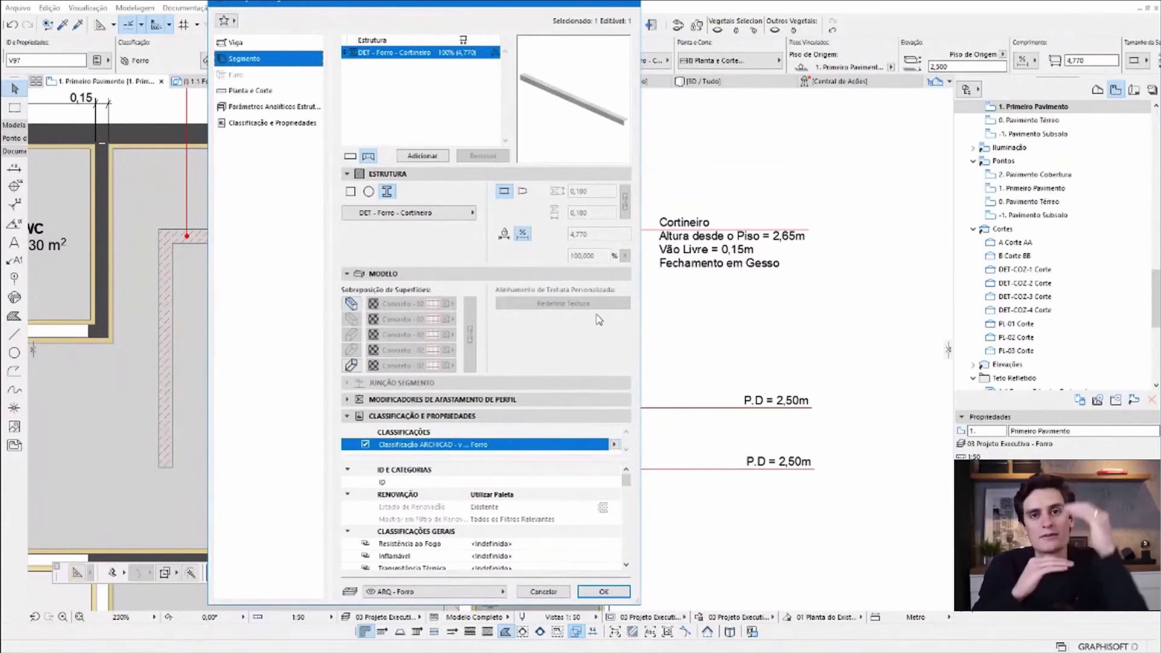
key("Return")
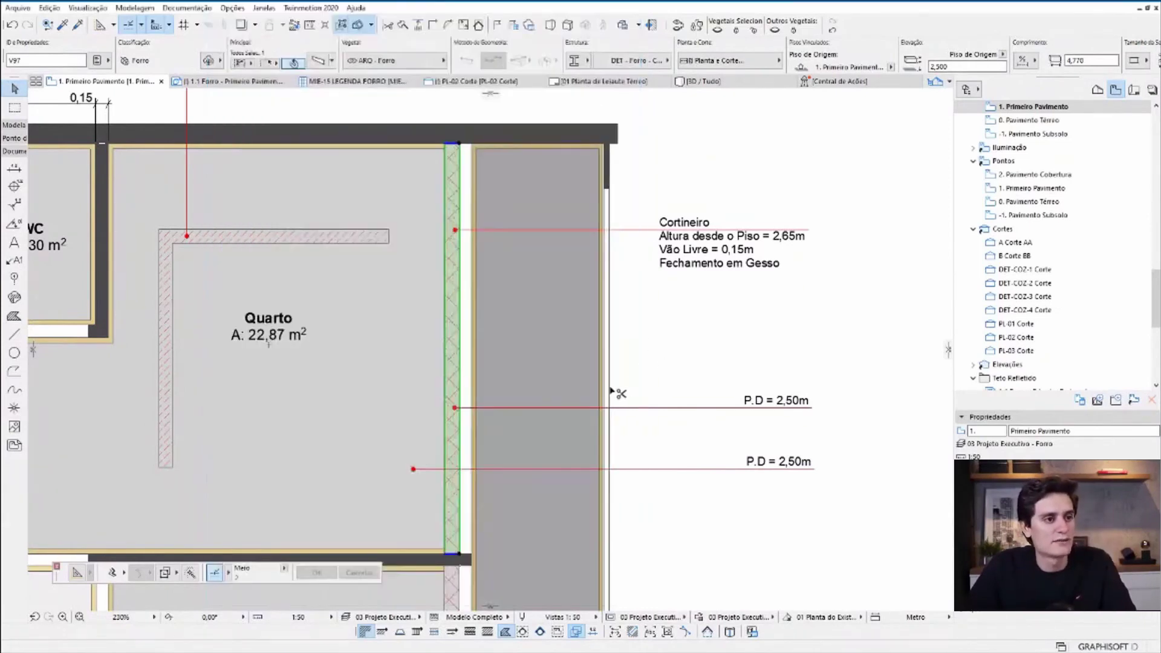
double_click(452, 205)
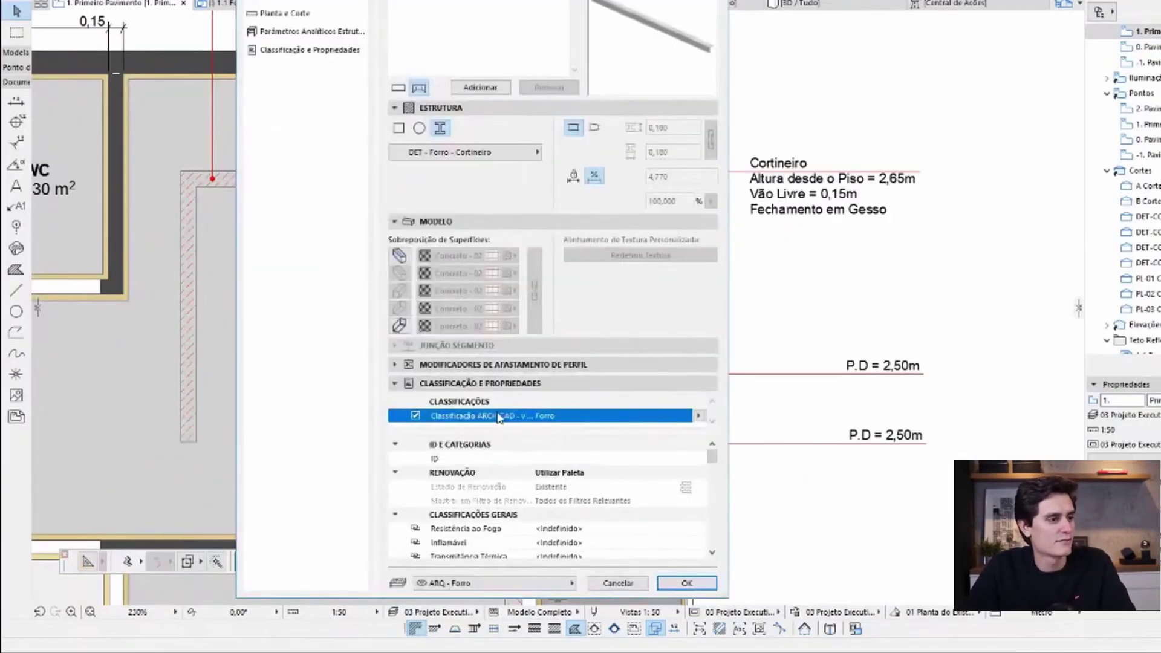
left_click(375, 400)
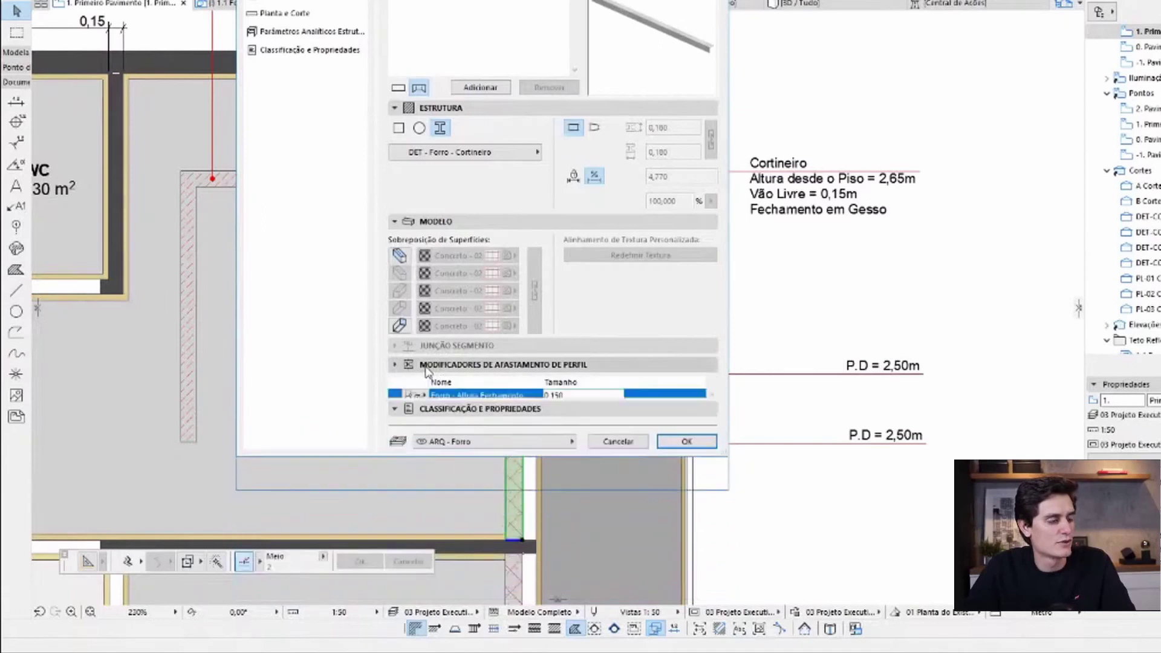
left_click(484, 411)
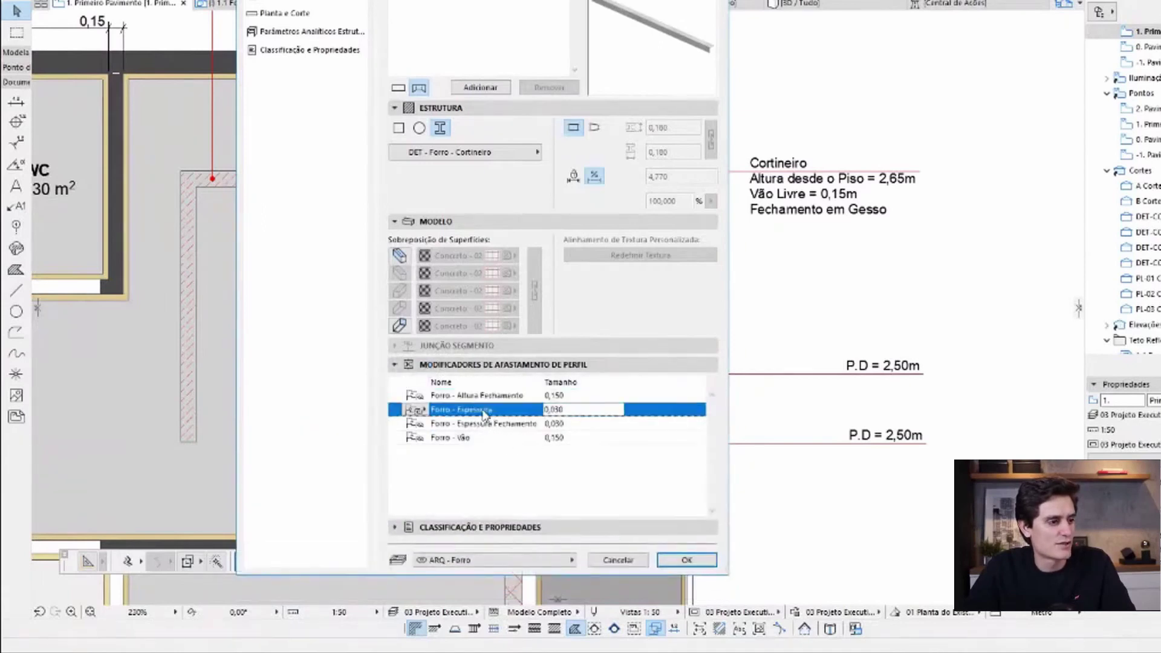
left_click(457, 400)
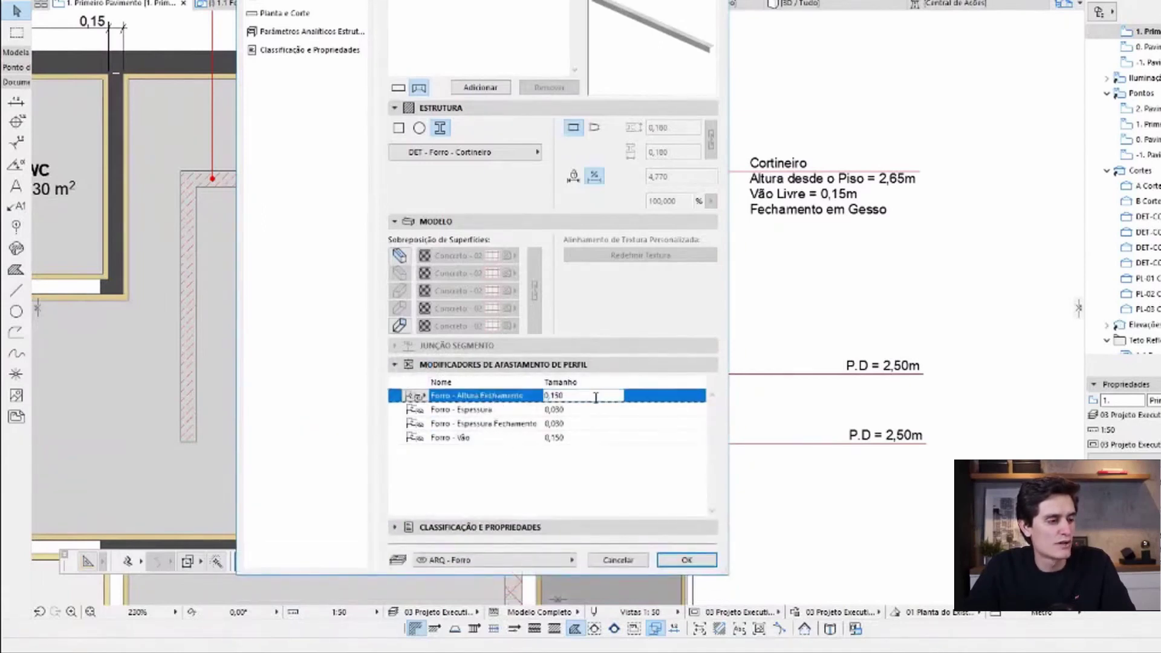
left_click(520, 396)
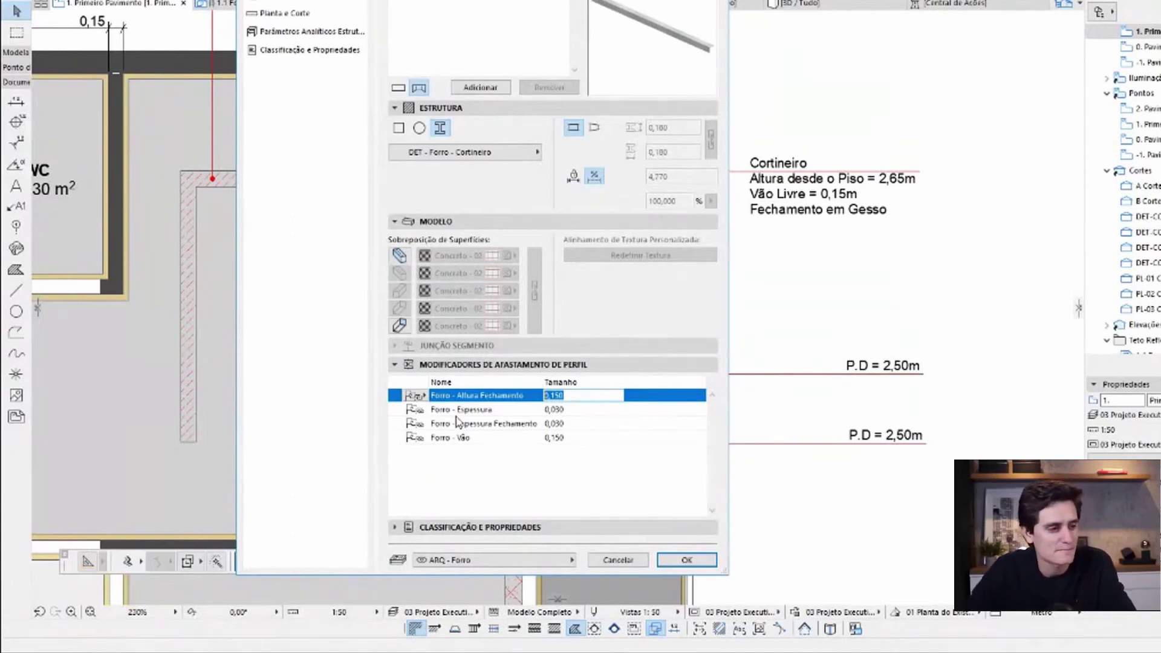
left_click(578, 399)
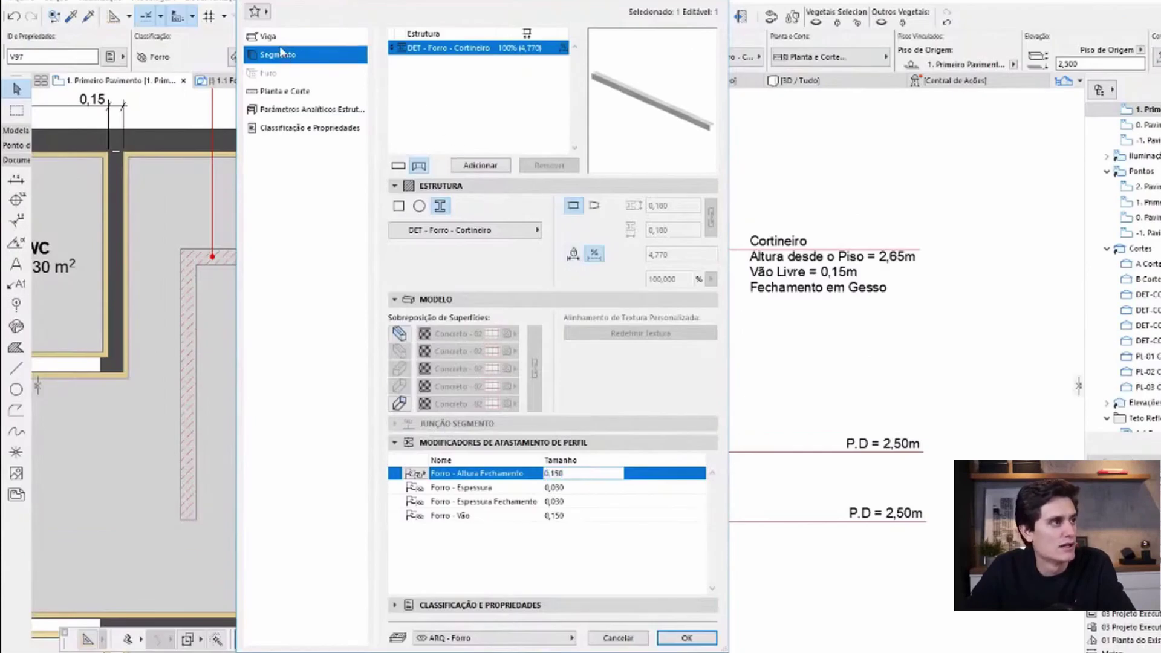
left_click(280, 39)
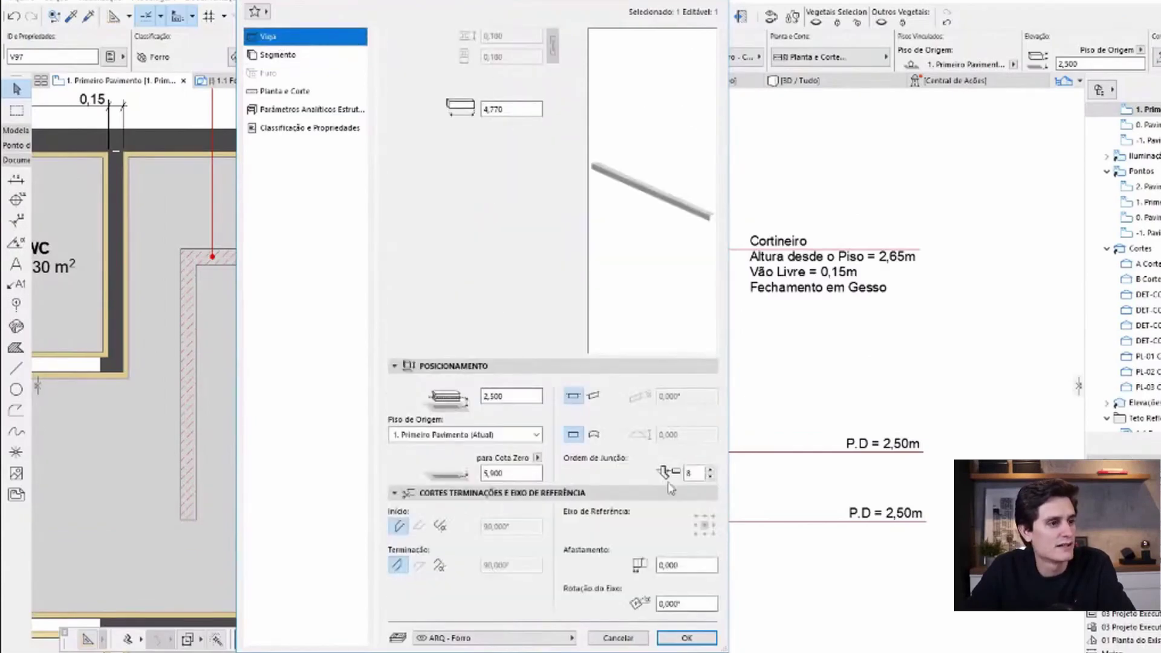
left_click_drag(518, 396, 463, 403)
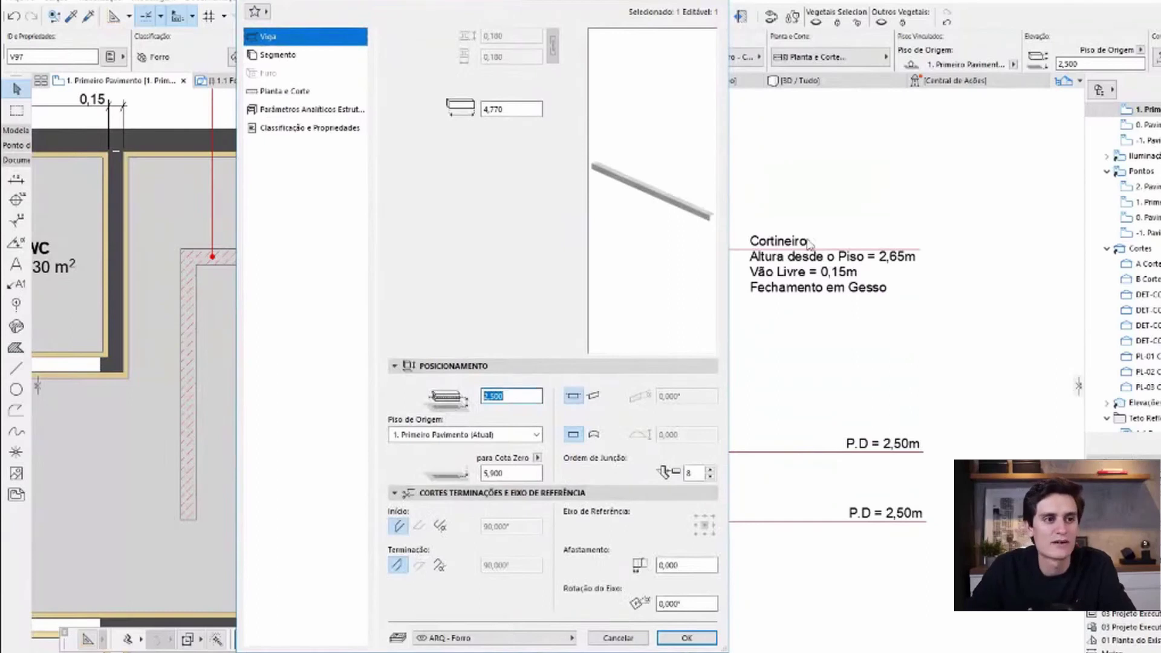
left_click(616, 638)
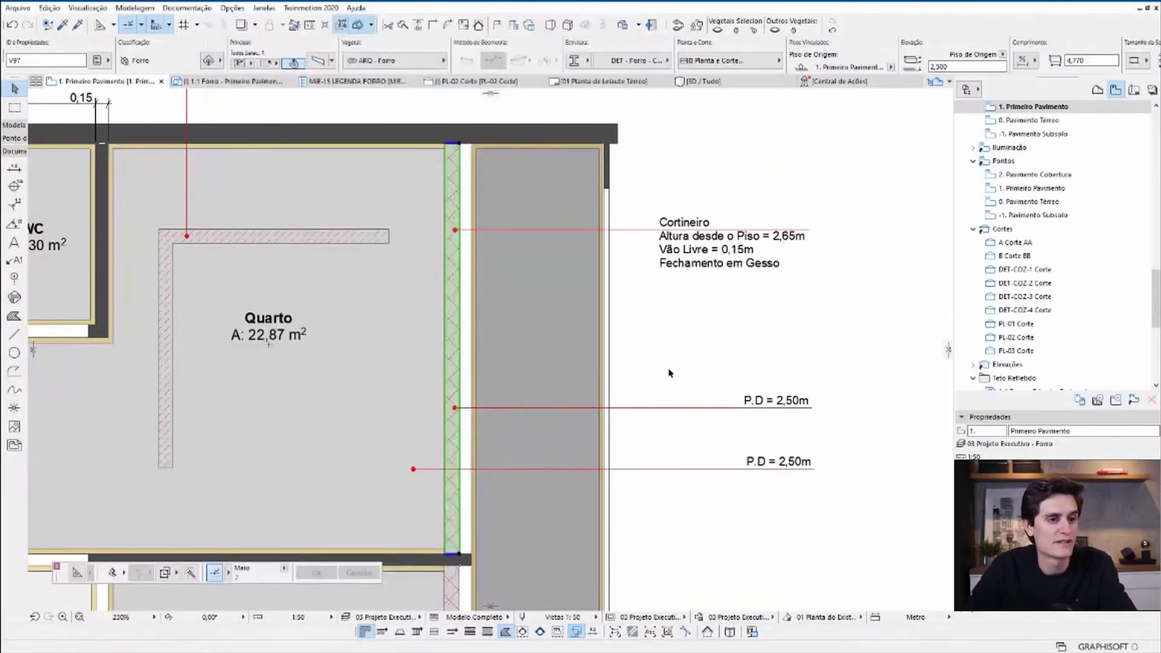
- Check the upper P.D label and Cortineiro strip selections, then go to the Opções menu
middle_click_drag(670, 373, 626, 360)
key("Escape")
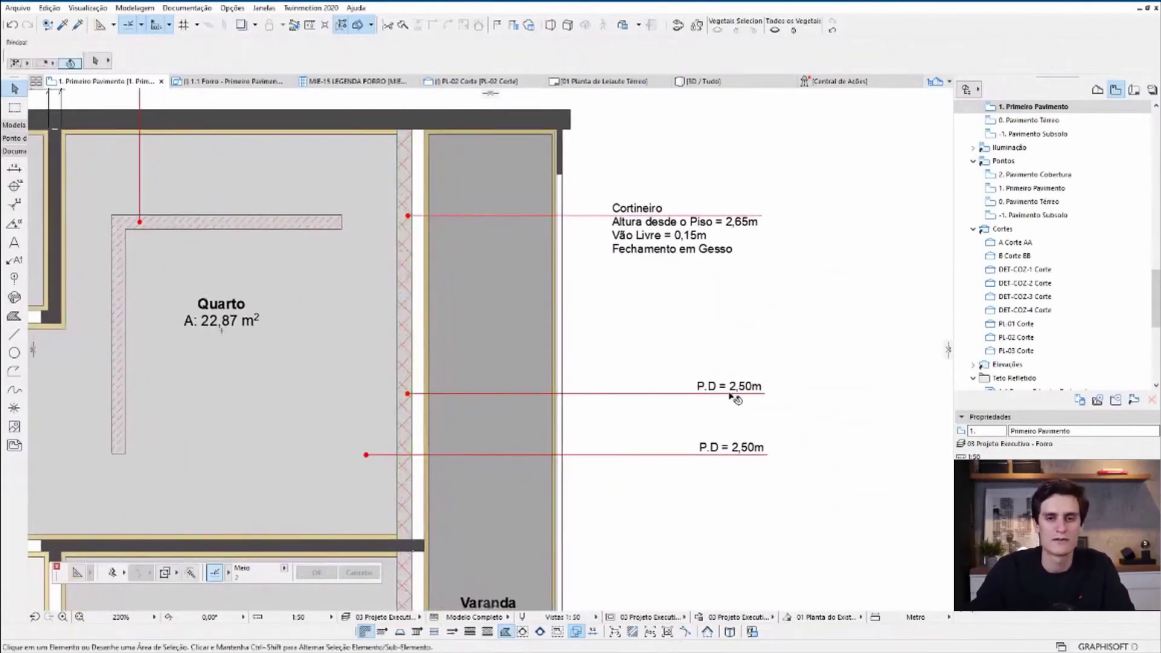
left_click(735, 399)
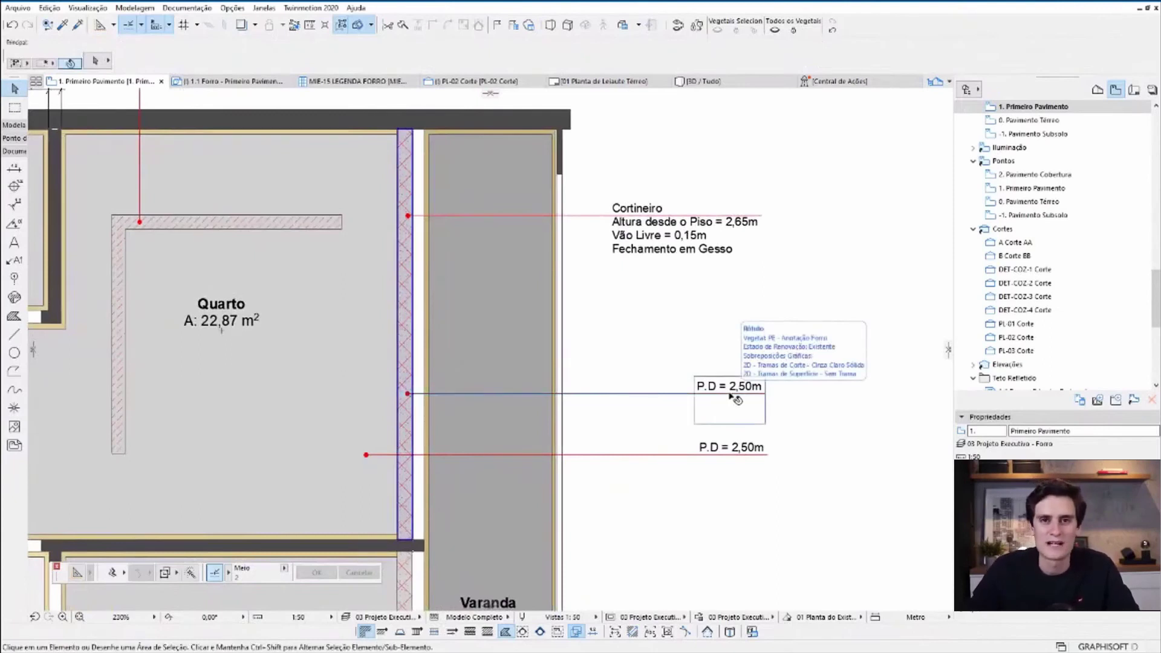
key("Escape")
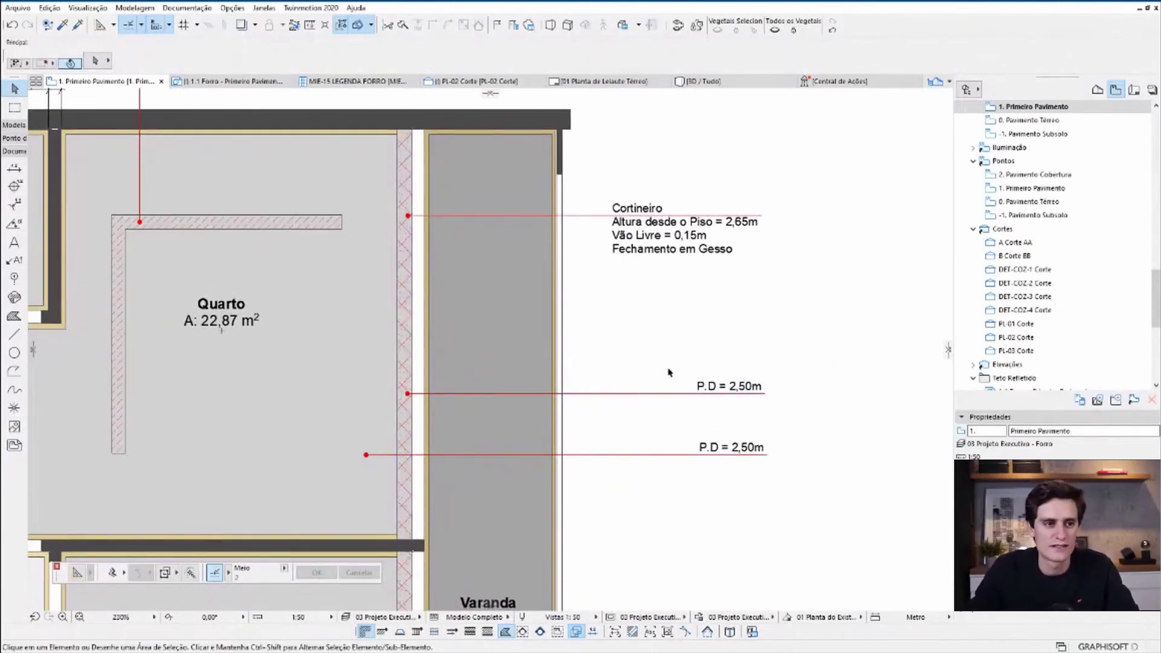
left_click(415, 315)
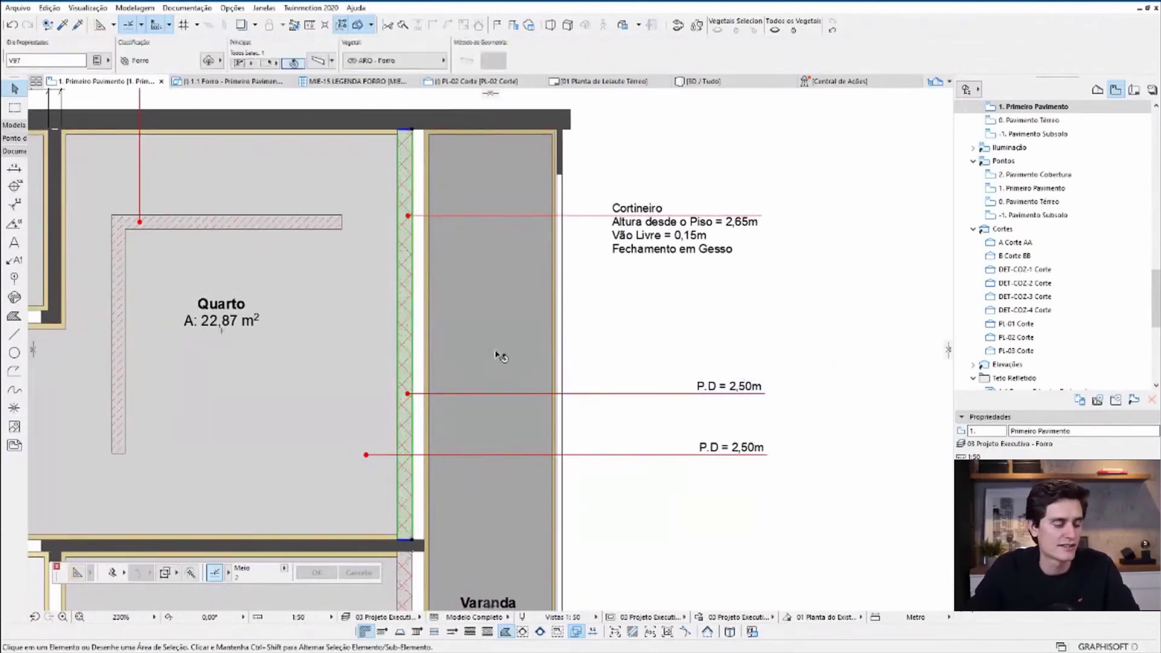
left_click(744, 382)
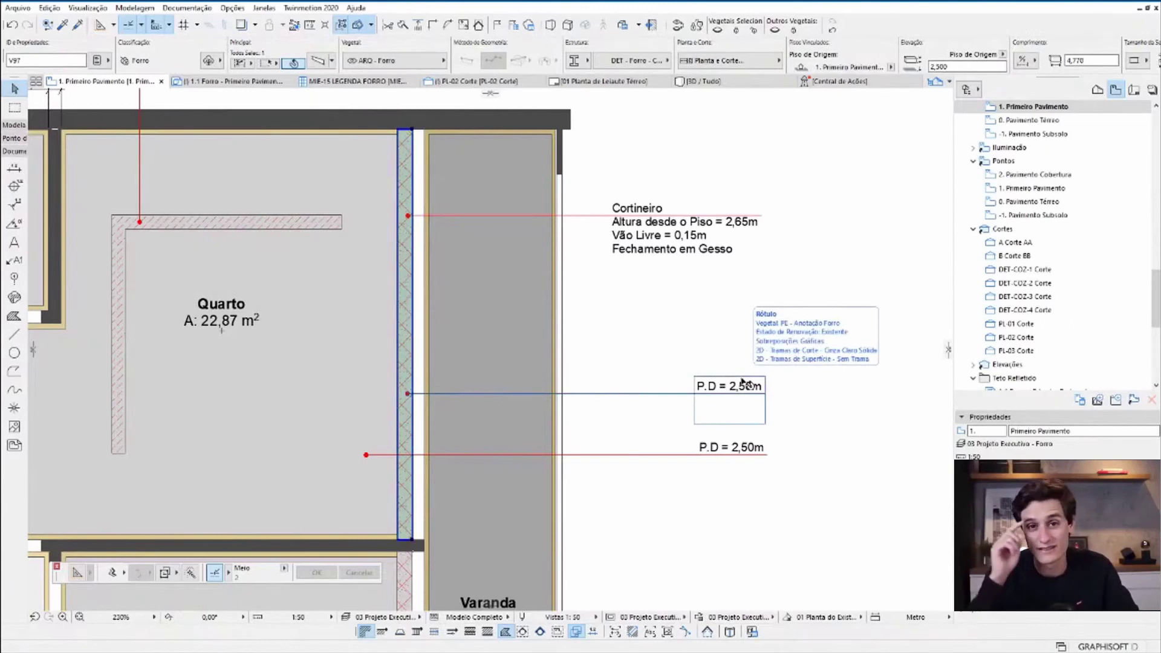
left_click(232, 8)
mouse_move(271, 24)
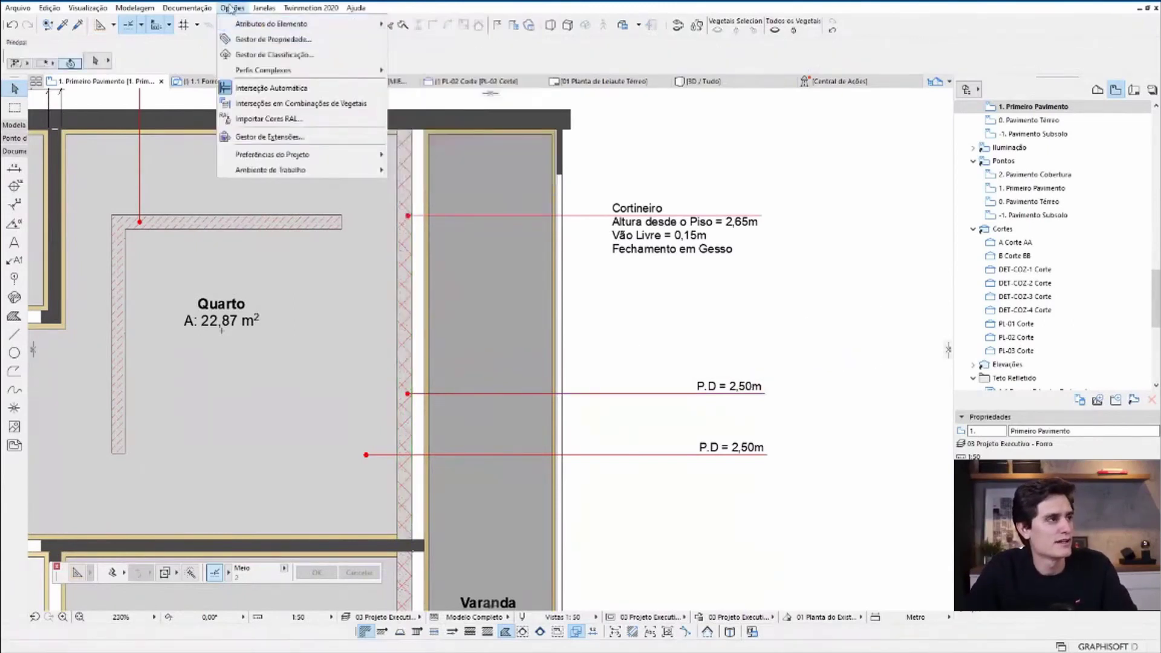
- Bring up Gestor de Propriedade and select Altura P.D.'s Elevação ao Piso expression
left_click(265, 44)
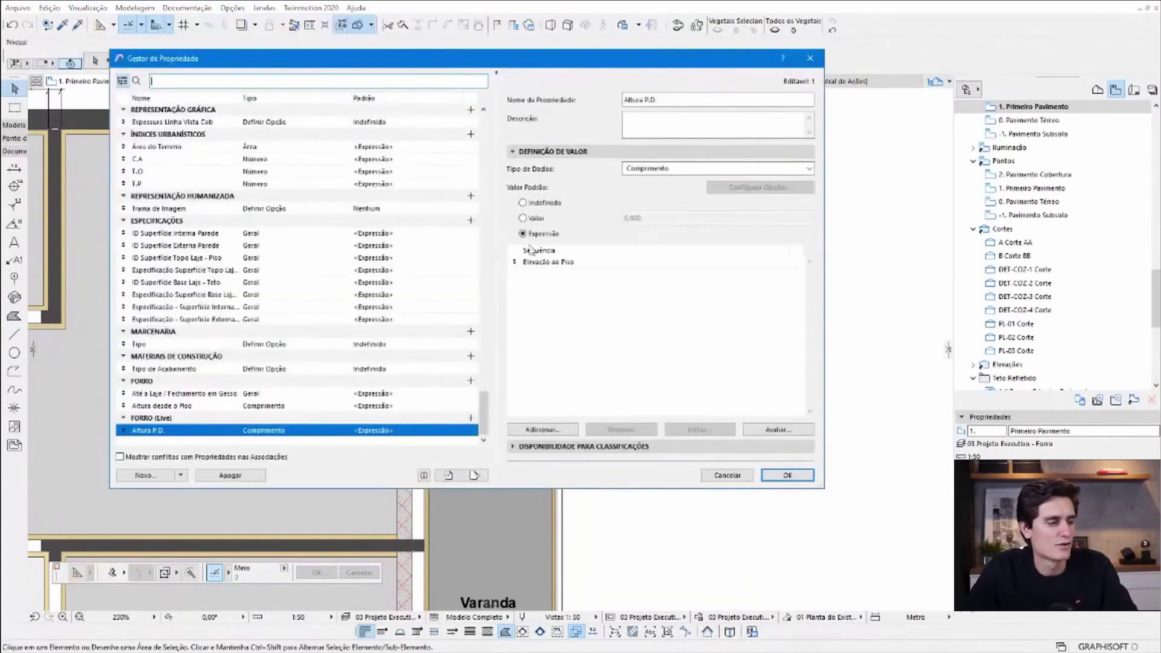
left_click(578, 264)
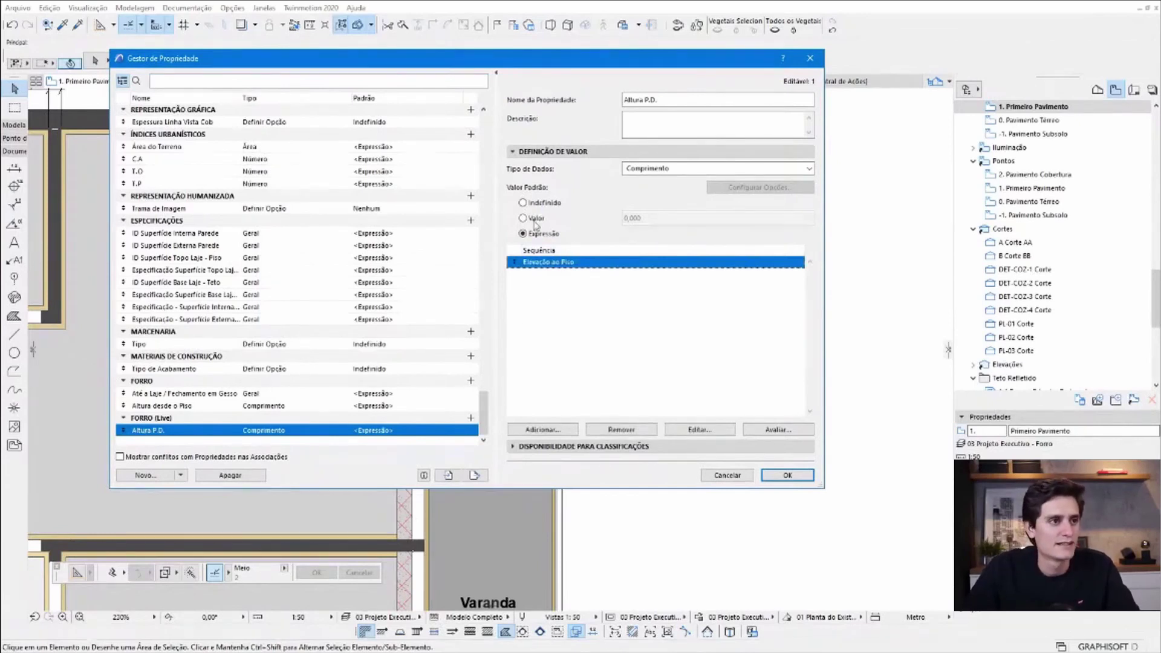
- Start a new Altura P.D. expression with Elevação ao Piso followed by +
left_click(559, 432)
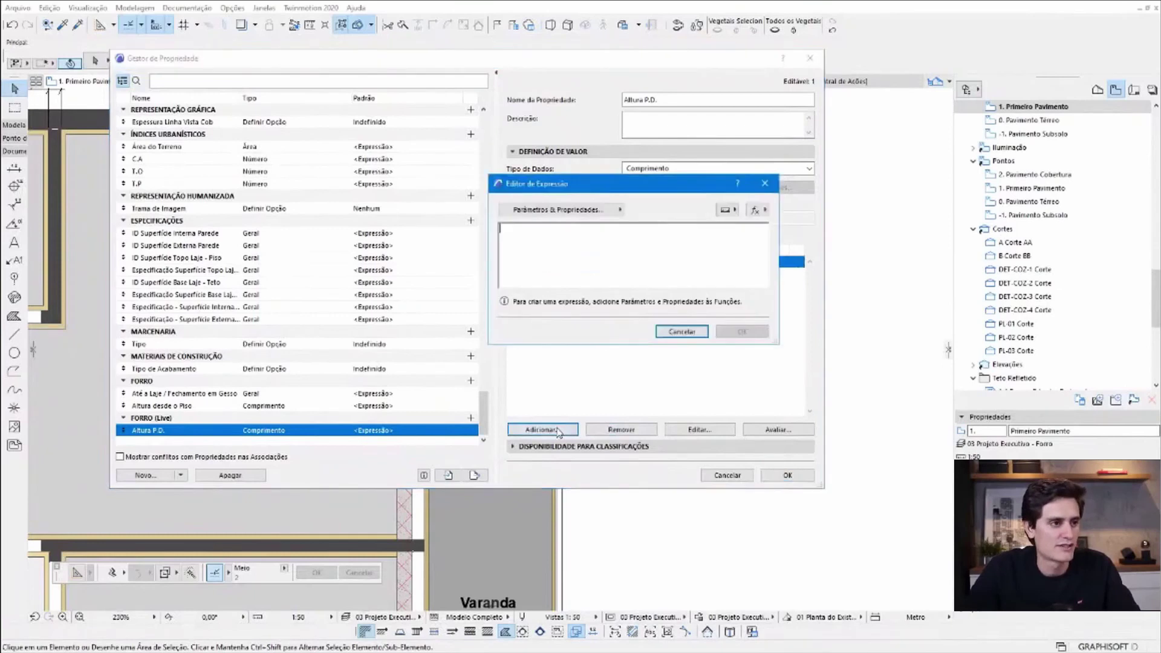
left_click(592, 211)
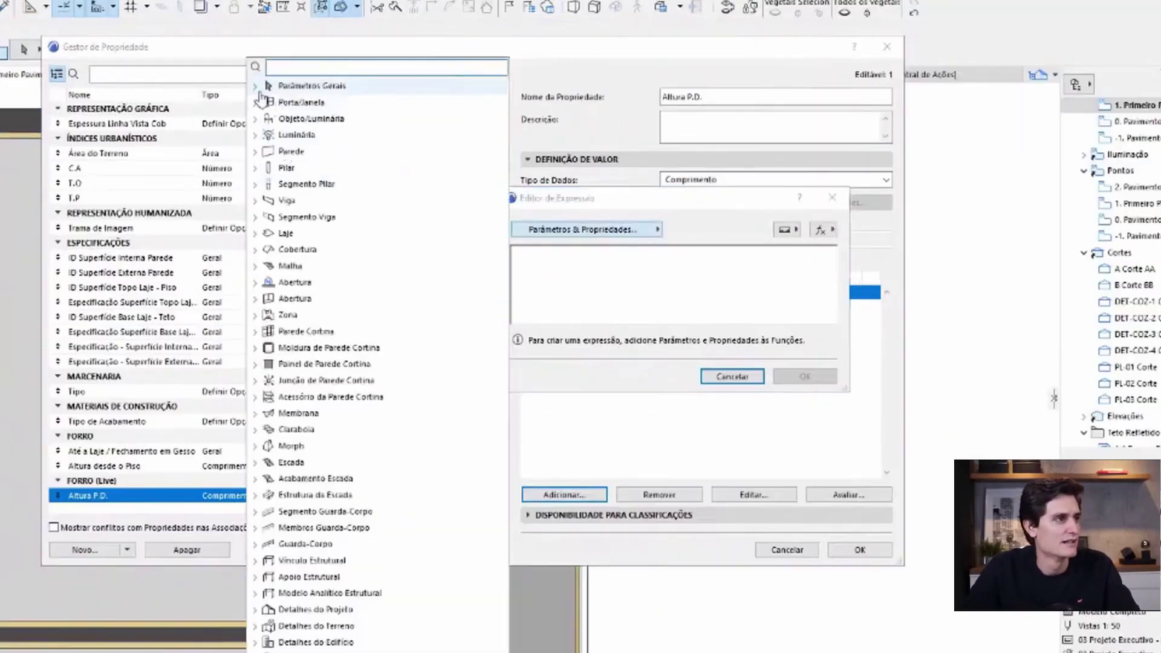
left_click(256, 86)
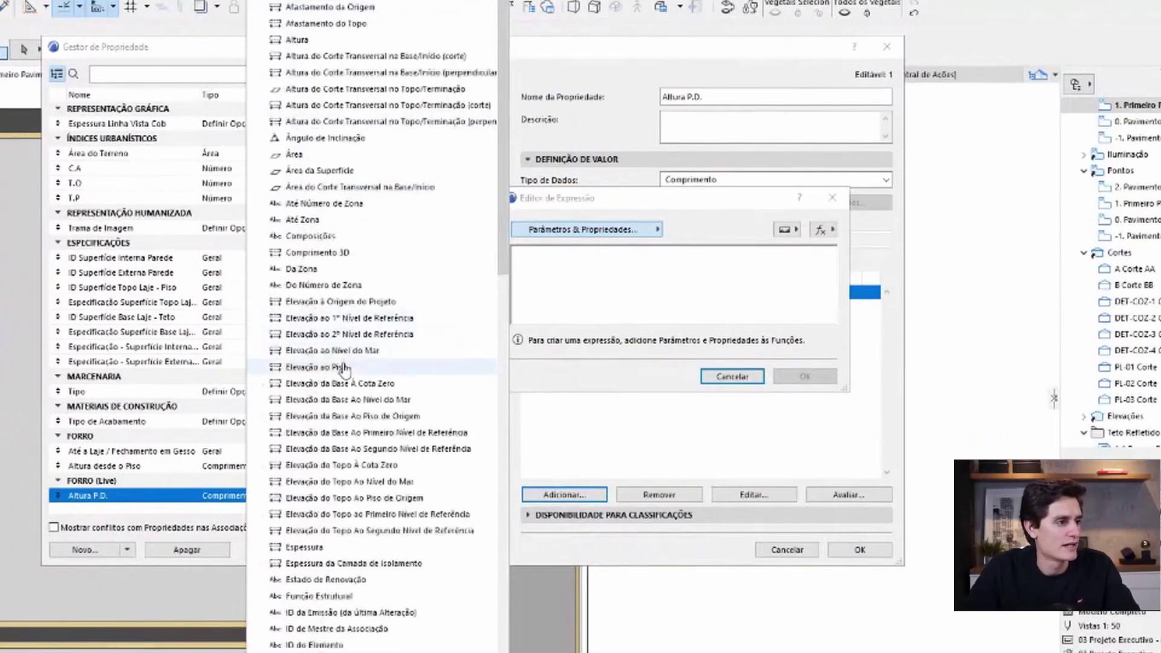
left_click(338, 367)
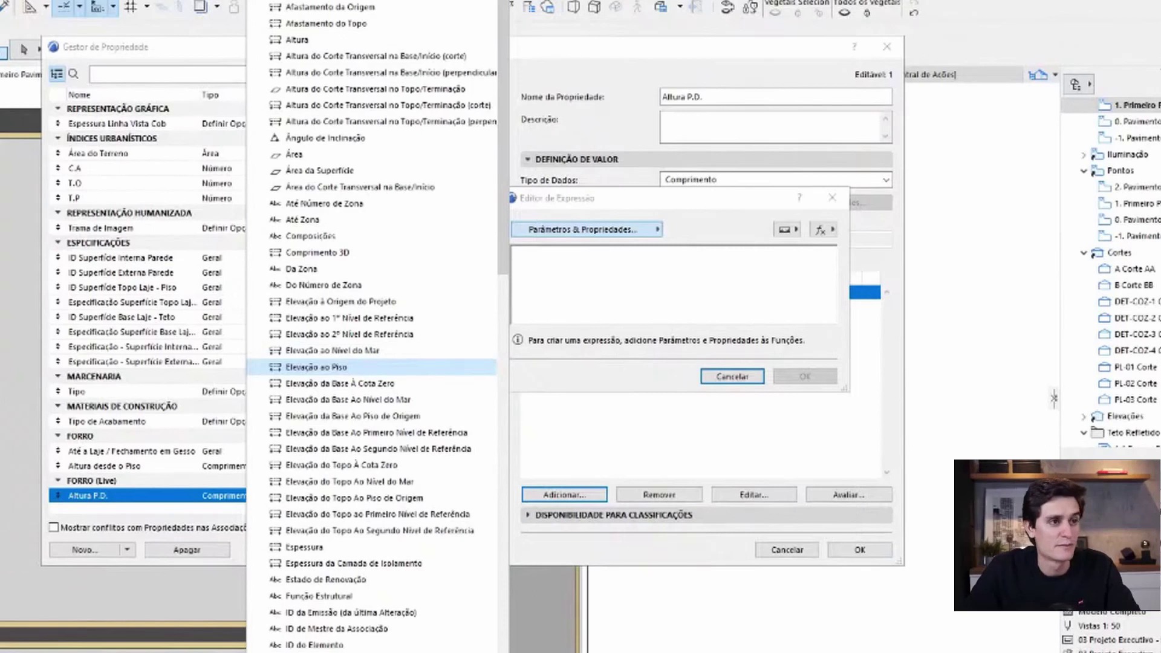
left_click(316, 367)
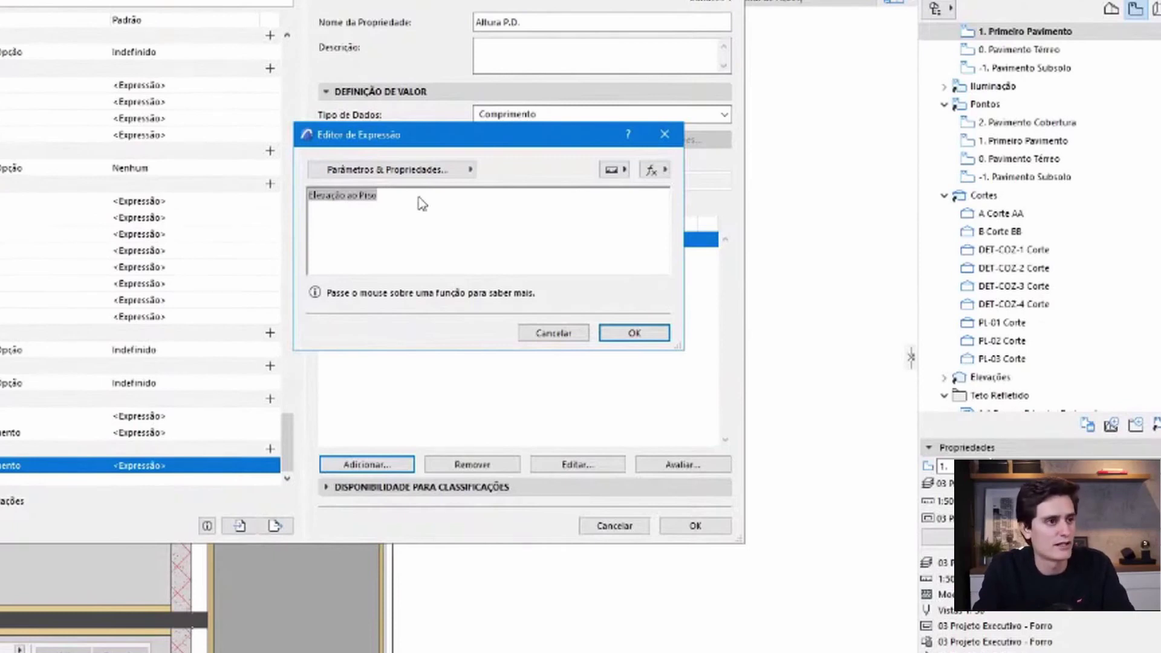
type(" +")
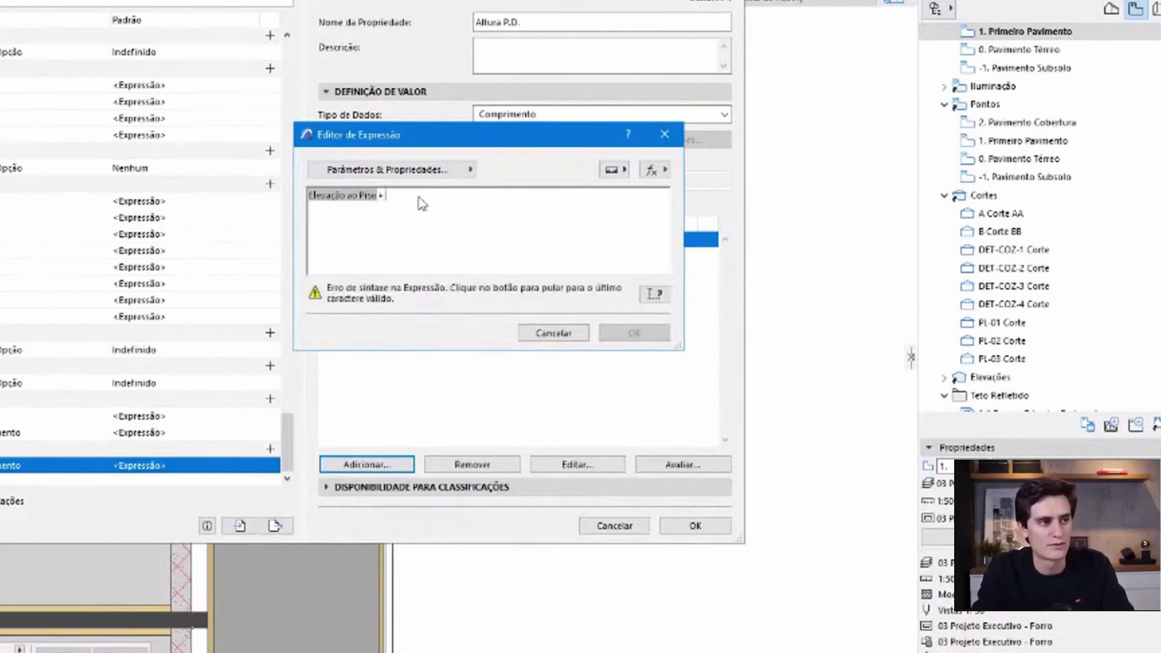
- Append Parâmetros do Perfil > Forro - Altura Fechamento and confirm the new expression
left_click(397, 172)
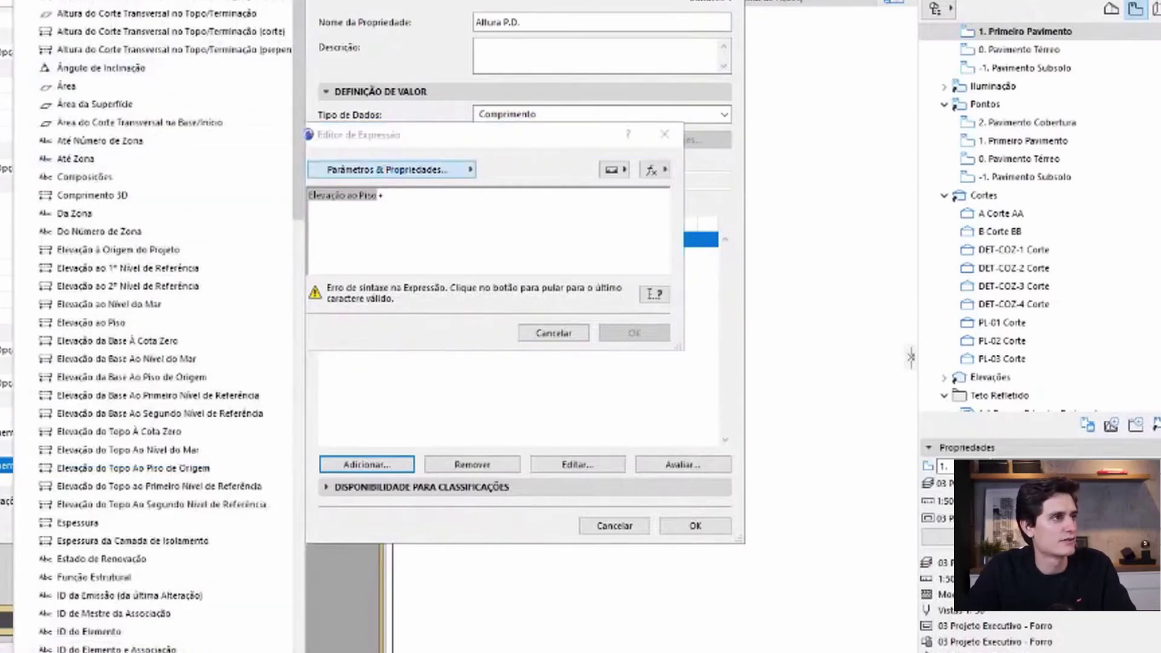
key("Left")
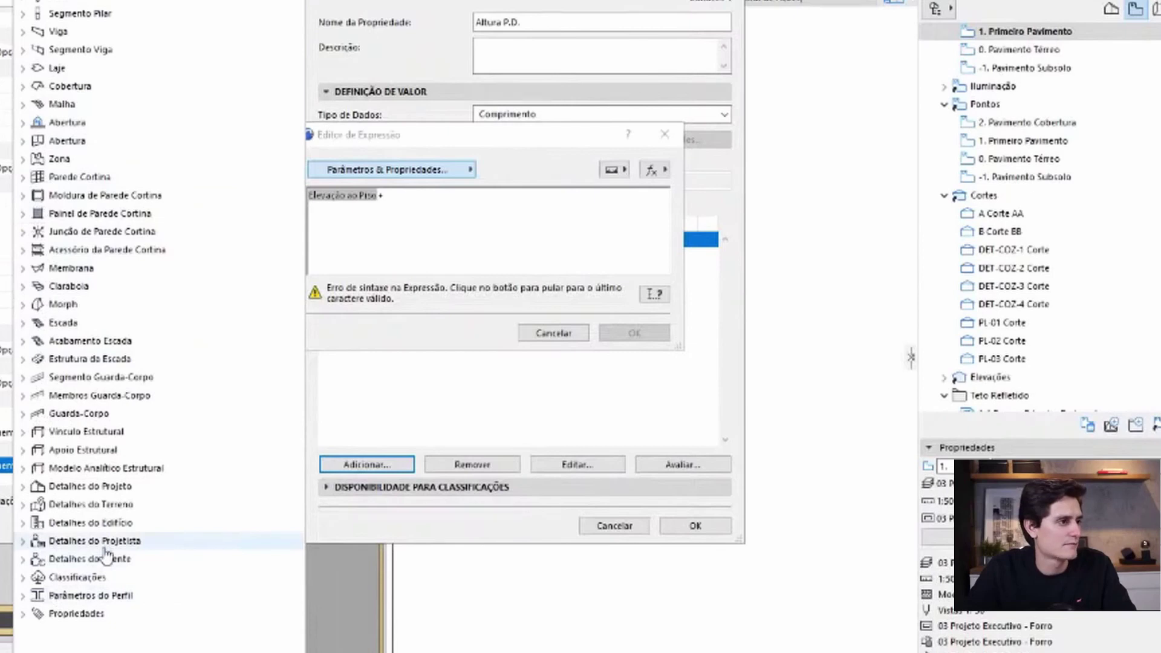
left_click(25, 598)
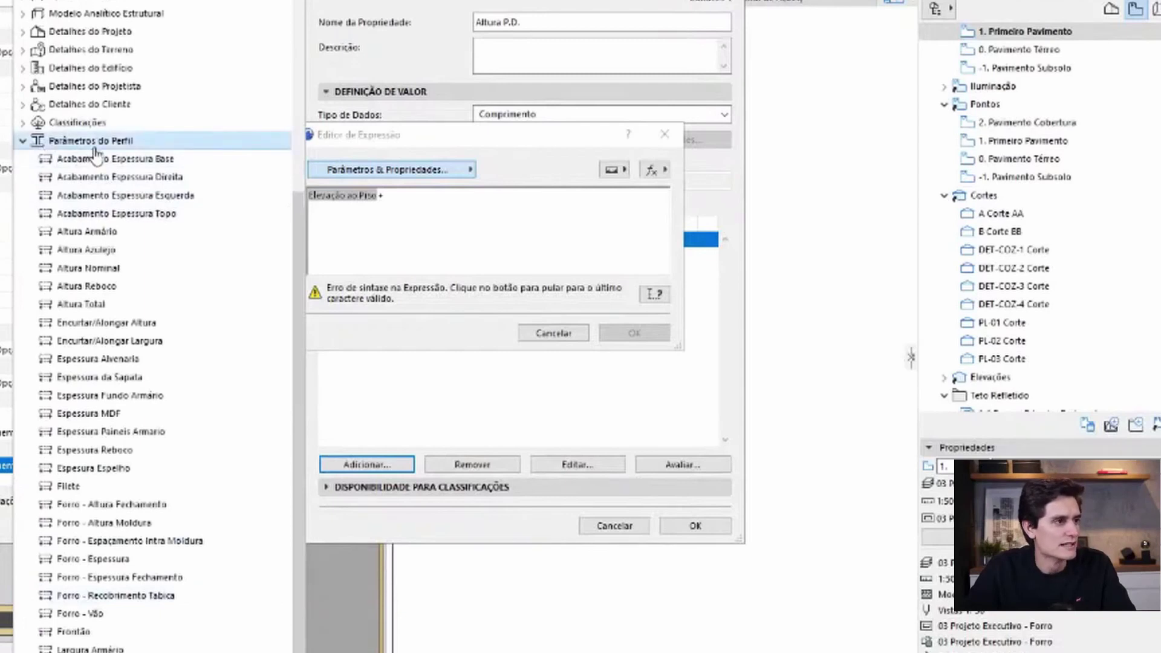
scroll(103, 218, "down", 1)
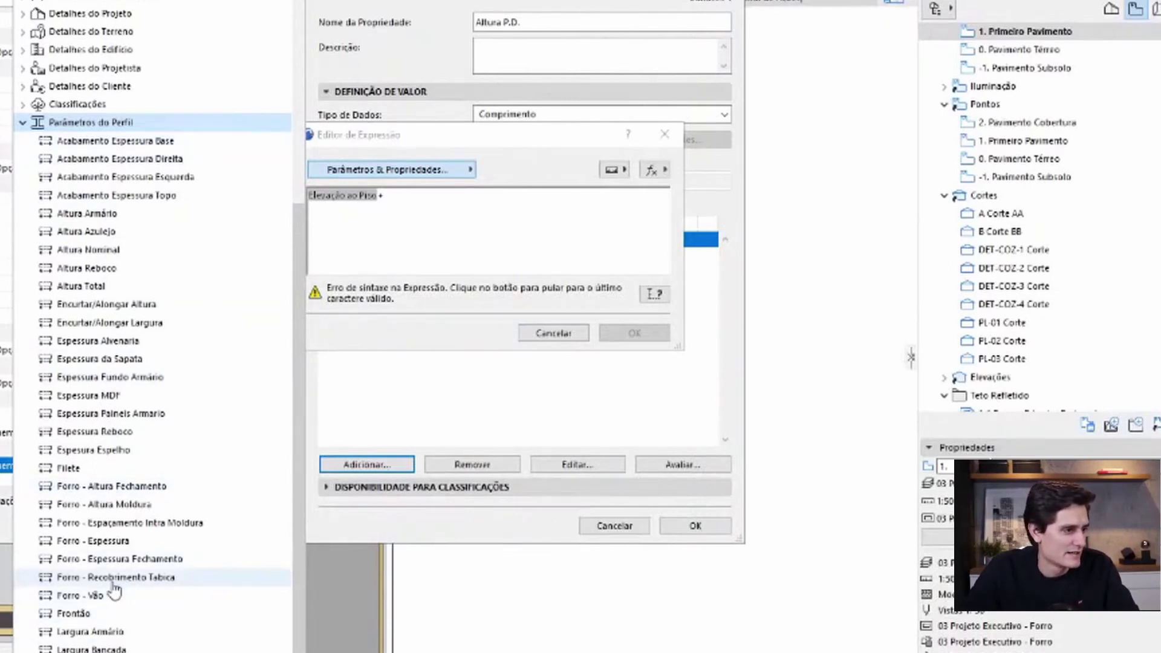
left_click(127, 486)
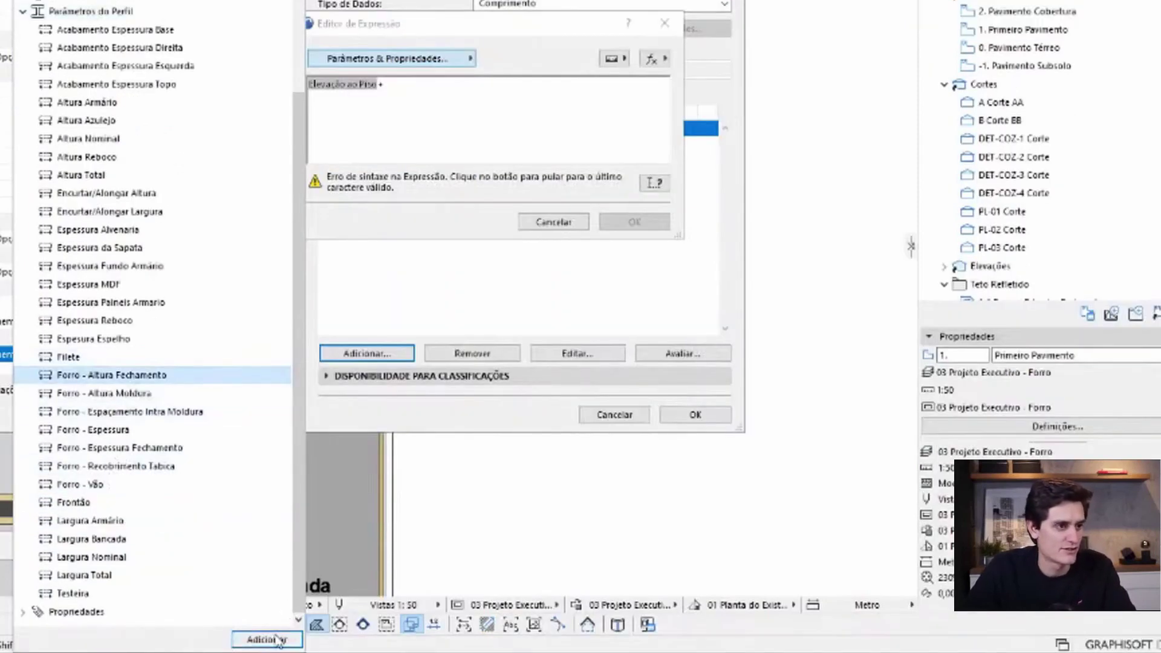
left_click(267, 640)
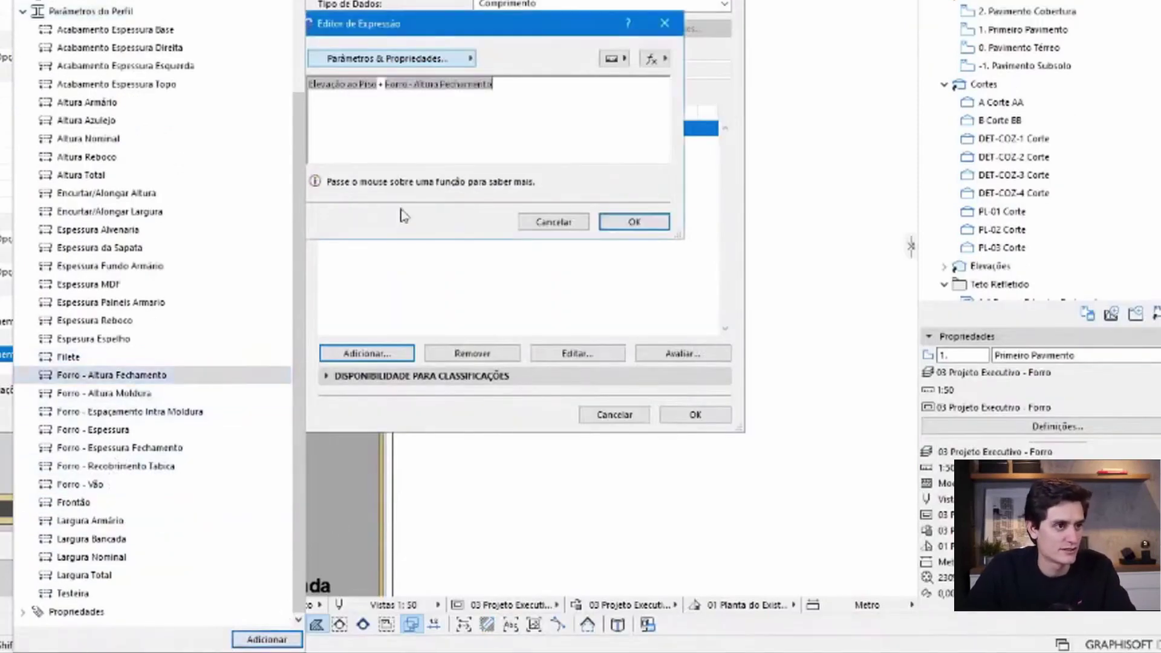
left_click(330, 199)
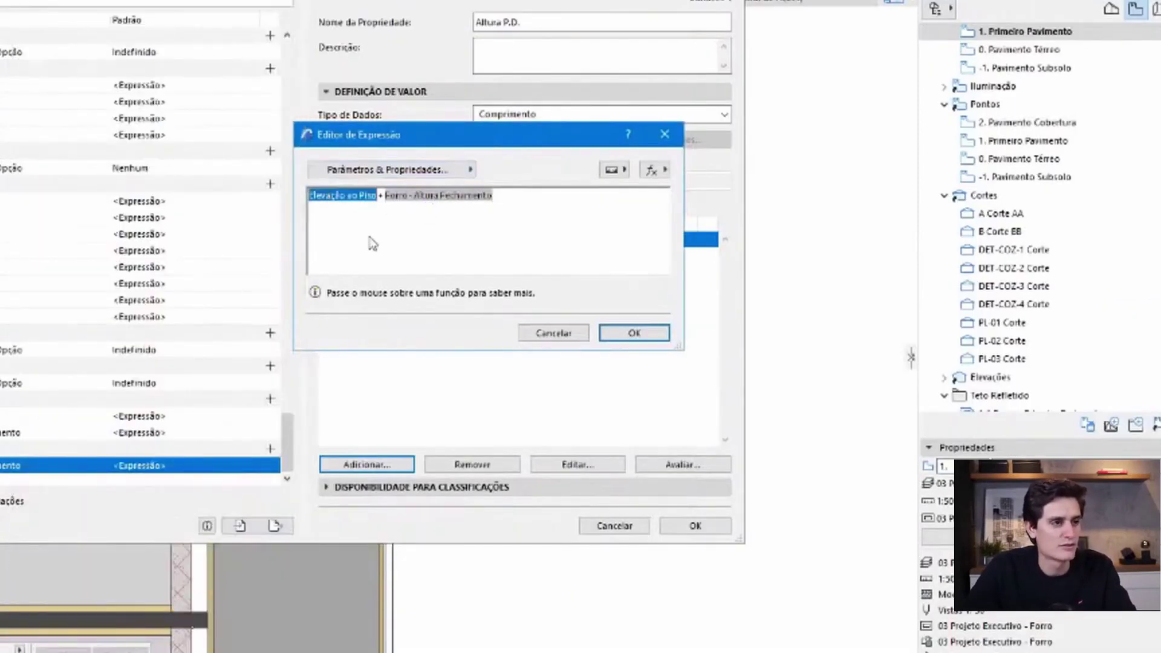
left_click(430, 194)
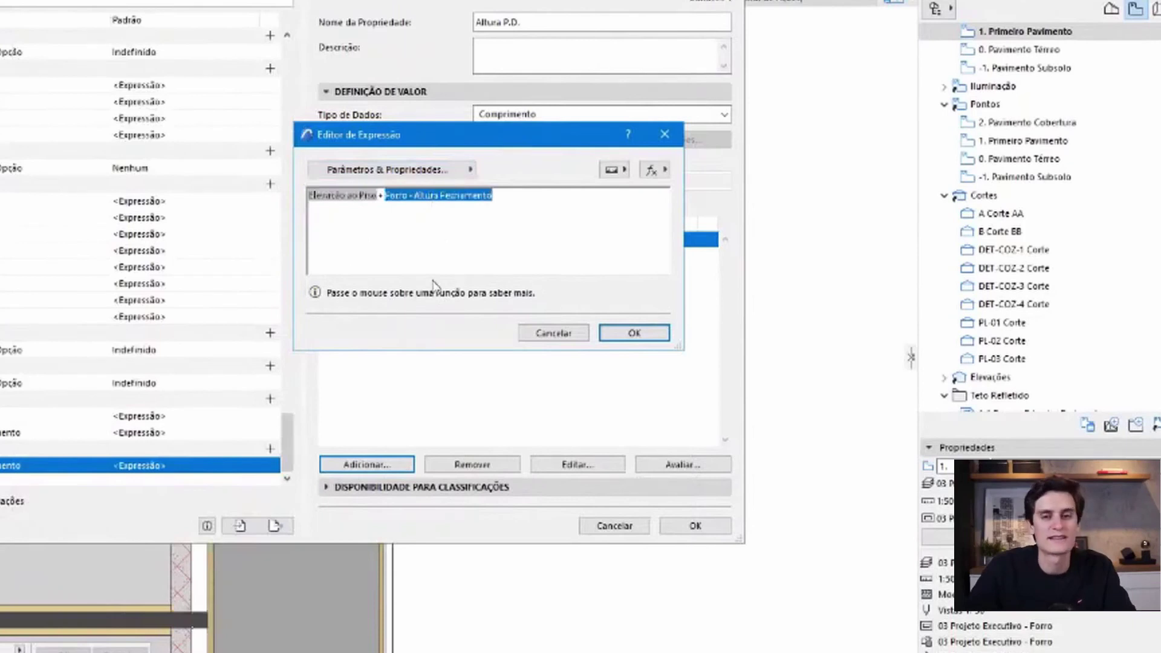
left_click(634, 334)
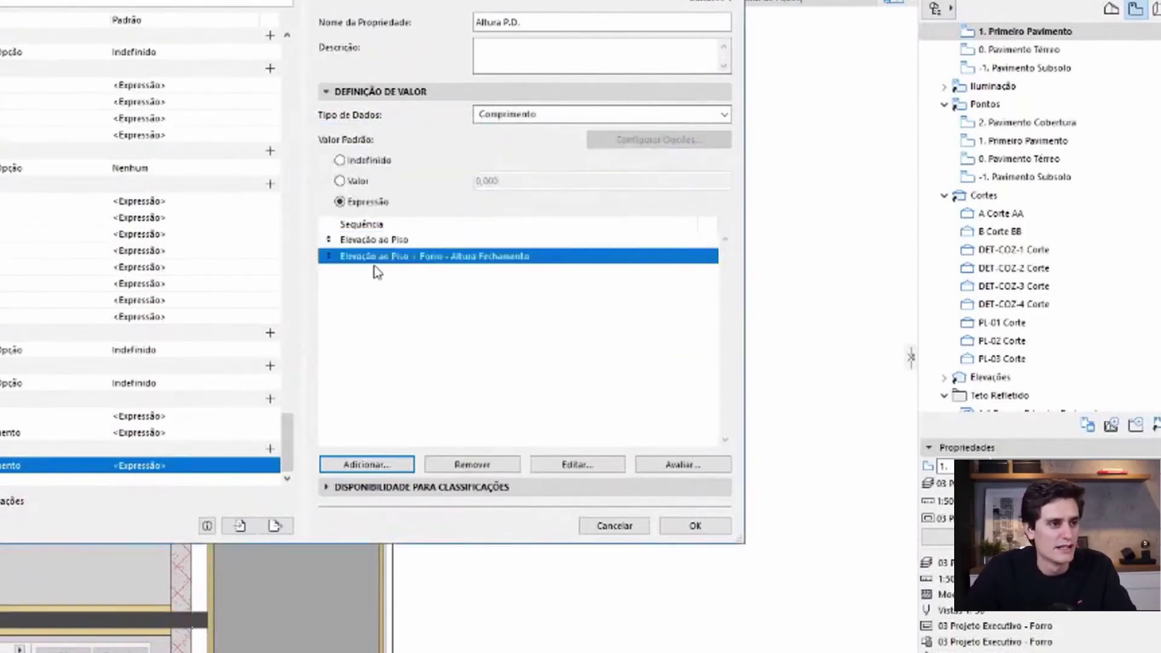
- Move Elevação ao Piso + Forro - Altura Fechamento above Elevação ao Piso and apply
left_click_drag(327, 256, 327, 235)
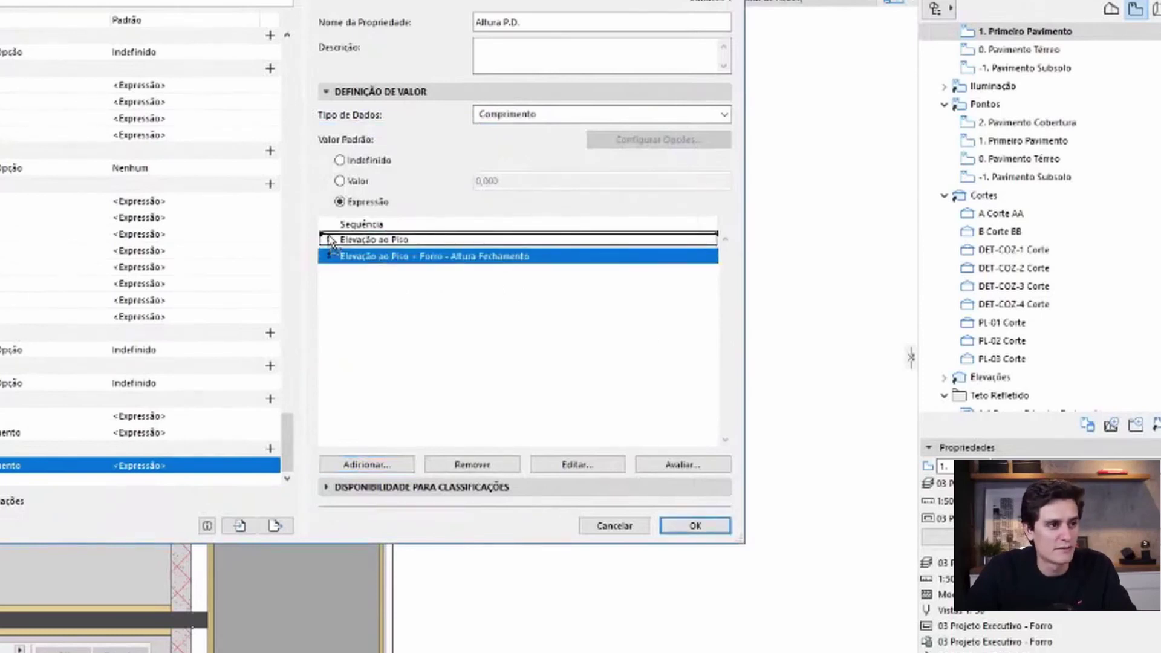
left_click(358, 243)
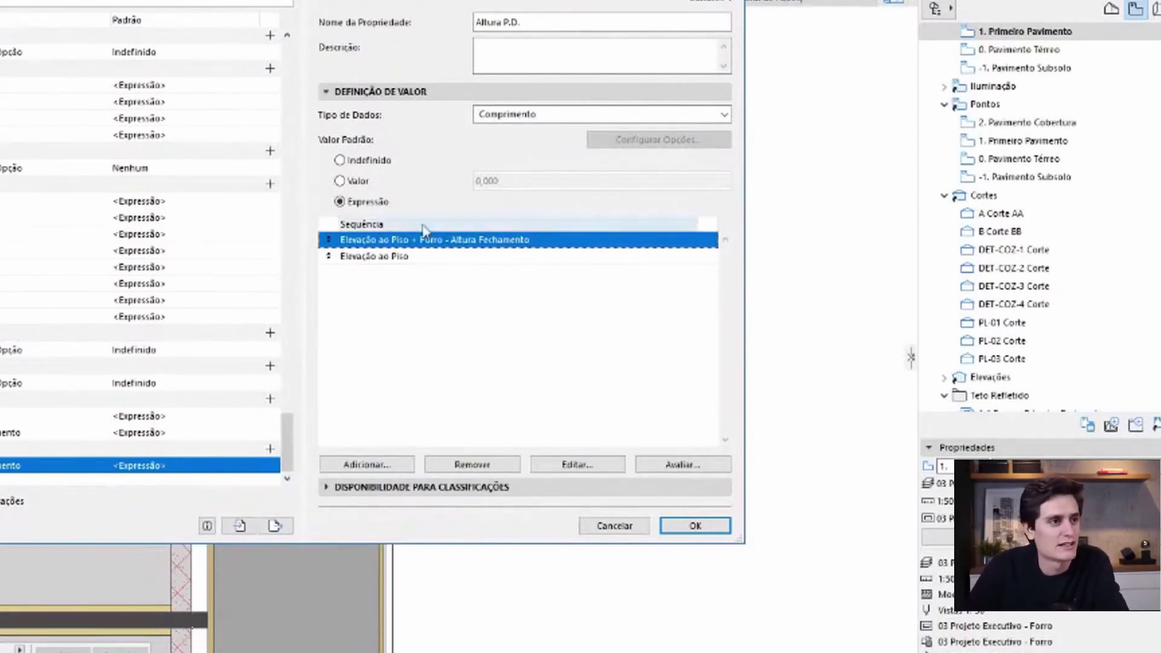
left_click(383, 258)
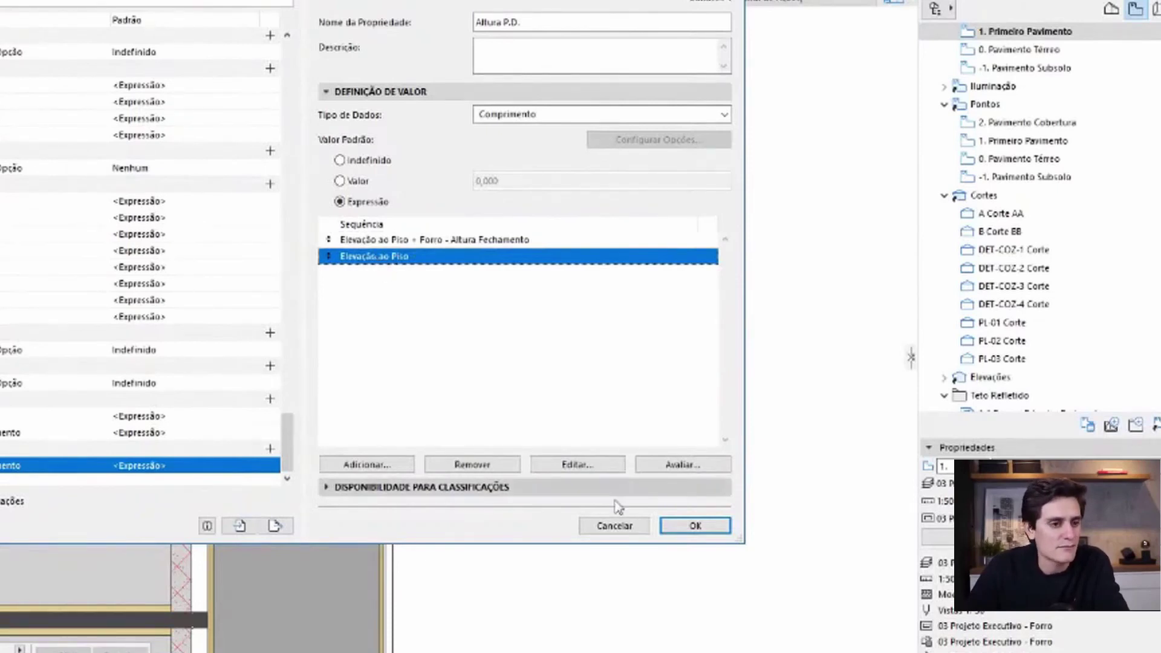
left_click(707, 528)
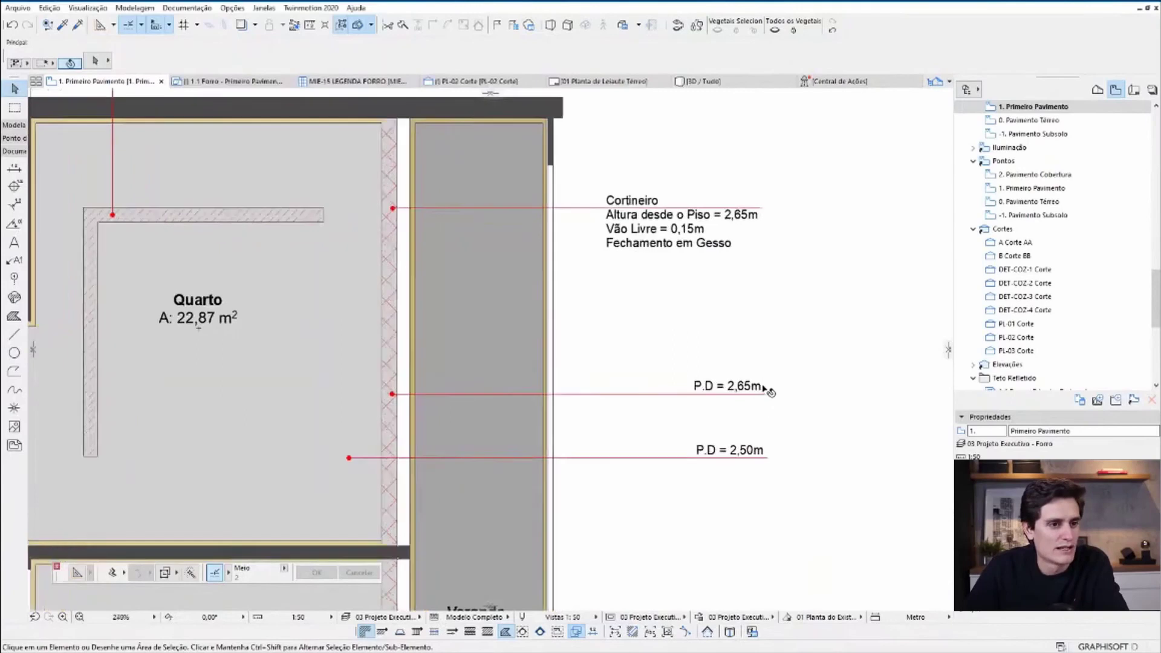
- Check the labels, one now reading P.D = 2,65m, and return to Gestor de Propriedade
scroll(753, 361, "up", 2)
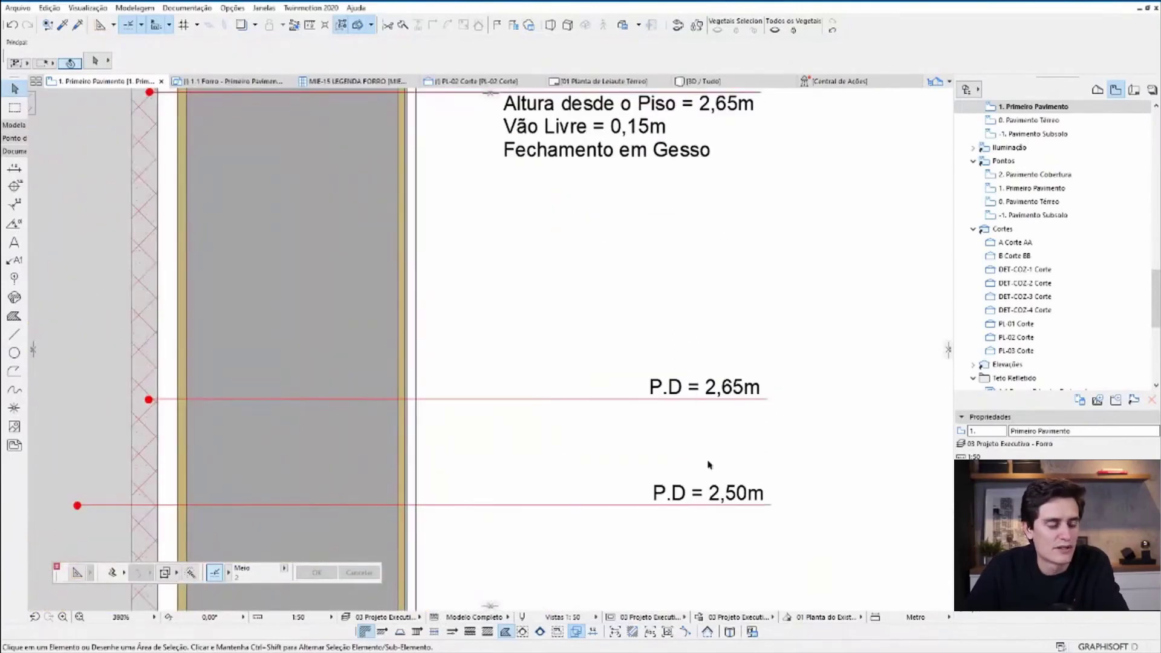
scroll(650, 360, "down", 3)
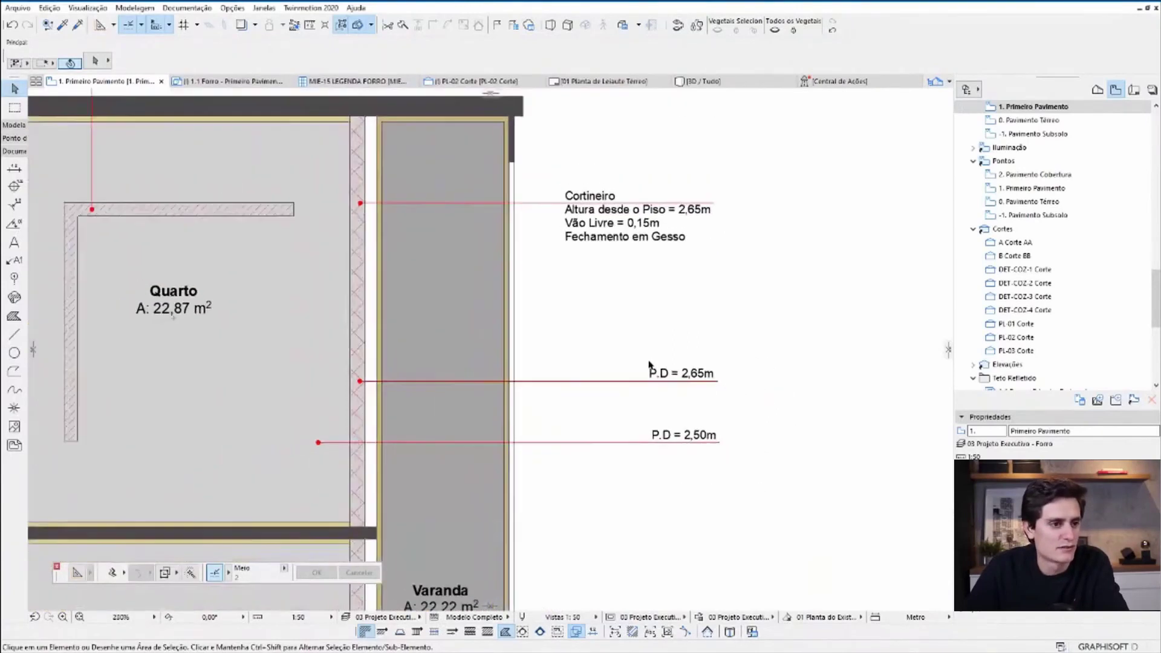
left_click(232, 8)
left_click(248, 48)
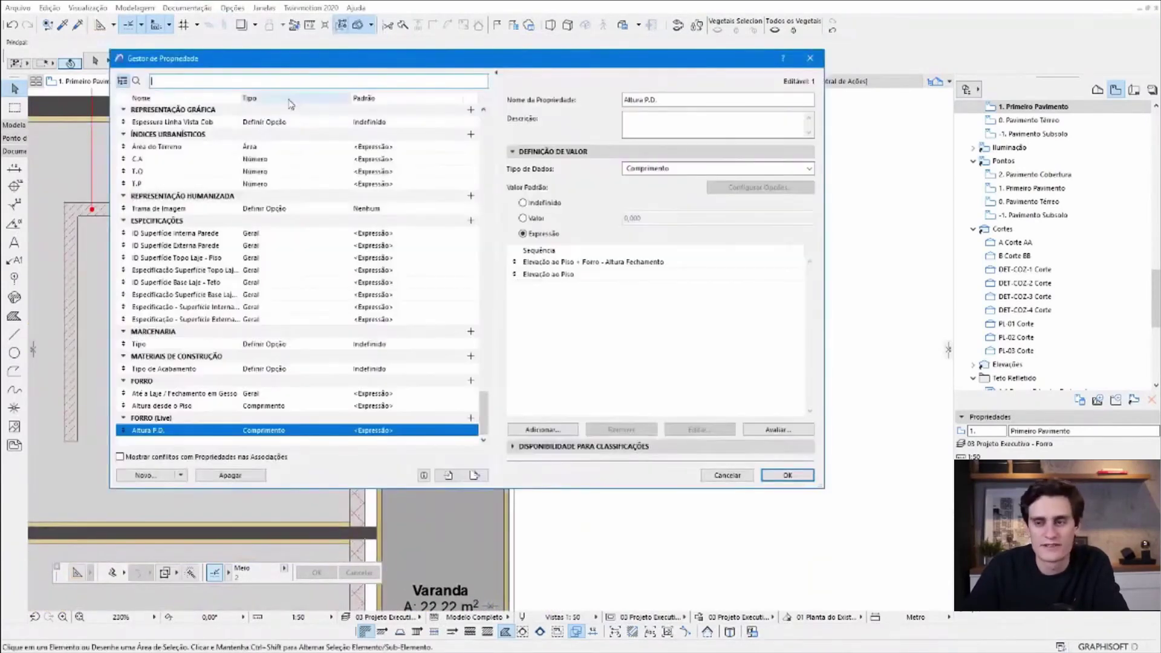
- Restore Elevação ao Piso to the top of Altura P.D.'s sequence, apply, and reopen Property Manager
left_click(519, 276)
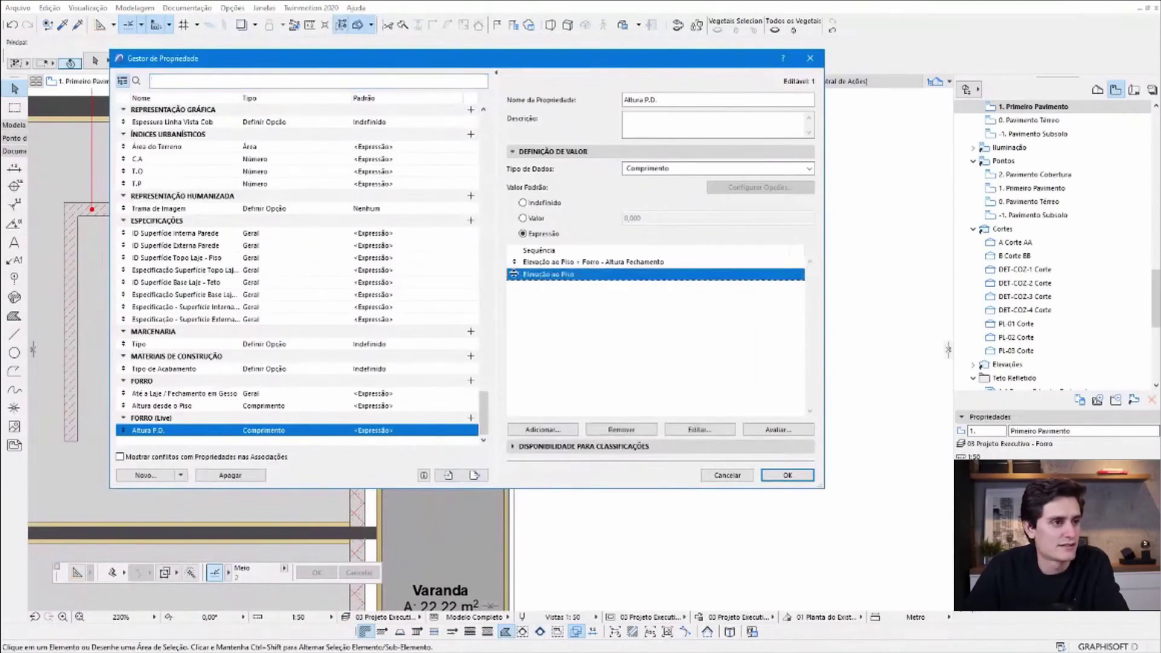
left_click_drag(511, 274, 518, 263)
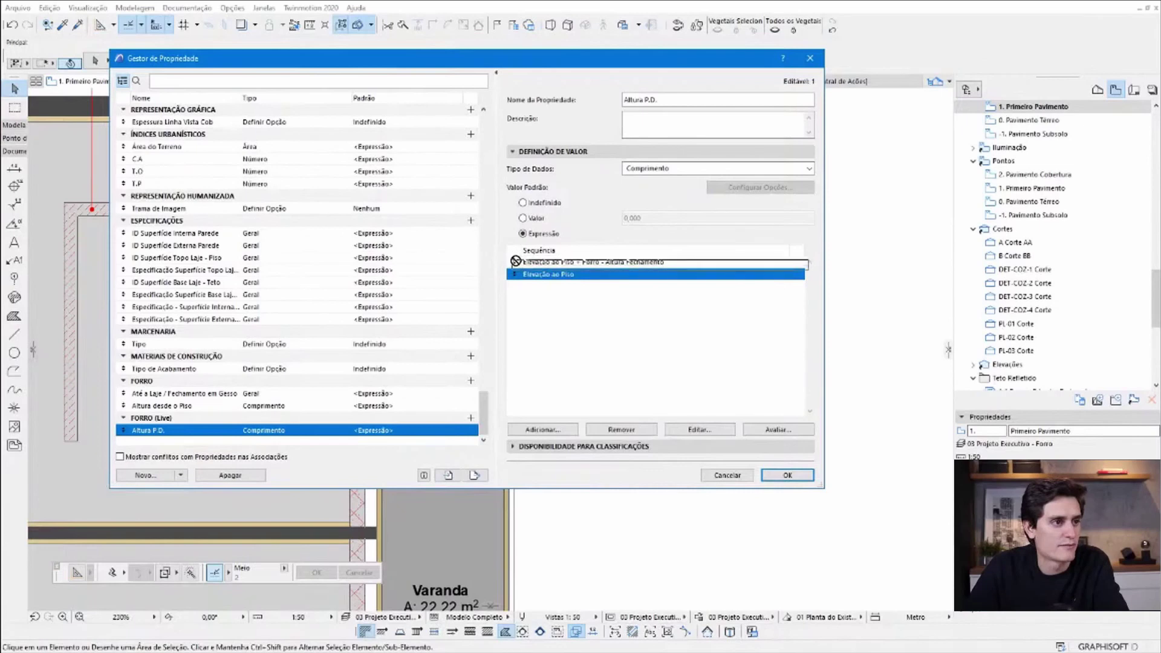
left_click_drag(519, 263, 516, 262)
left_click(542, 272)
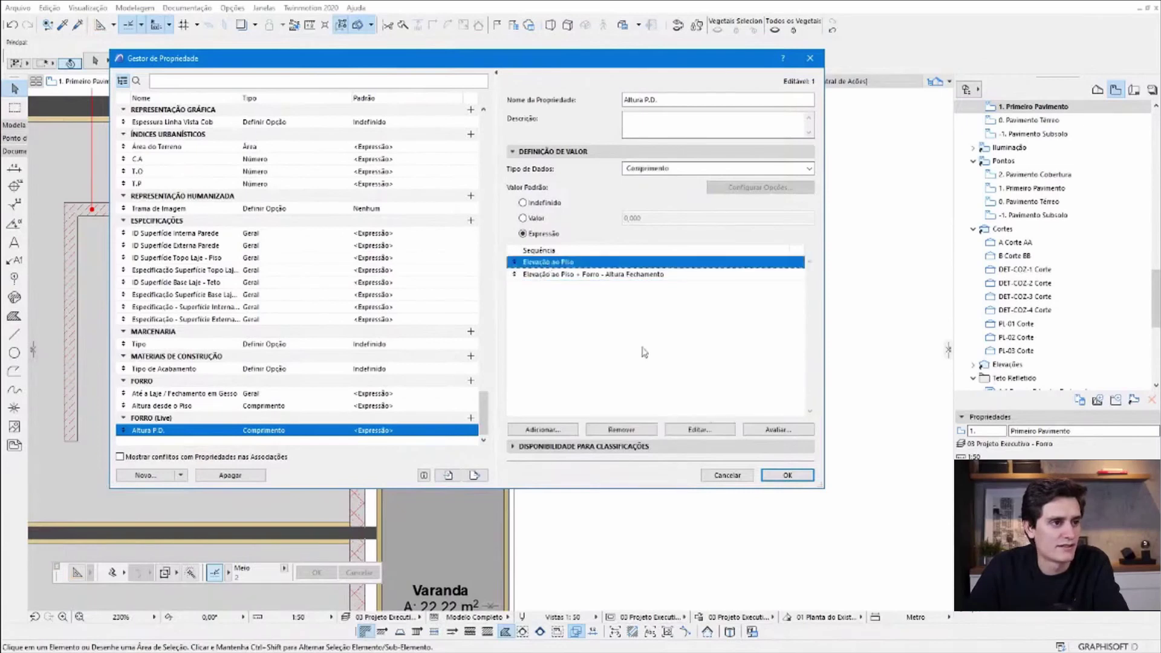
left_click(788, 475)
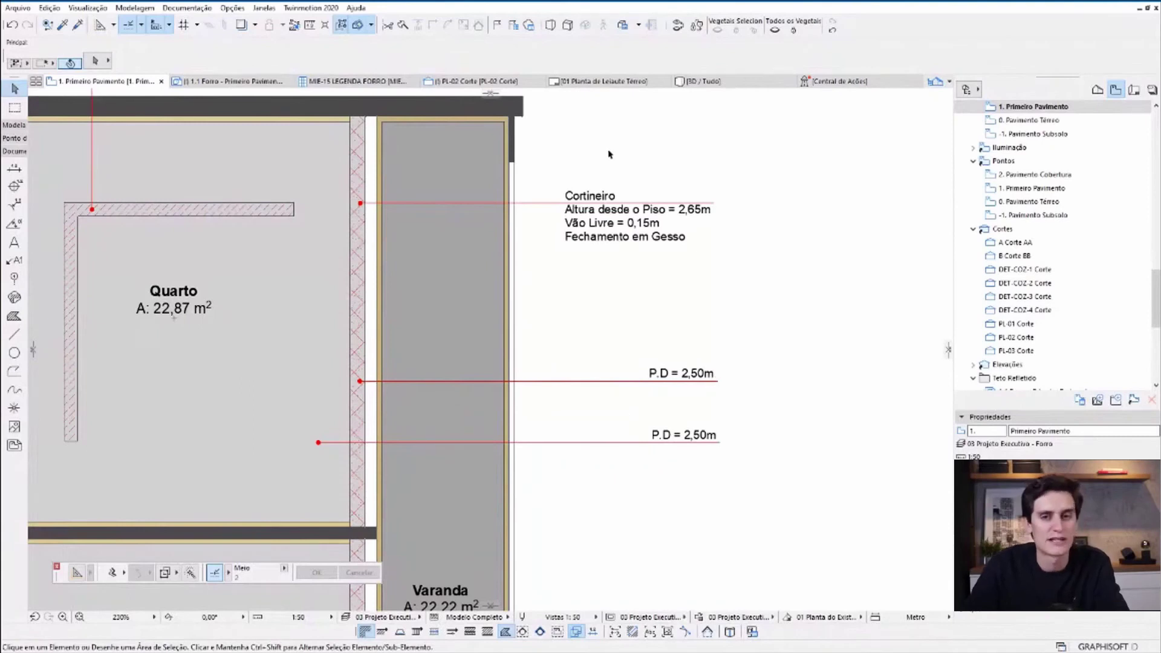
left_click(232, 7)
left_click(247, 40)
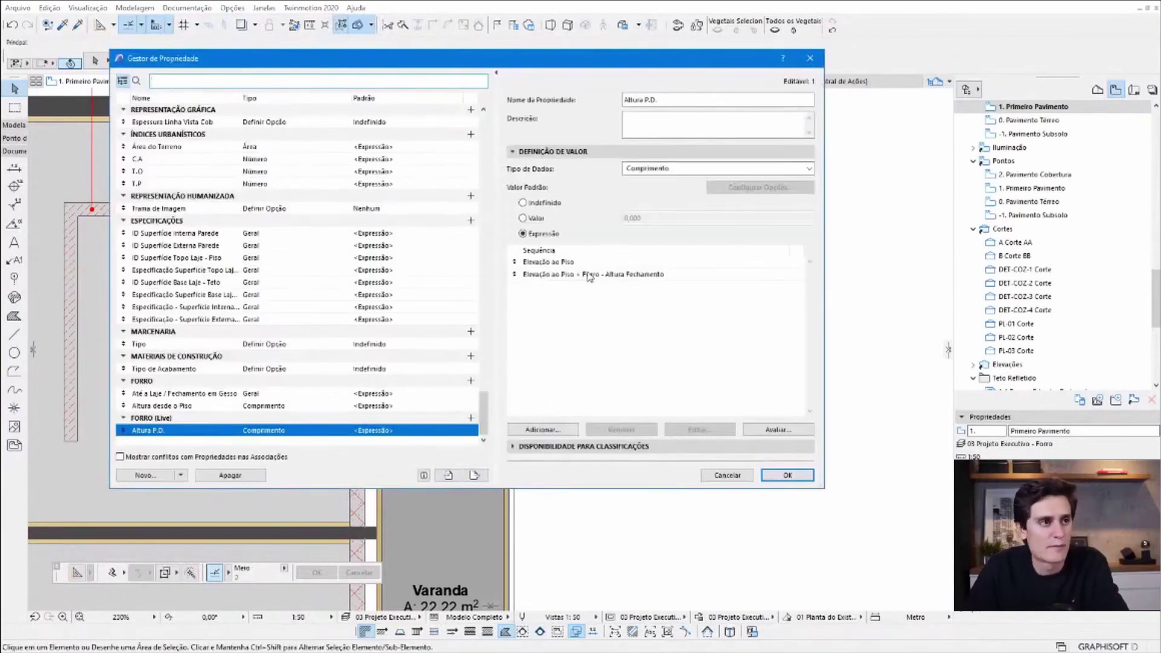
- Put the Forro - Altura Fechamento expression first in Altura P.D.'s sequence and confirm
left_click(565, 262)
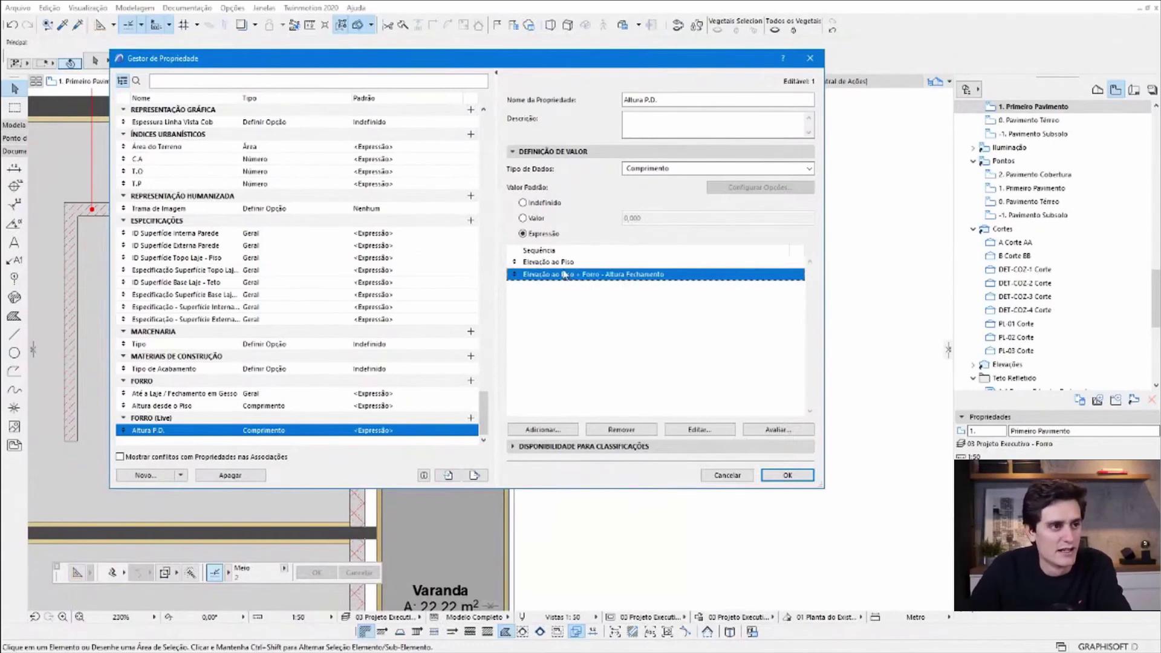
left_click(558, 266)
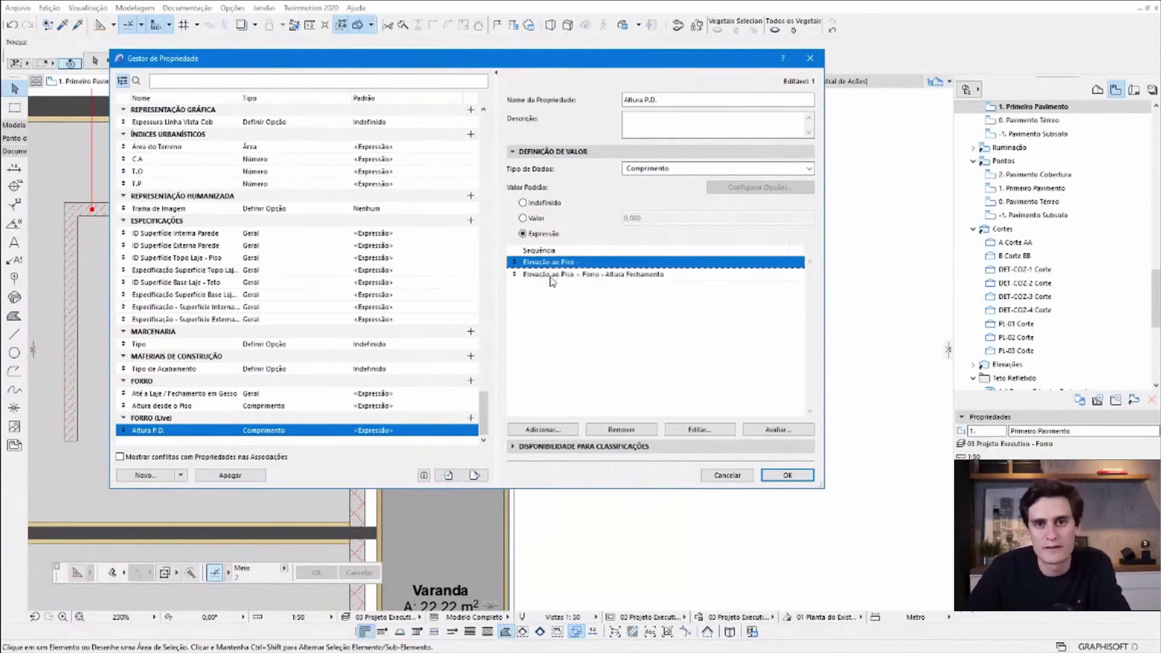
left_click_drag(551, 278, 519, 259)
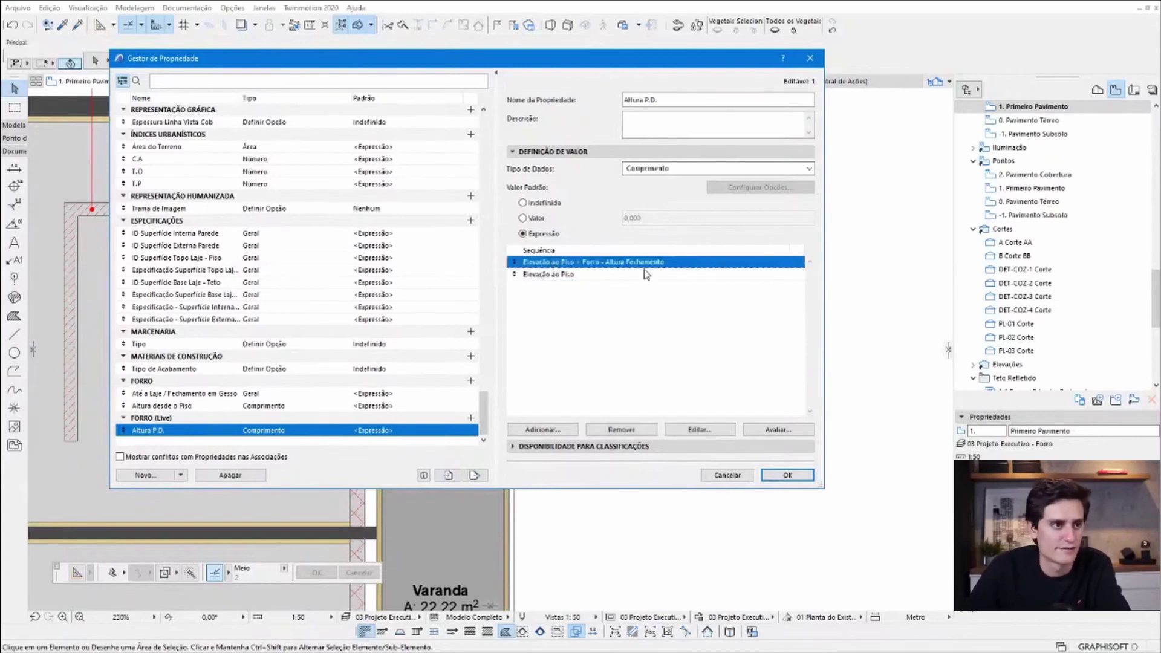
left_click(535, 275)
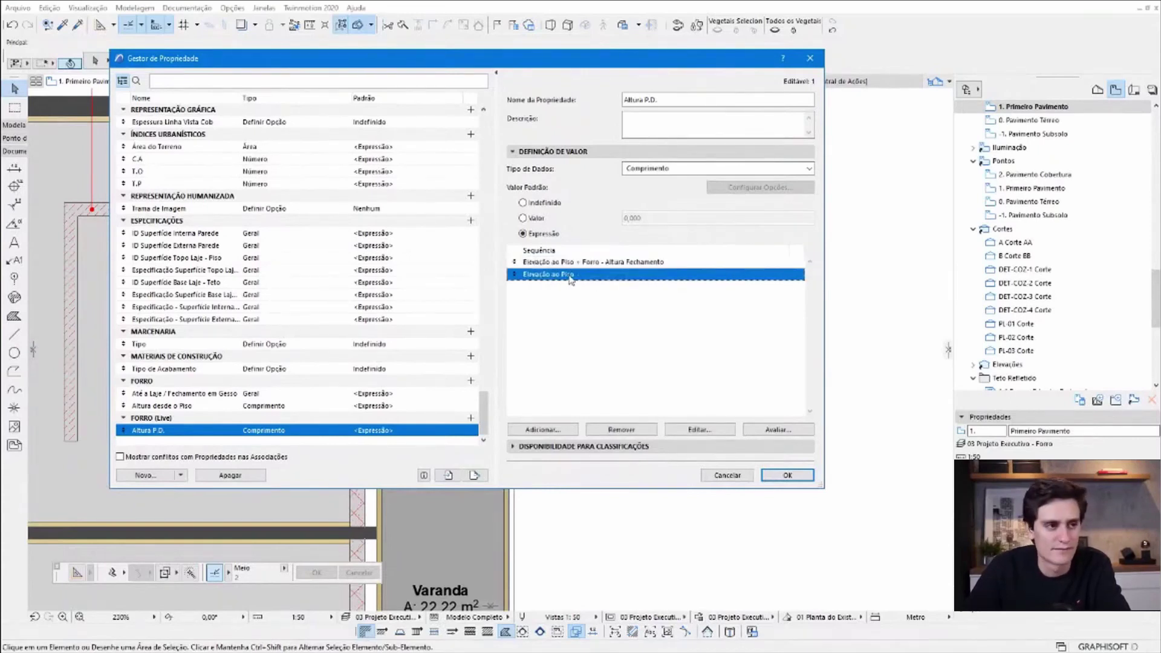
left_click(788, 476)
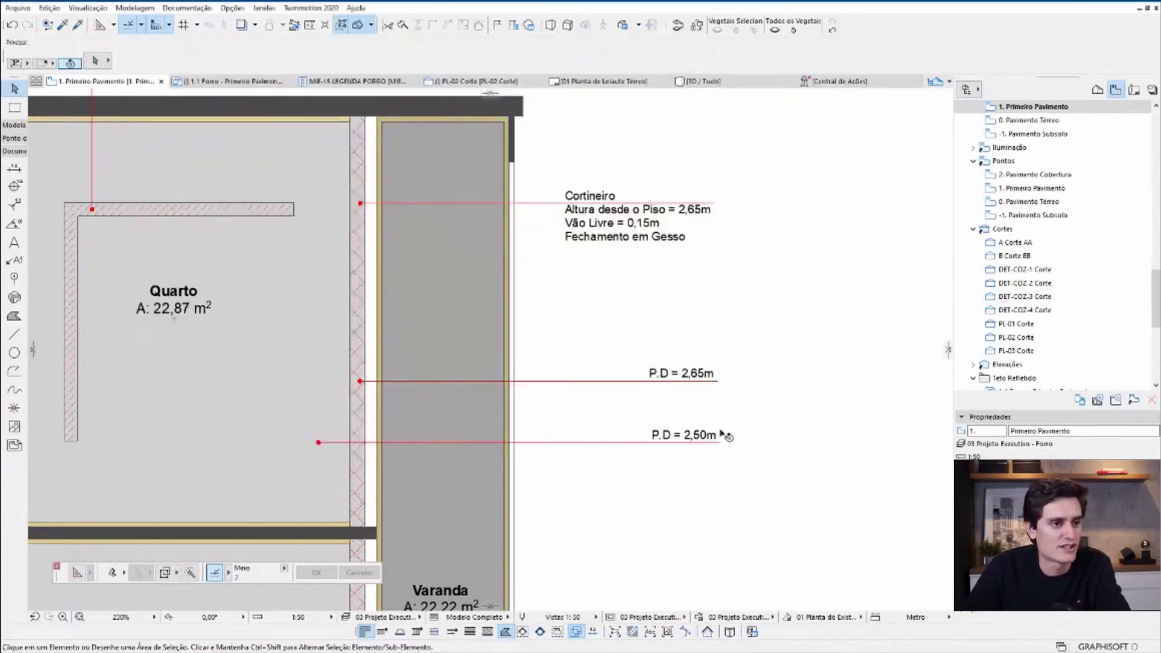
scroll(555, 374, "up", 3)
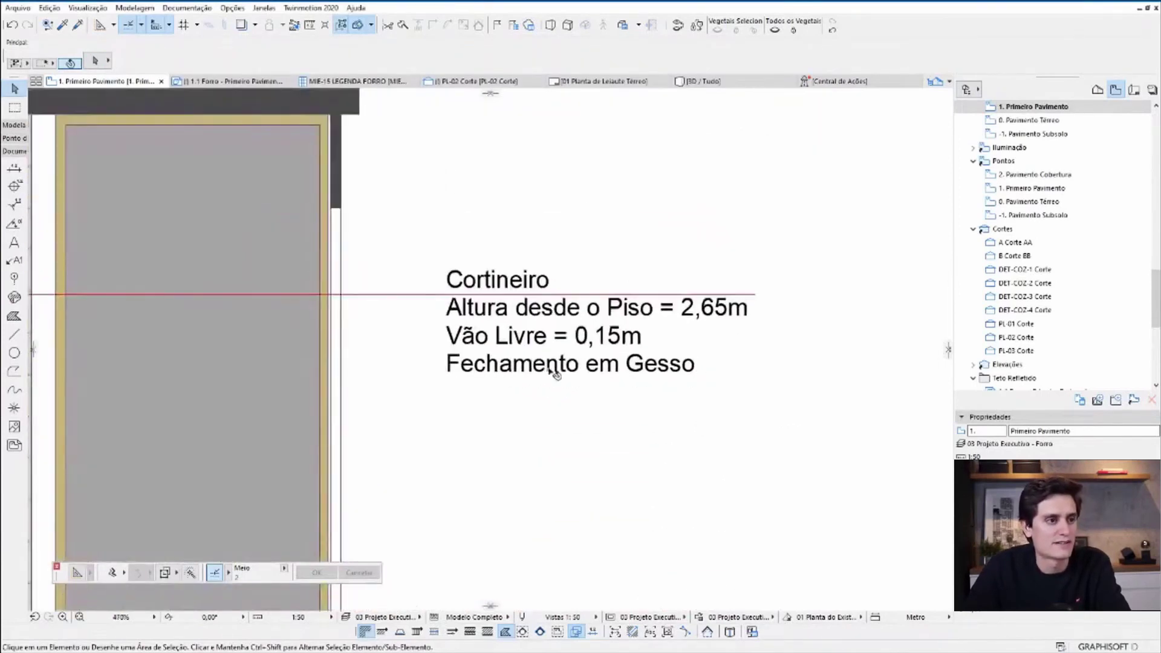
left_click(540, 313)
scroll(580, 344, "down", 2)
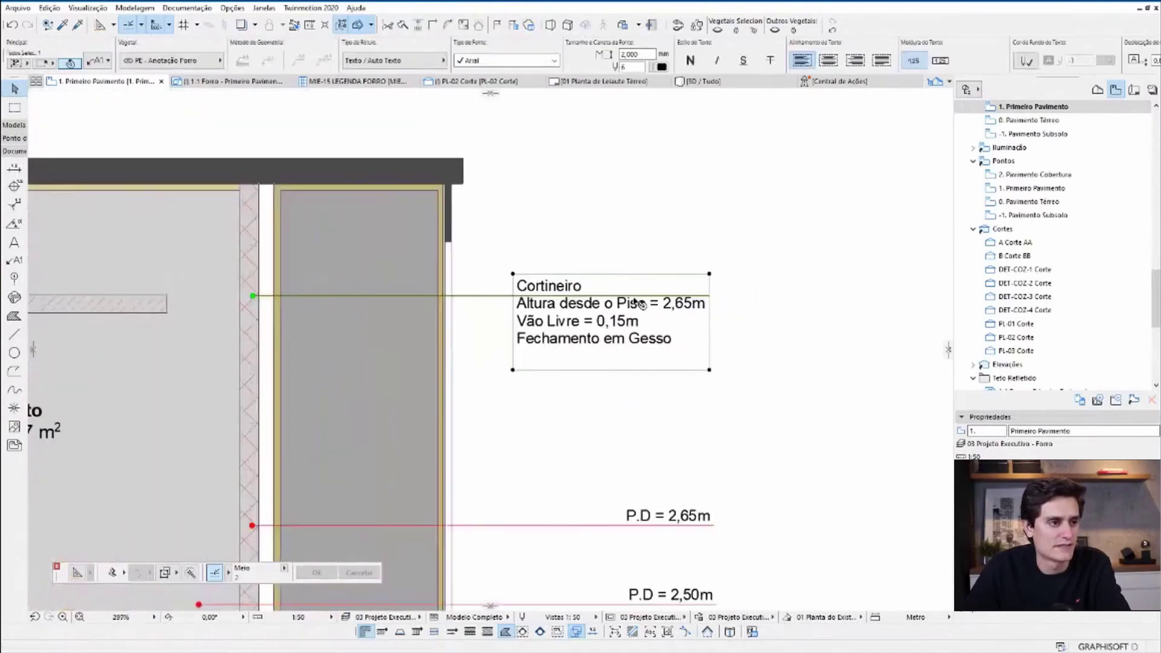
scroll(581, 351, "down", 4)
middle_click_drag(579, 351, 608, 308)
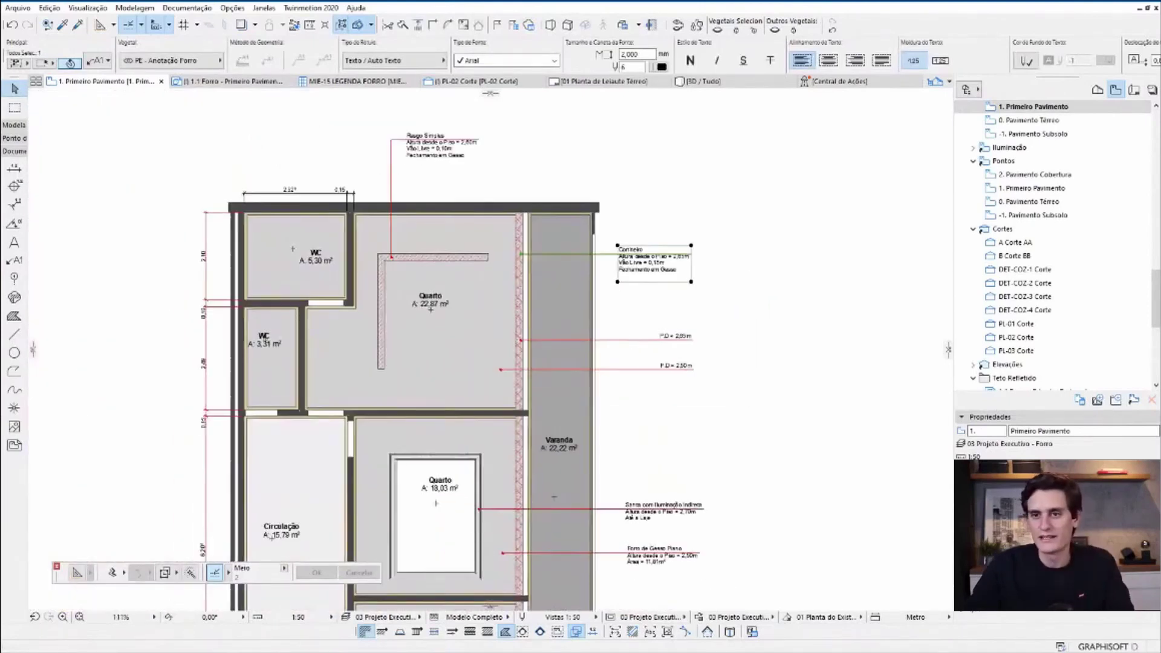
scroll(665, 230, "up", 2)
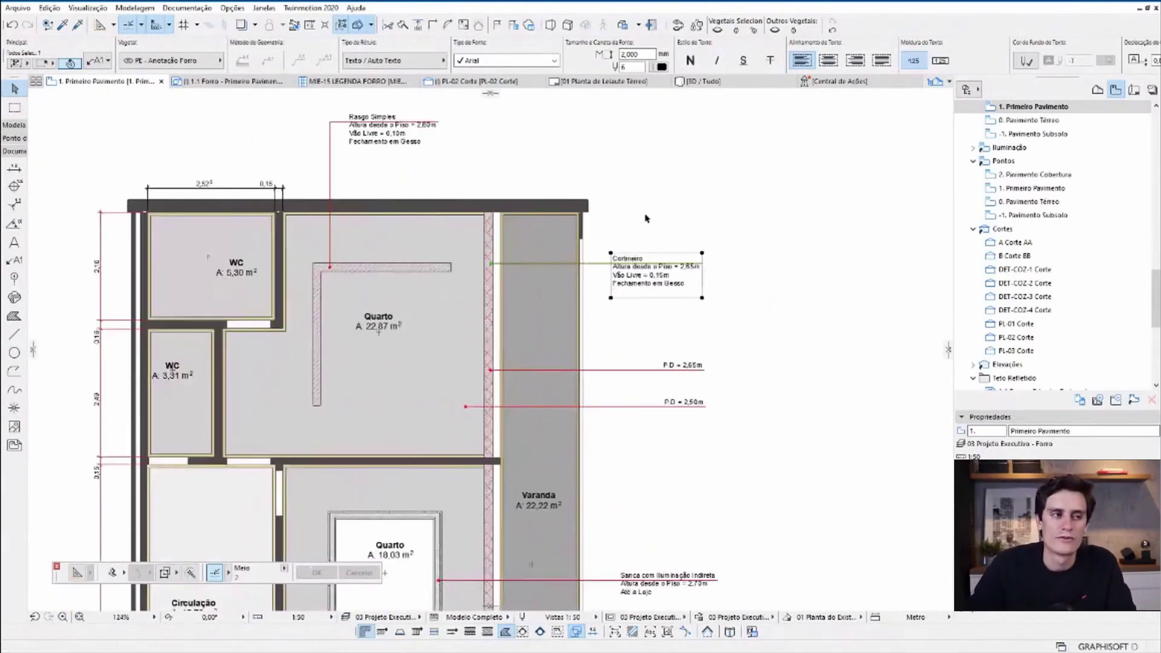
scroll(683, 241, "up", 1)
scroll(748, 385, "down", 1)
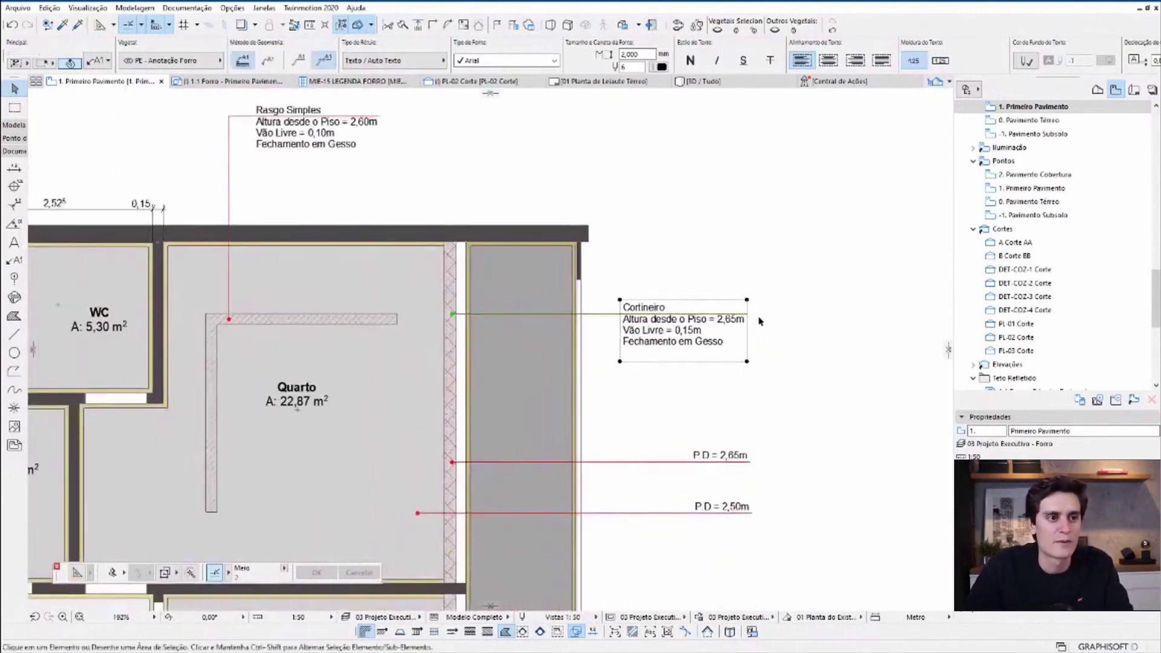
left_click(760, 327)
scroll(760, 327, "up", 2)
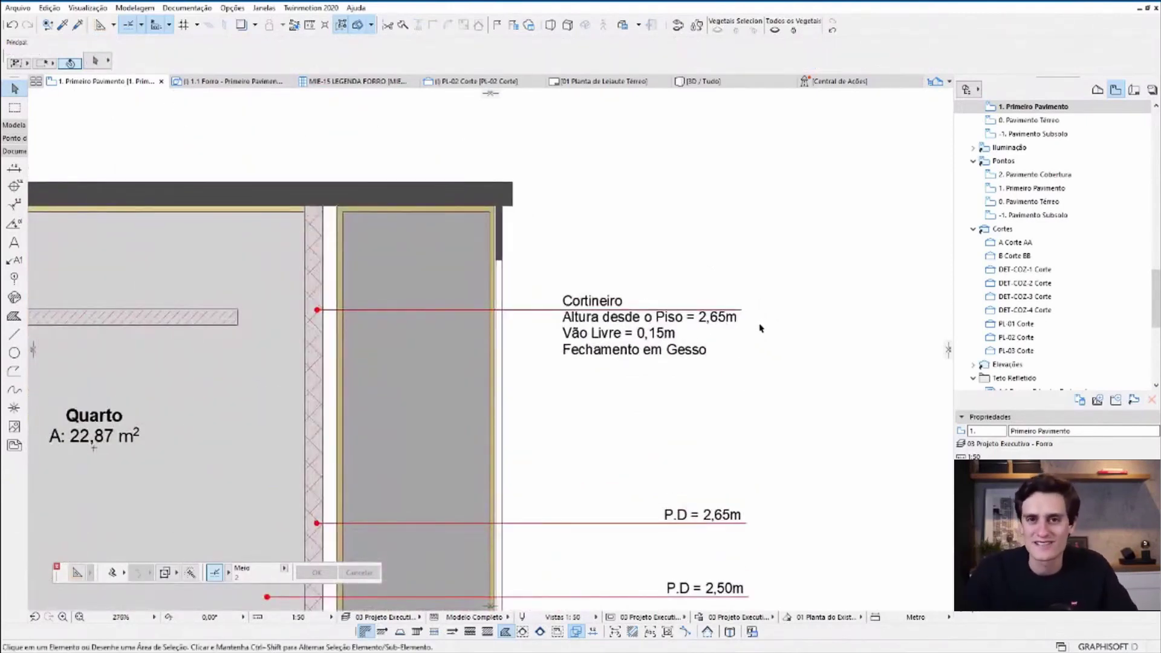
scroll(582, 354, "up", 4)
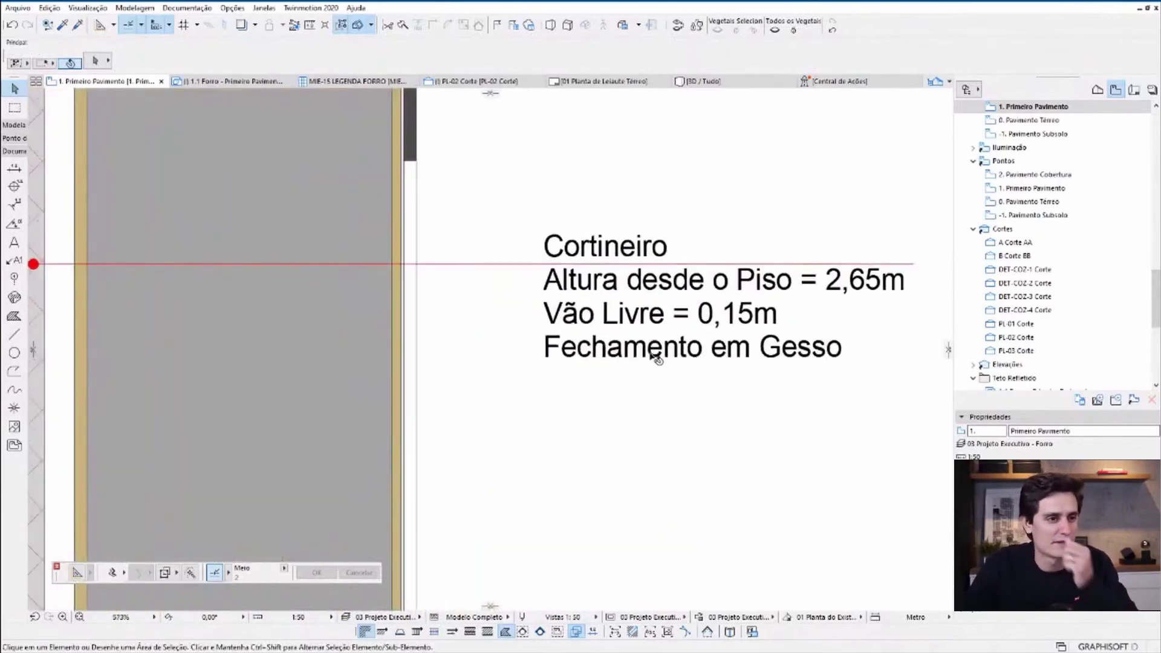
scroll(641, 339, "down", 1)
scroll(632, 336, "down", 1)
scroll(632, 335, "down", 5)
scroll(629, 333, "down", 2)
left_click(604, 326)
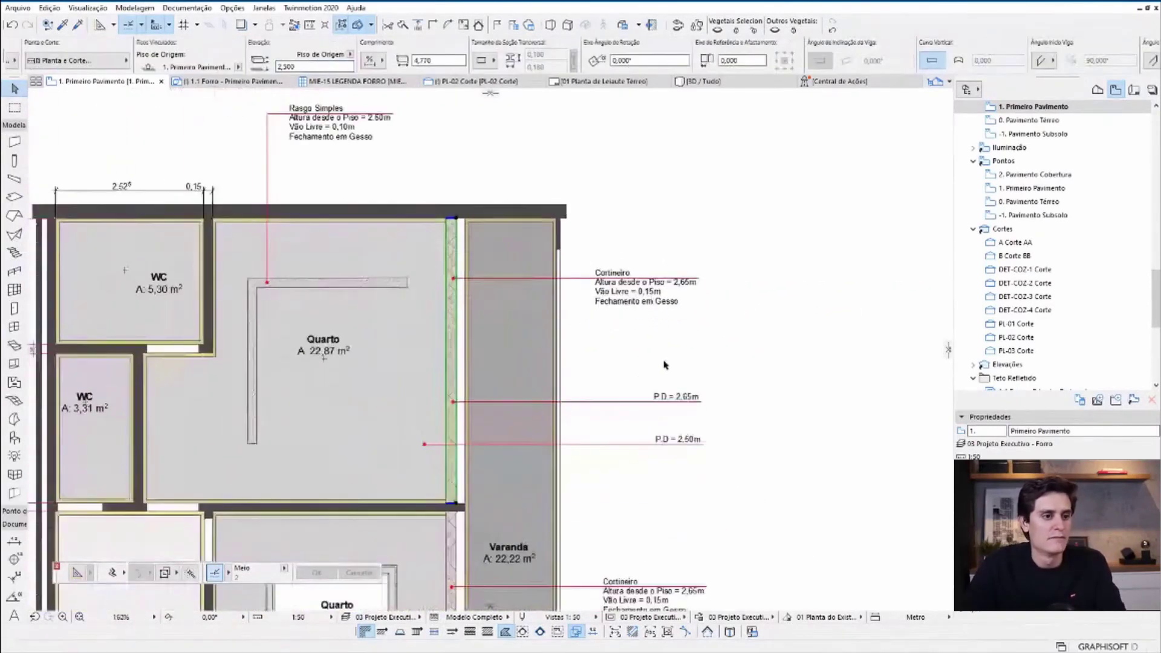
scroll(596, 310, "up", 7)
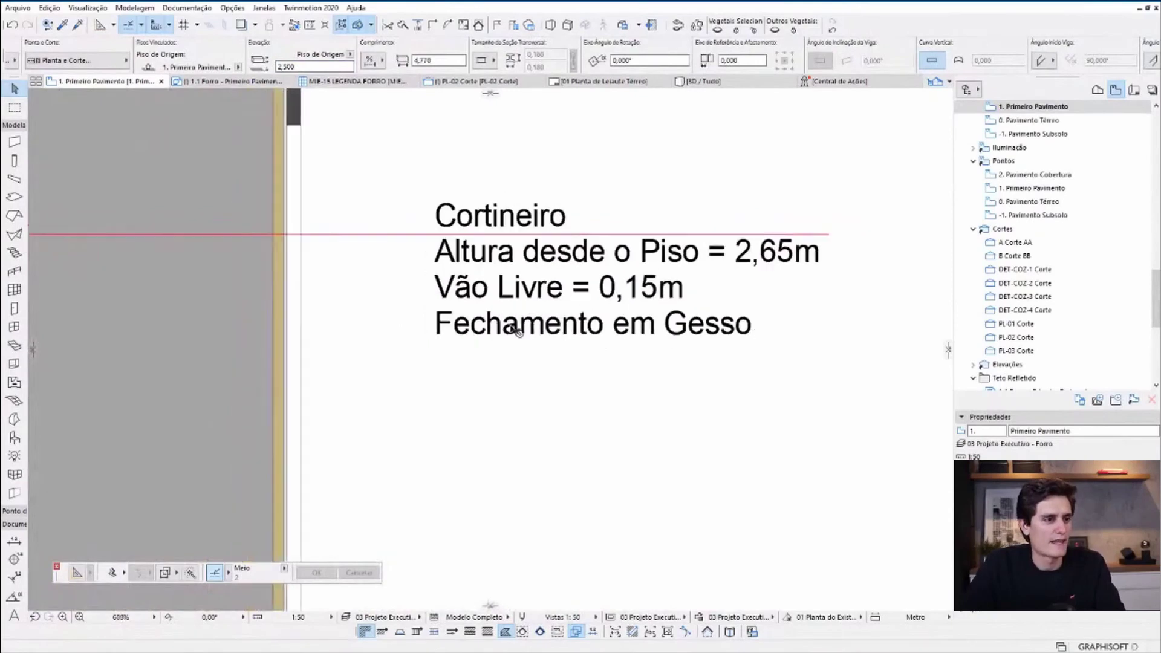
scroll(514, 329, "down", 6)
middle_click_drag(544, 482, 548, 244)
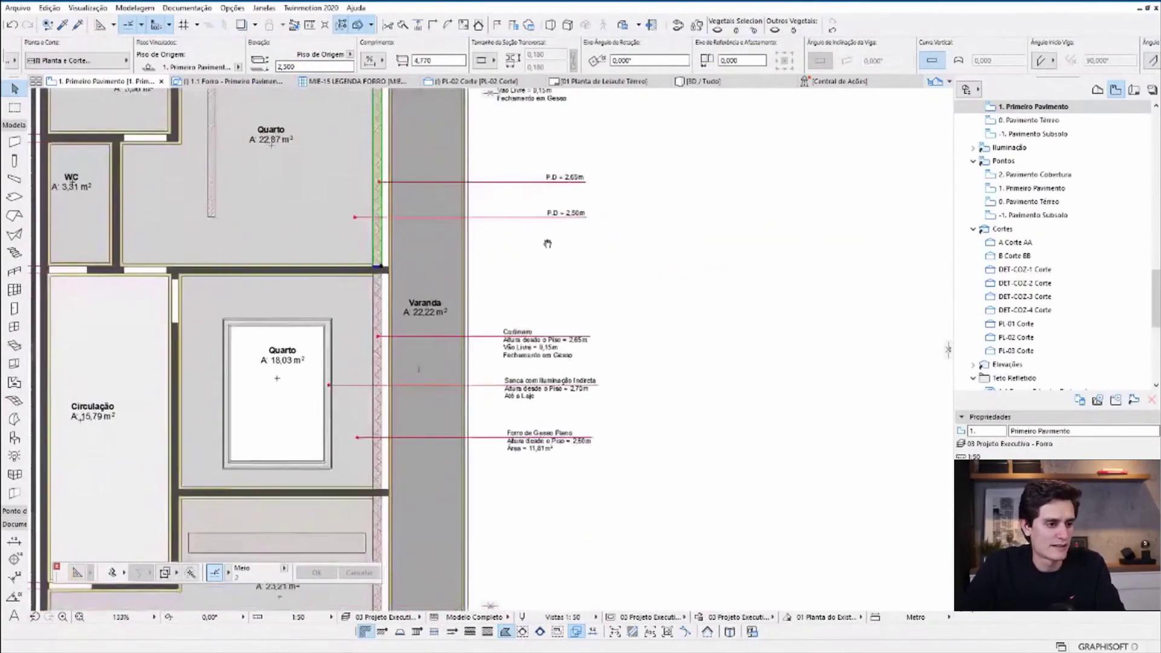
scroll(477, 420, "up", 5)
scroll(479, 375, "down", 2)
middle_click_drag(482, 332, 722, 259)
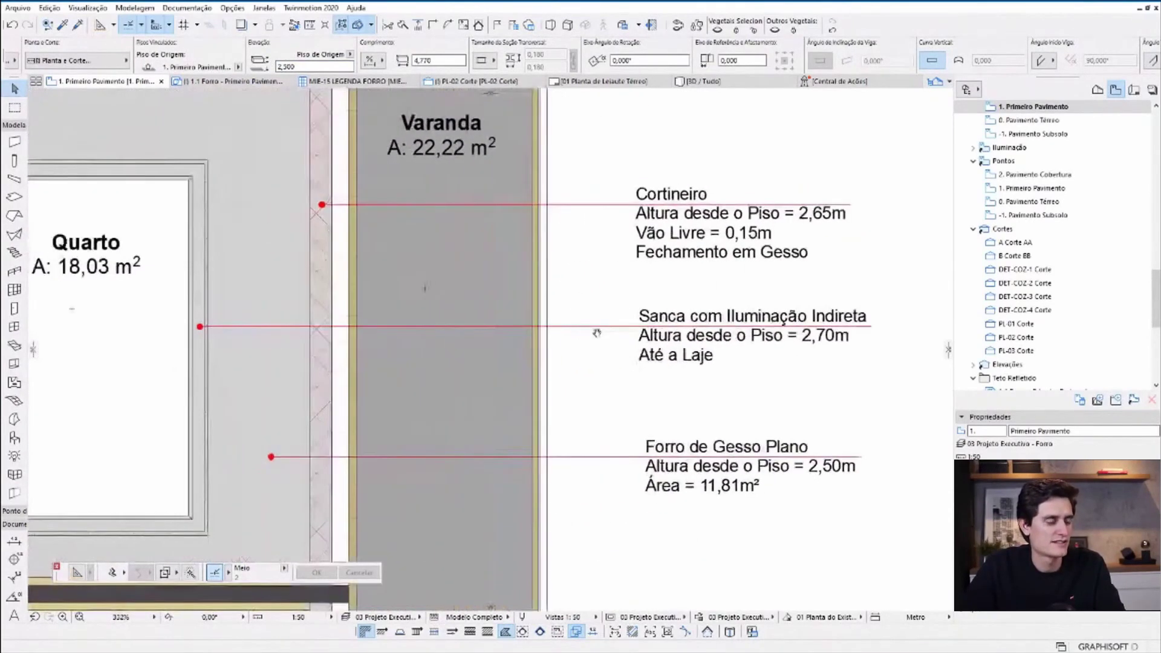
left_click(721, 258)
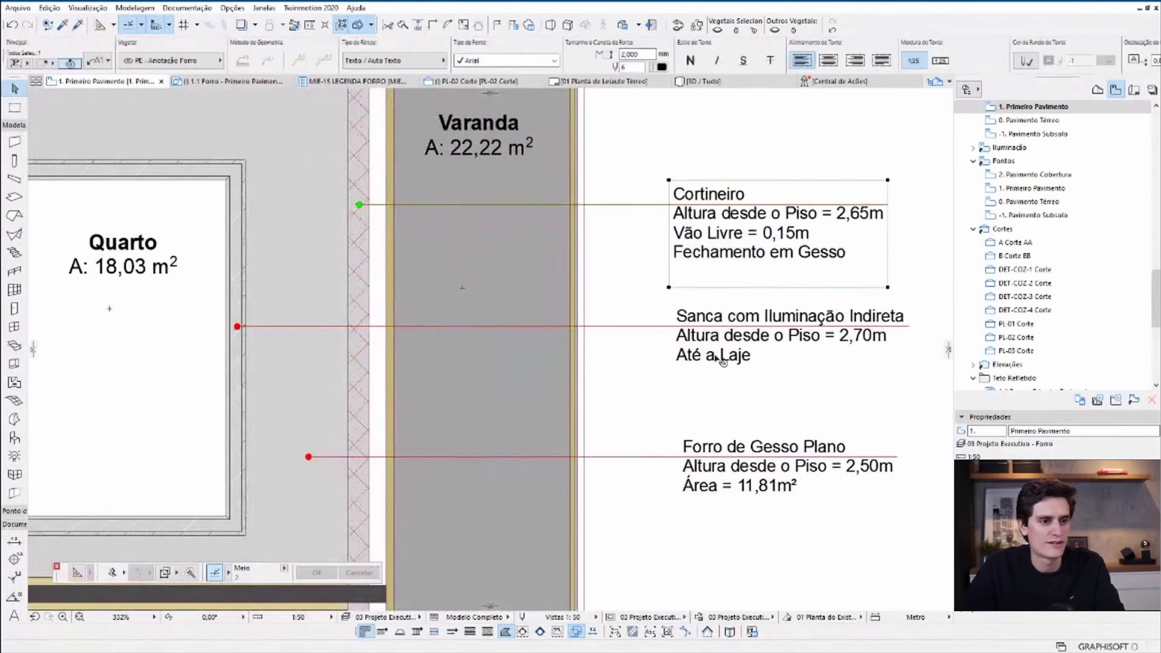
left_click(527, 297)
middle_click_drag(524, 295, 419, 317)
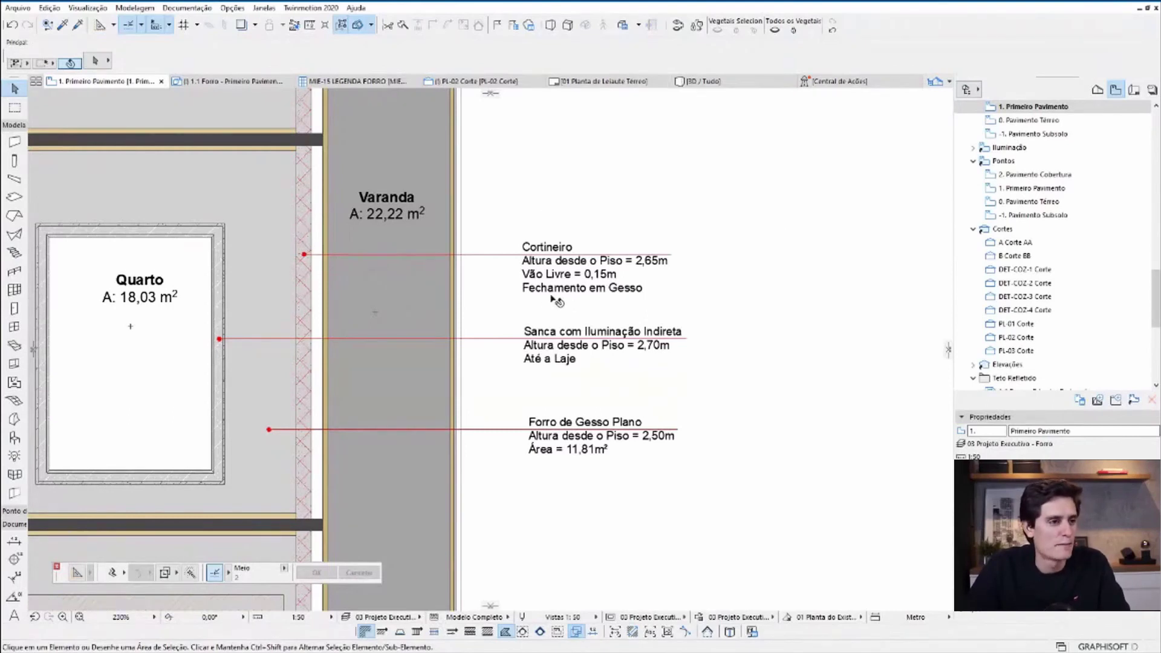
middle_click_drag(320, 312, 370, 292)
left_click(282, 256)
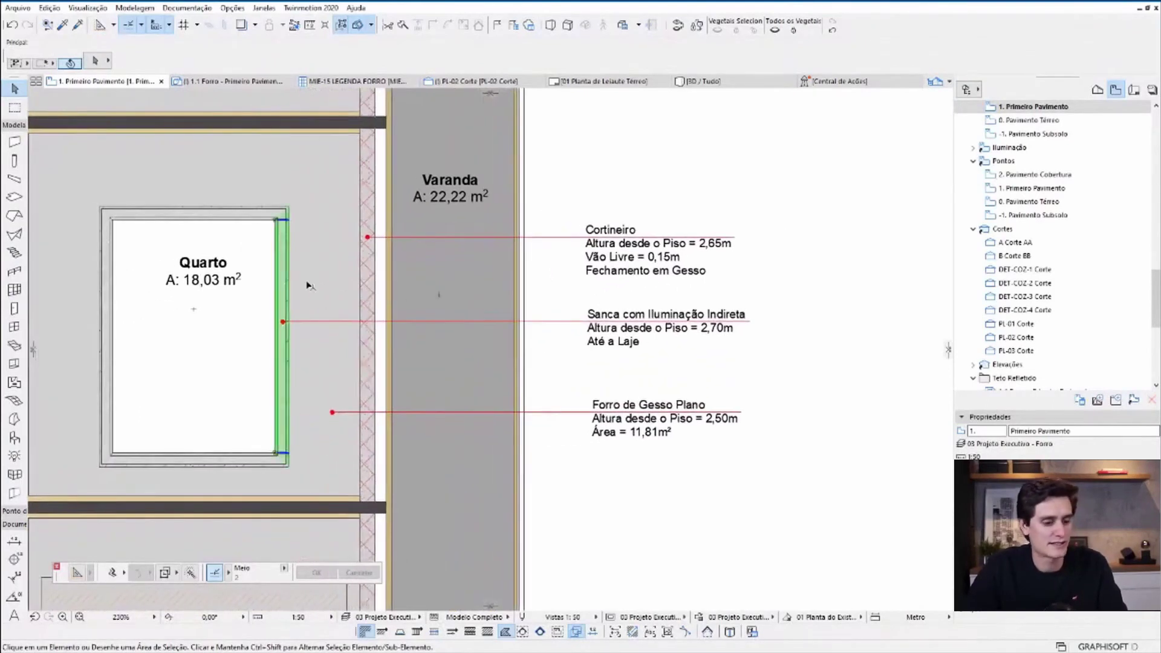
key("ctrl+t")
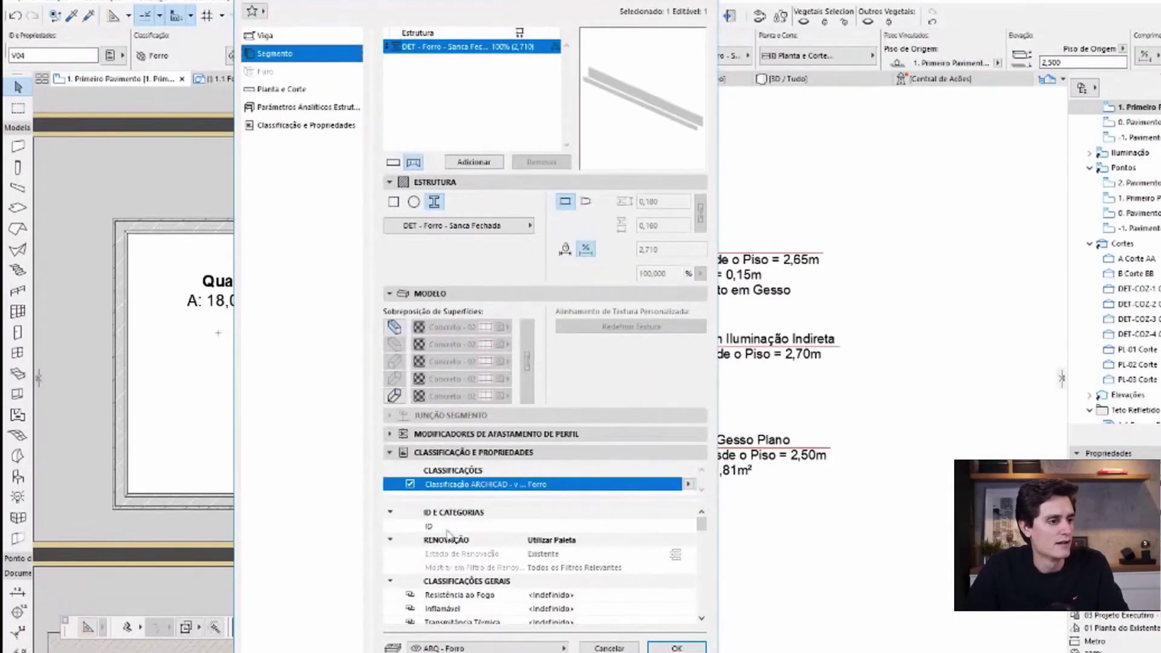
left_click(457, 434)
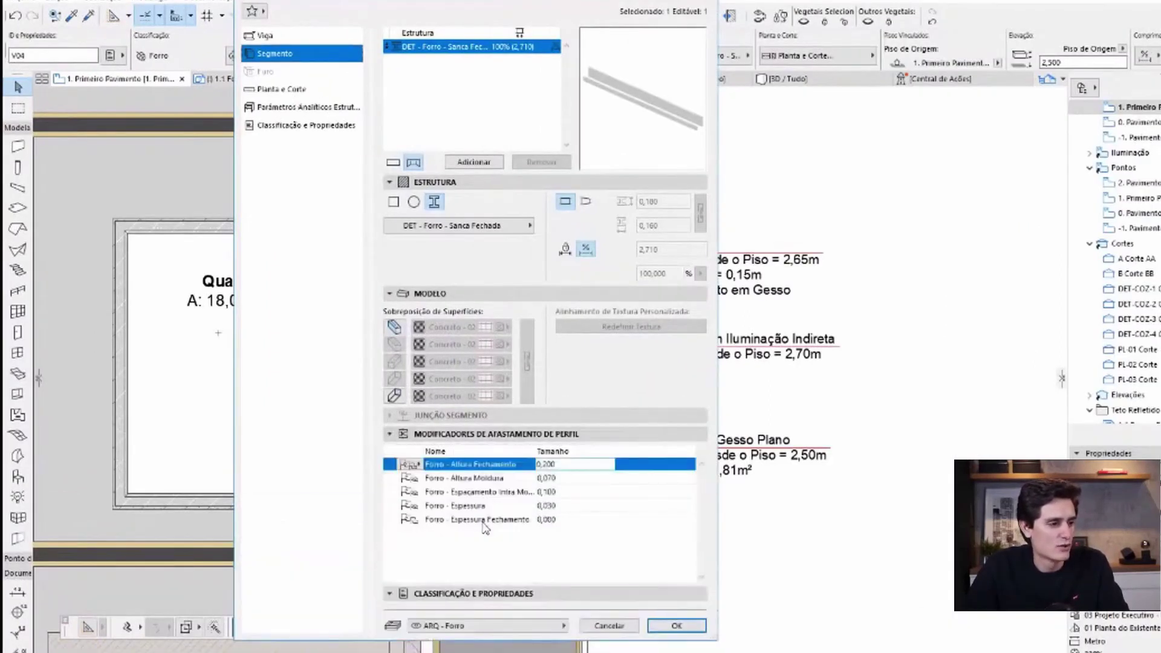
left_click(487, 521)
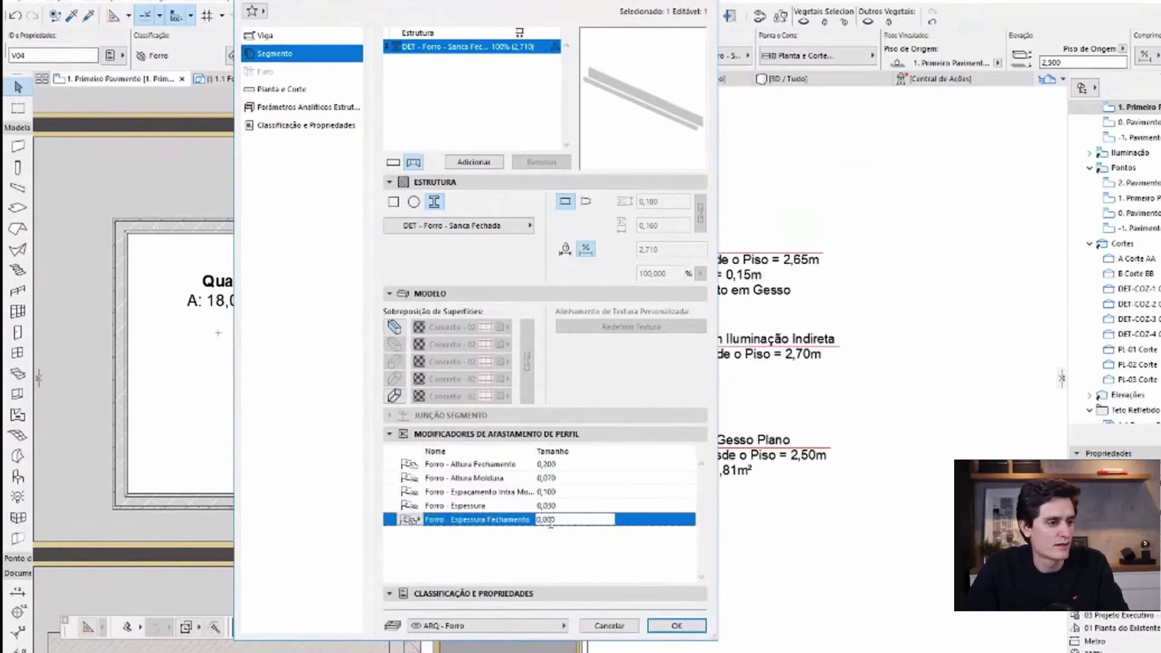
left_click_drag(551, 523, 520, 526)
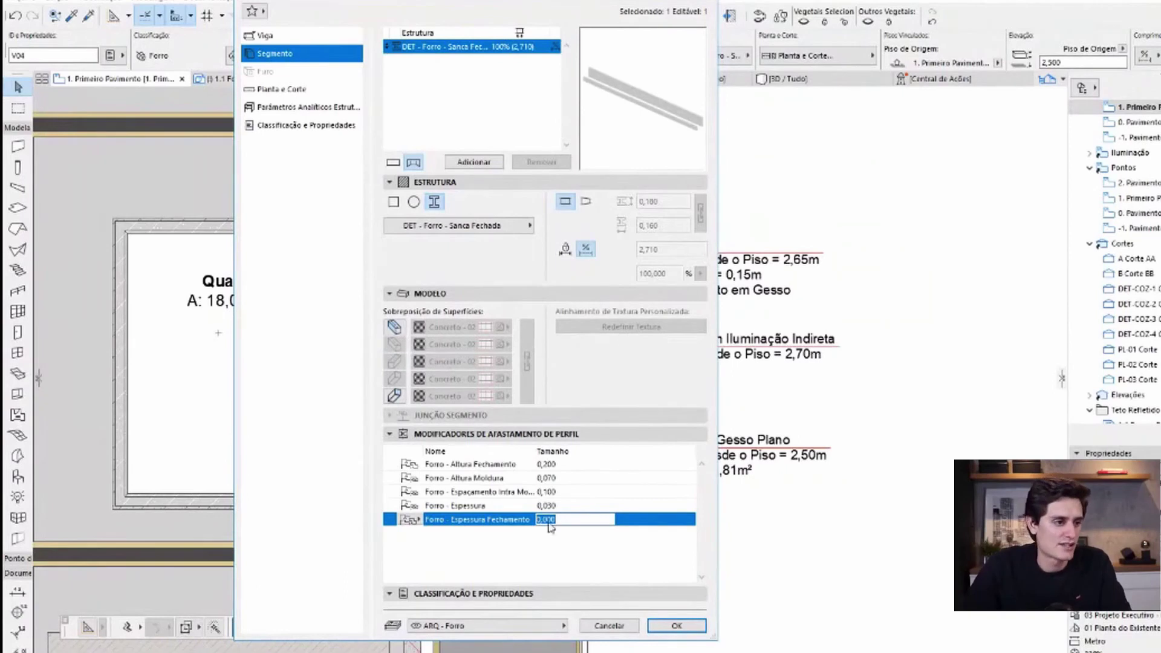
left_click(549, 521)
type("0,07")
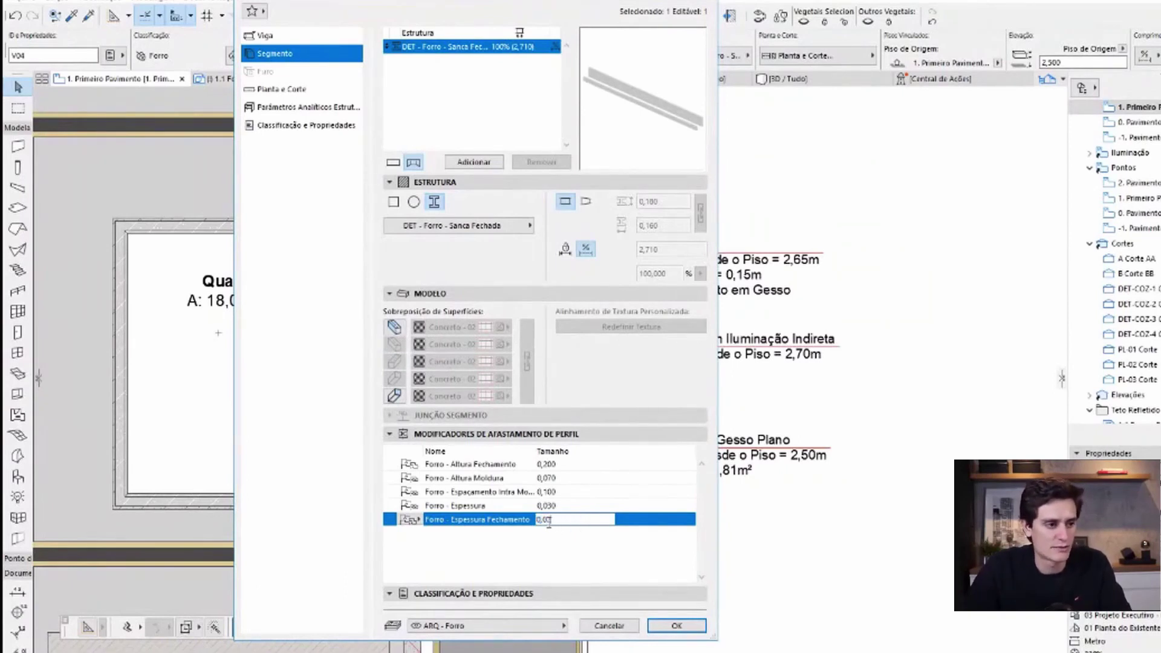
type("3")
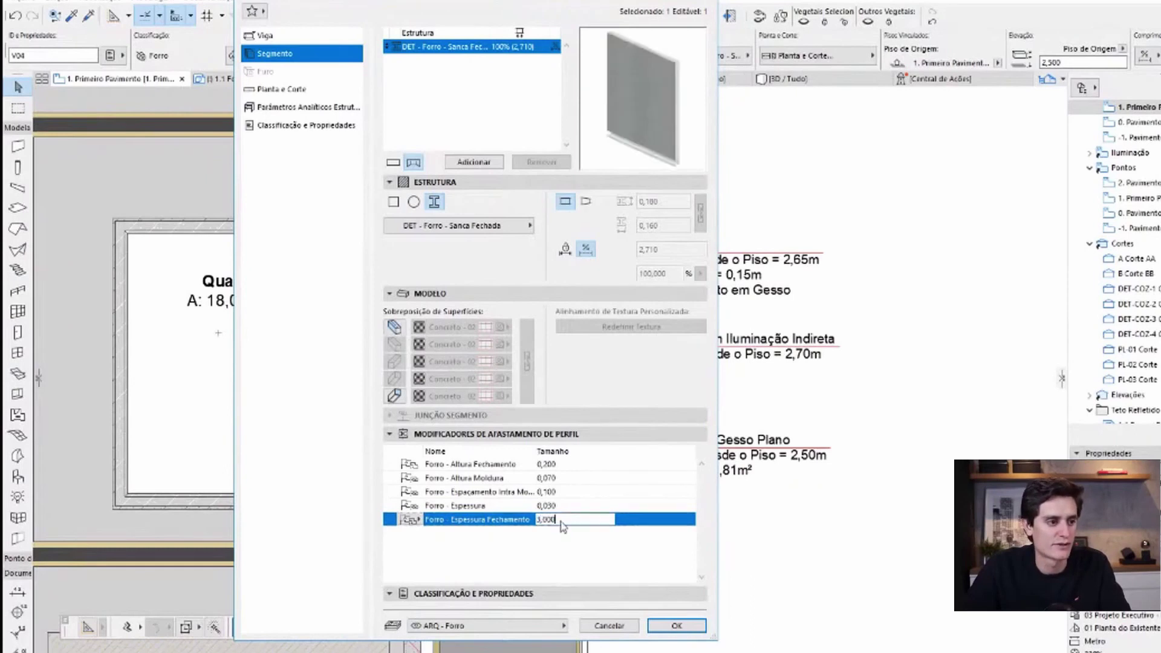
left_click_drag(563, 526, 529, 525)
type(",03")
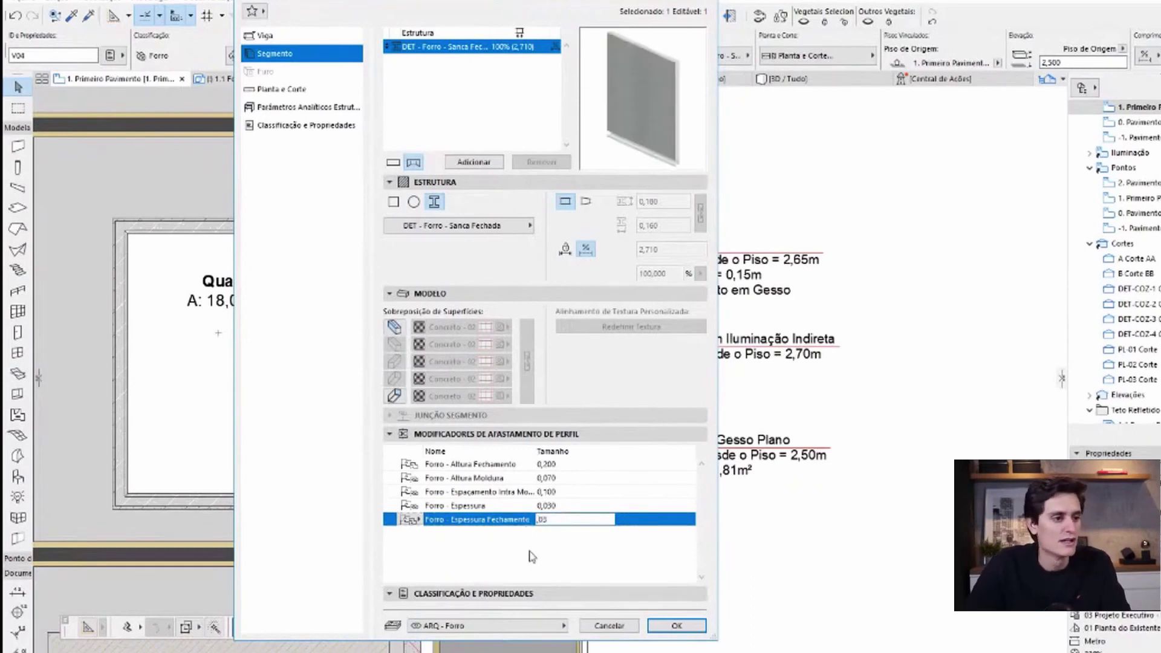
key("Return")
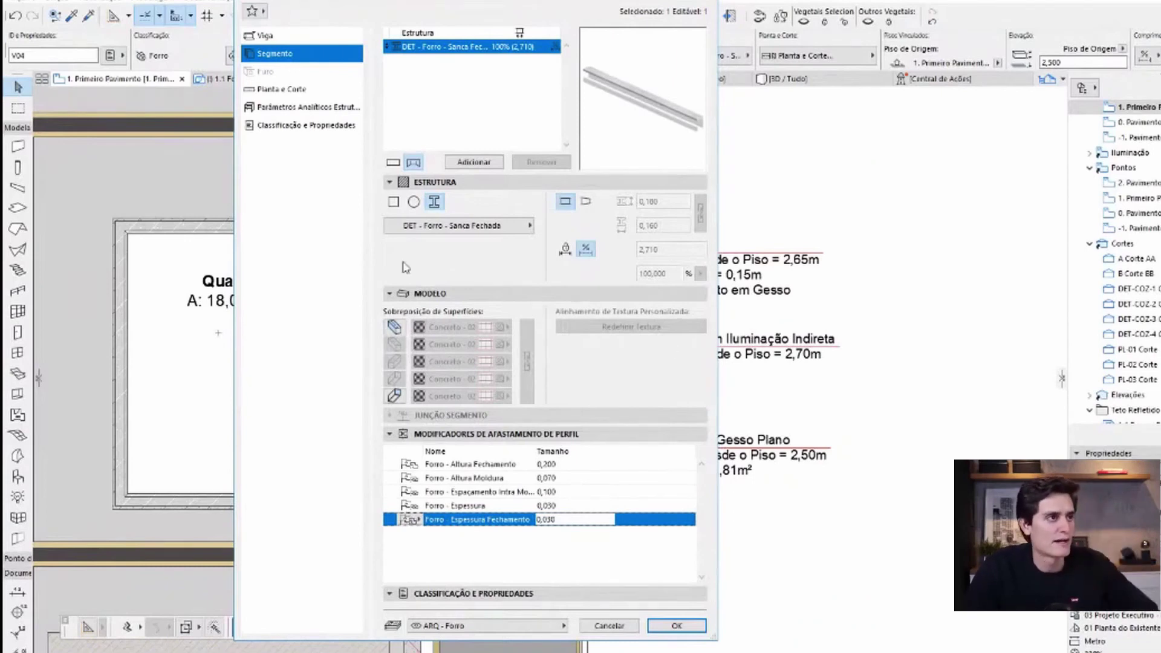
left_click(609, 625)
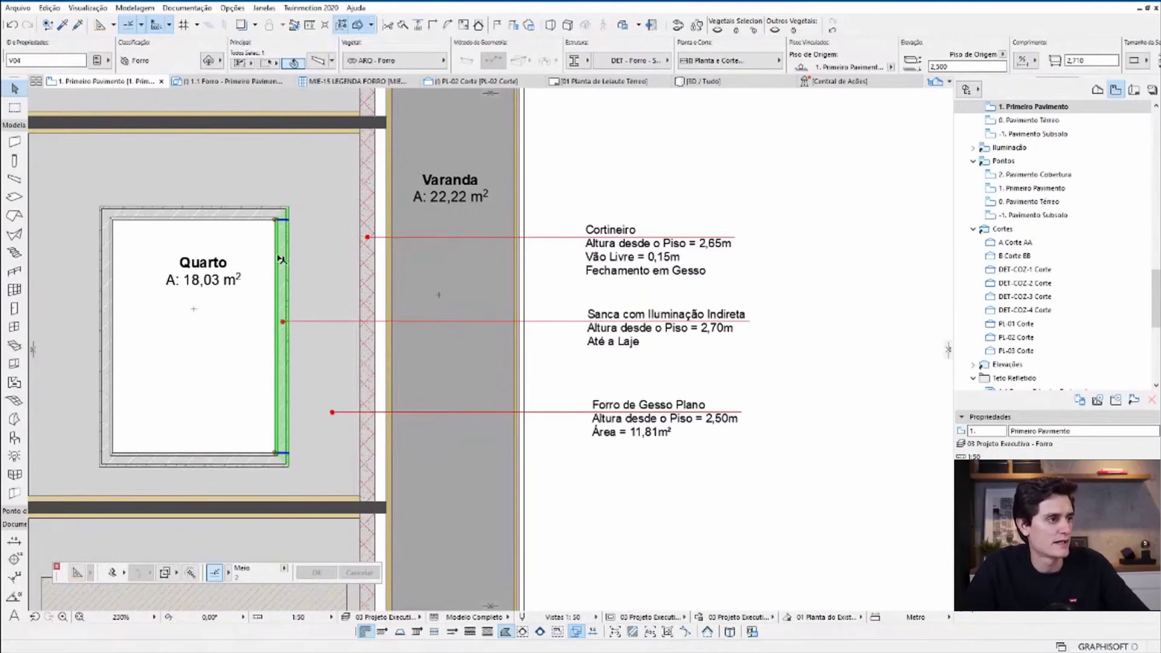
- Edit the ceiling's Sanca Fechada profile and inspect its L-shaped fill
right_click(280, 258)
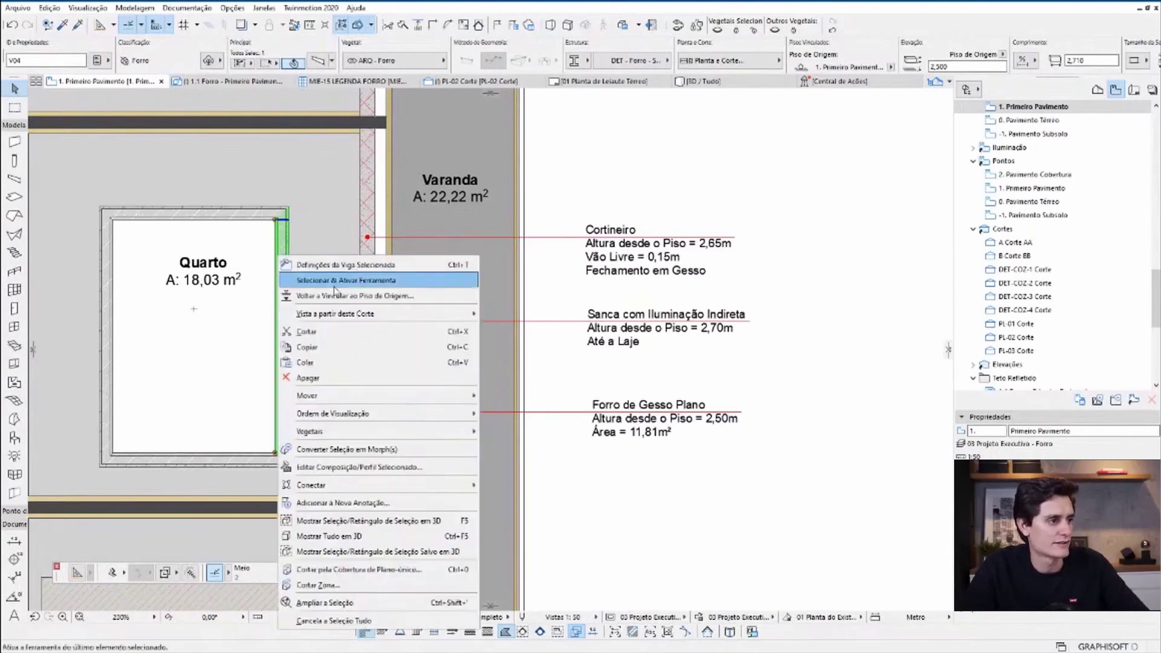
left_click(507, 319)
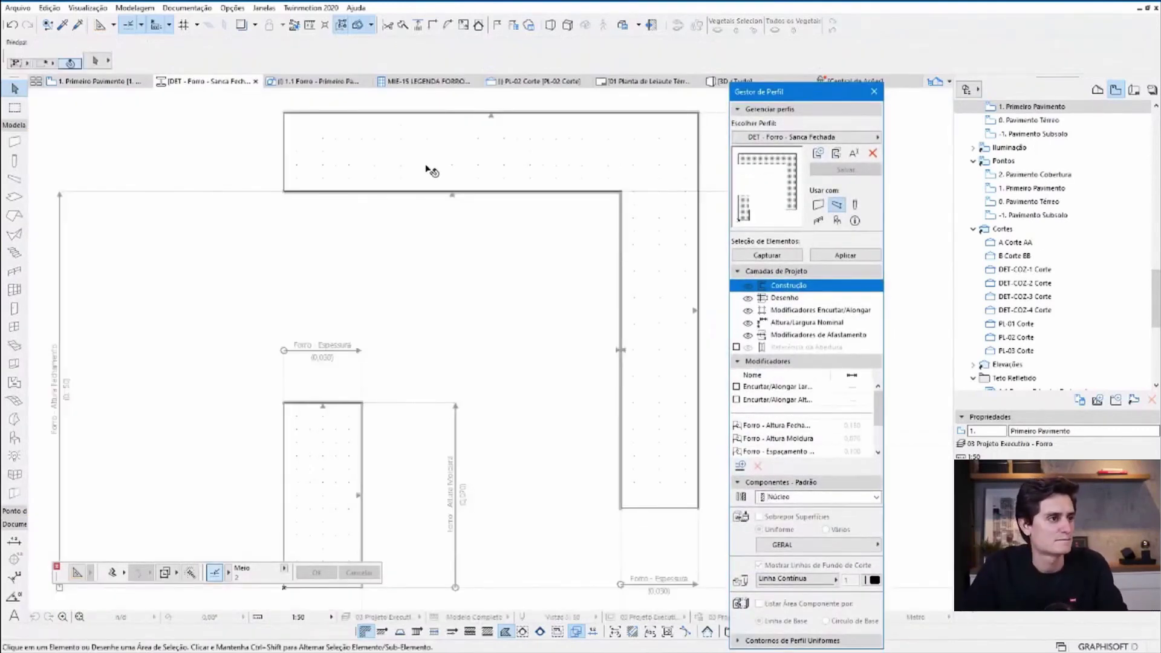
left_click(525, 181)
scroll(532, 184, "down", 2)
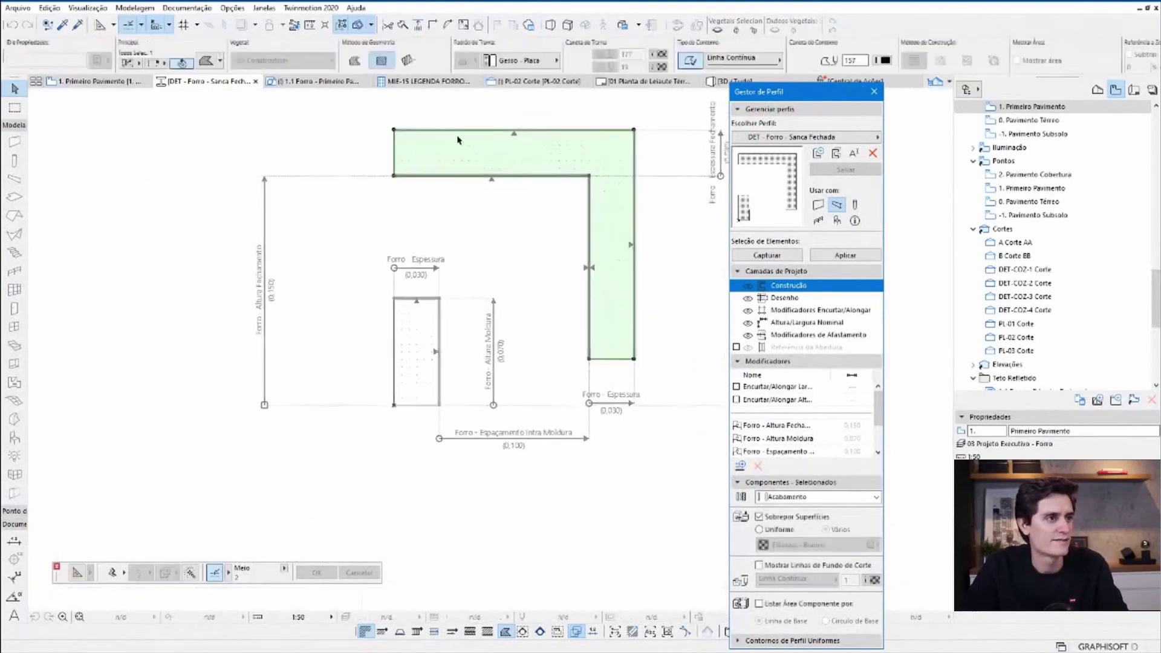
scroll(475, 195, "up", 2)
scroll(469, 235, "up", 2)
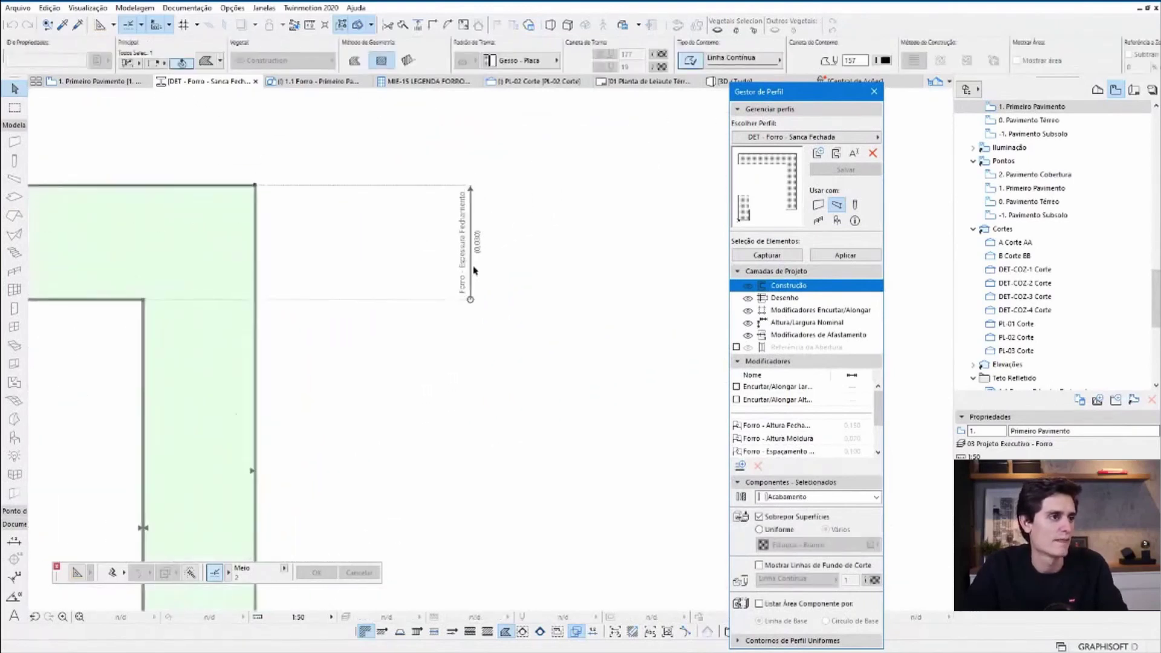
scroll(461, 281, "up", 1)
scroll(469, 234, "down", 3)
scroll(471, 182, "down", 1)
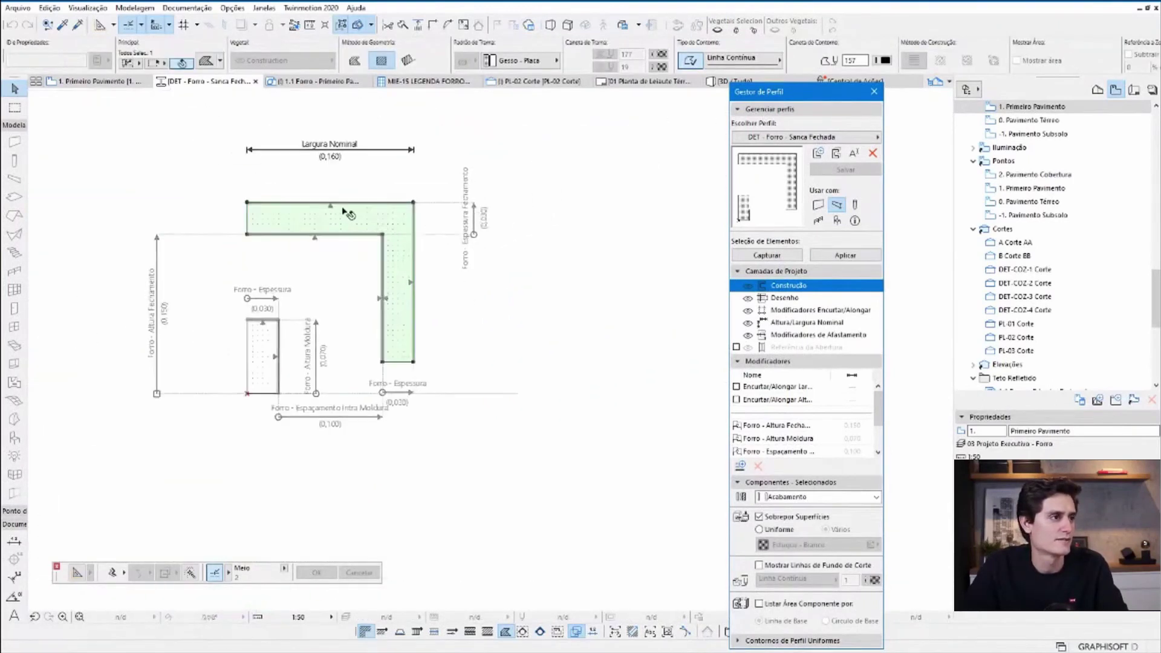
scroll(345, 213, "up", 1)
key("Escape")
- Try offsetting the fill's top edge, then undo it to keep the L shape
left_click(360, 208)
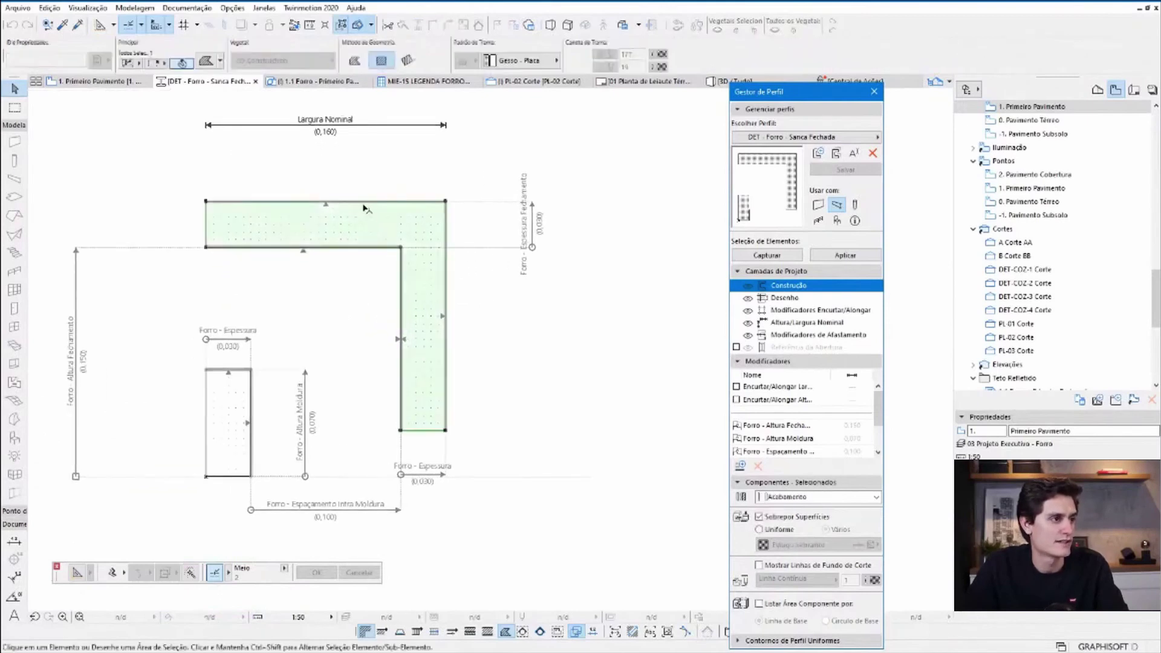
left_click(602, 234)
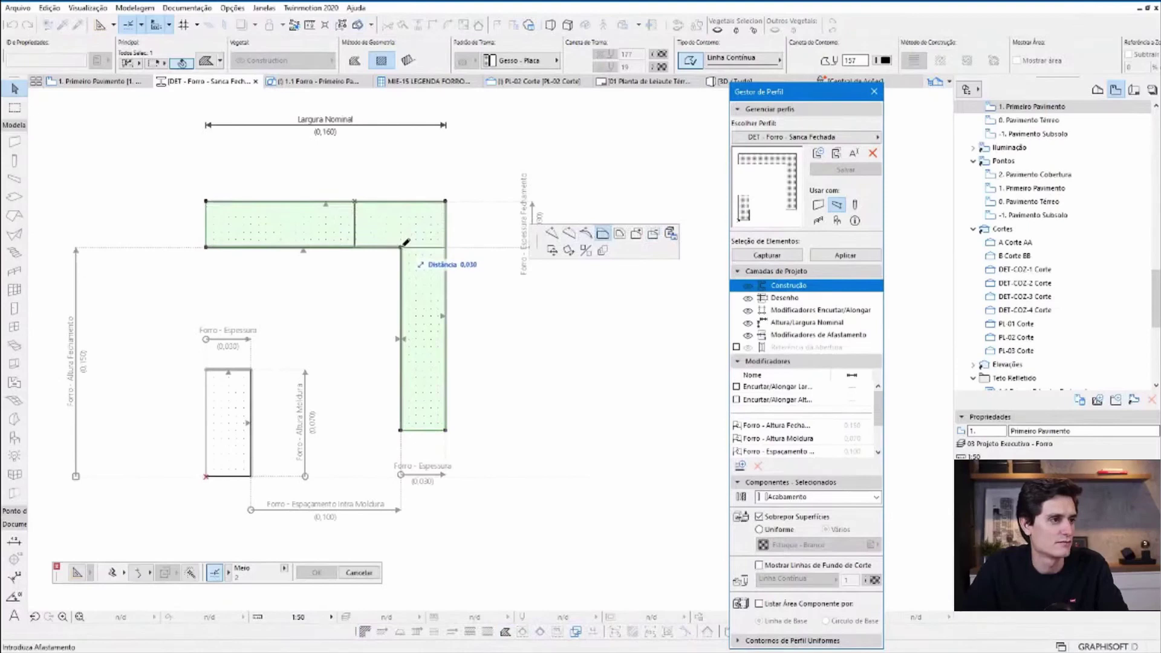
key("Escape")
left_click(411, 201)
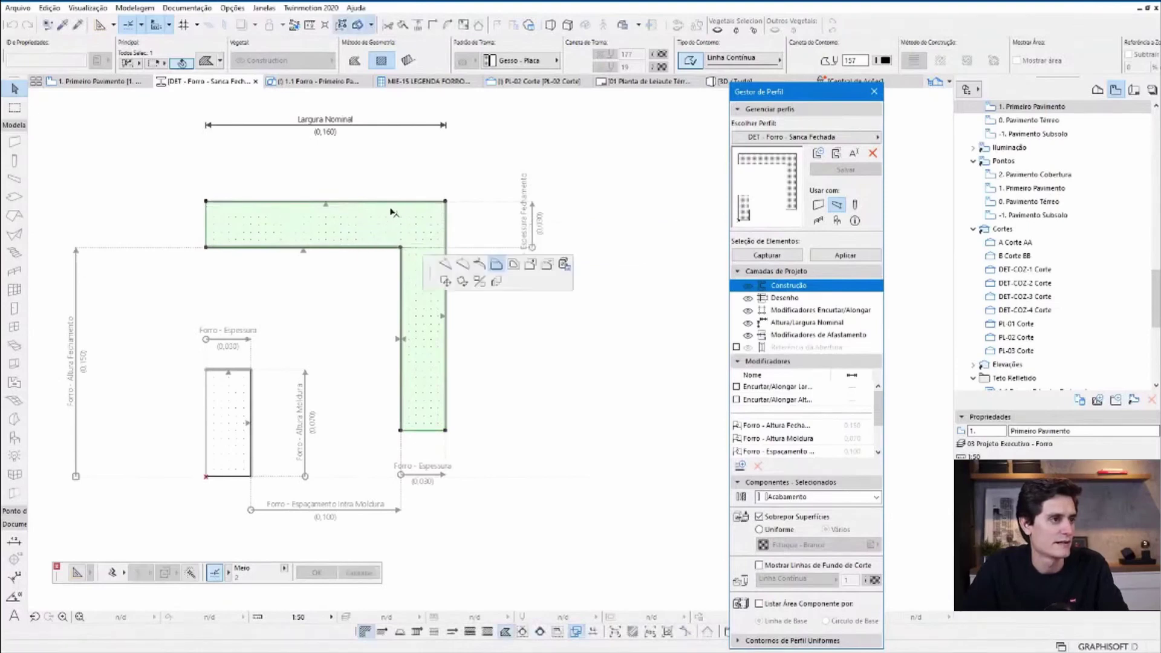
left_click(453, 260)
left_click(423, 248)
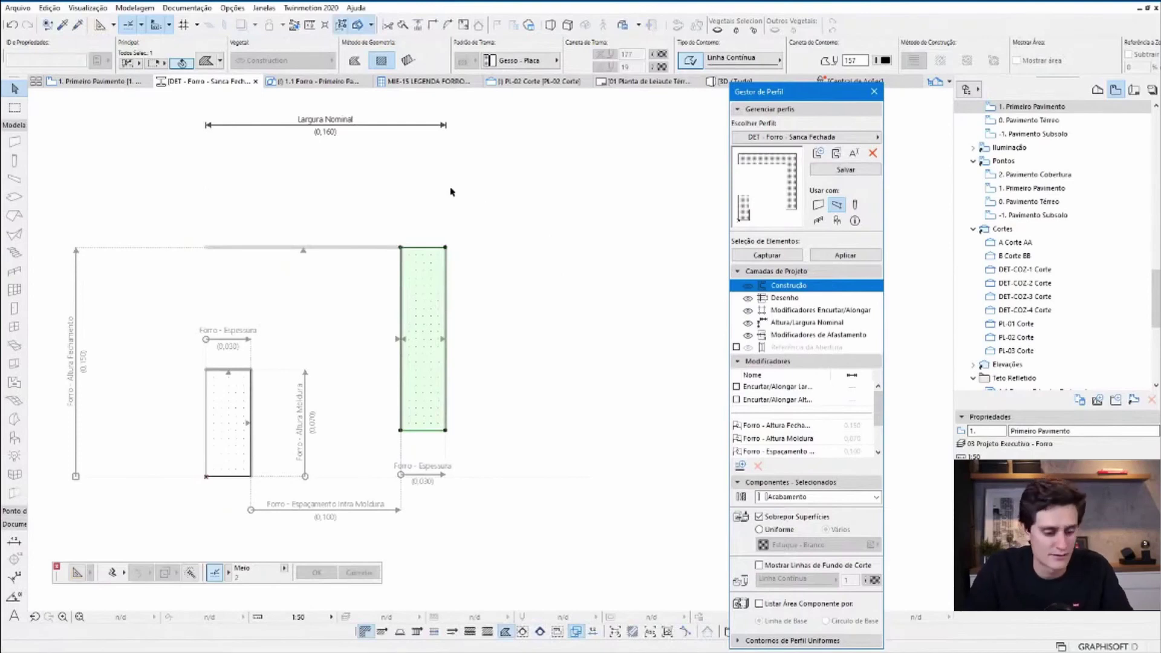
key("ctrl+z")
key("Escape")
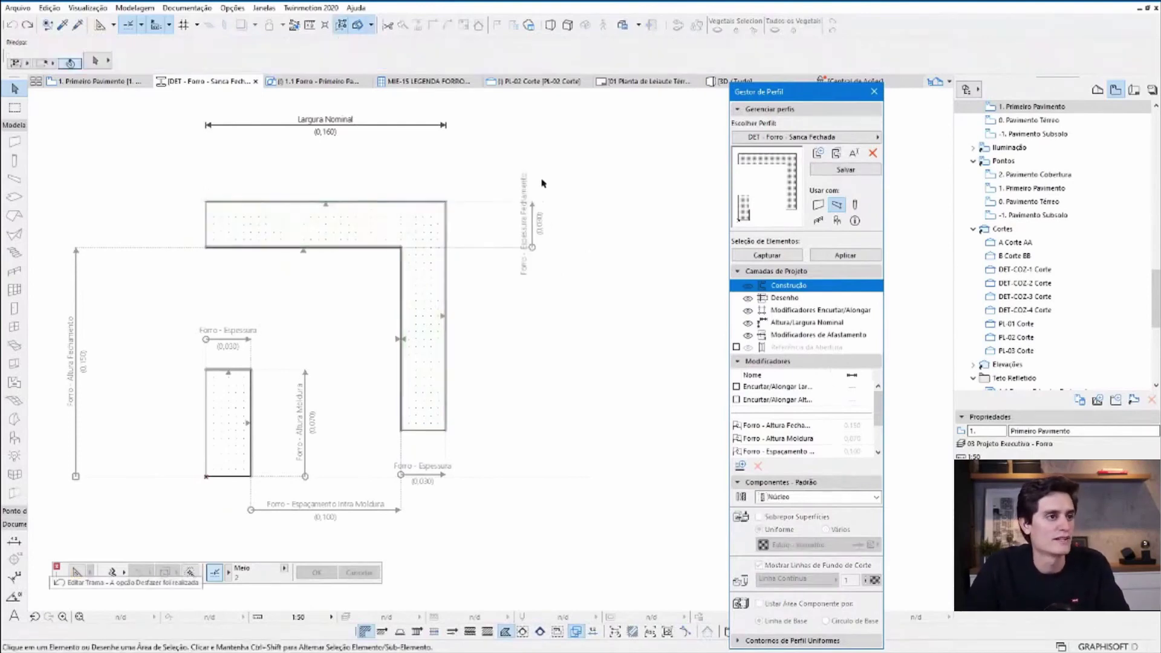
- Return to the 1. Primeiro Pavimento plan with its ceiling labels
scroll(407, 210, "up", 2)
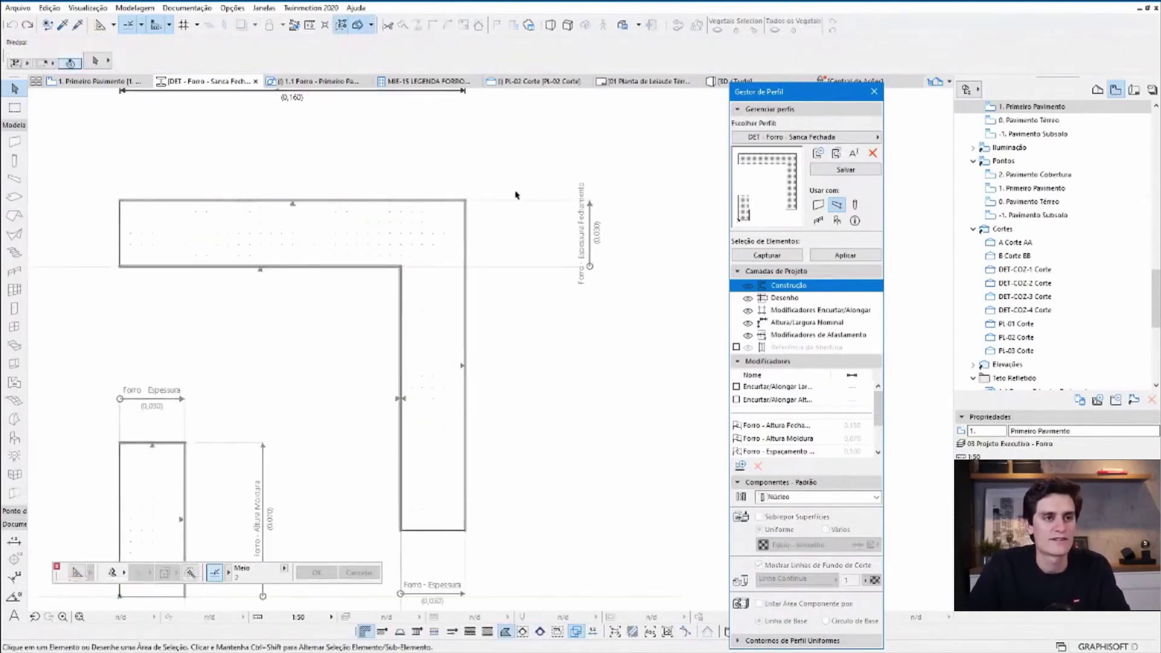
scroll(590, 212, "up", 1)
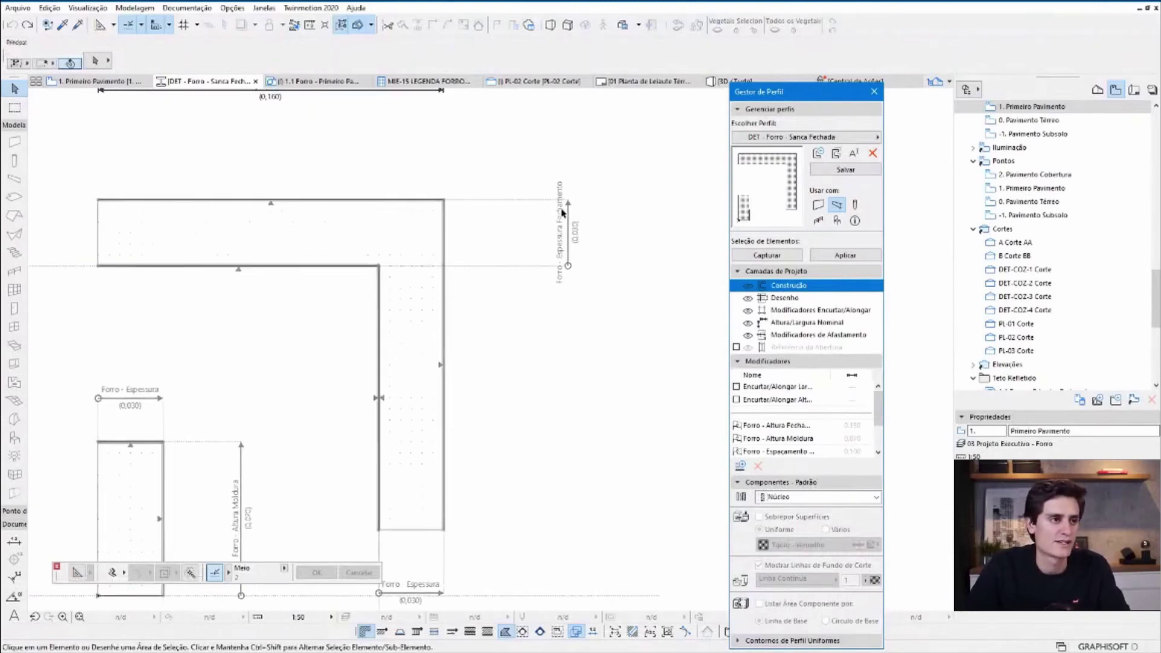
scroll(580, 188, "up", 1)
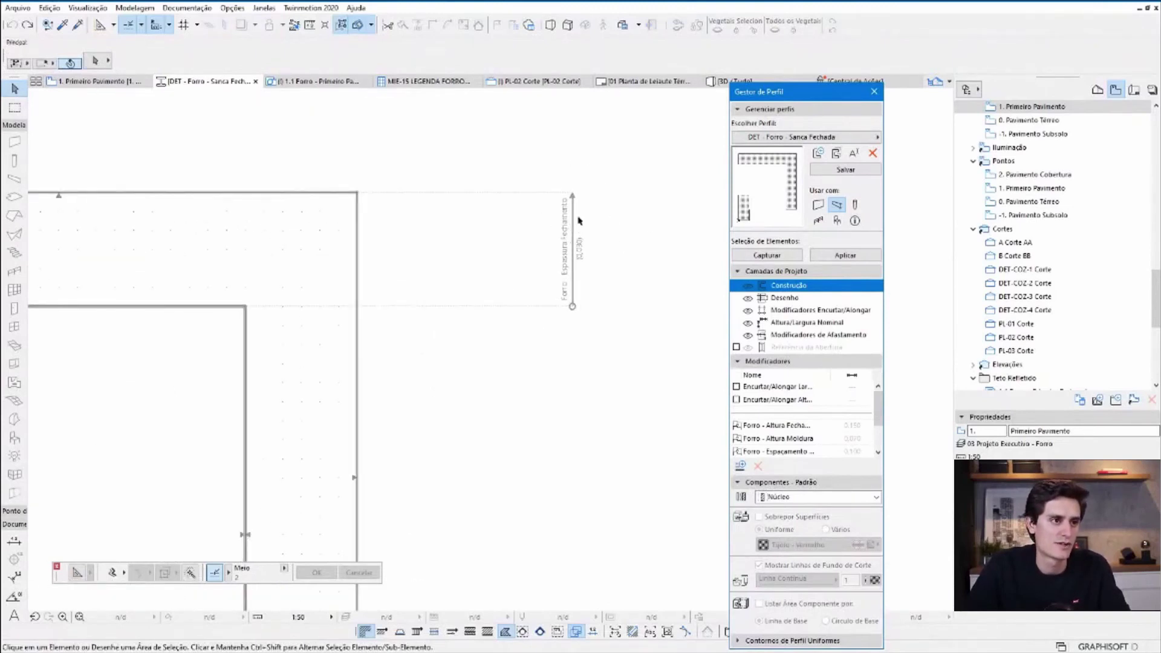
scroll(792, 411, "down", 1)
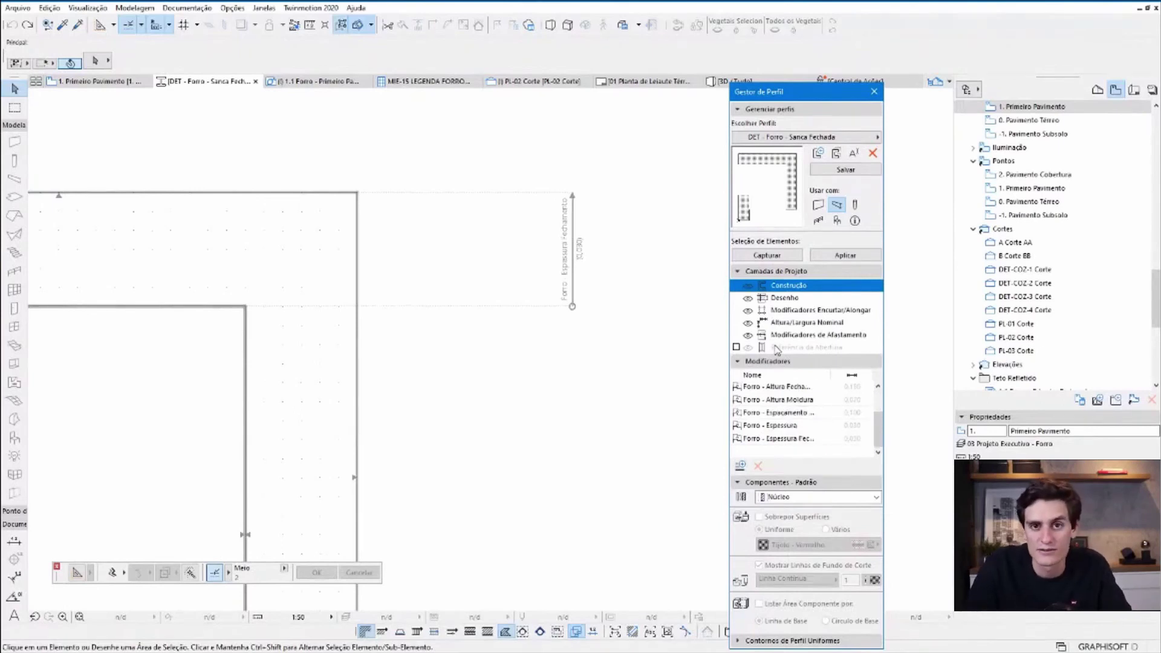
scroll(507, 242, "down", 3)
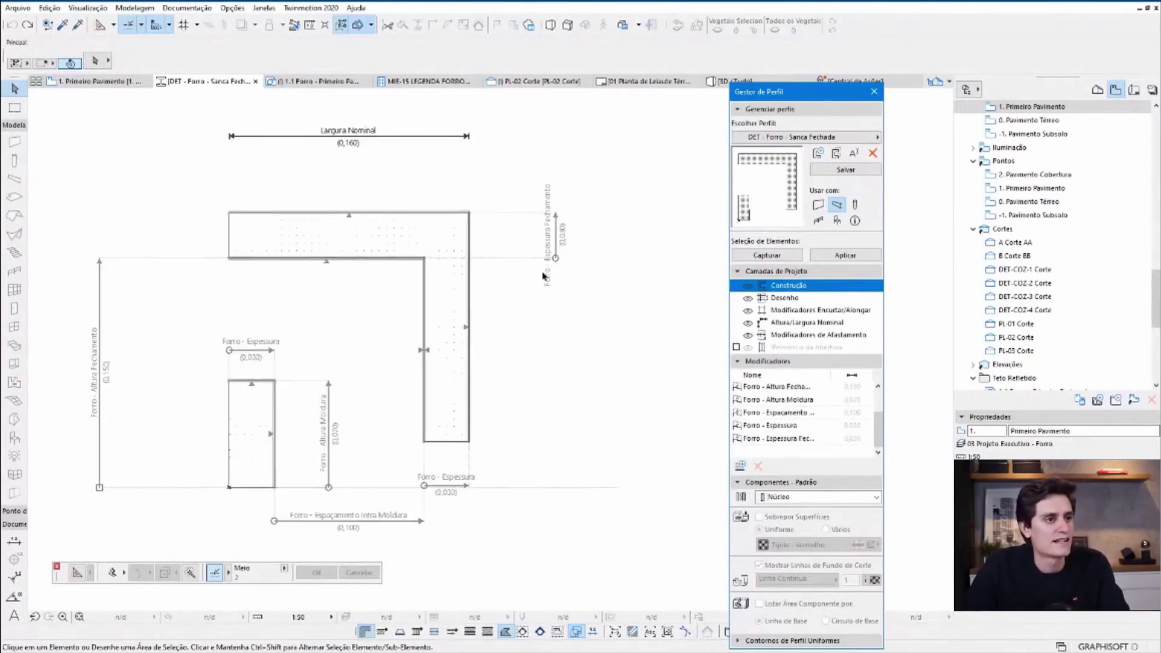
left_click(96, 81)
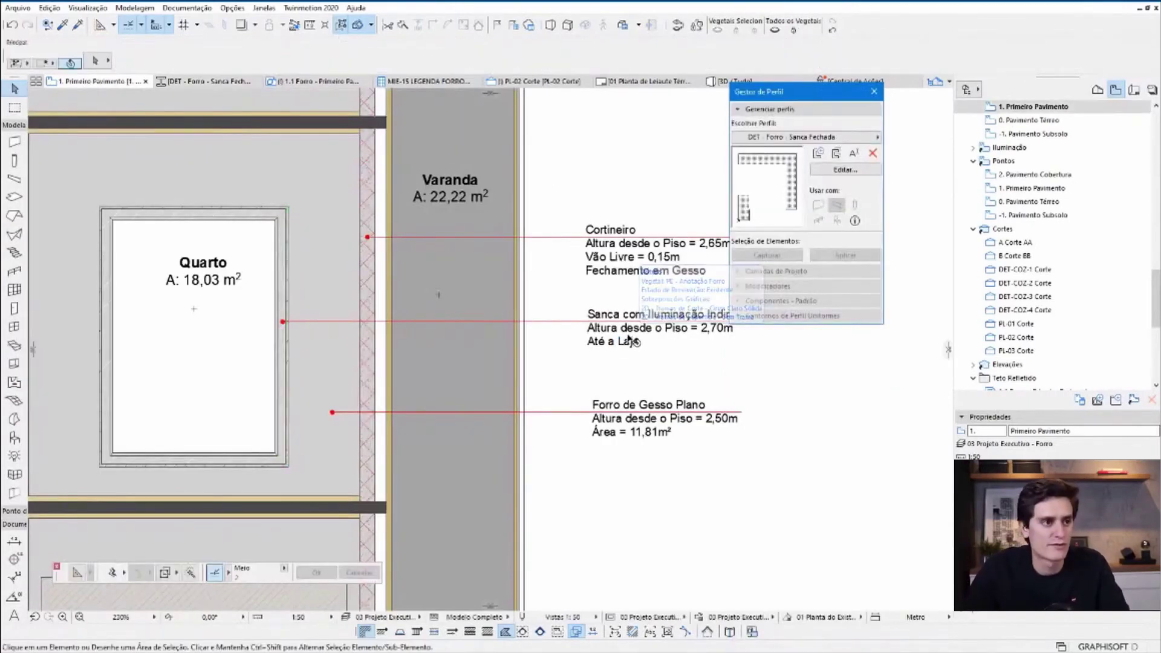
left_click(631, 277)
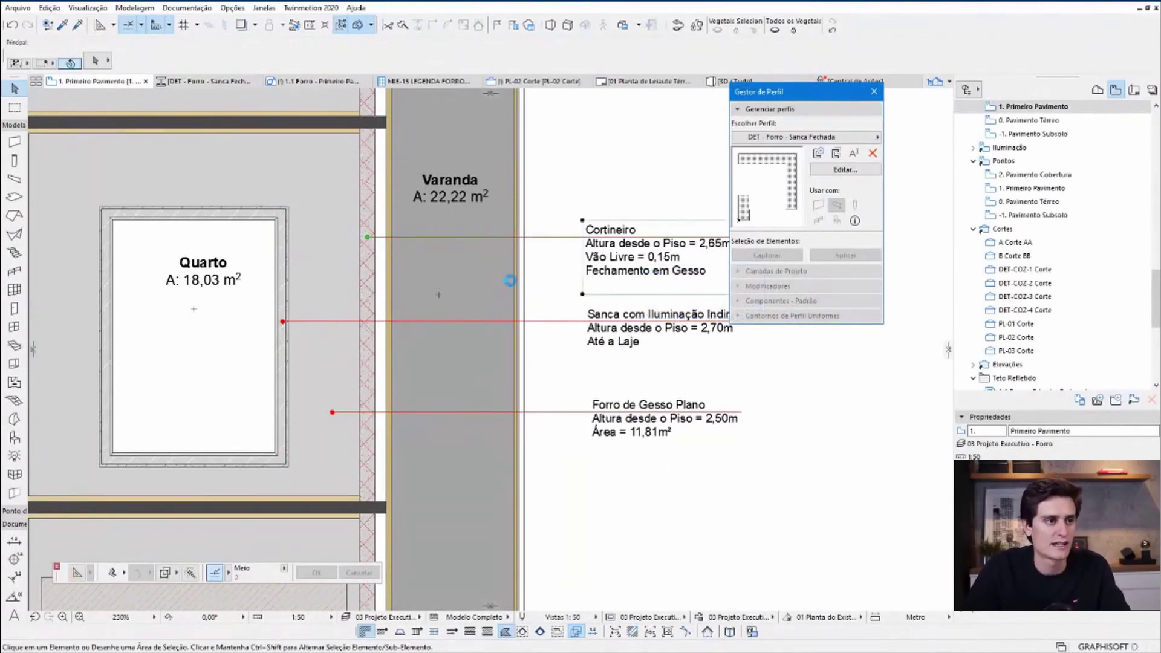
scroll(514, 284, "down", 5)
middle_click_drag(551, 237, 505, 344)
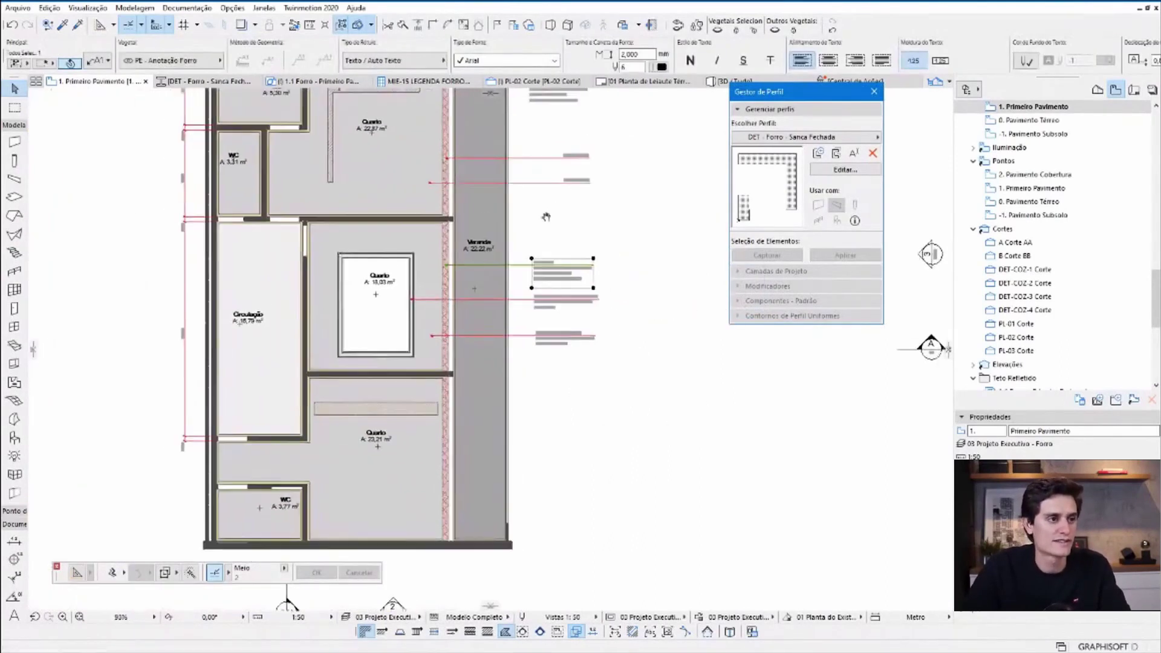
left_click(530, 276)
scroll(527, 281, "up", 3)
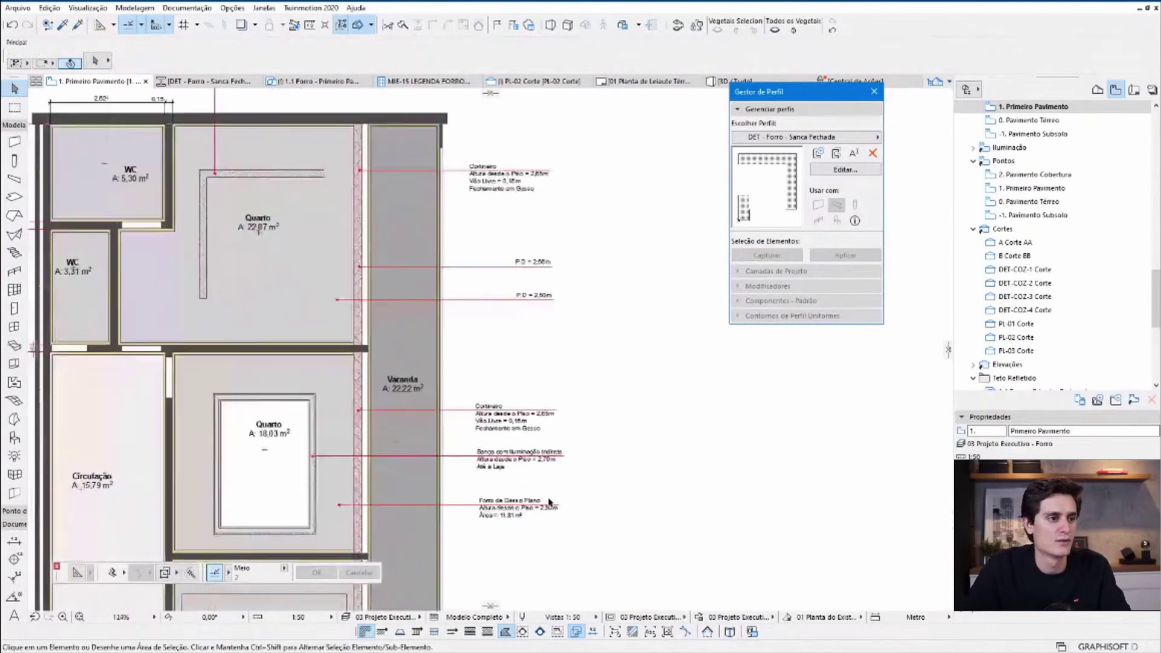
scroll(532, 290, "up", 3)
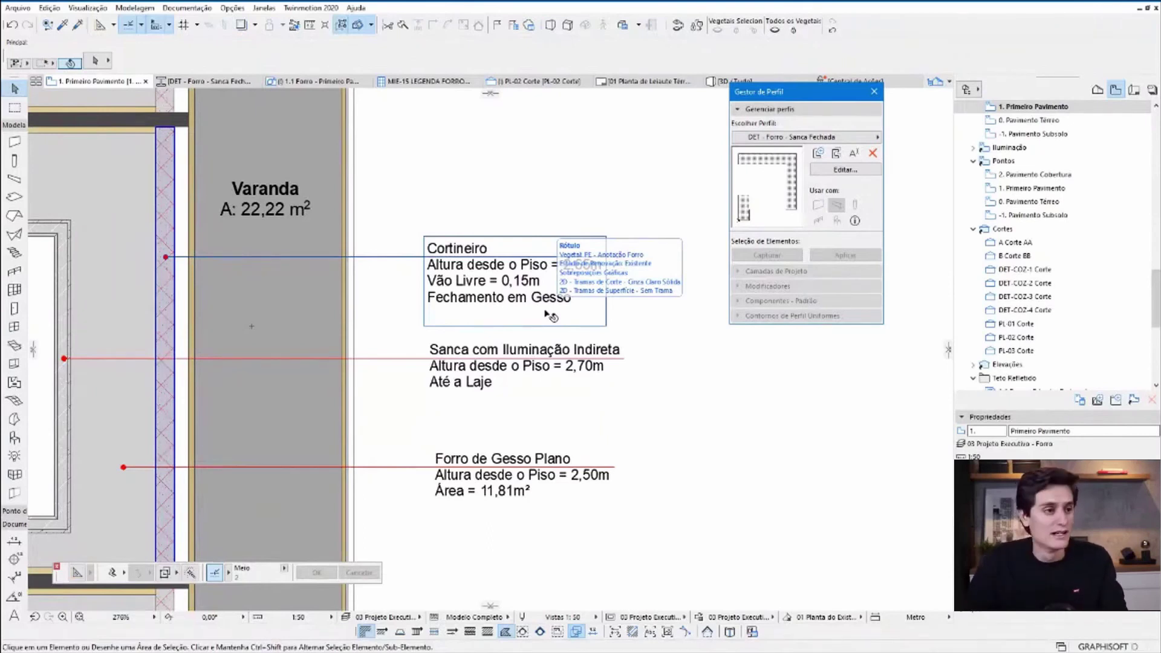
scroll(544, 302, "down", 5)
scroll(381, 496, "down", 2)
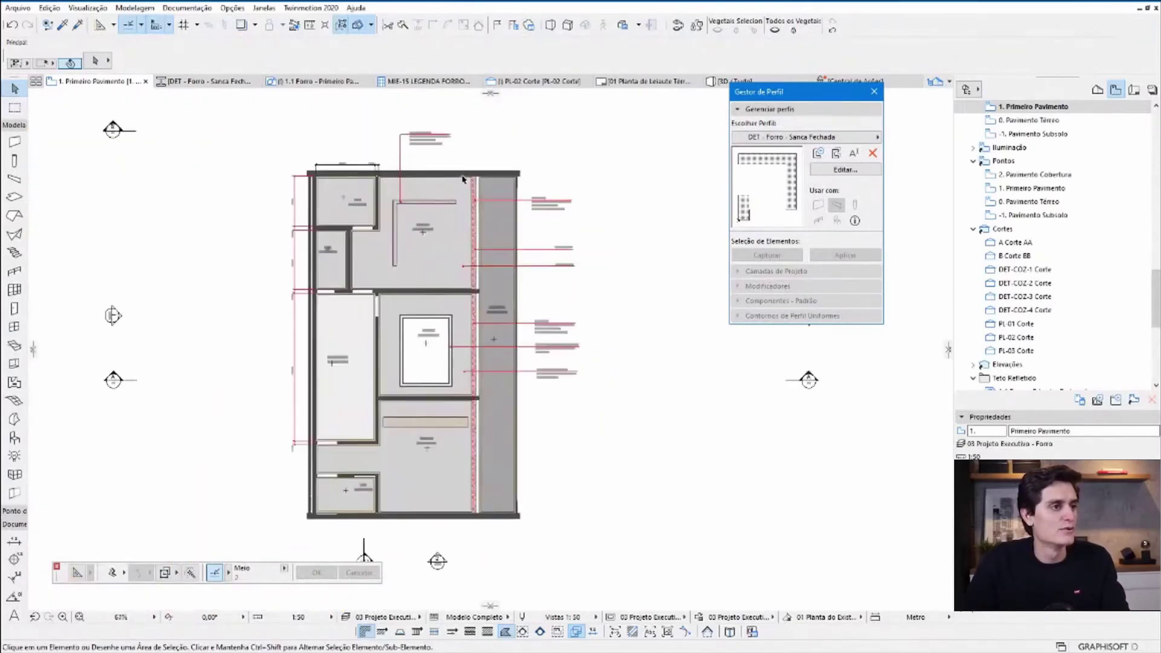
scroll(457, 226, "up", 3)
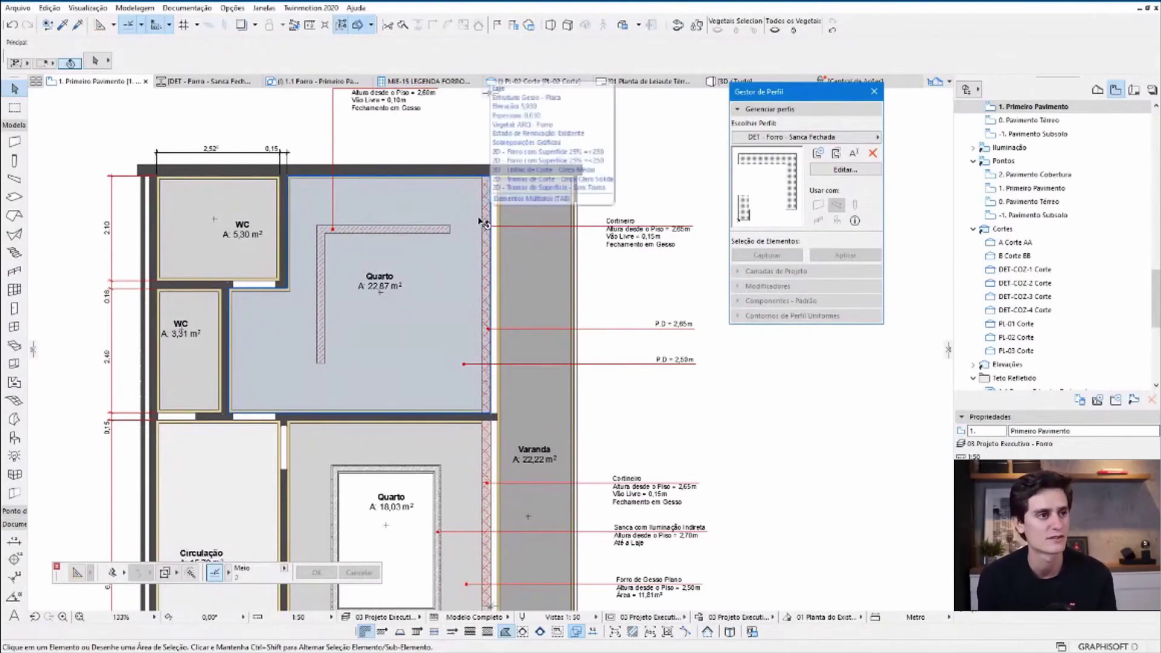
mouse_move(481, 221)
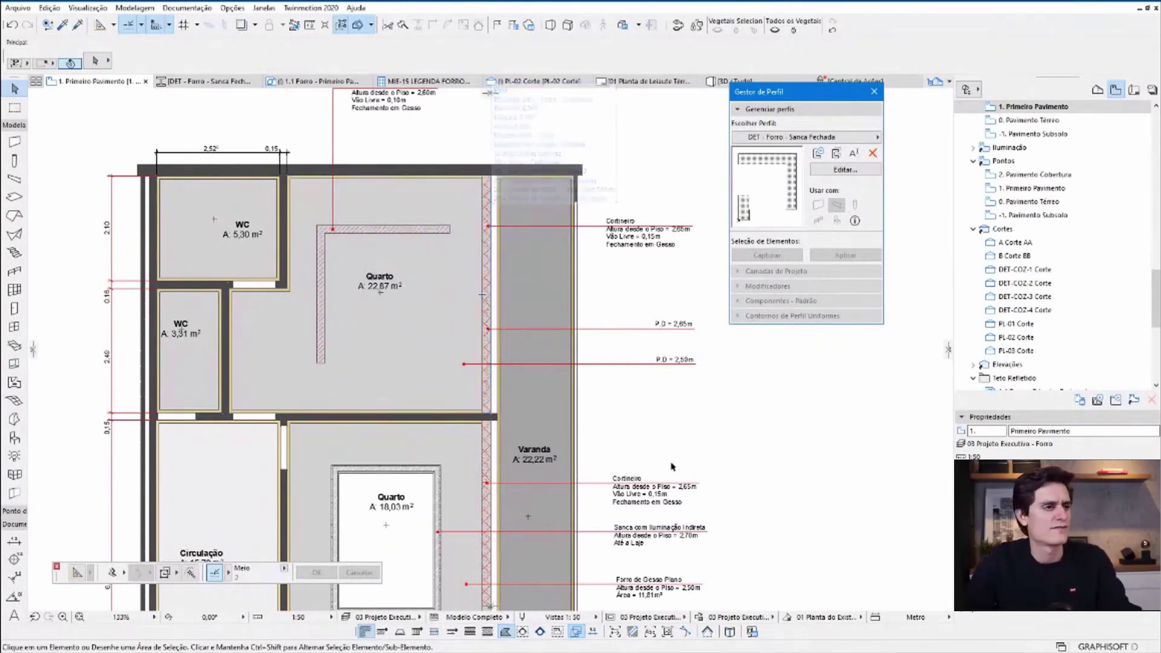
scroll(533, 369, "down", 2)
scroll(523, 287, "up", 1)
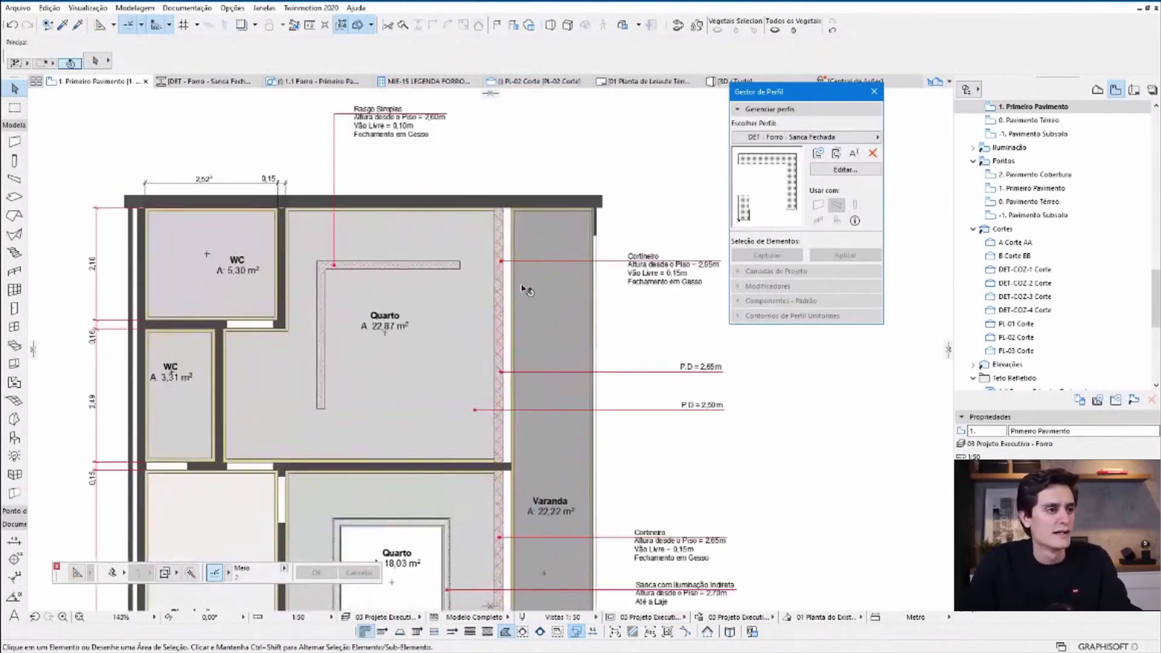
scroll(523, 288, "up", 1)
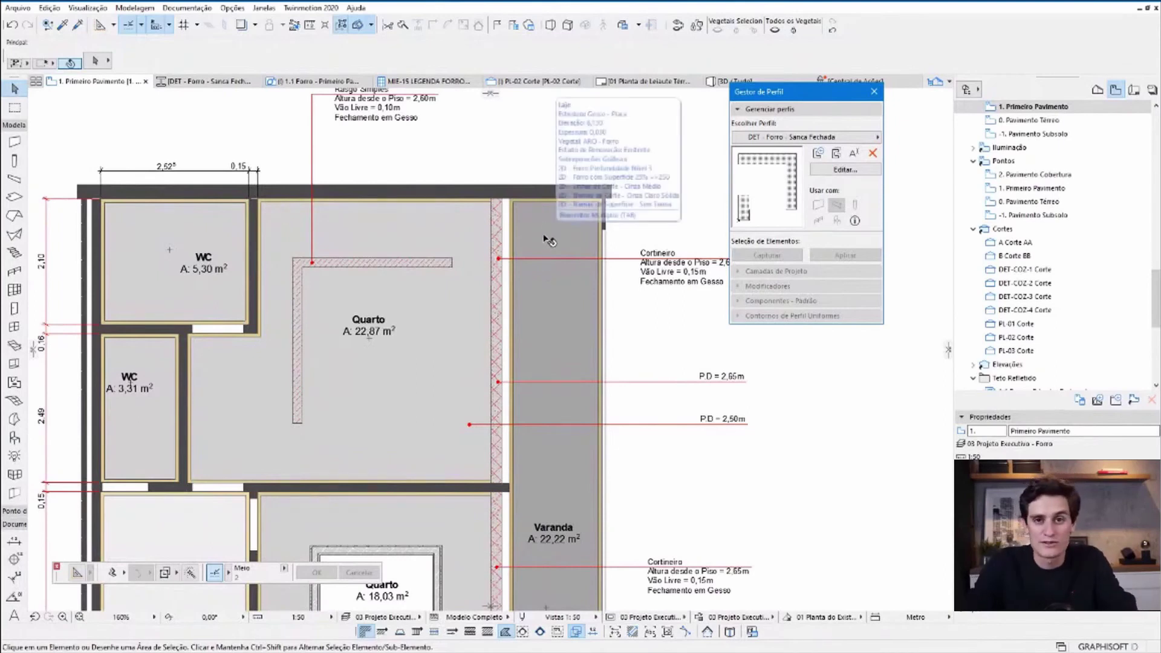
mouse_move(546, 238)
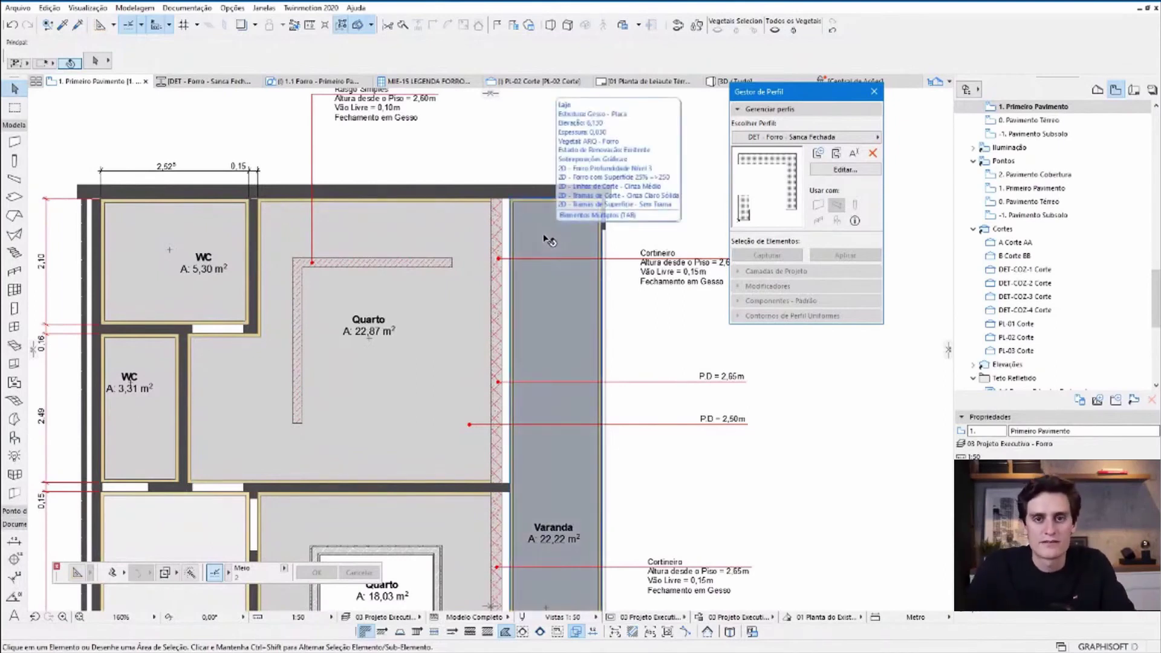
scroll(562, 242, "down", 3)
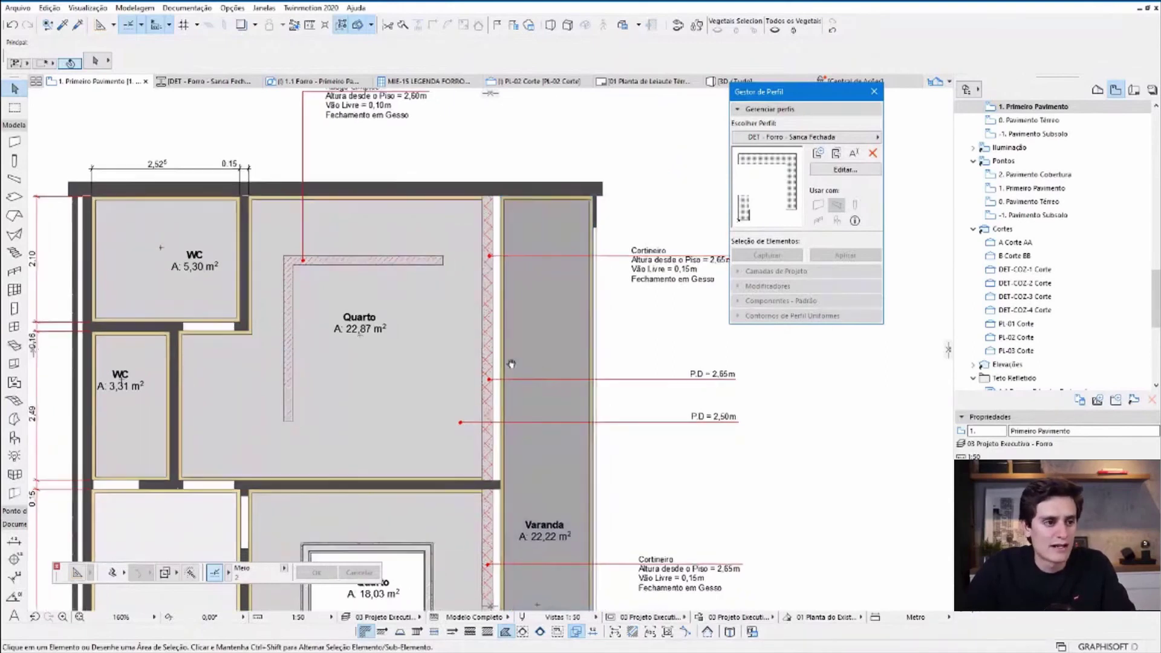
scroll(581, 244, "up", 5)
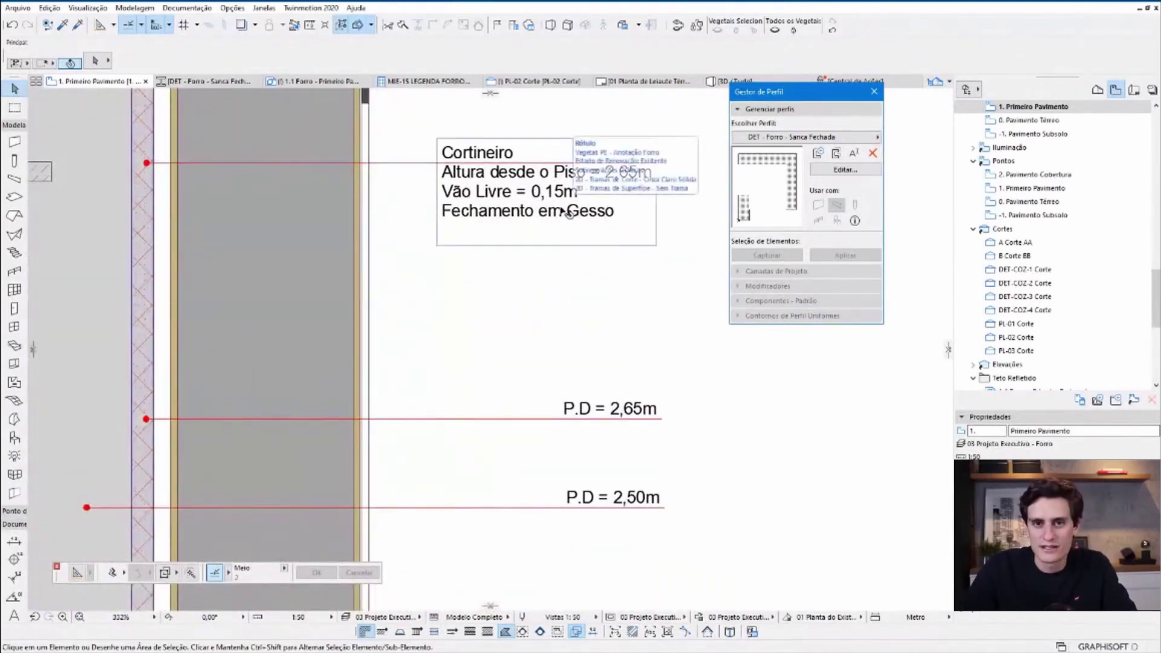
left_click(233, 8)
- Show the Até a Laje / Fechamento em Gesso property definition in the FORRO (Live) group
left_click(244, 40)
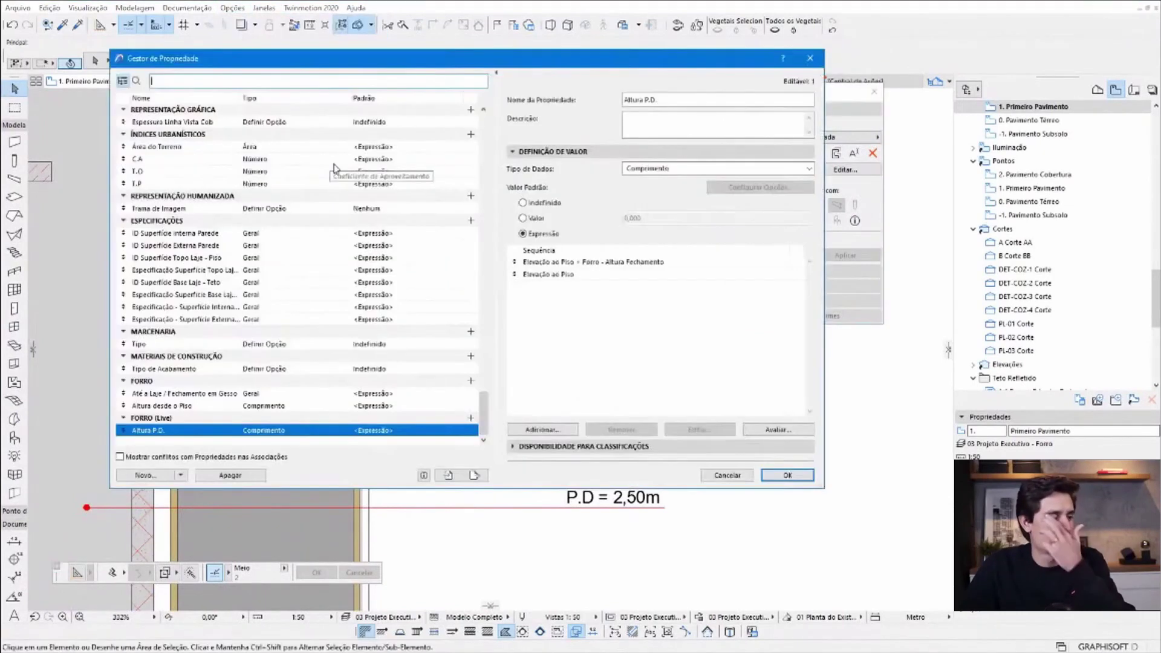
left_click(181, 419)
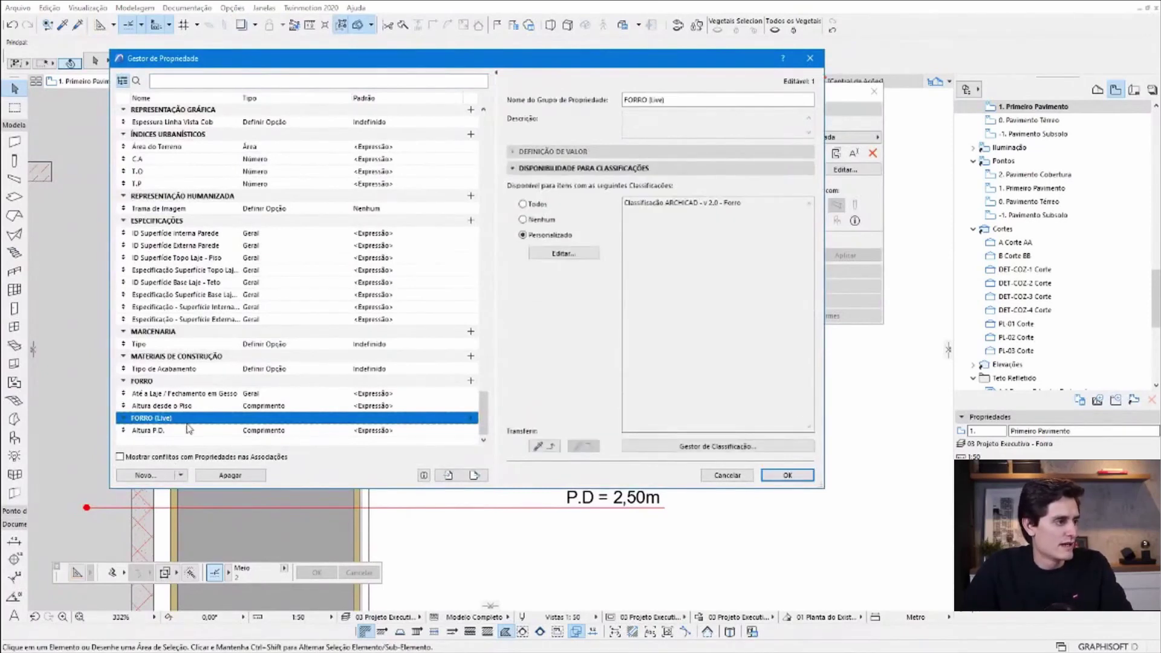
left_click(189, 394)
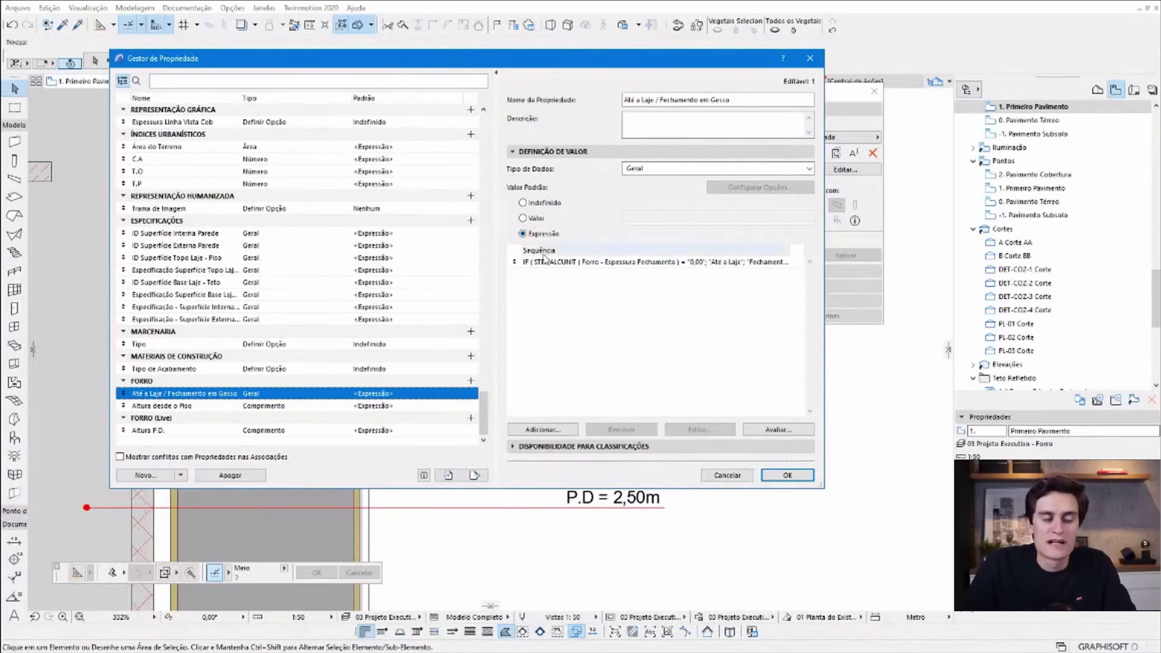
- Set the expression IF(STRCALCUNIT(Forro - Espessura Fechamento) = '0,00'; 'Até a Laje'; 'Fechamento em Gesso')
double_click(562, 268)
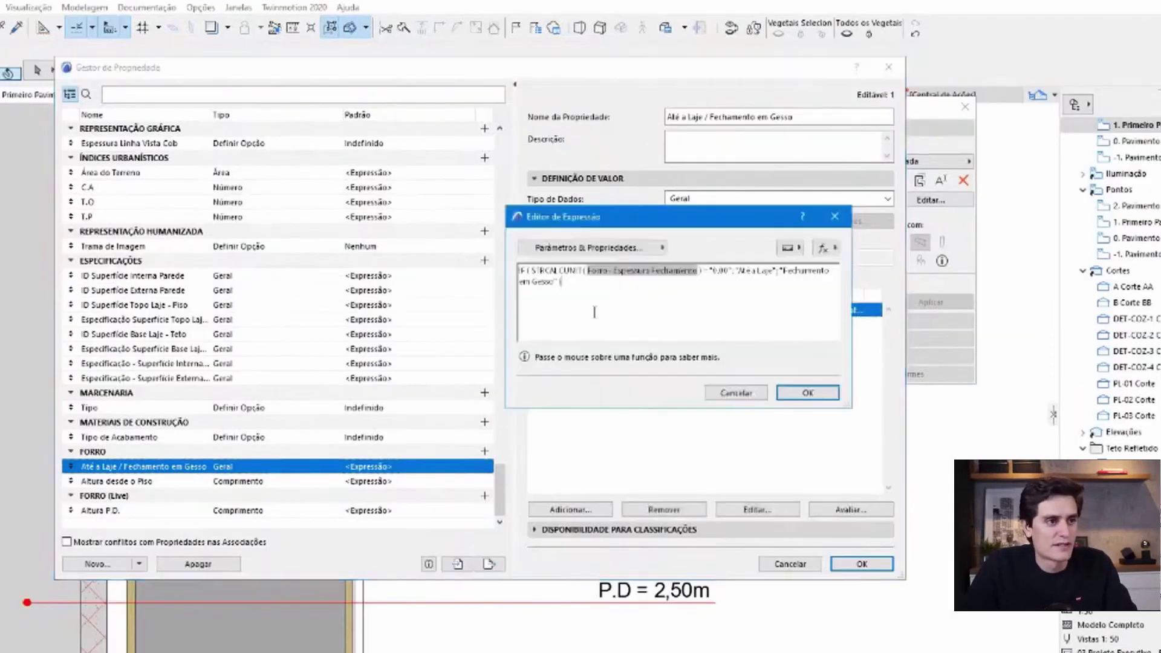
left_click(598, 274)
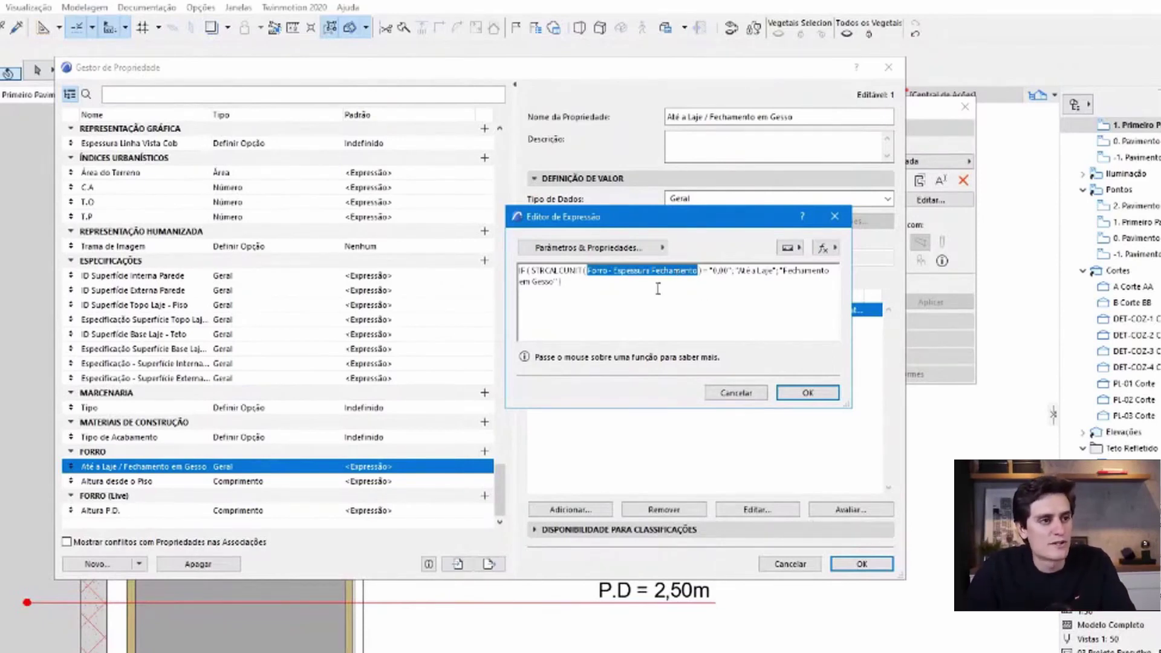
left_click(599, 272)
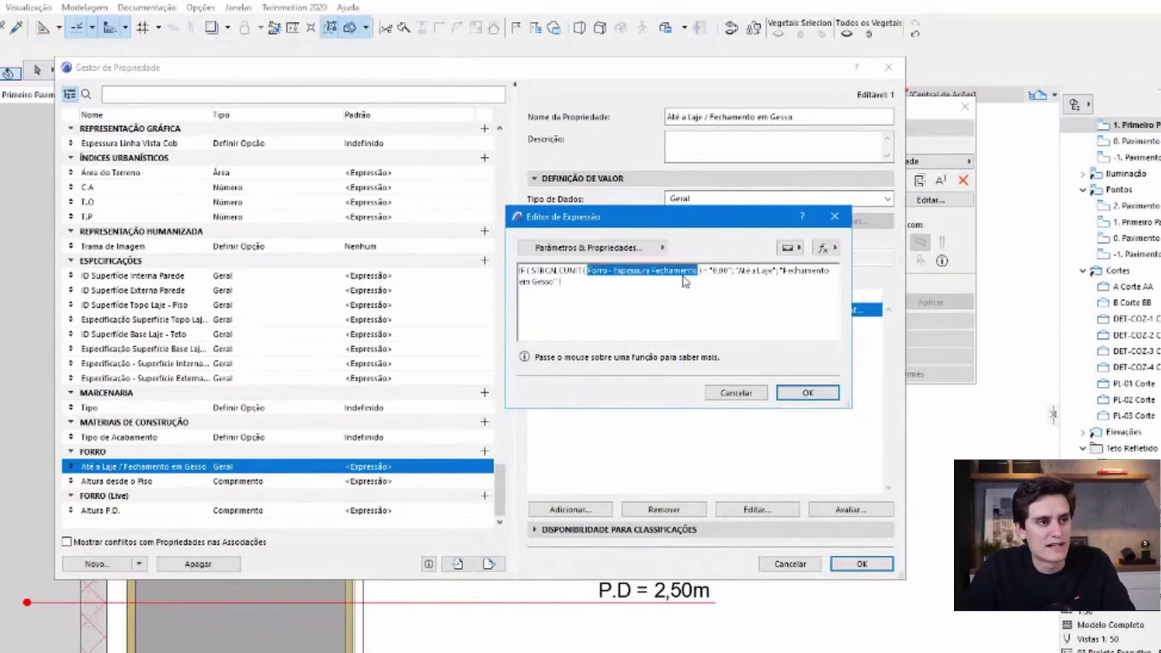
left_click_drag(711, 270, 721, 270)
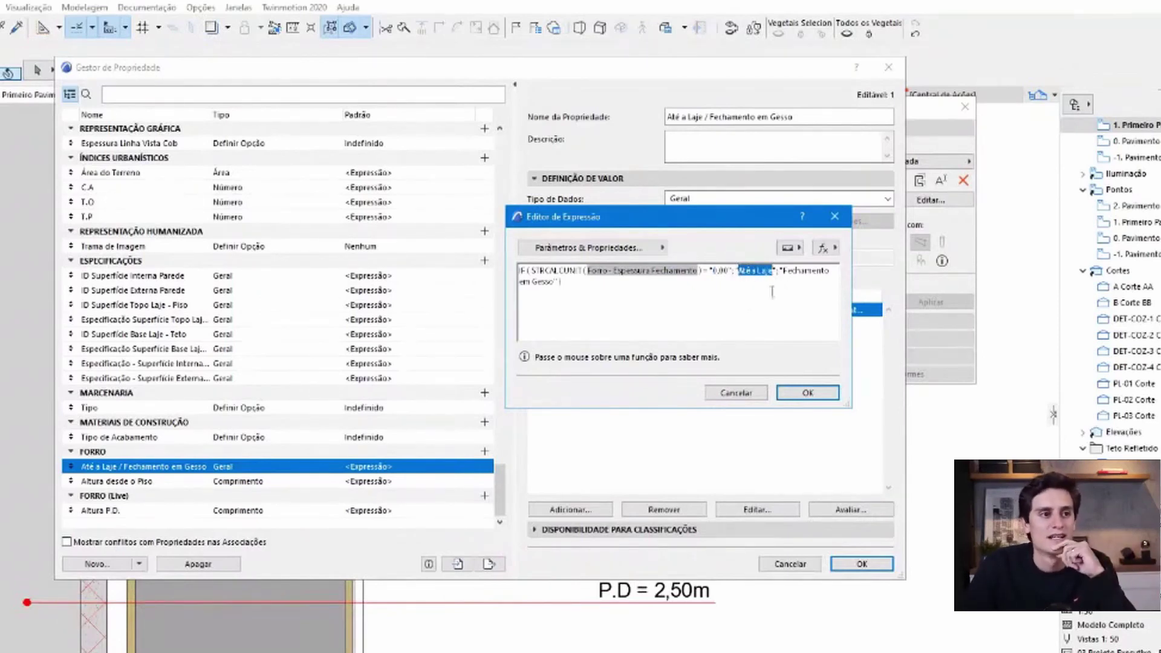
mouse_move(712, 271)
left_mouse_down()
mouse_move(725, 272)
mouse_move(560, 278)
left_mouse_up()
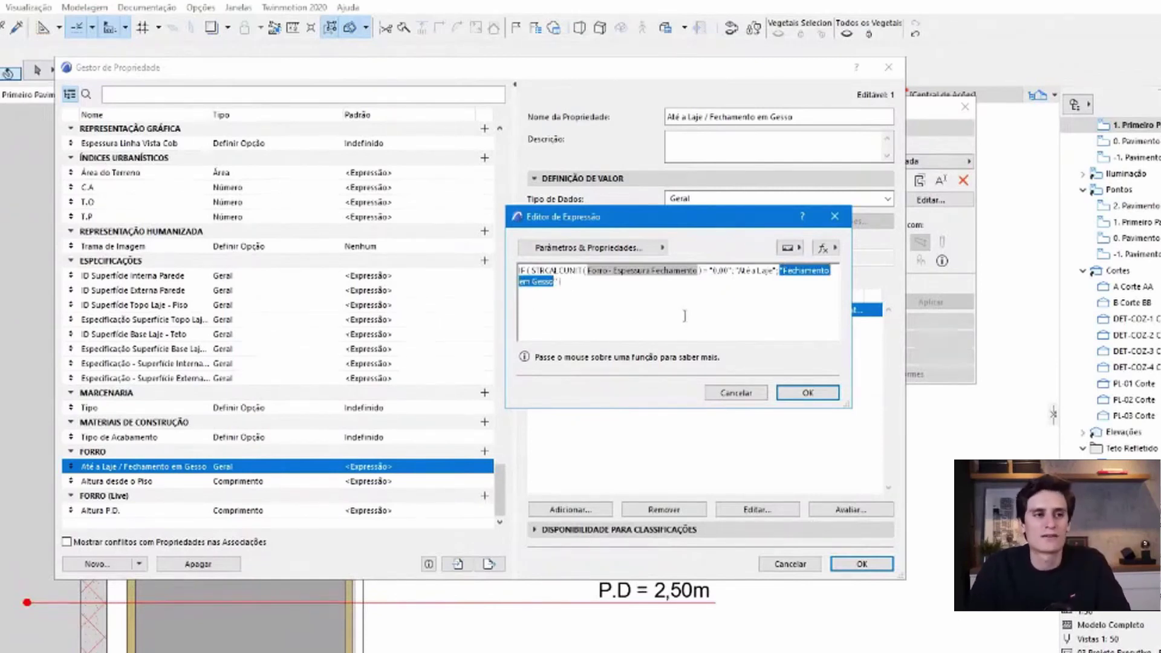
left_click(647, 308)
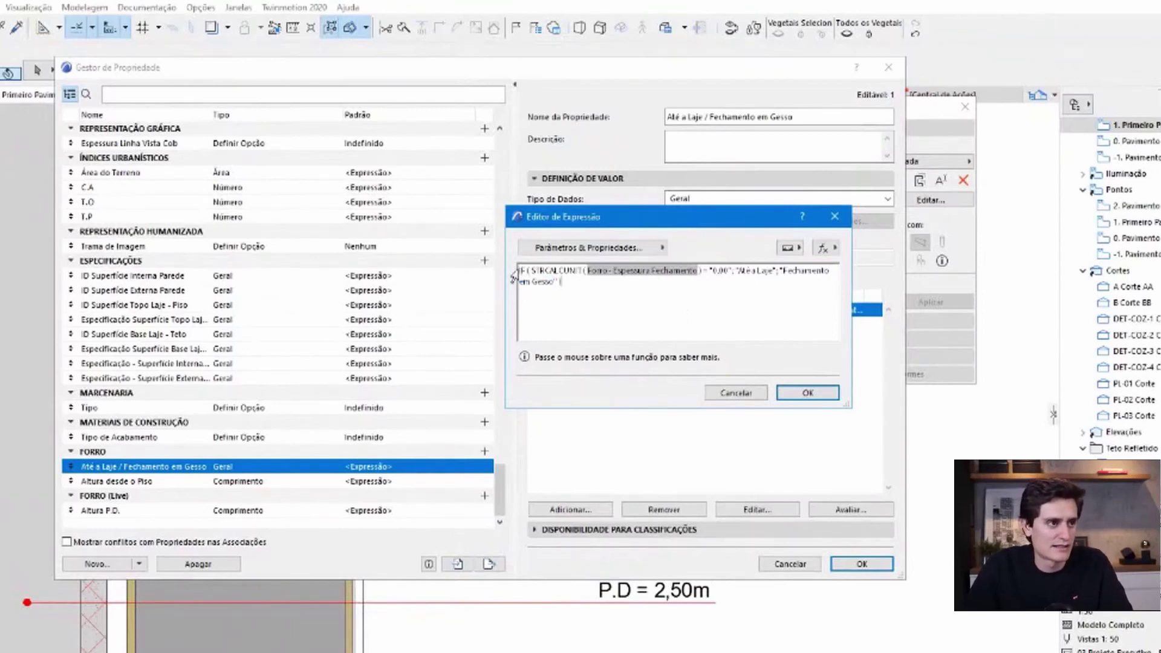
left_click_drag(514, 271, 571, 288)
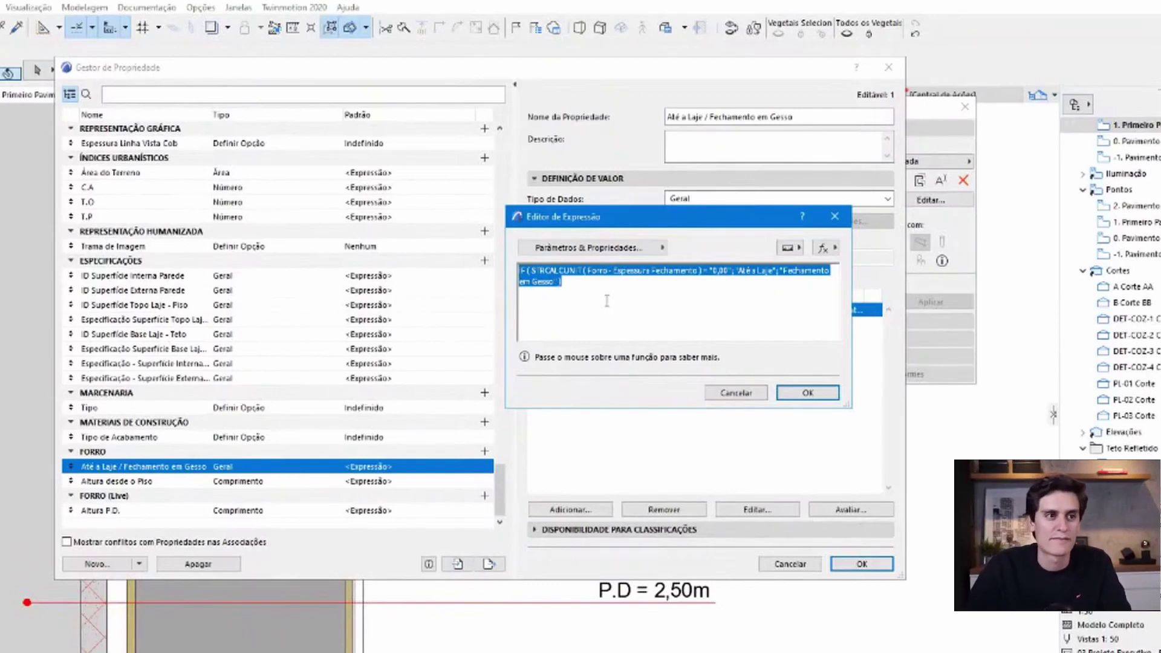
key("Escape")
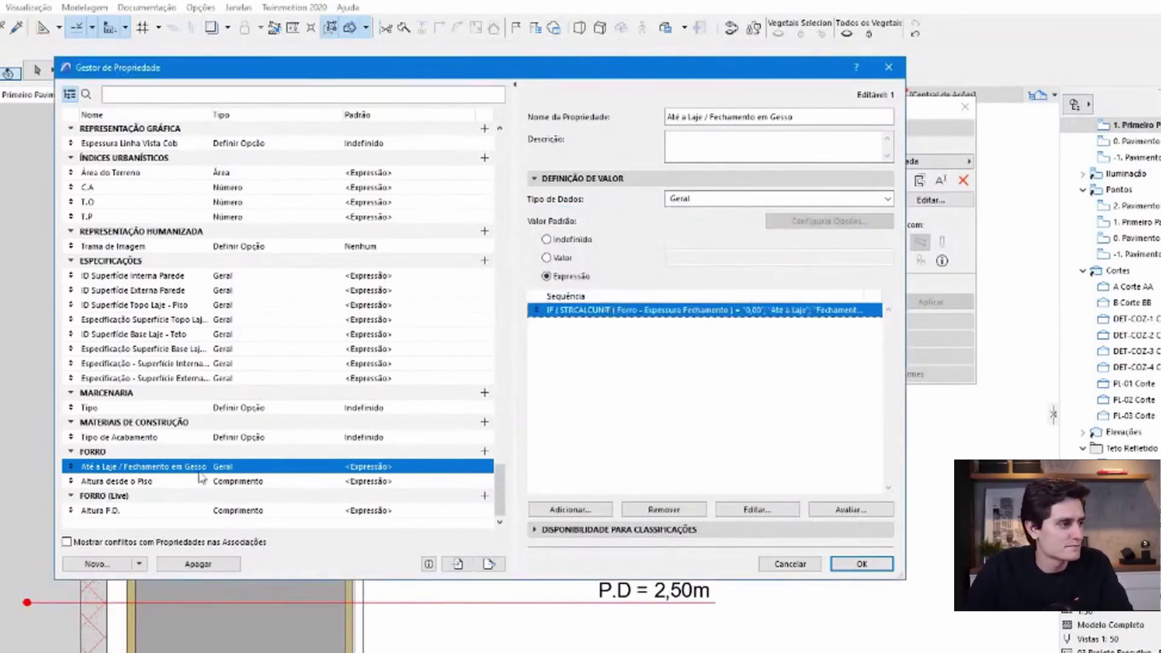
- Create a new property named 'Até a Laje ou Fechamento em Gesso' in the FORRO (Live) group
left_click(127, 496)
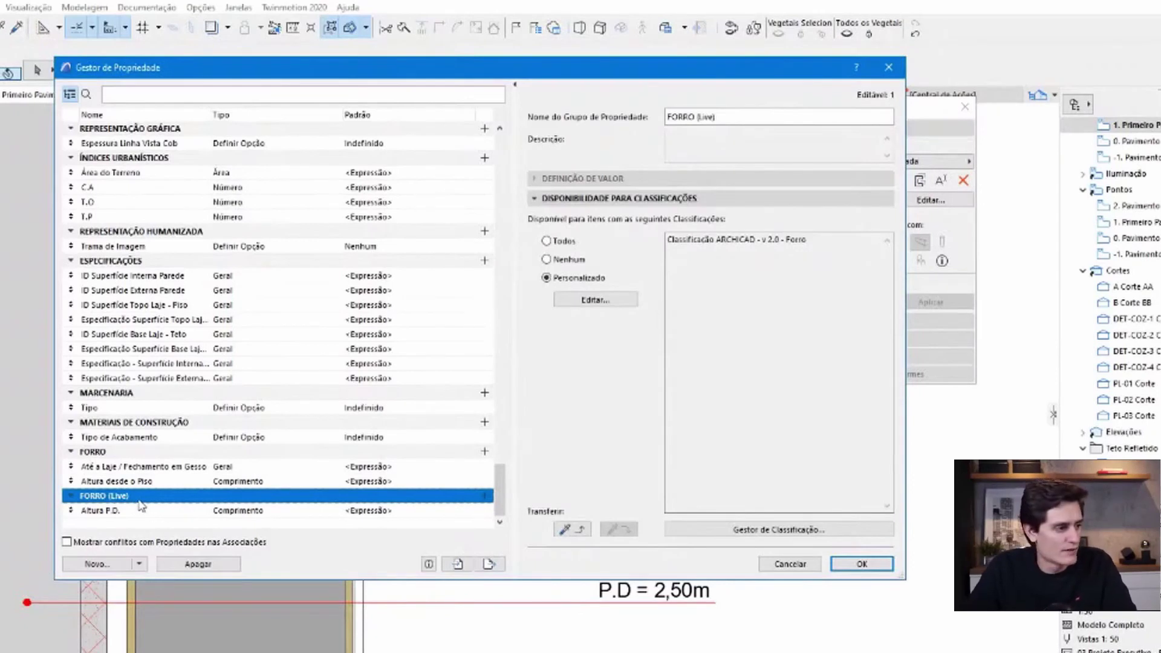
left_click(90, 564)
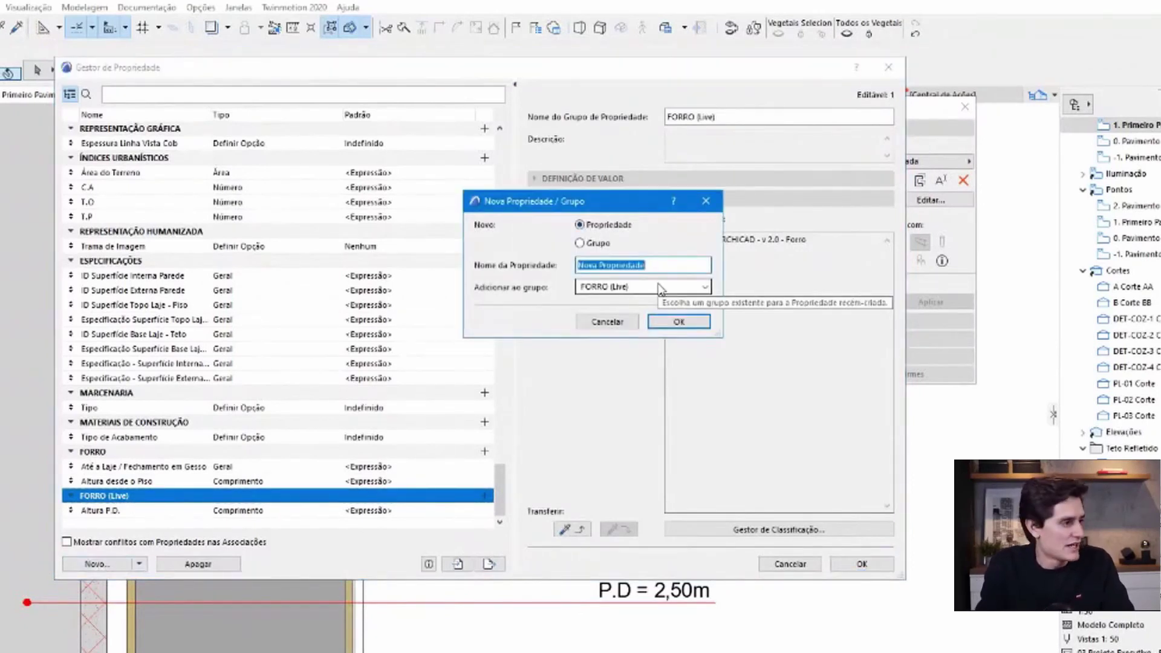
type("a")
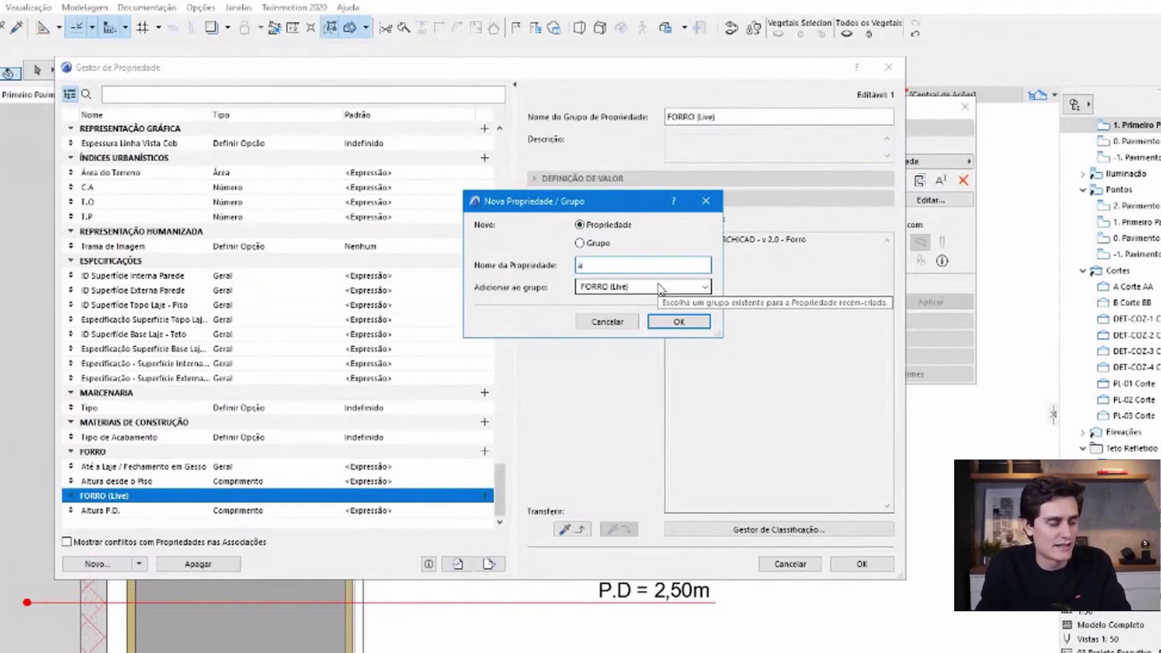
type("té a Laje ou Fechamento em")
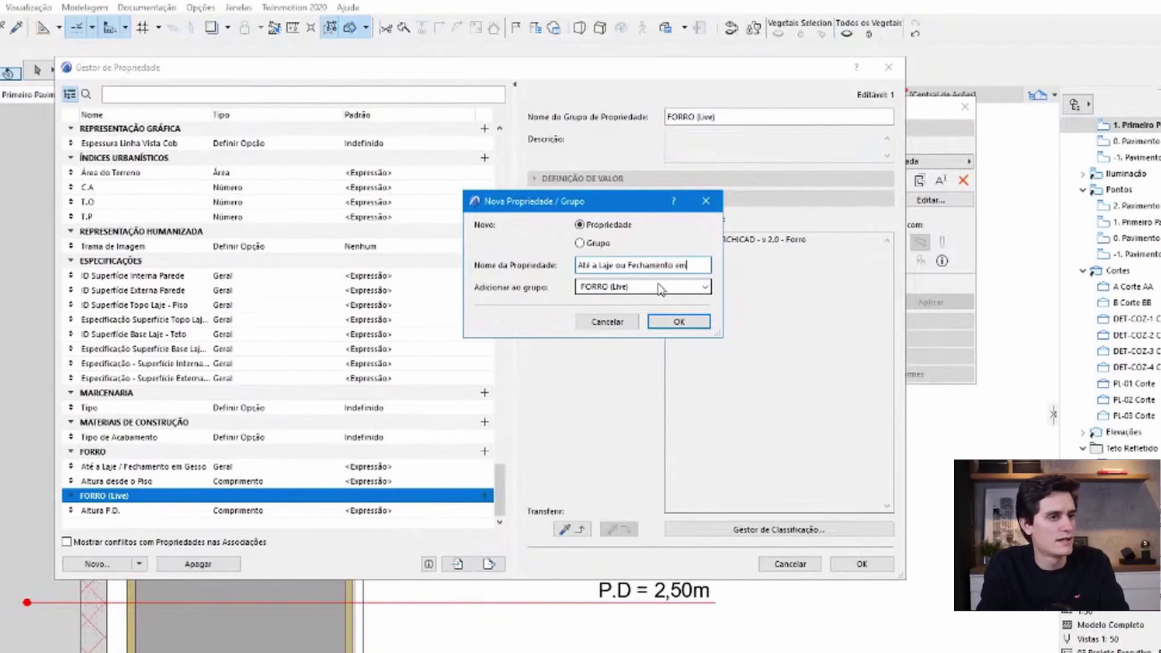
type("sso")
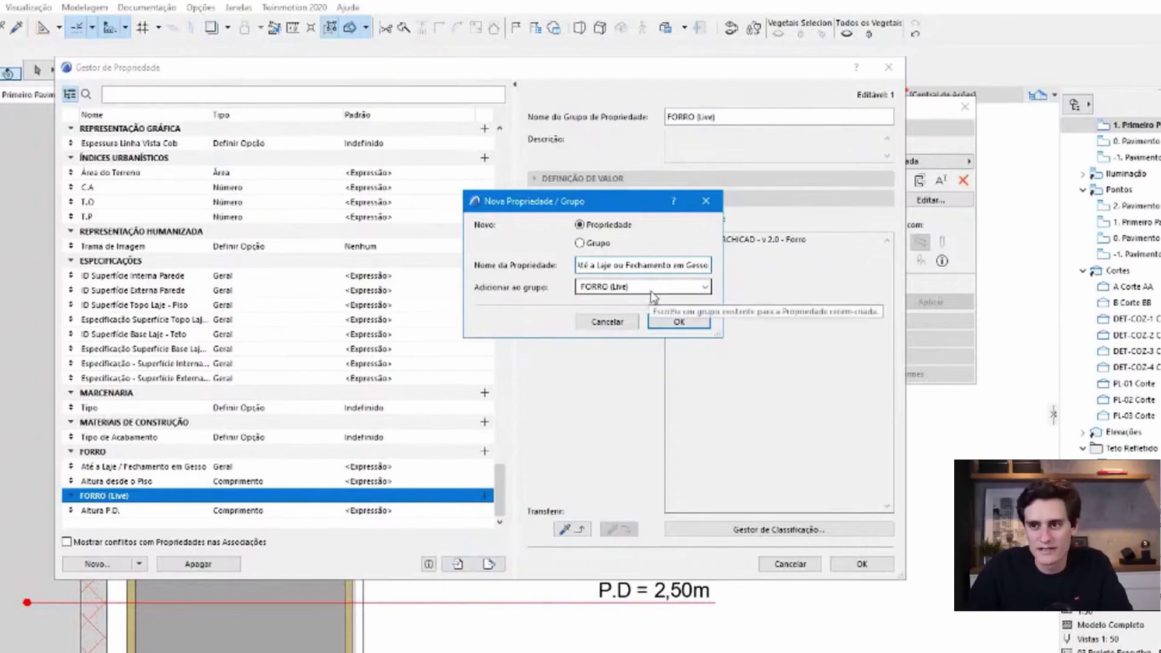
left_click(679, 321)
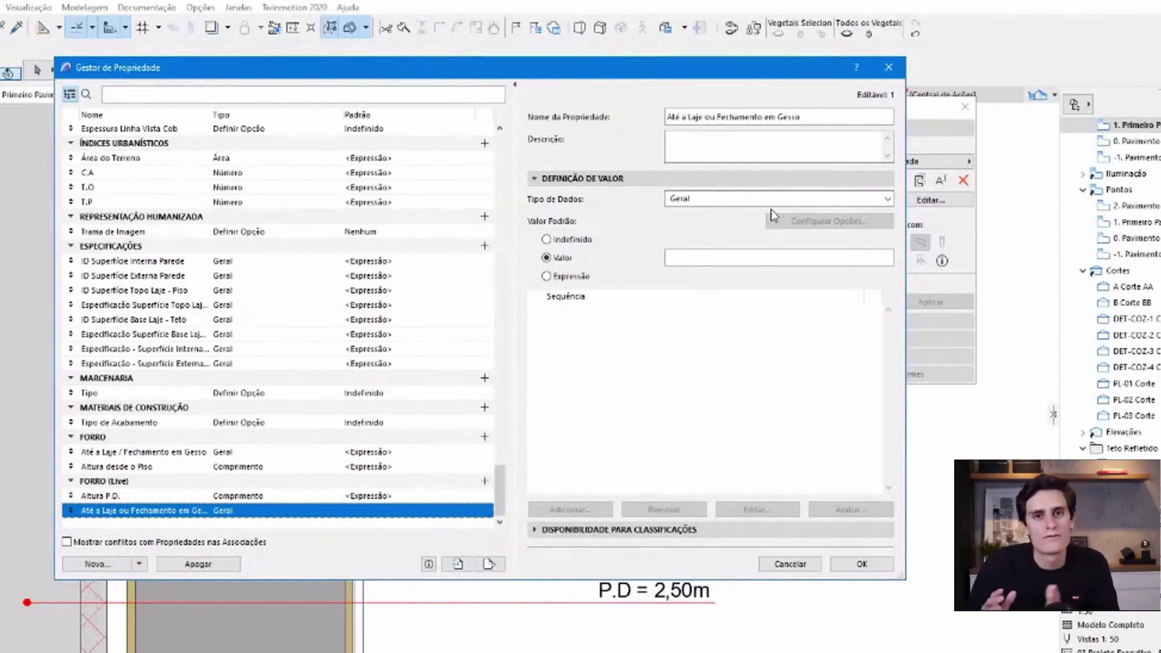
- Keep Geral as the data type and make the default value an expression
left_click(763, 201)
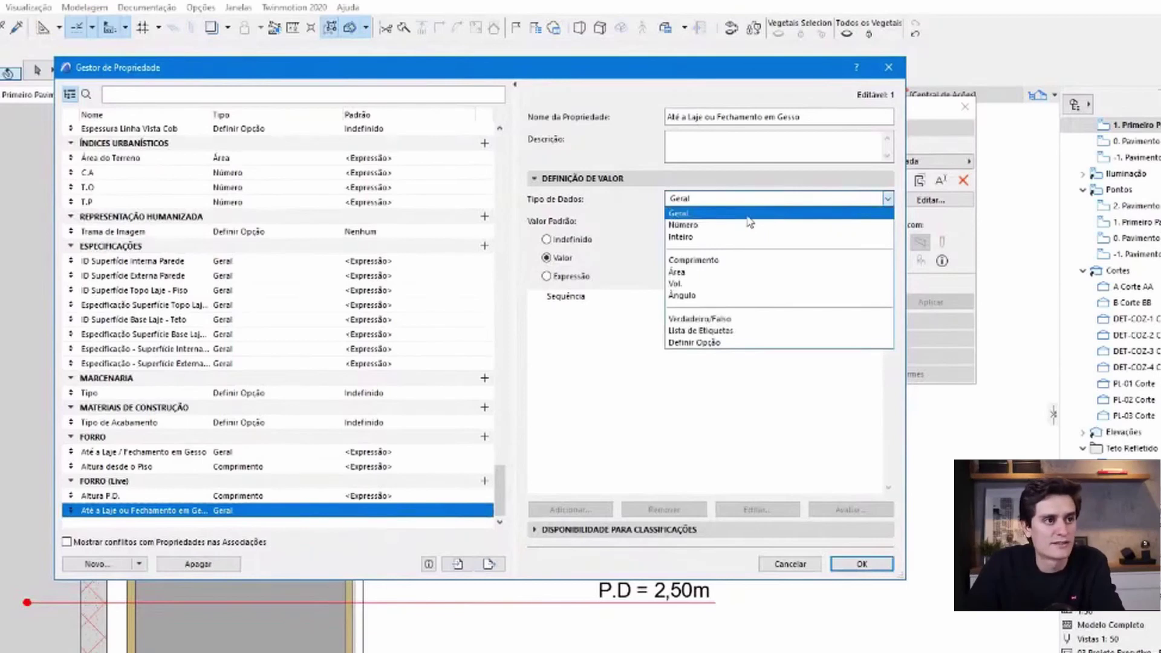
left_click(727, 214)
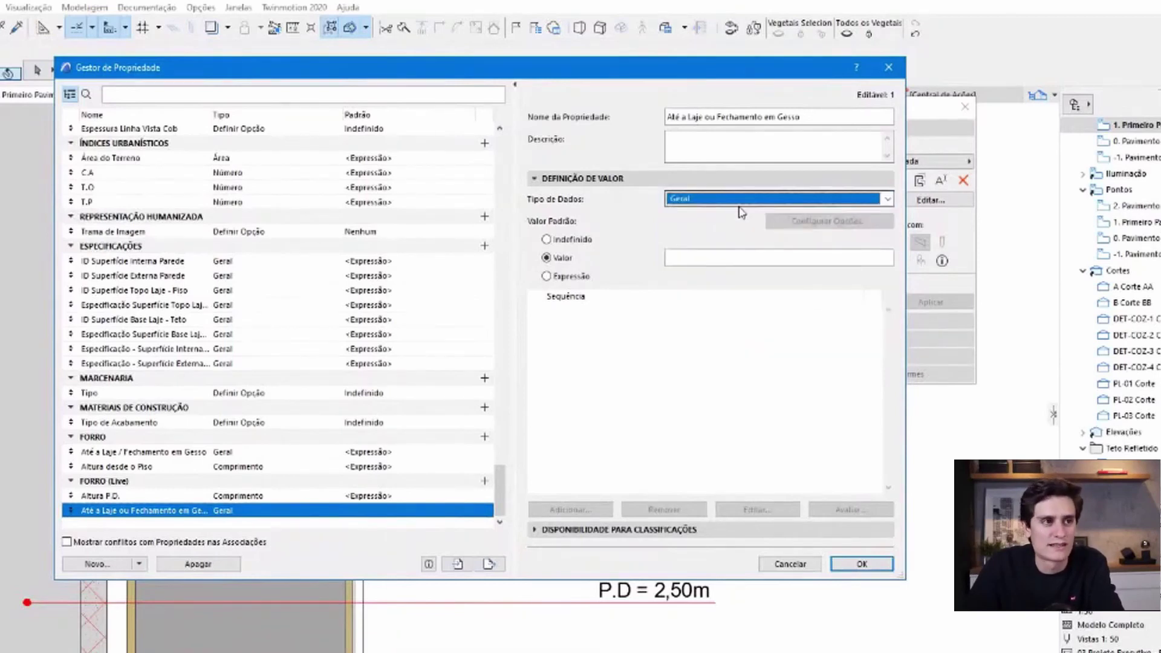
left_click(547, 276)
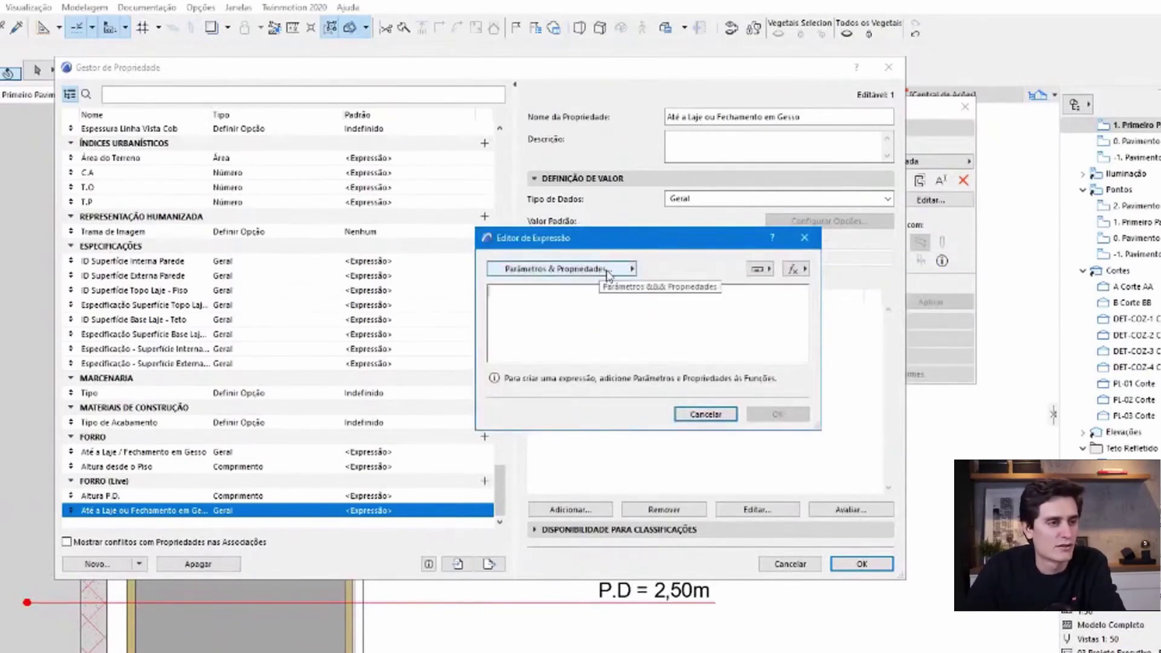
left_click(607, 270)
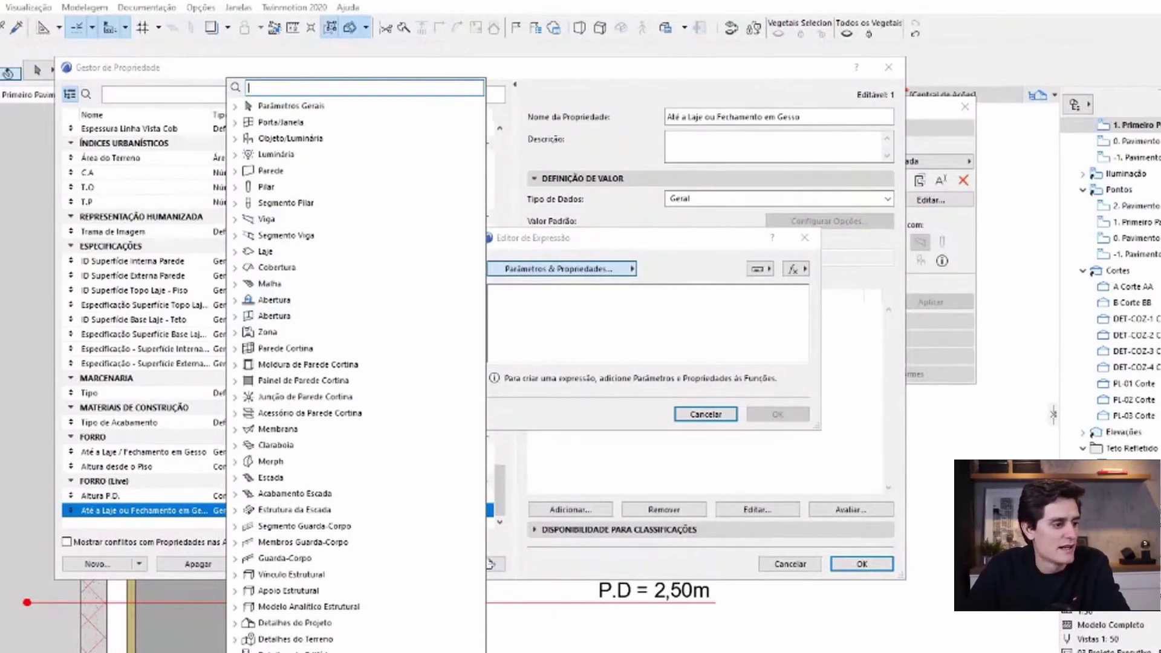
scroll(272, 293, "down", 10)
left_click(272, 293)
scroll(272, 293, "down", 2)
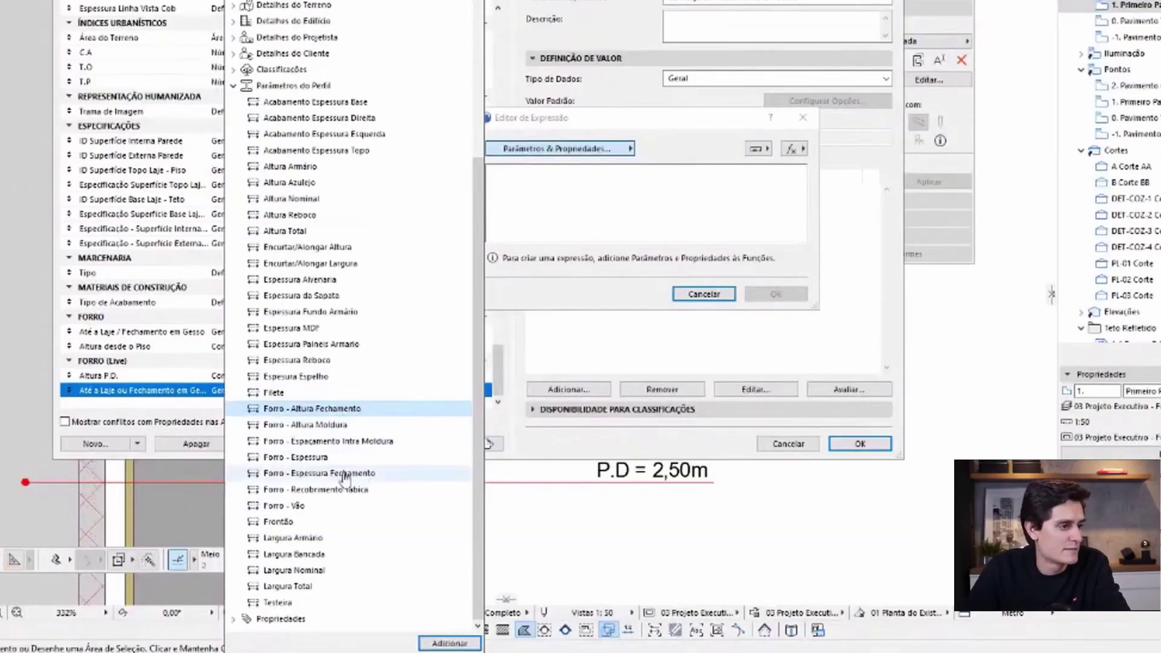
left_click(337, 473)
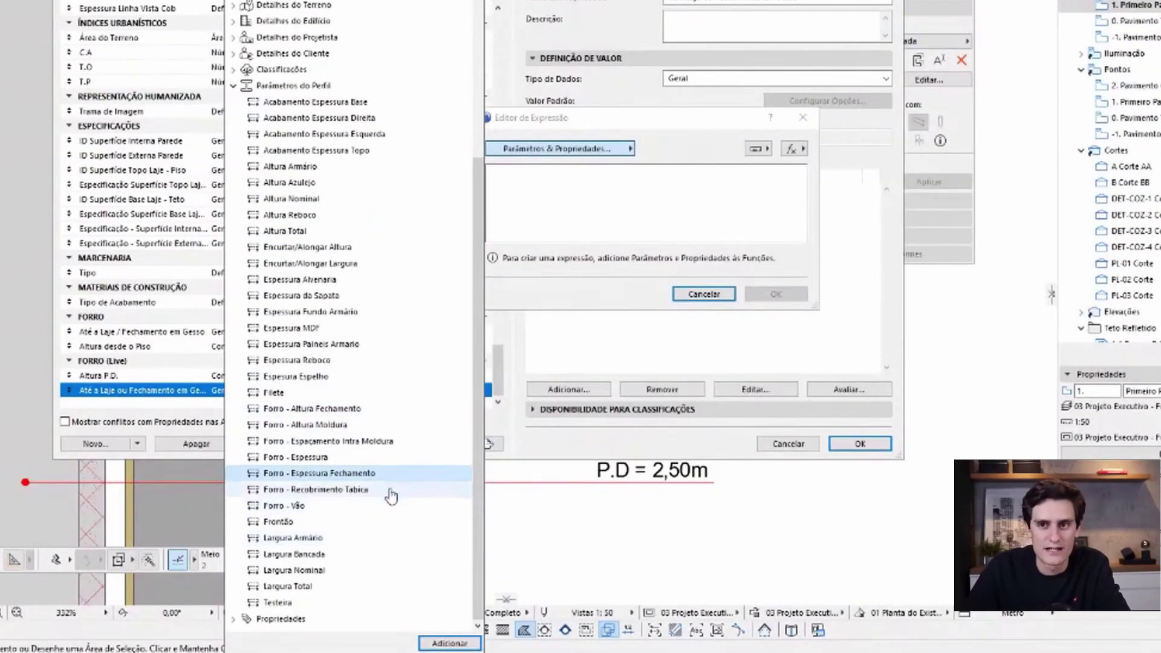
left_click(445, 643)
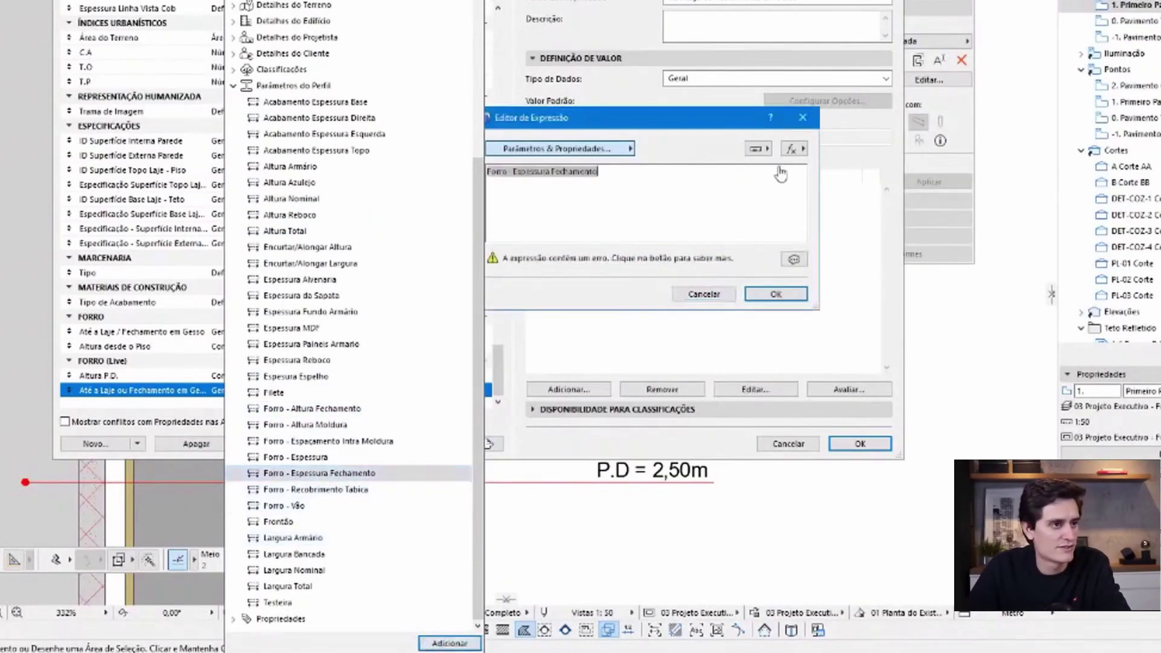
left_click(625, 200)
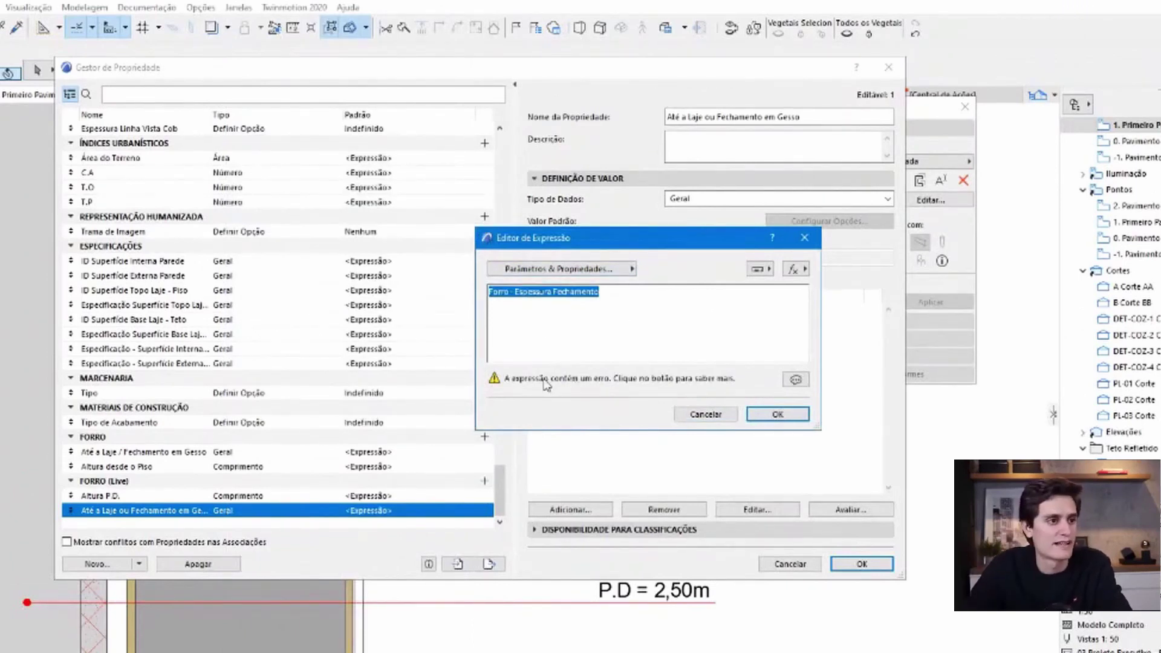
left_click(796, 379)
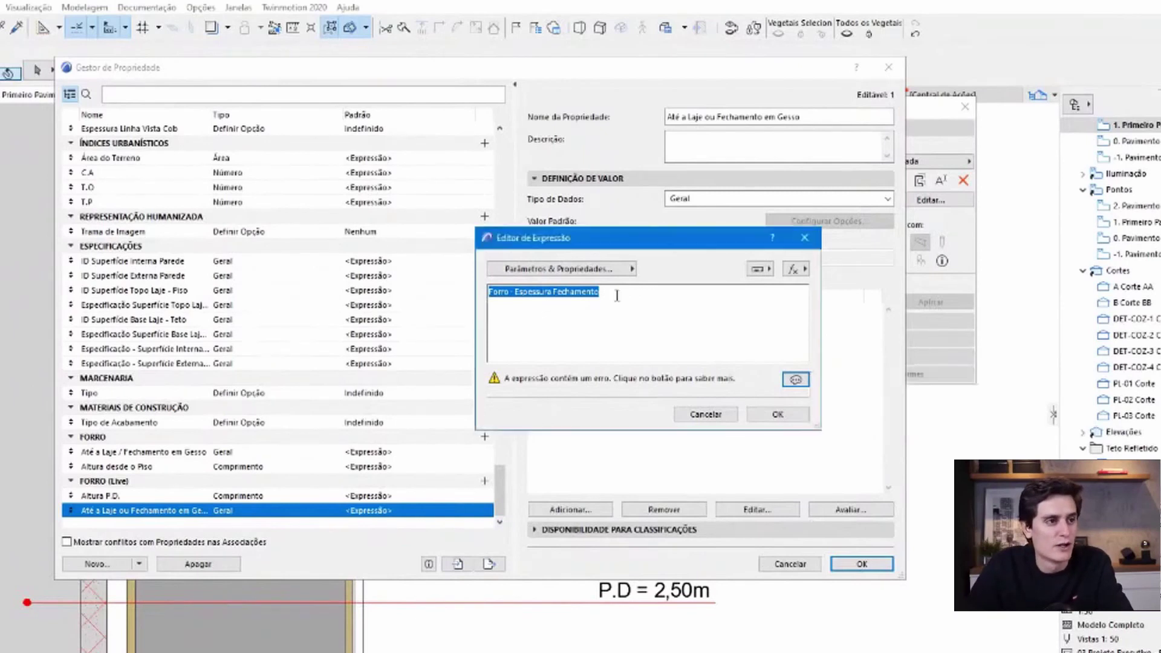
left_click_drag(621, 294, 487, 289)
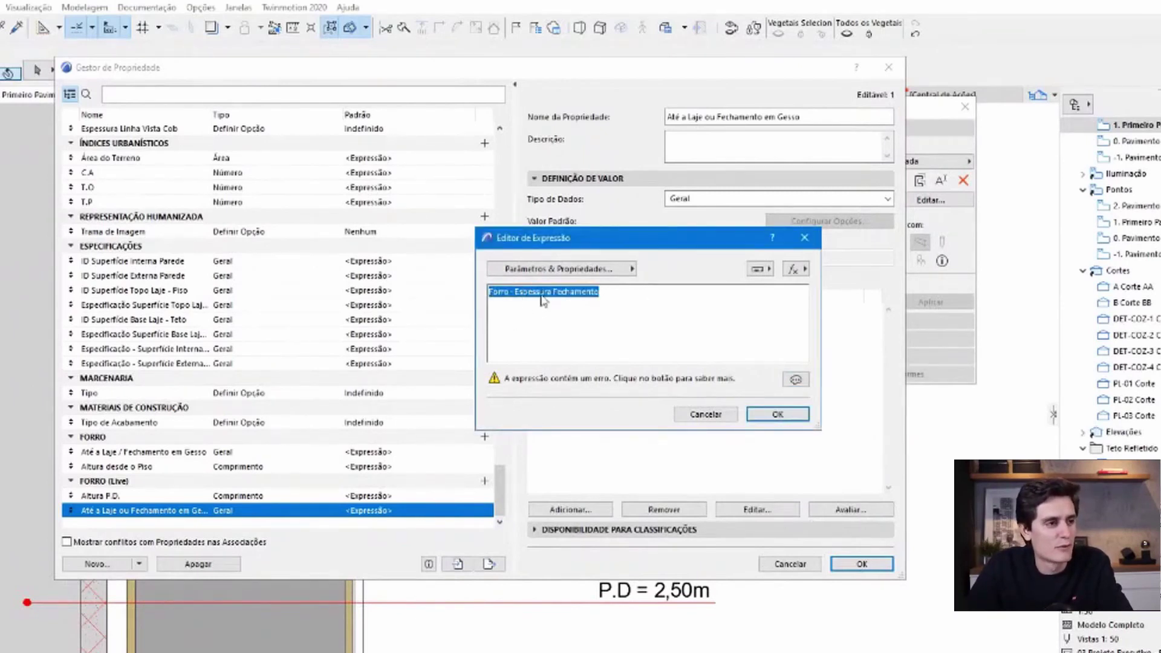
left_click(604, 294)
left_click_drag(623, 297, 488, 293)
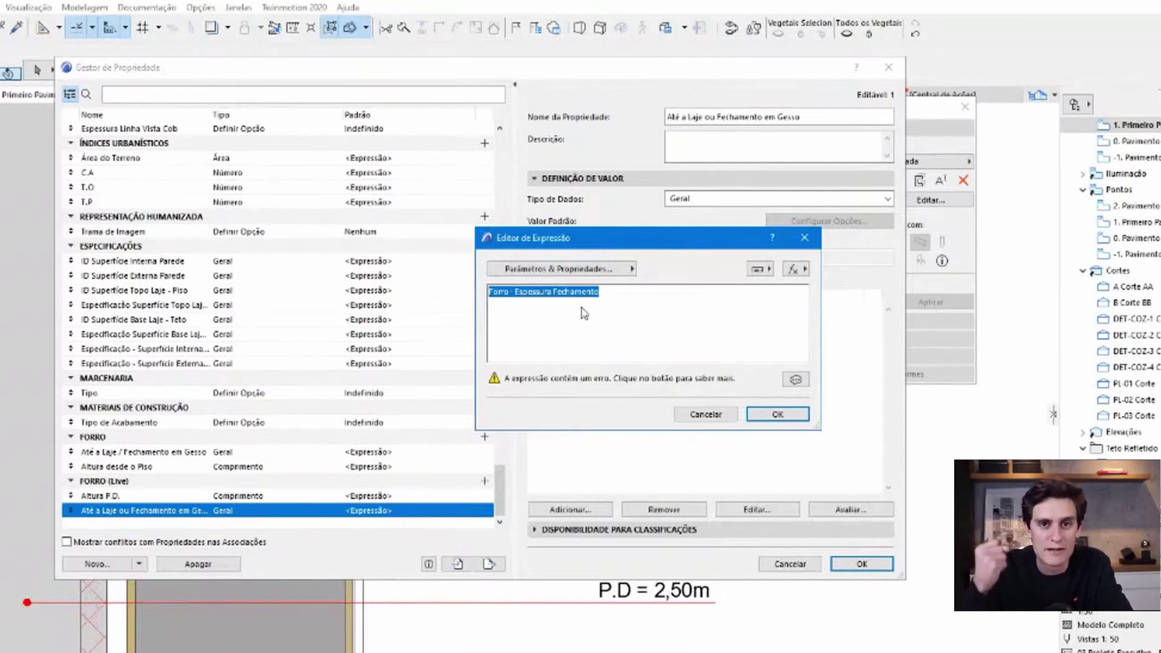
left_click(804, 271)
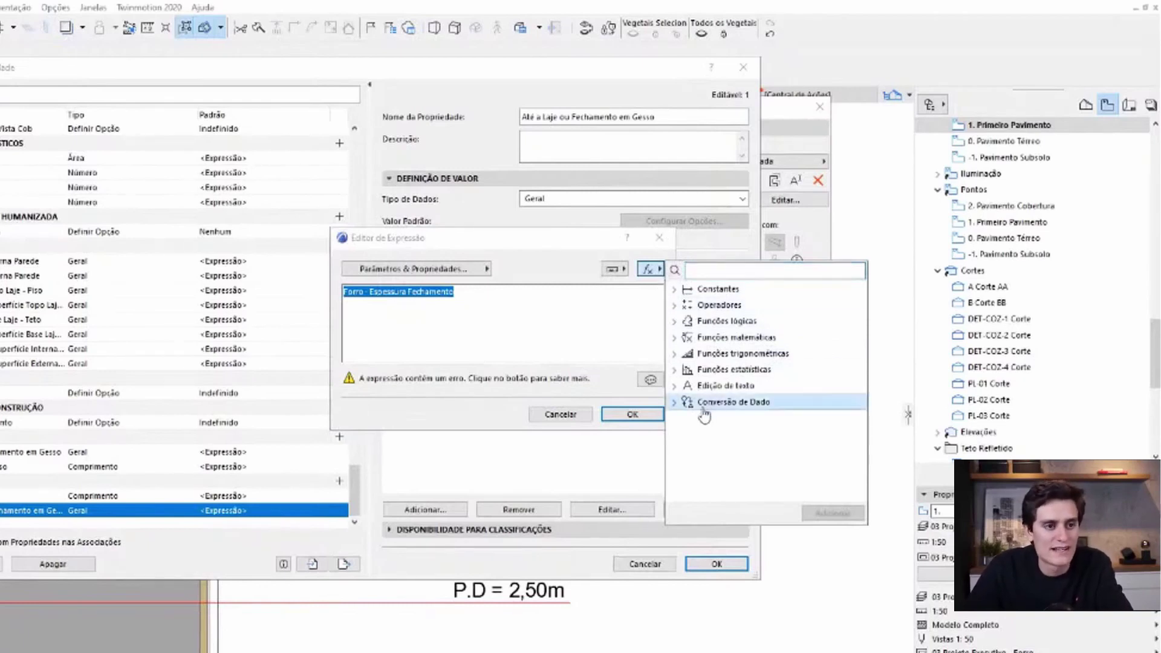
left_click(673, 403)
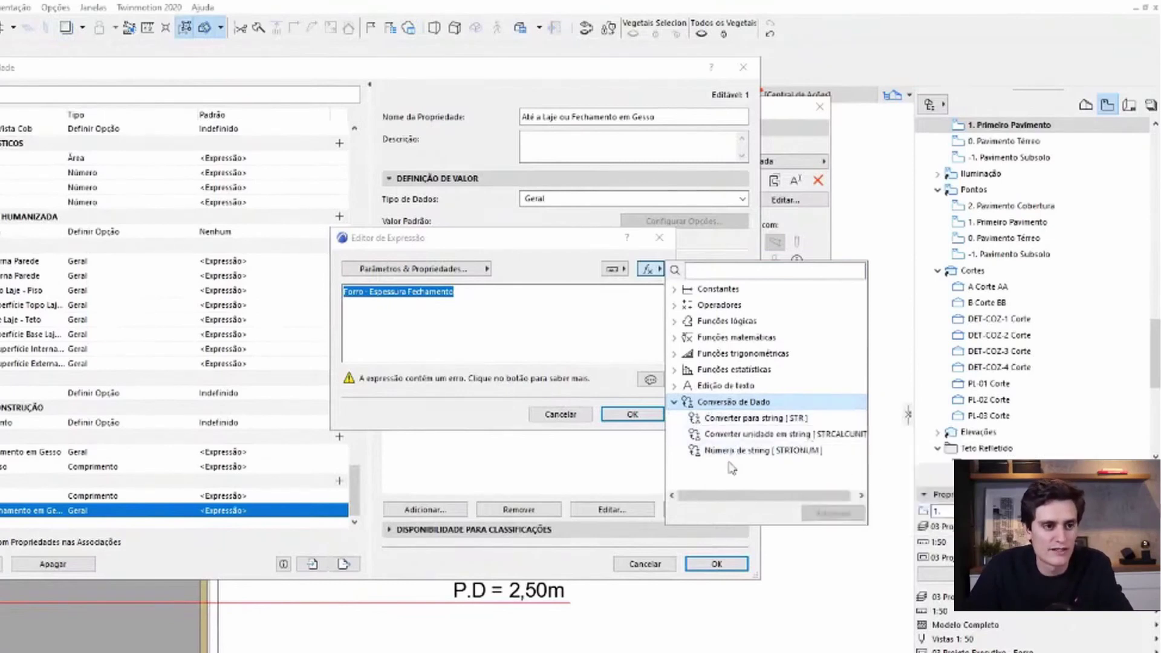
mouse_move(757, 433)
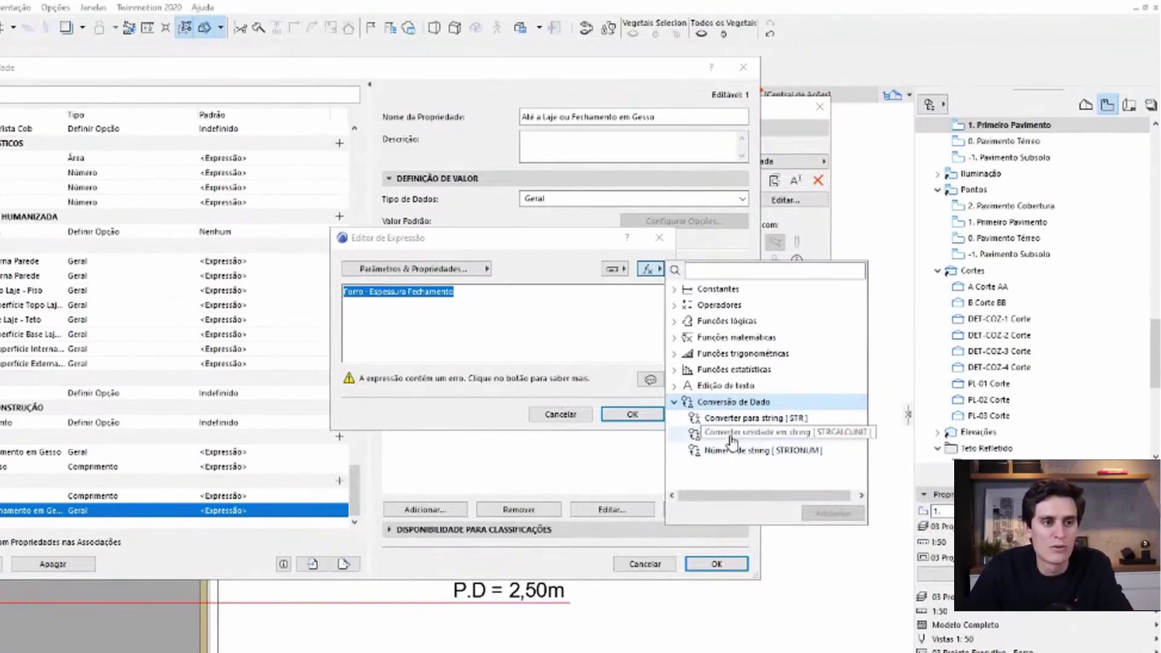
left_click(732, 439)
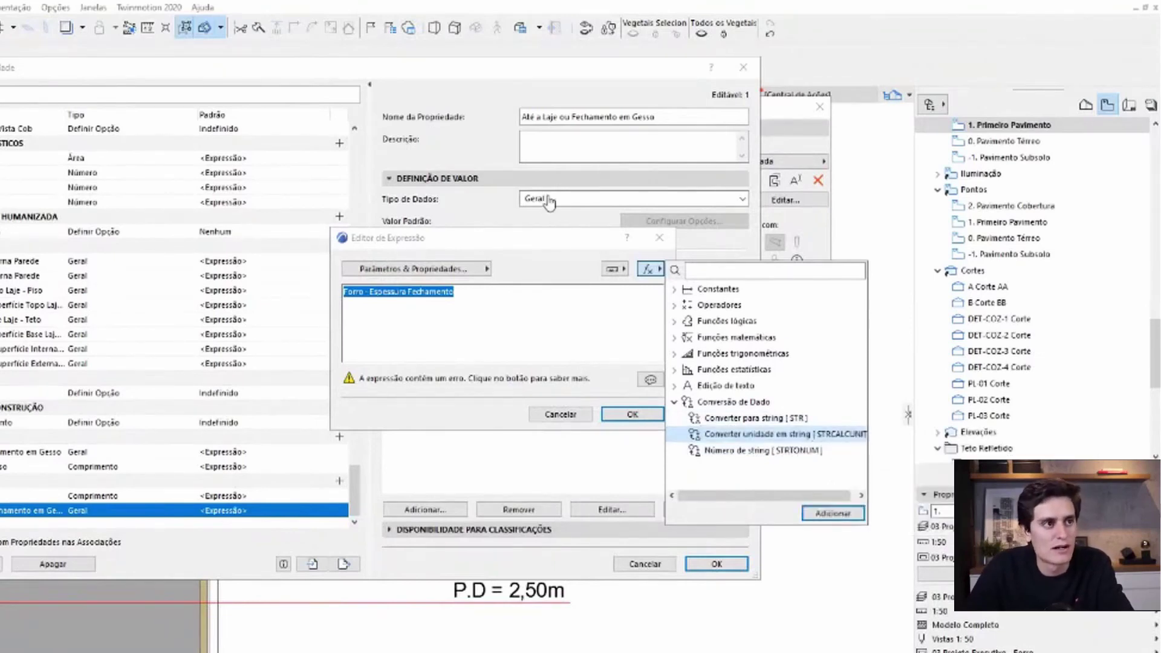
left_click(832, 513)
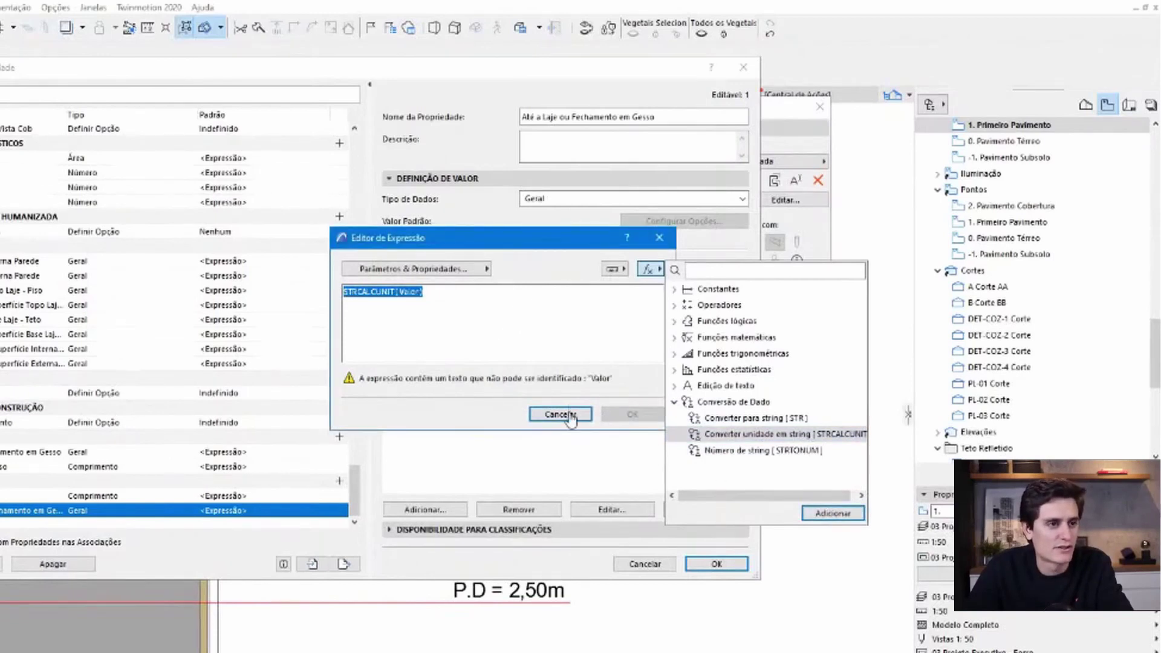
left_click(544, 337)
left_click_drag(448, 302, 267, 302)
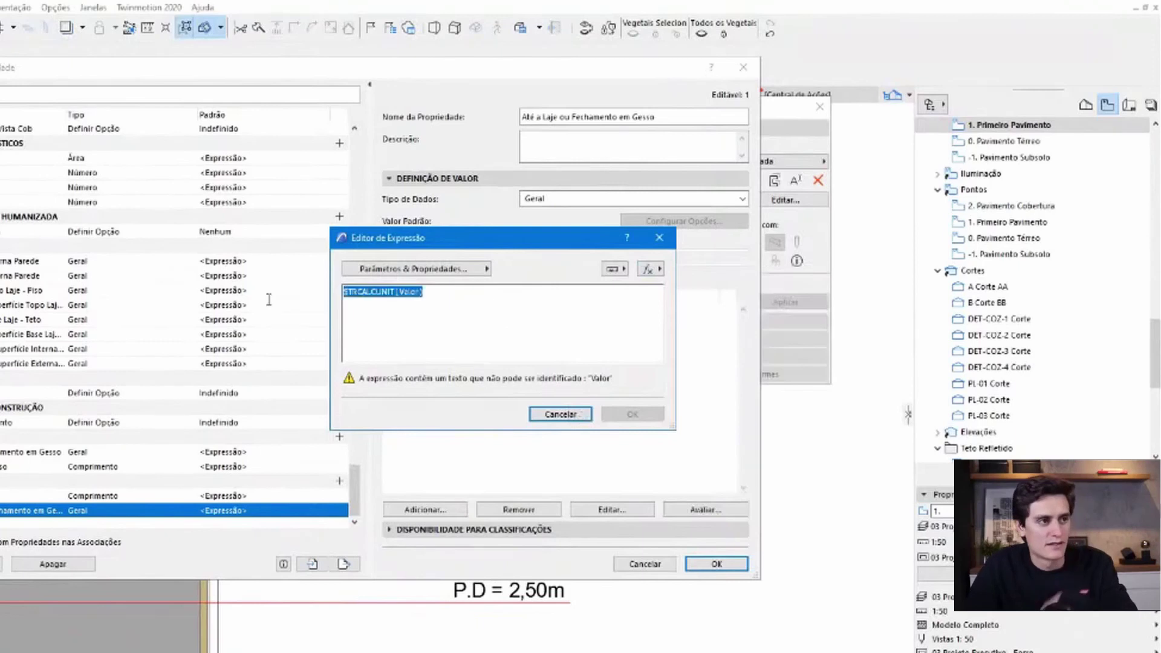
key("Delete")
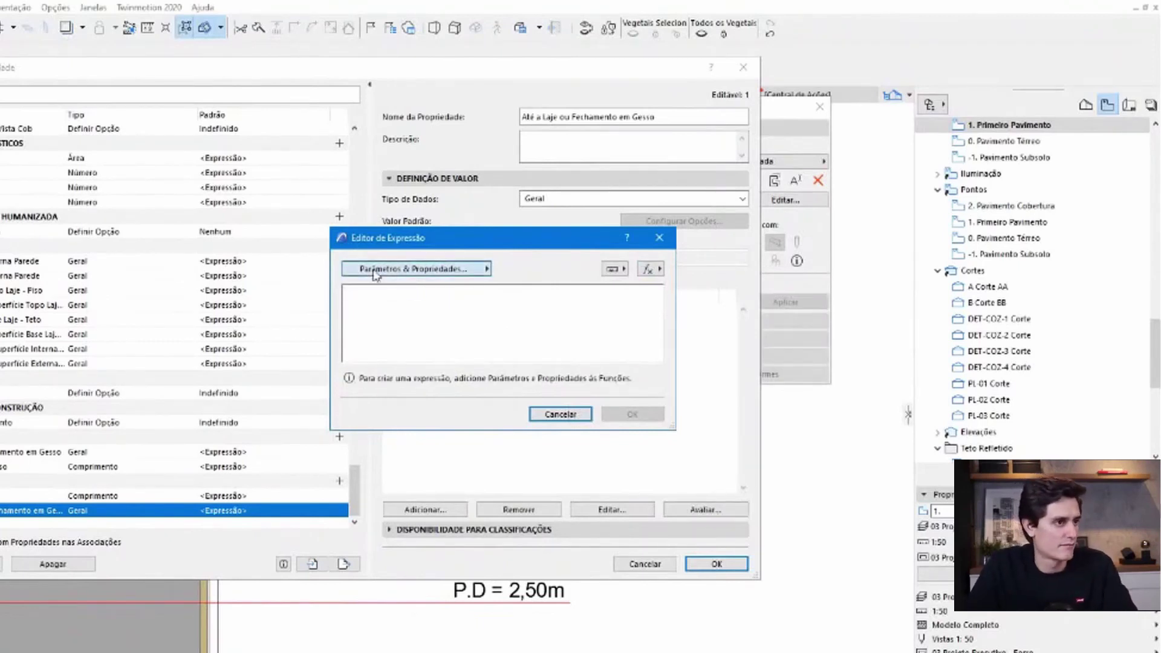
- Insert the Forro - Espessura Fechamento parameter into the expression
left_click(378, 270)
scroll(151, 605, "down", 3)
scroll(155, 620, "down", 4)
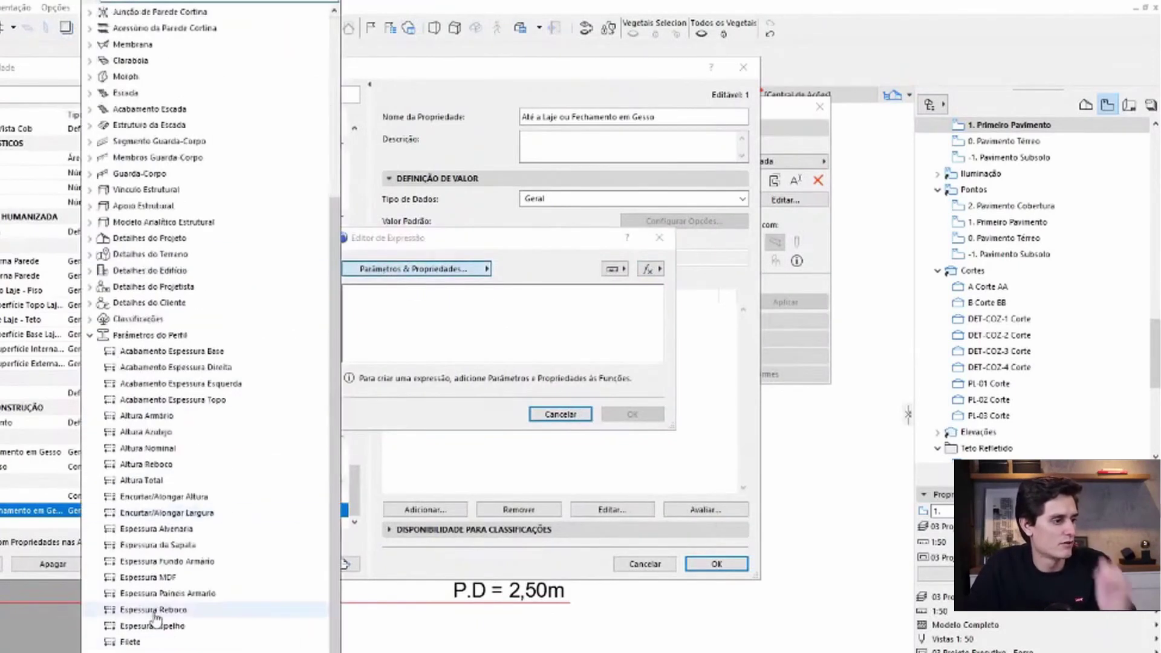
scroll(182, 580, "down", 3)
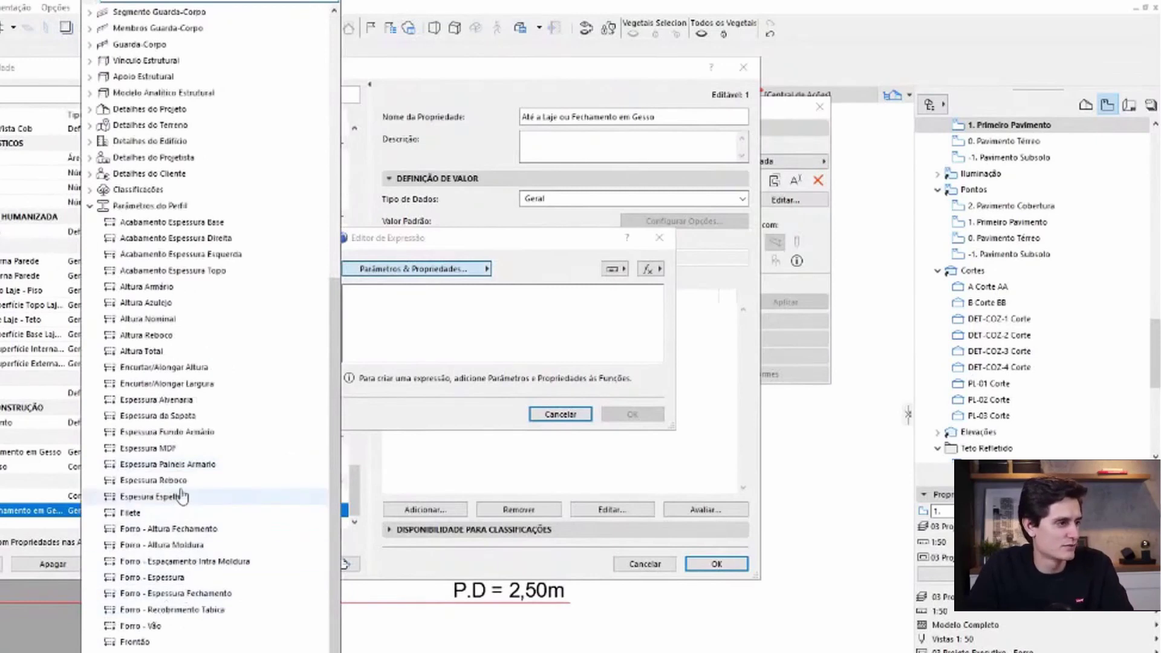
left_click(195, 593)
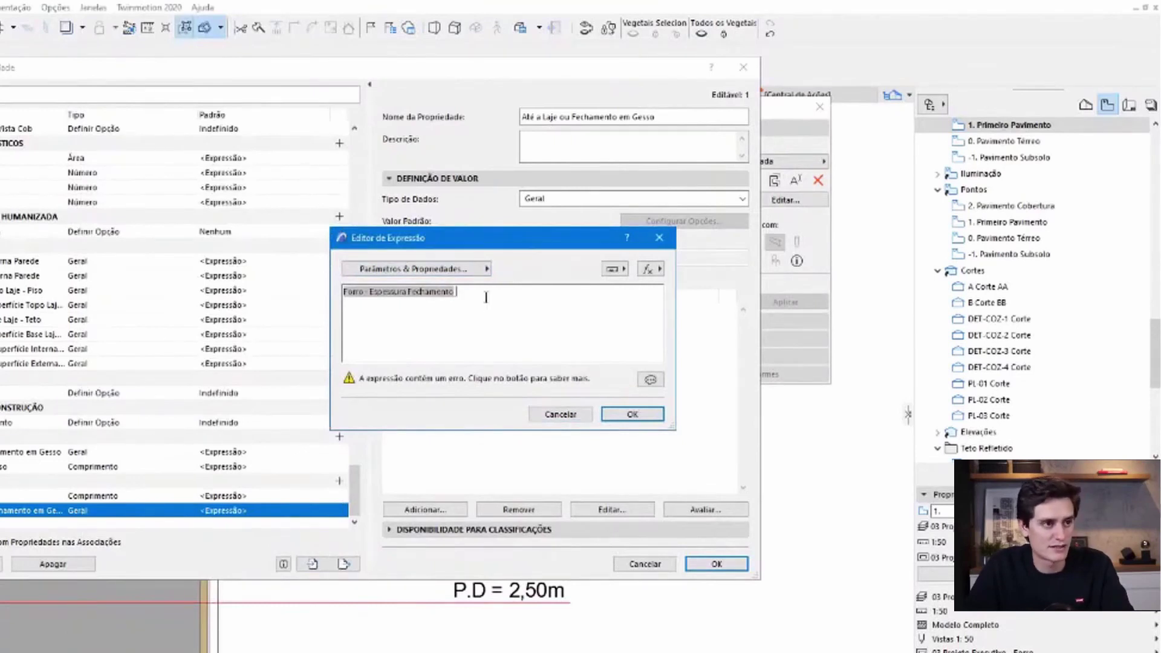
- Add the STRCALCUNIT function and paste the parameter in place of its Valor argument
left_click(650, 269)
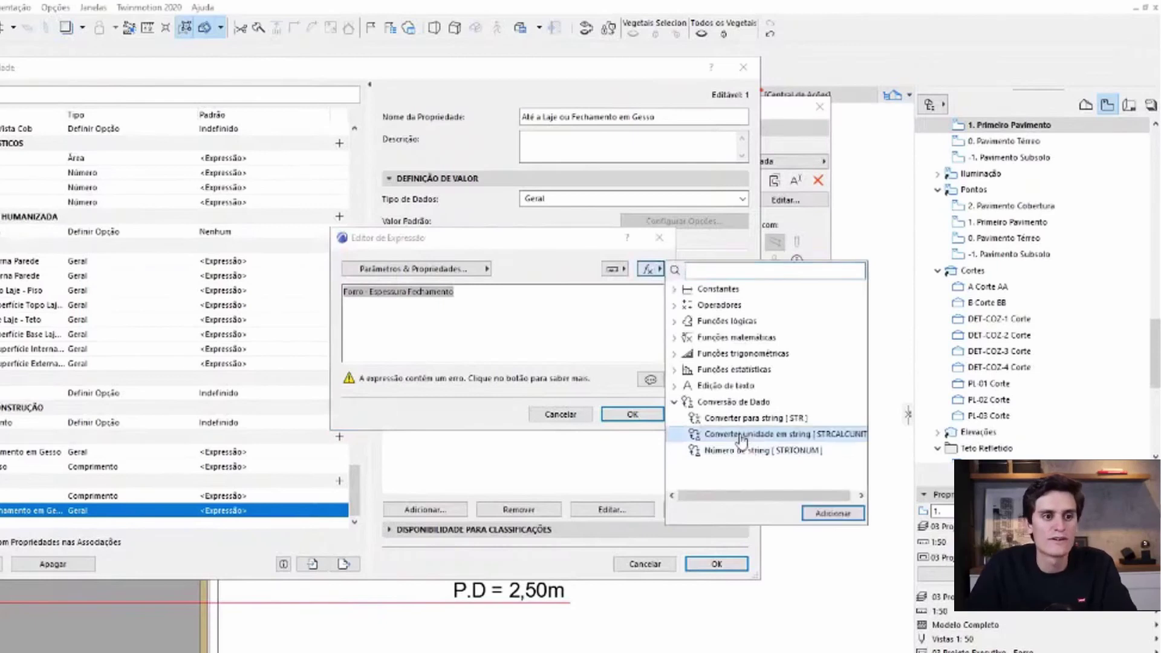
left_click(742, 434)
left_click(833, 513)
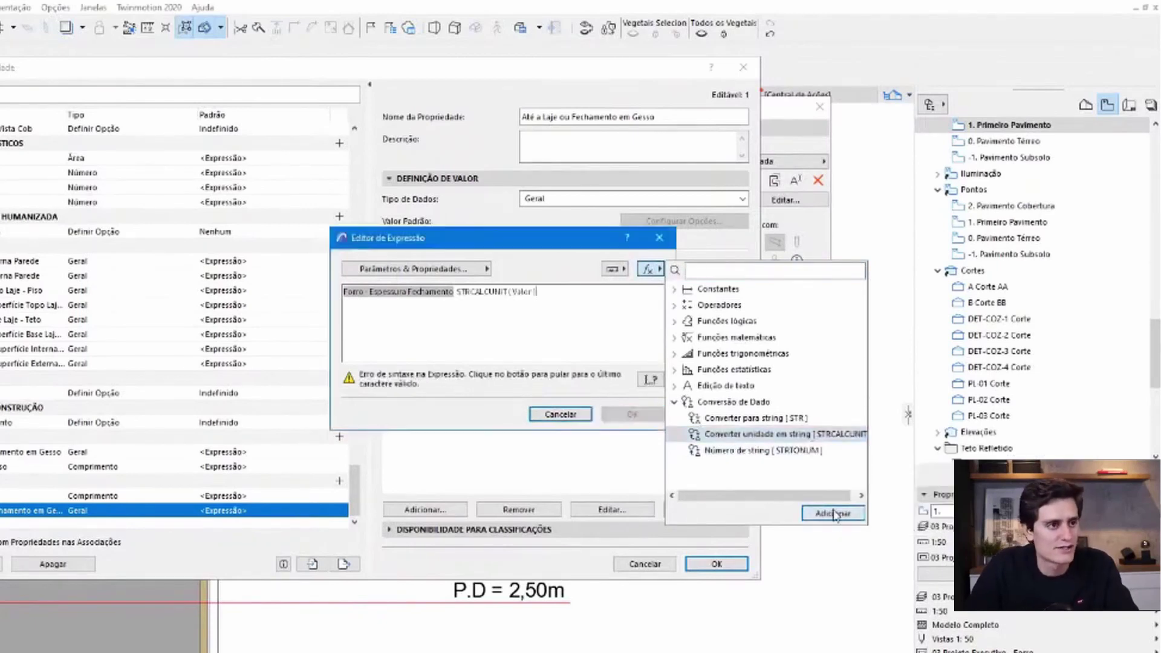
left_click(553, 313)
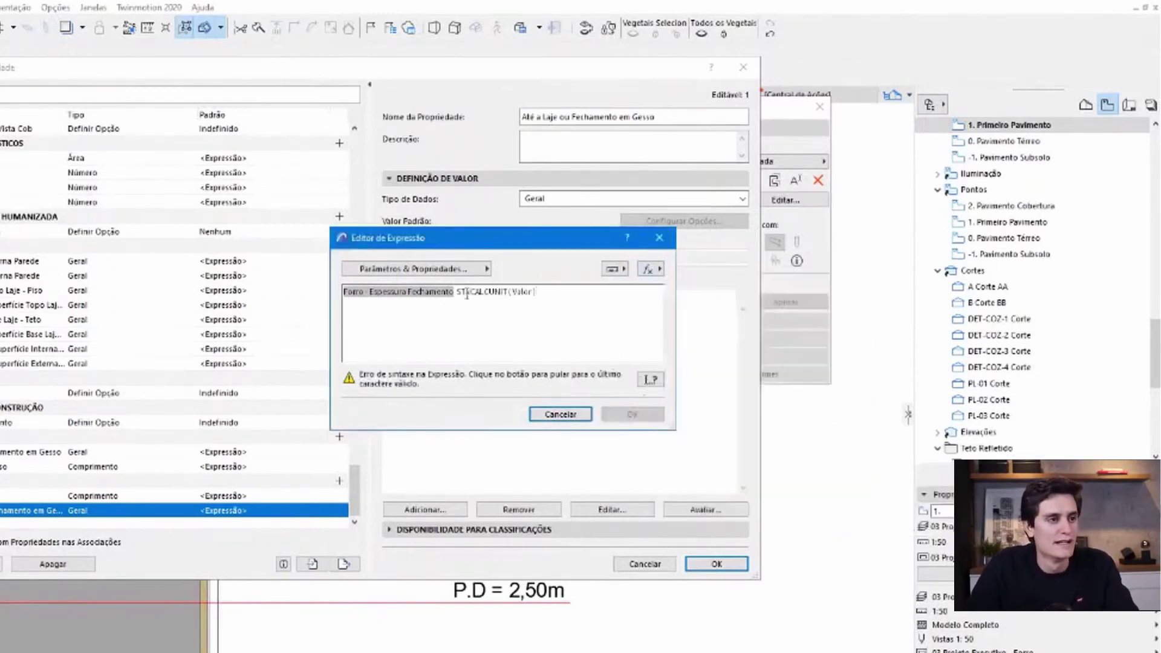
mouse_move(466, 292)
left_mouse_down()
mouse_move(540, 290)
mouse_move(517, 292)
left_mouse_up()
left_click(502, 293)
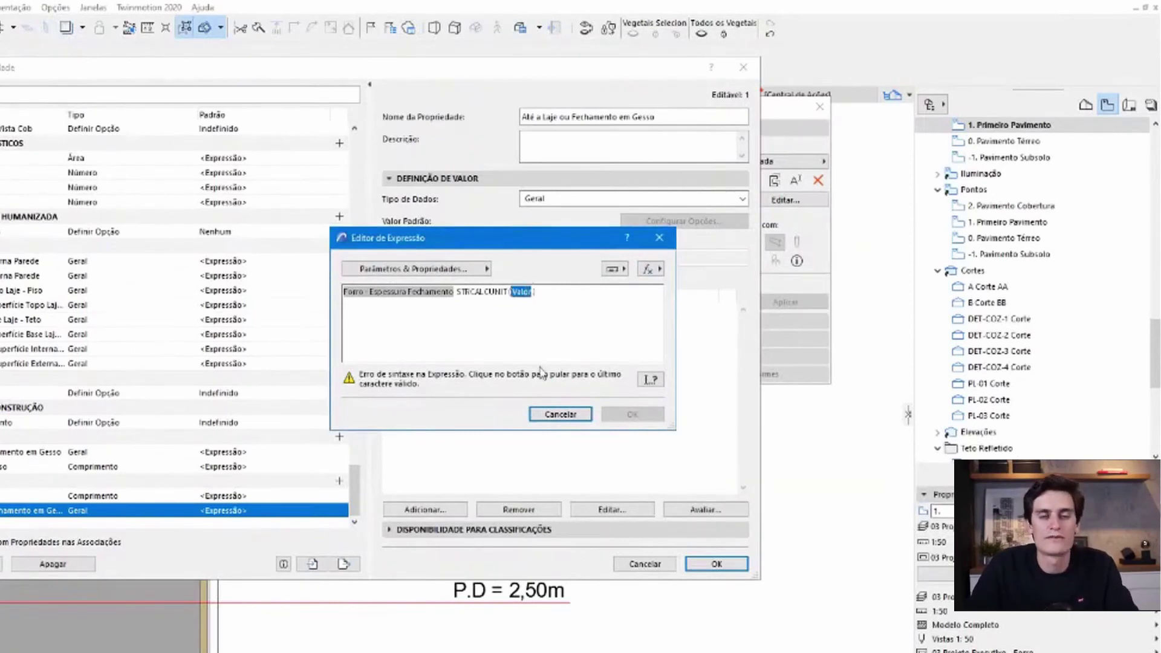
left_click(454, 292)
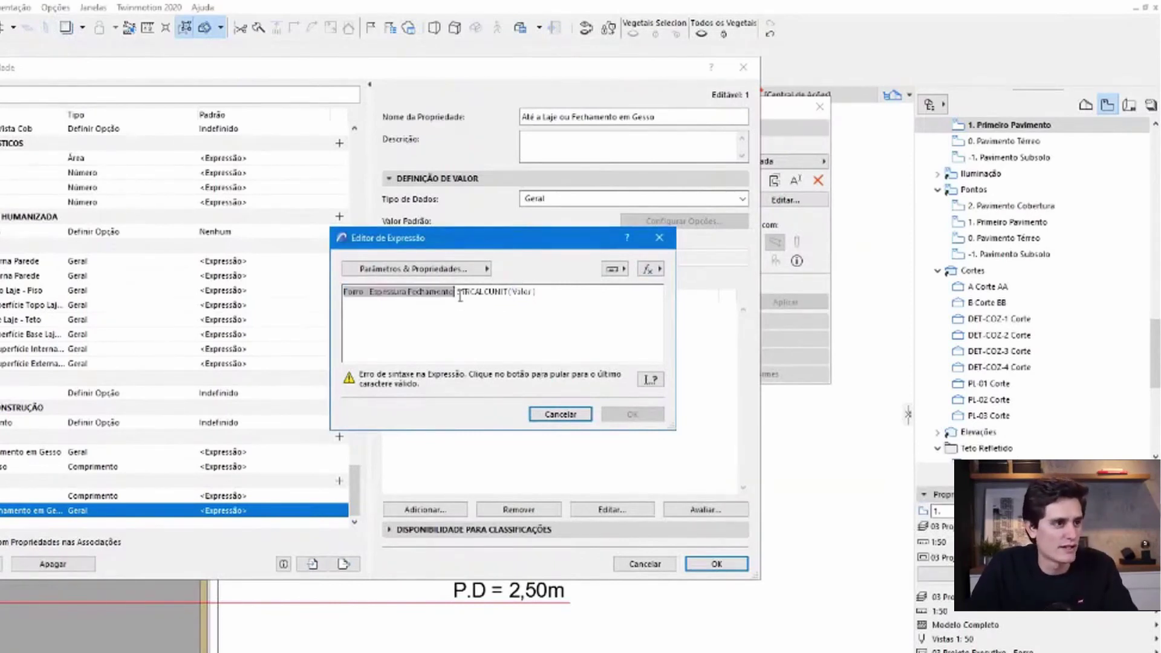
left_click(454, 292)
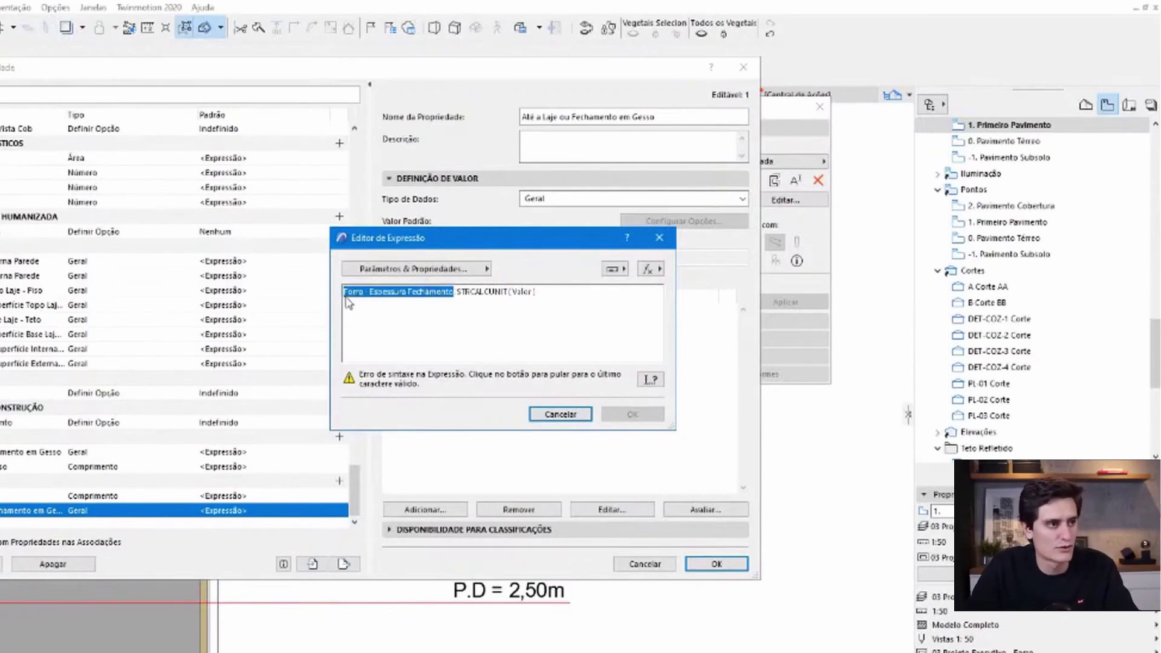
key("Delete")
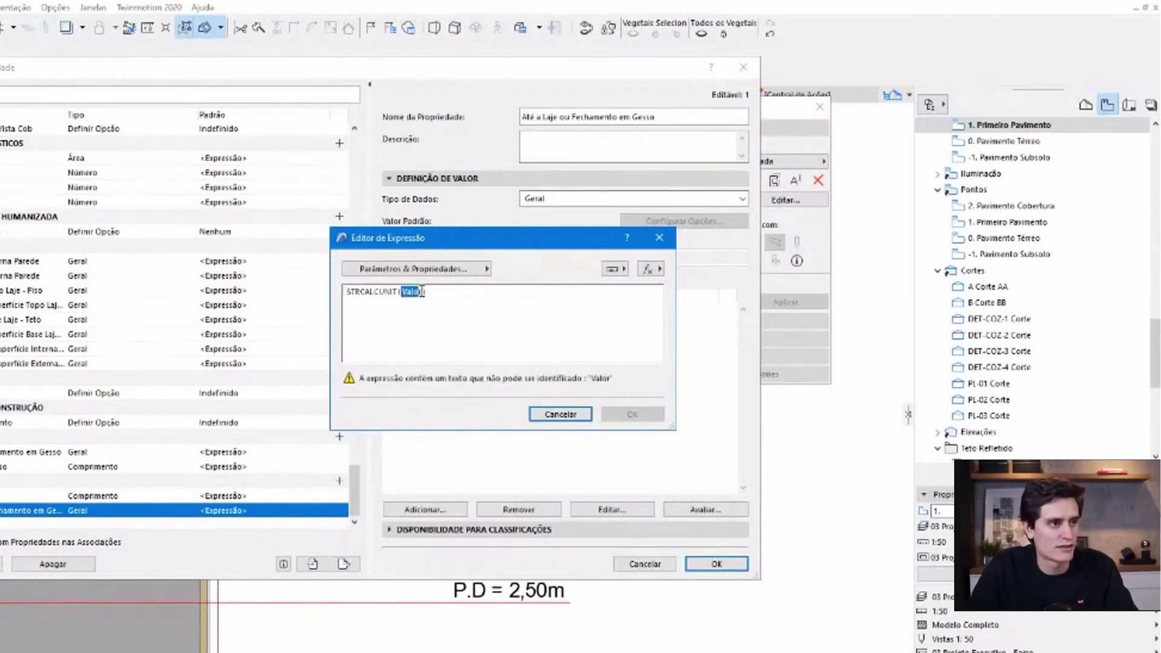
key("ctrl+v")
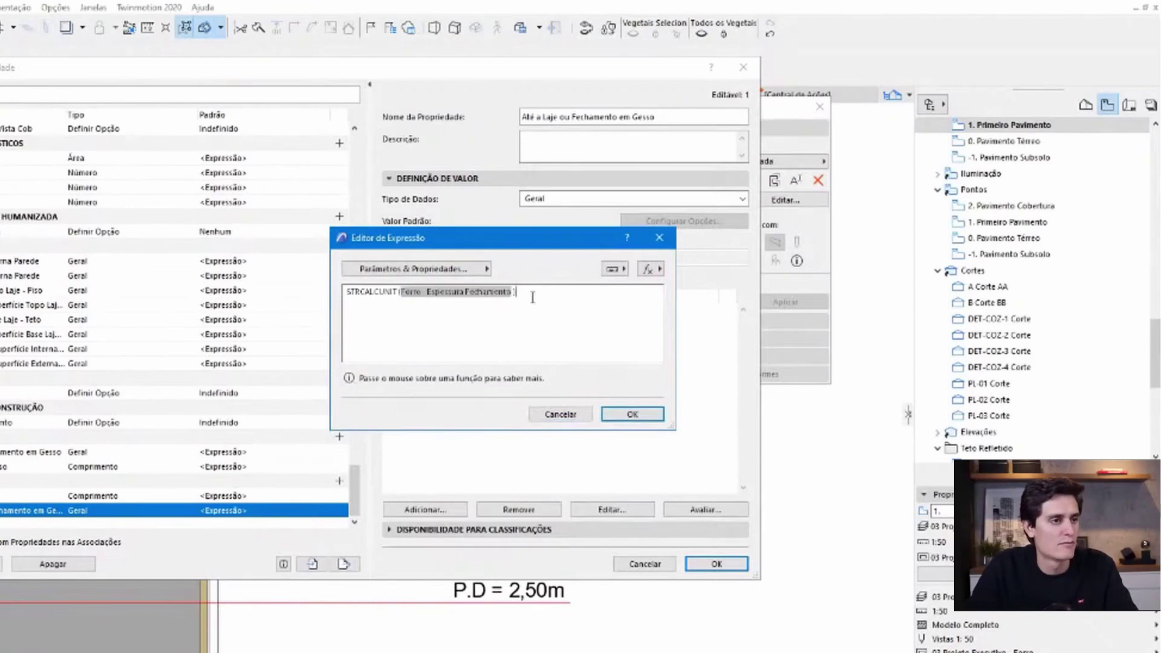
left_click(464, 292)
- Browse the logical functions in the operators and functions list without making changes
left_click(516, 293)
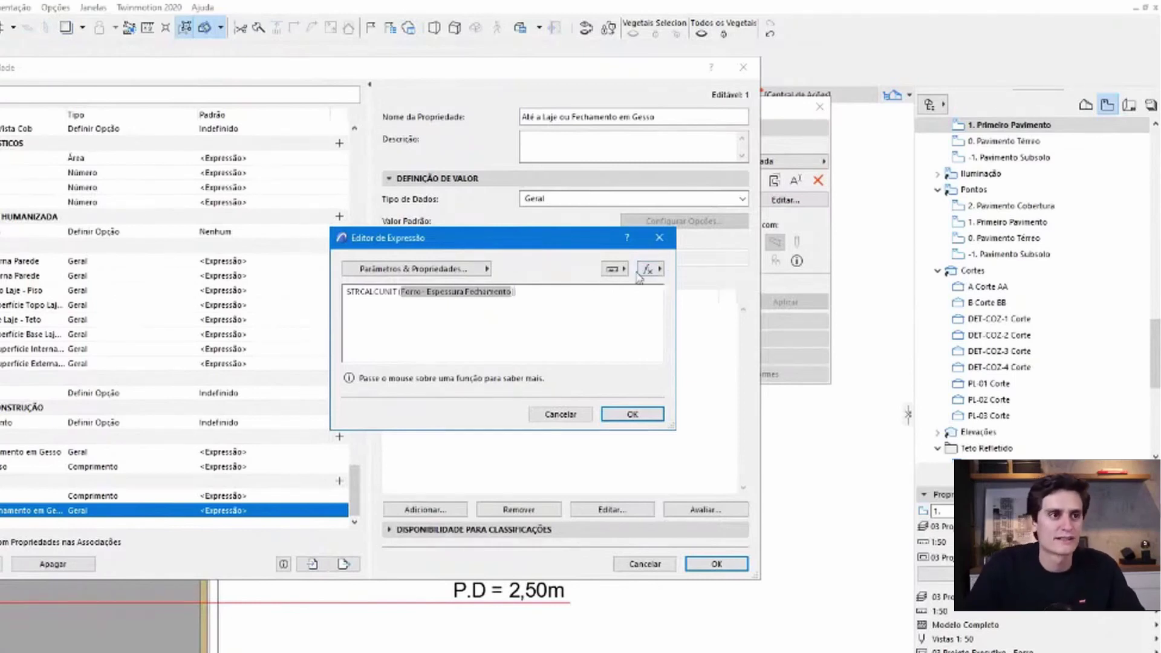
left_click(661, 270)
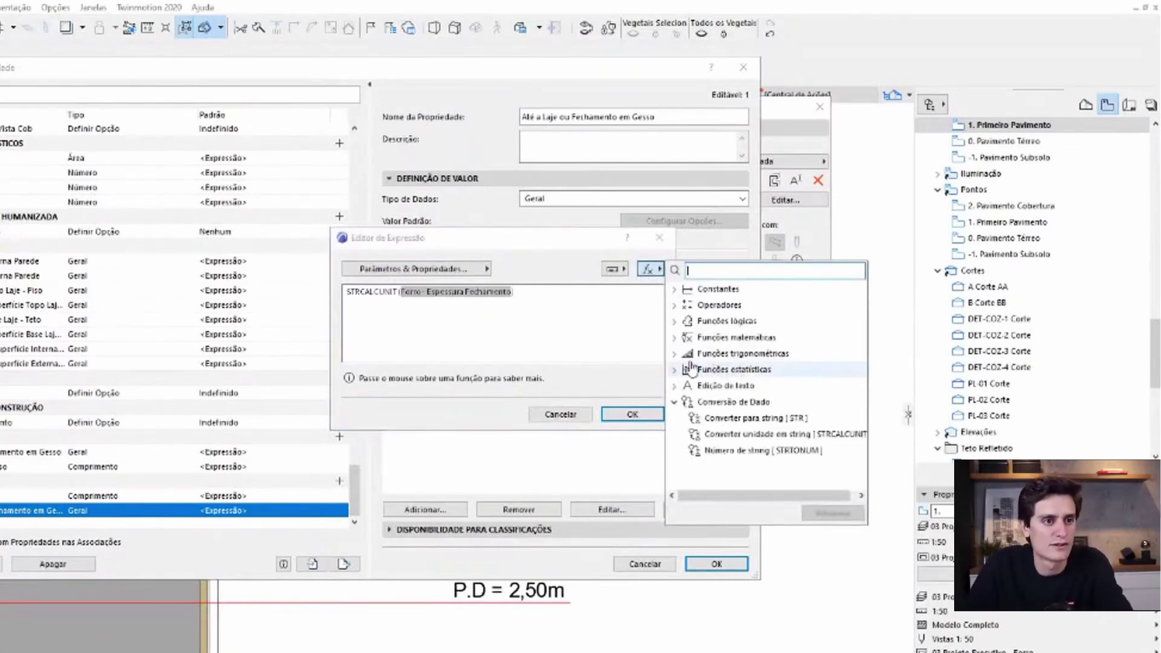
left_click(675, 321)
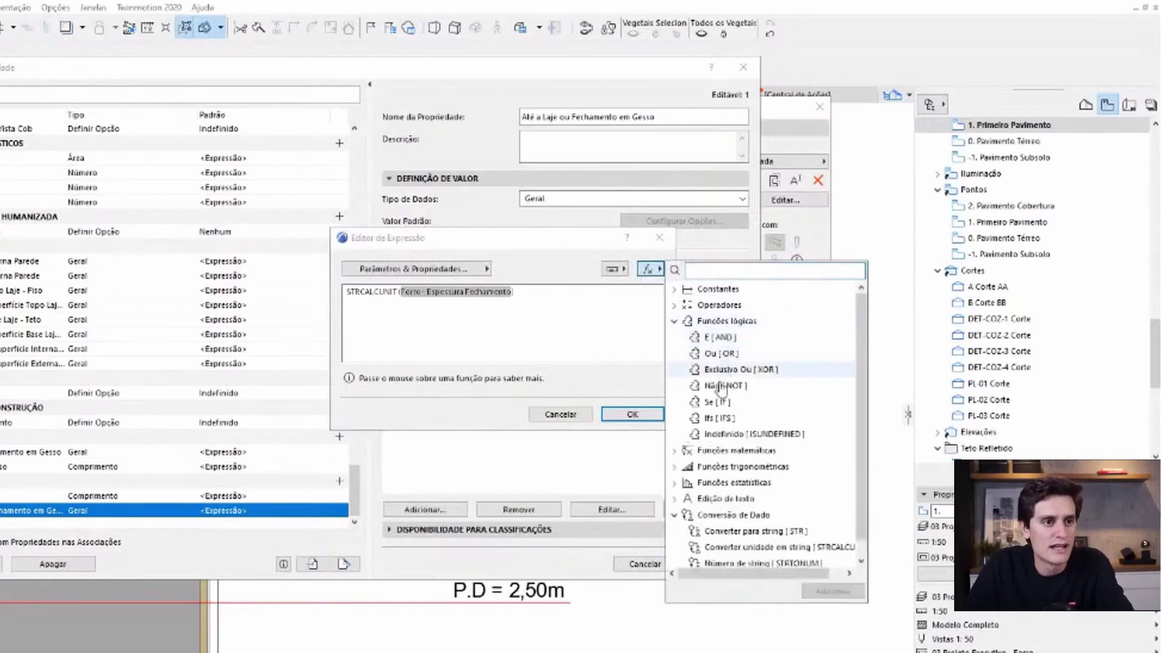
left_click(603, 321)
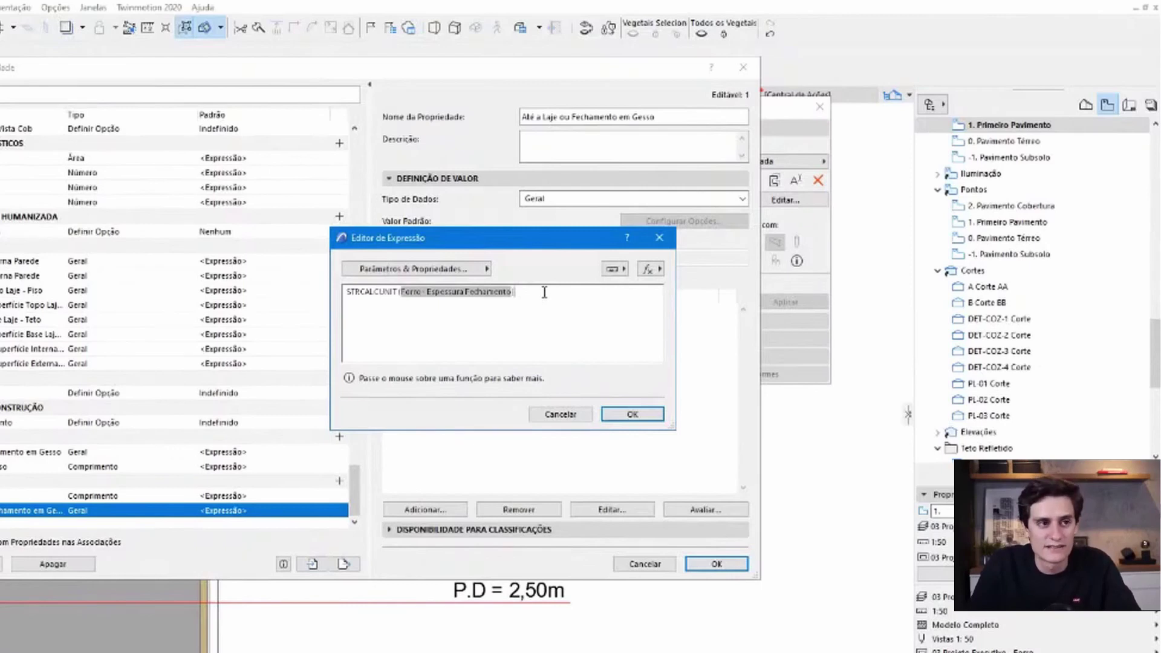
- Reinsert Forro - Espessura Fechamento inside STRCALCUNIT and confirm the expression
left_click(437, 293)
left_click(348, 275)
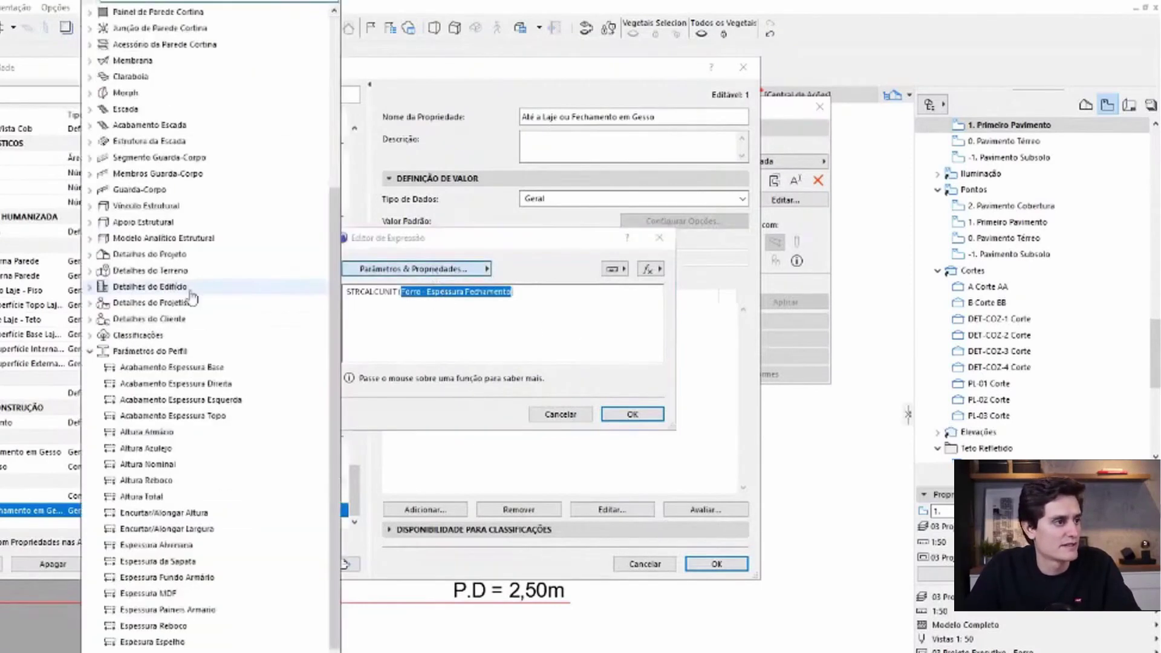
scroll(151, 393, "down", 3)
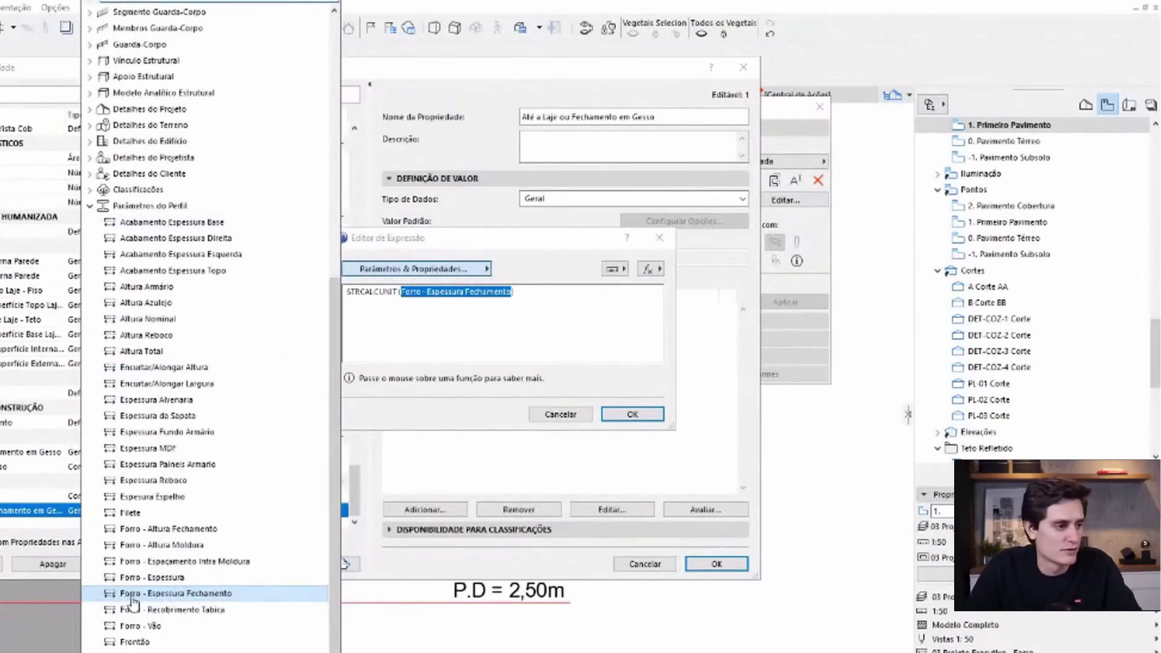
left_click(414, 338)
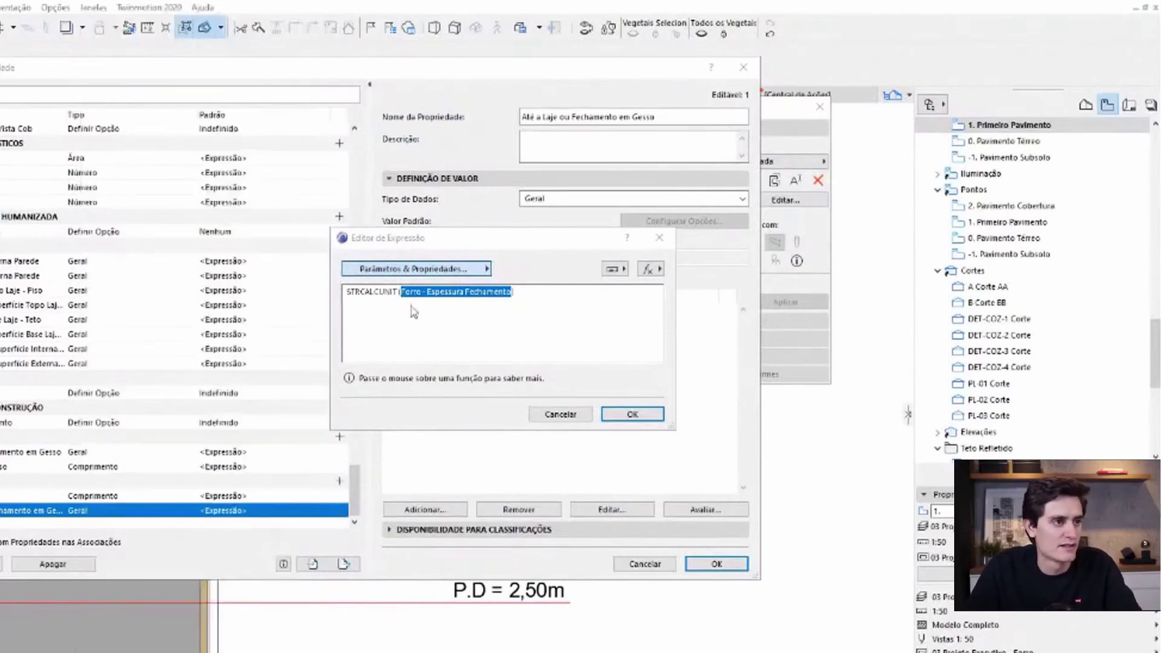
triple_click(356, 289)
left_click(626, 412)
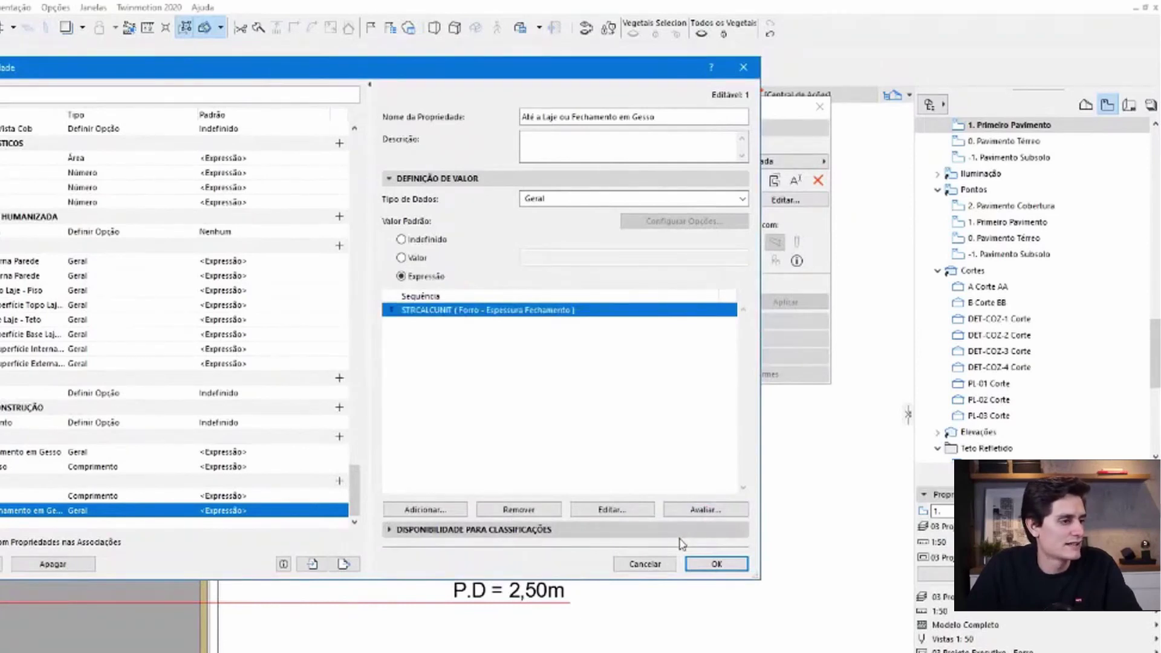
- Evaluate the expression, then restrict availability to the custom Forro classification found by searching 'forro'
left_click(721, 519)
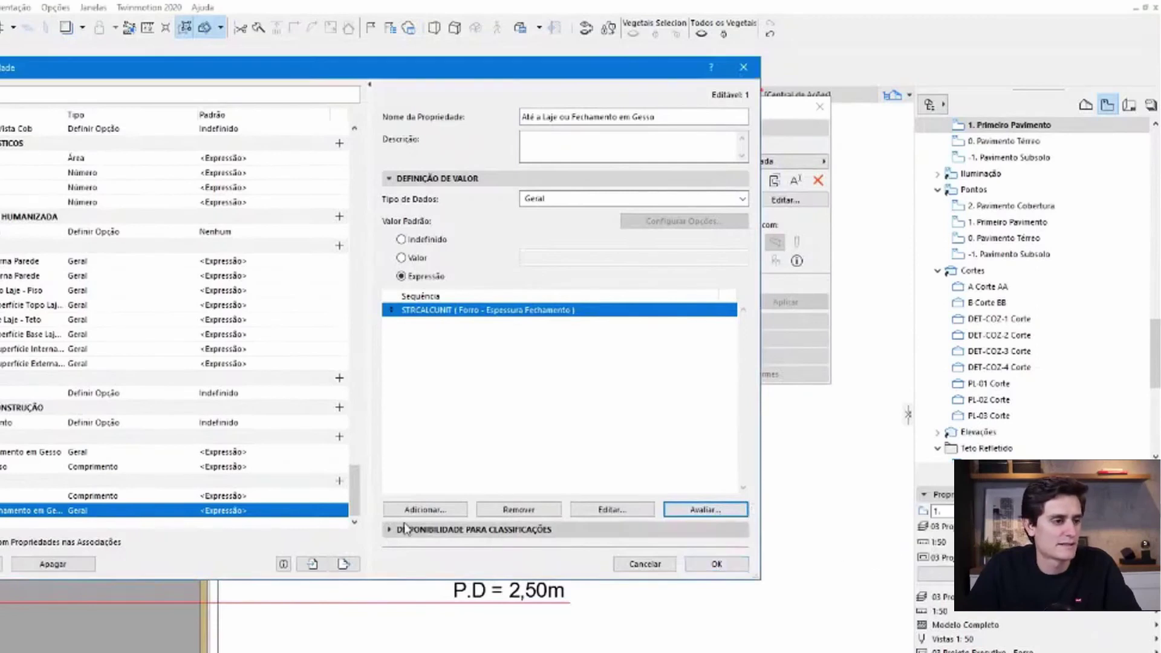
left_click(402, 530)
left_click(403, 278)
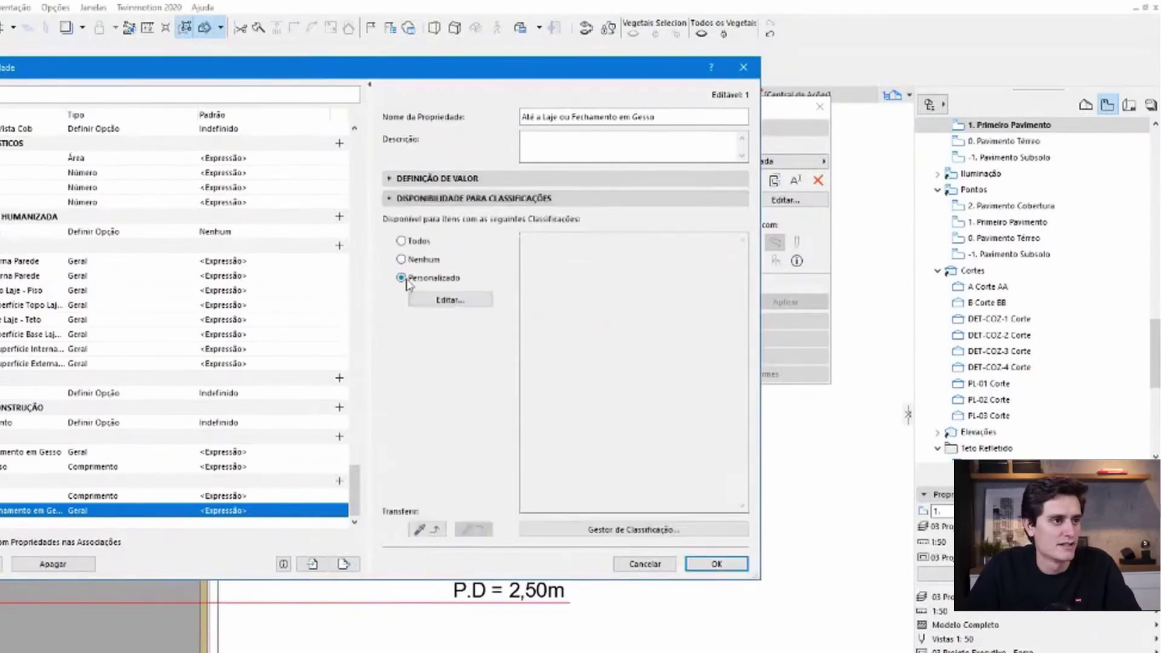
left_click(448, 301)
type("foo")
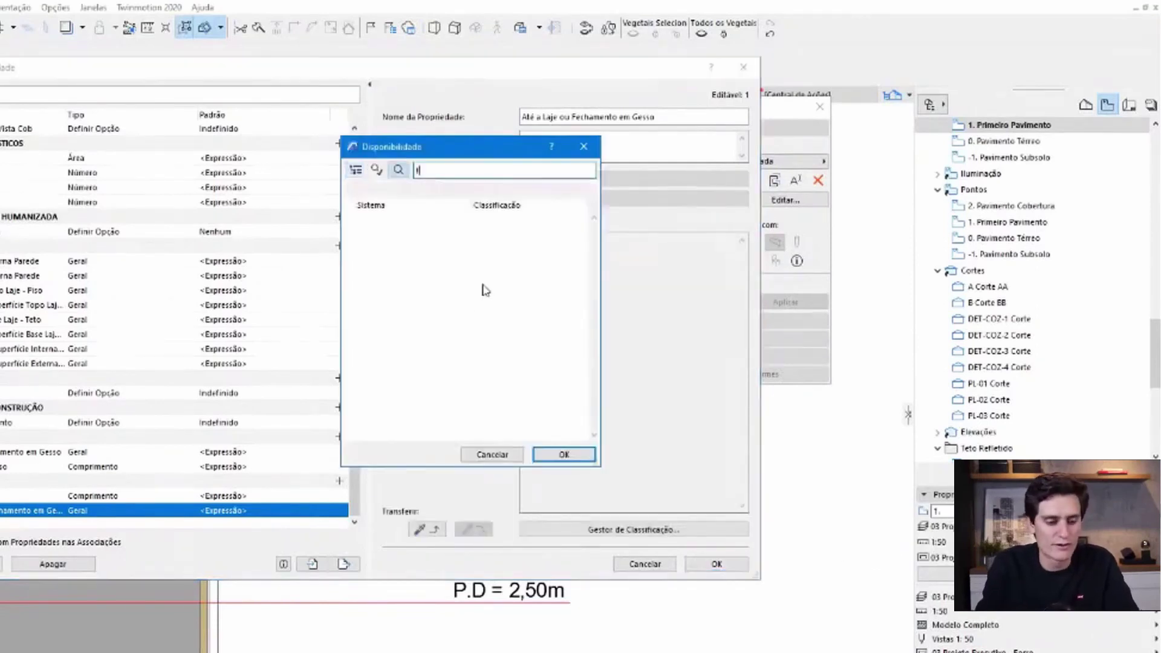
key("BackSpace")
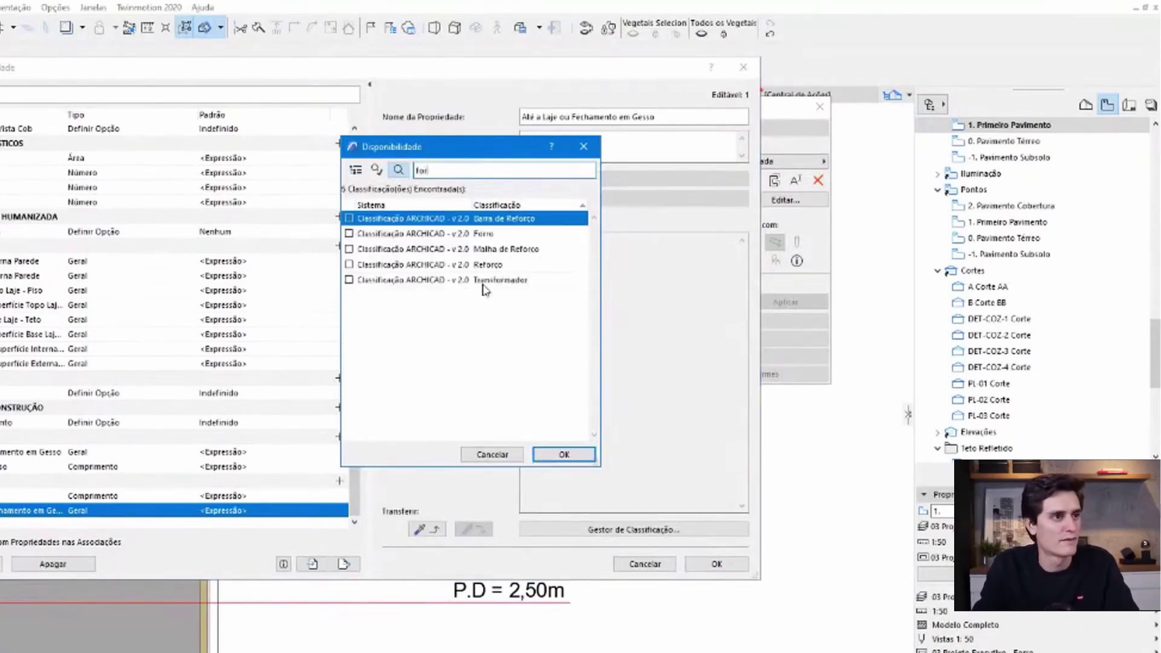
type("rro")
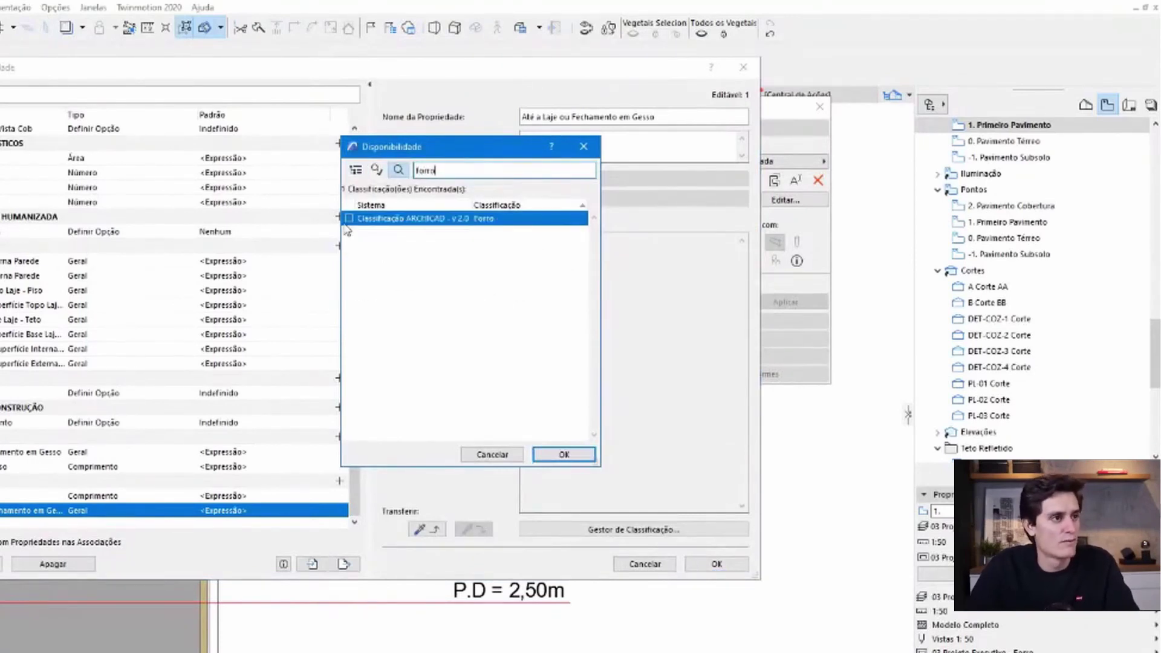
left_click(349, 219)
left_click(577, 458)
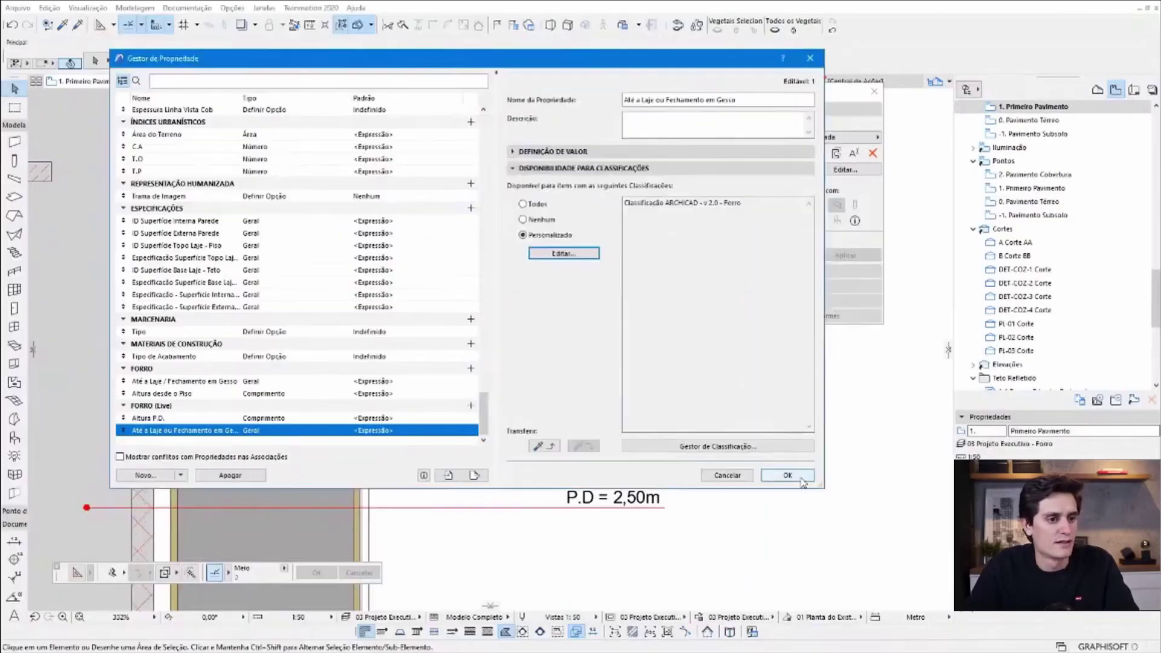
- Apply the property settings, select the ceiling closure piece beside the Quarto, and reopen the Property Manager
left_click(796, 482)
scroll(528, 347, "down", 5)
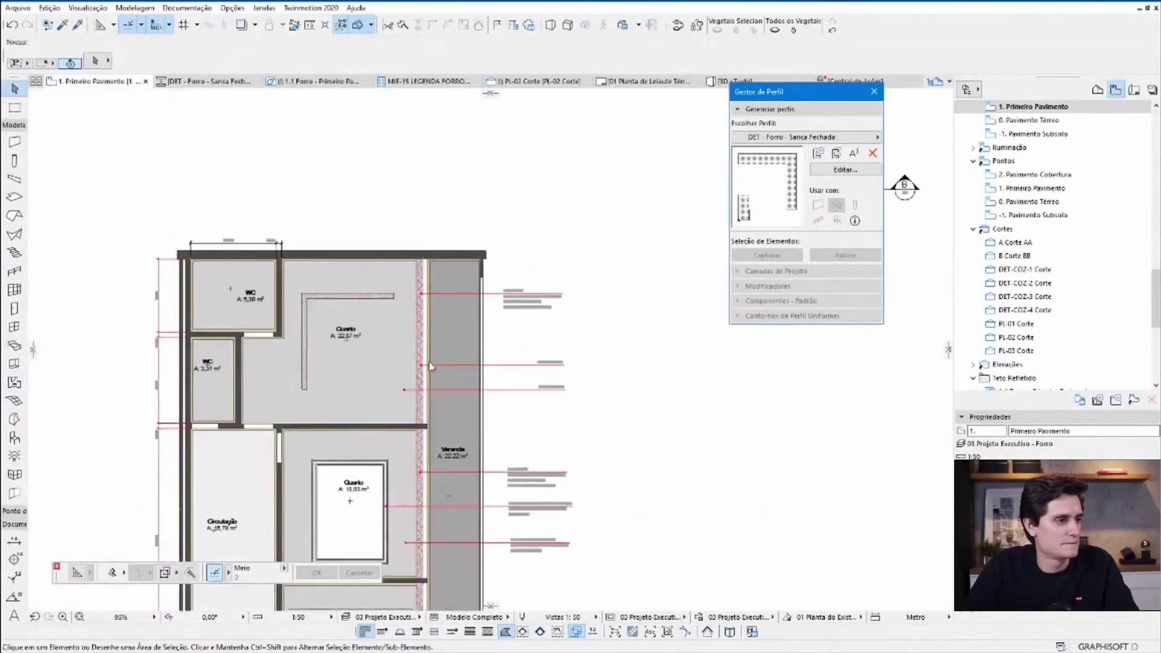
scroll(430, 366, "up", 2)
scroll(429, 366, "up", 1)
left_click(382, 302)
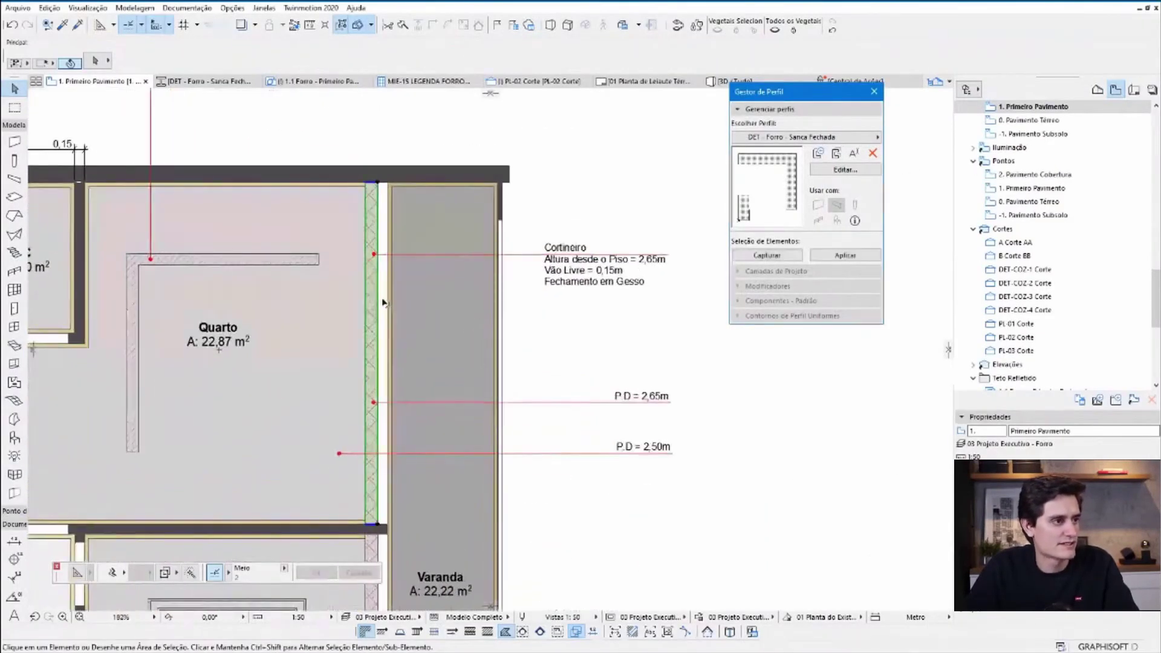
left_click(233, 8)
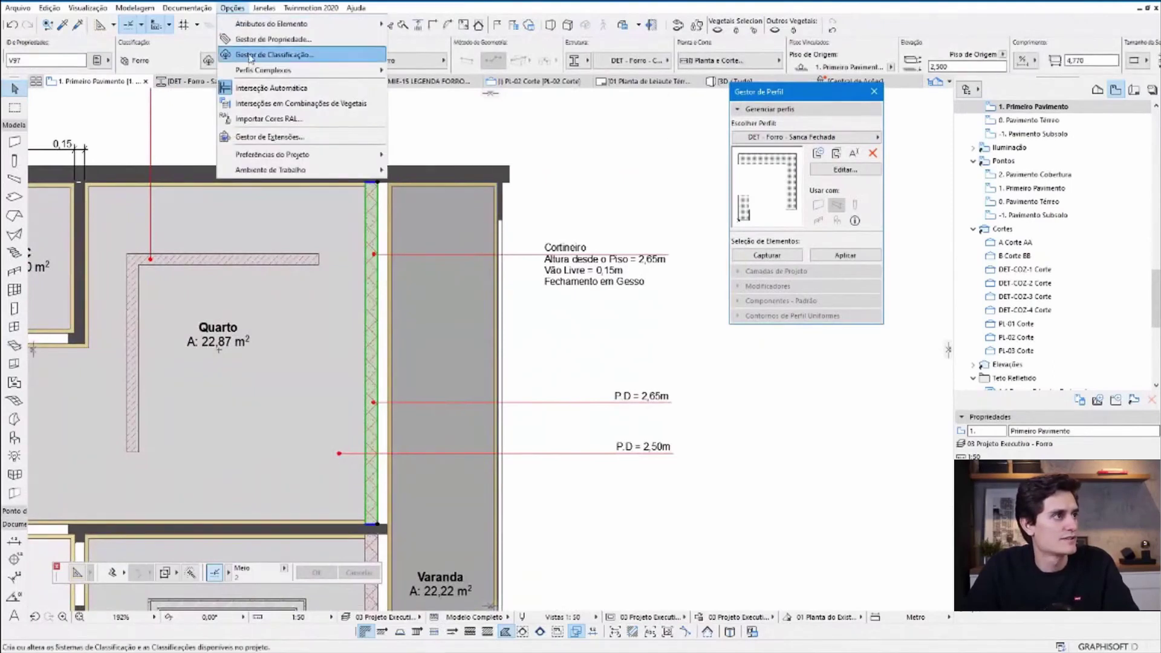
left_click(250, 39)
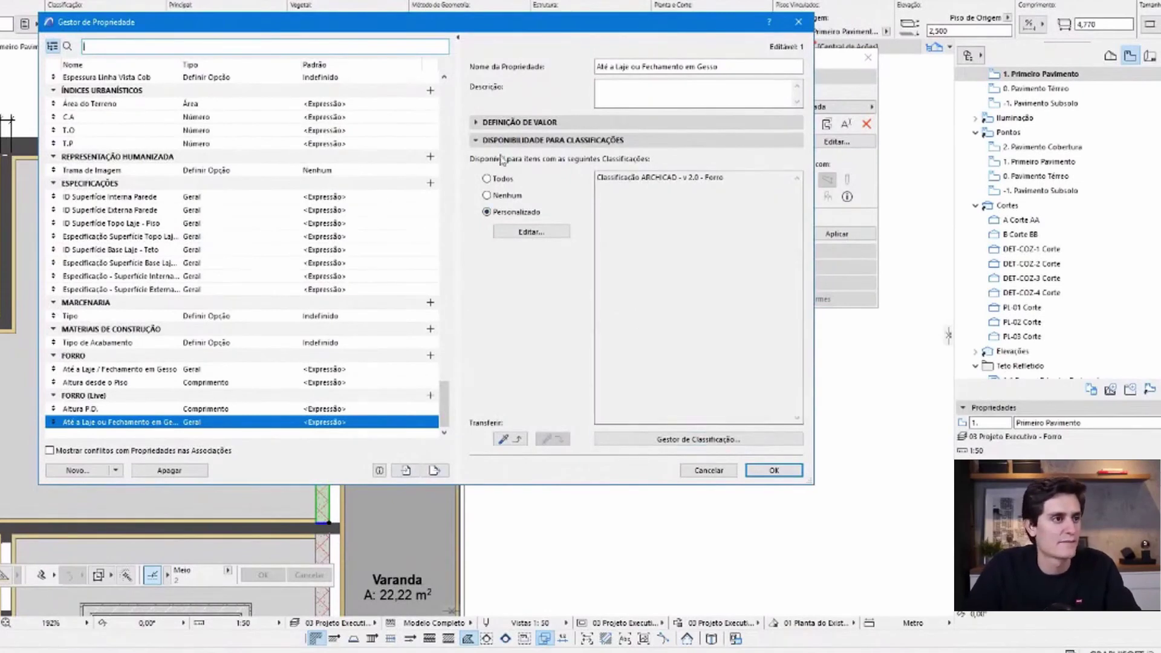
- Expand Definição de Valor and evaluate it, getting 0,03 for the selected ceiling piece
left_click(510, 122)
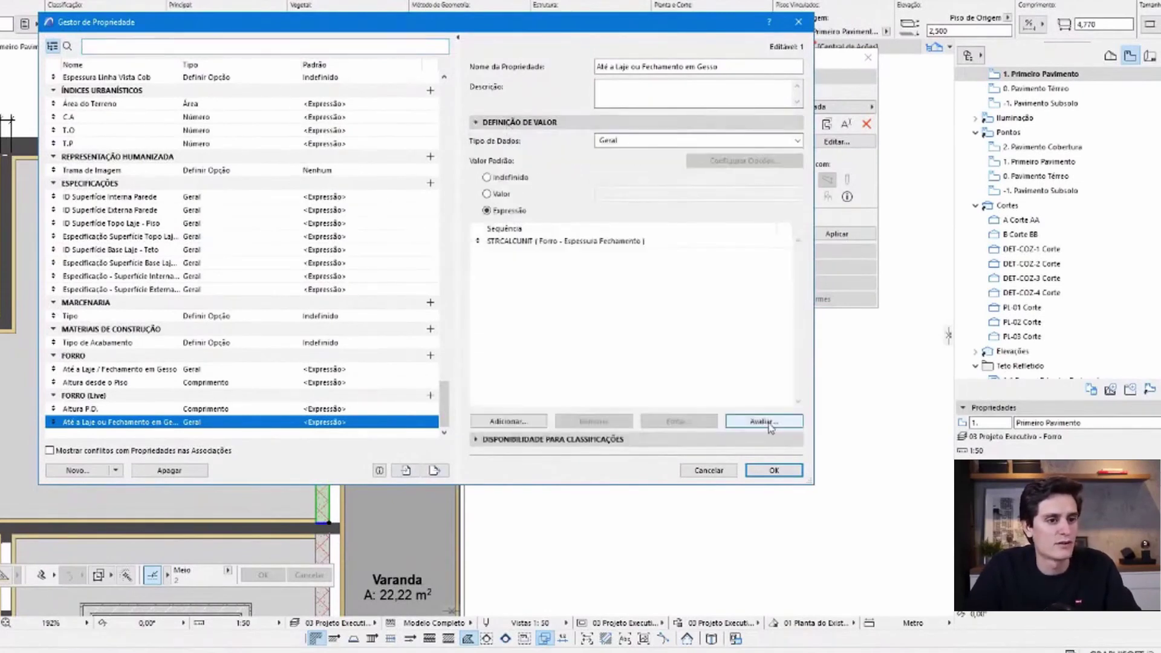
left_click(763, 422)
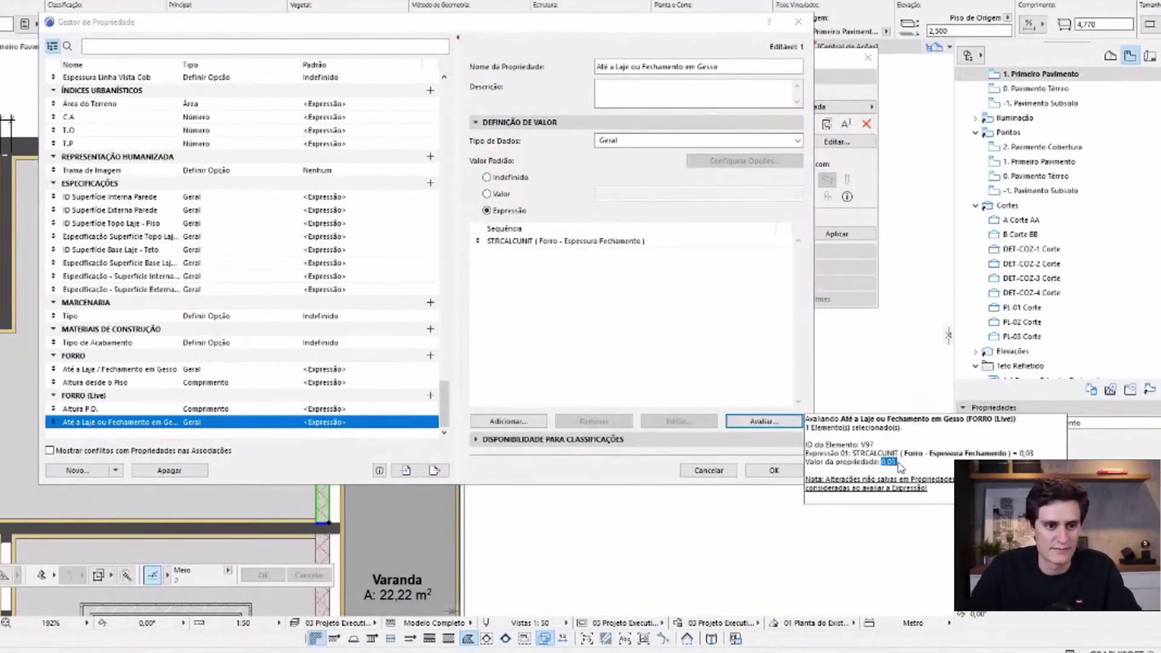
left_click(900, 466)
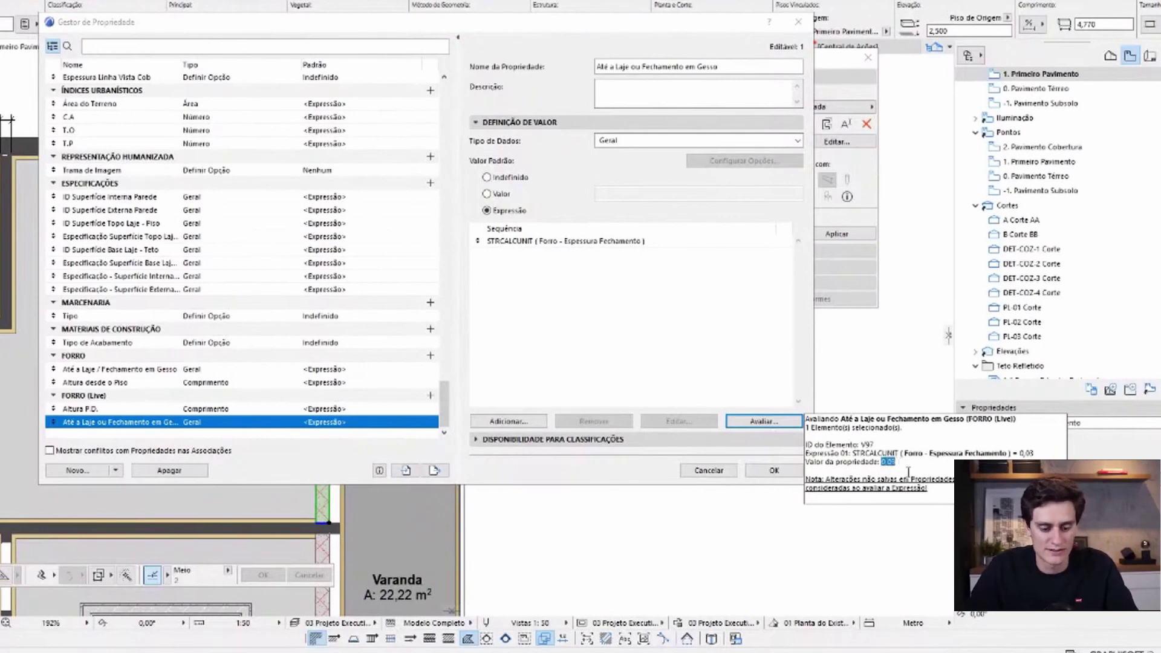
left_click(595, 275)
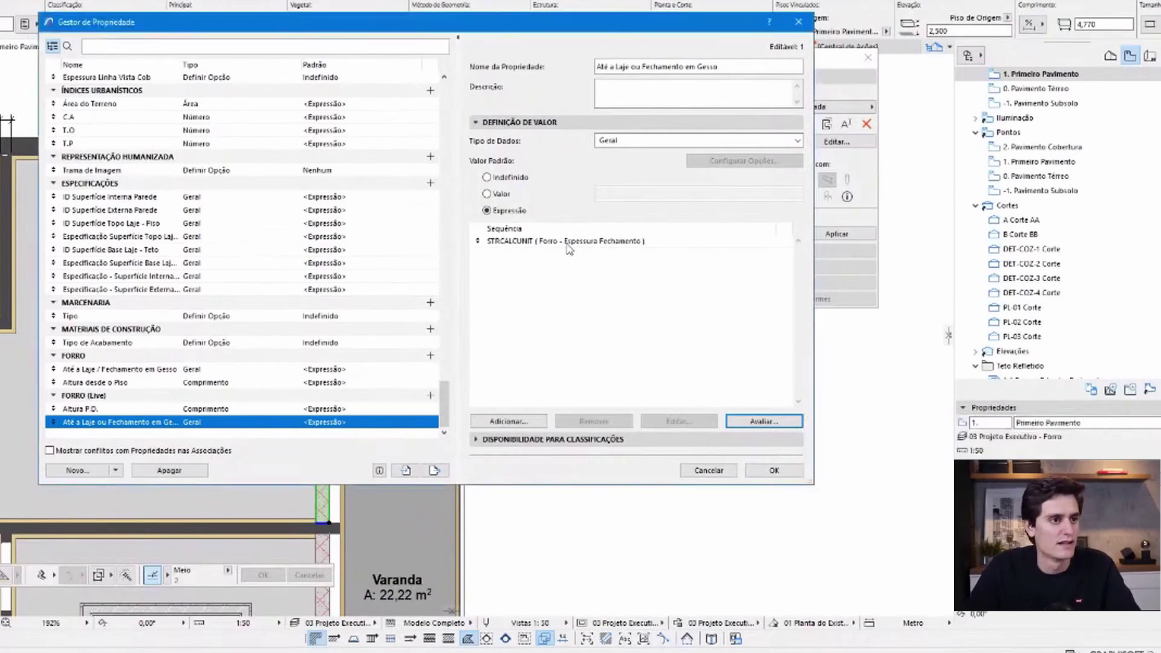
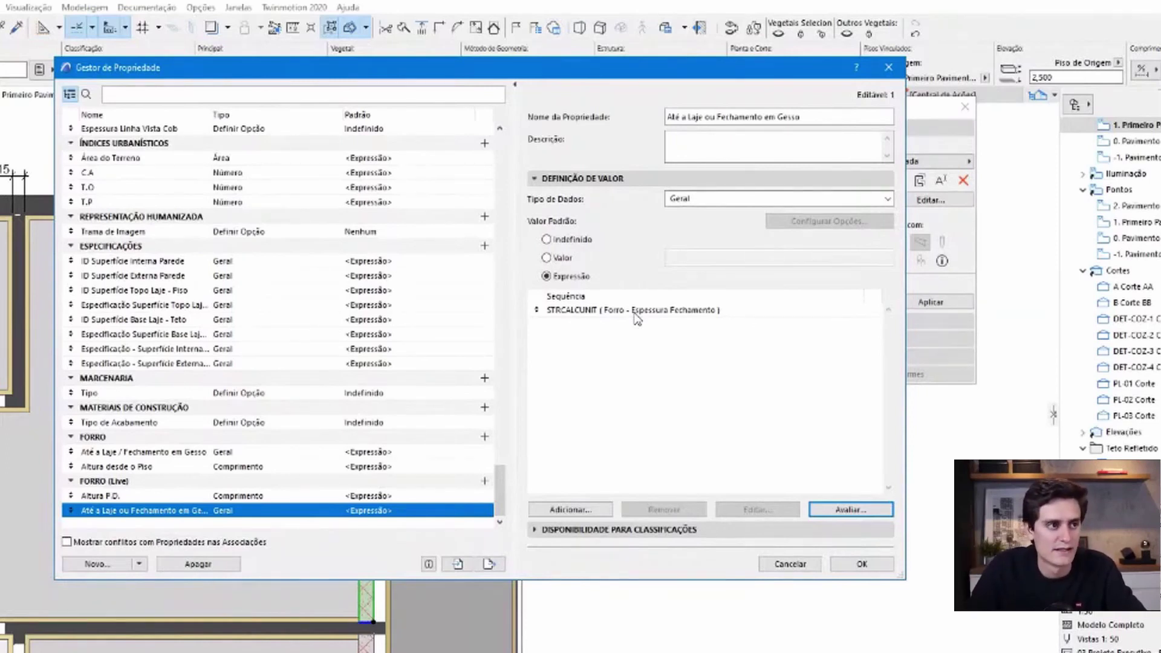
- Insert a Se [IF] template from Funções lógicas after the Forro - Espessura Fechamento expression
double_click(637, 310)
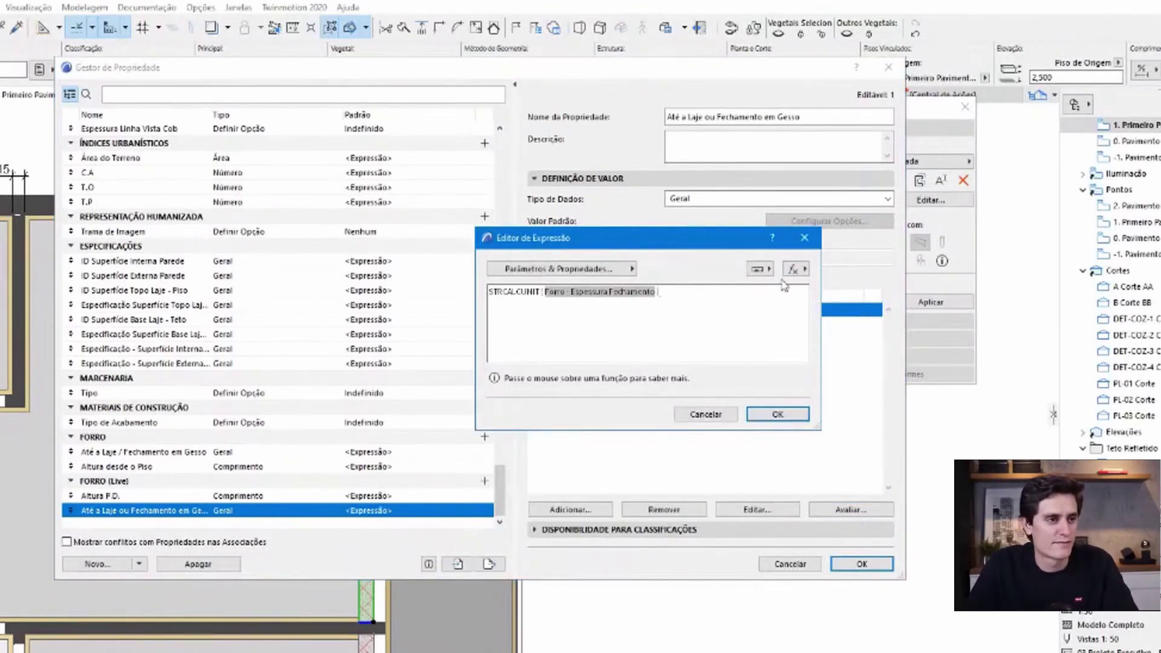
left_click(797, 267)
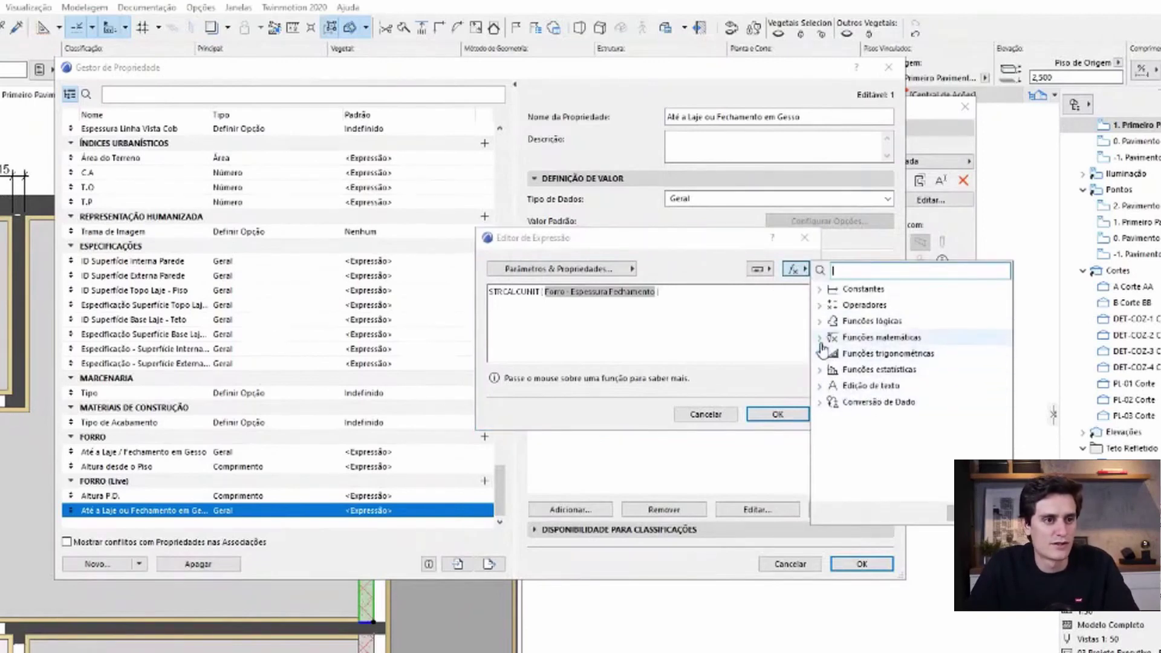
left_click(819, 324)
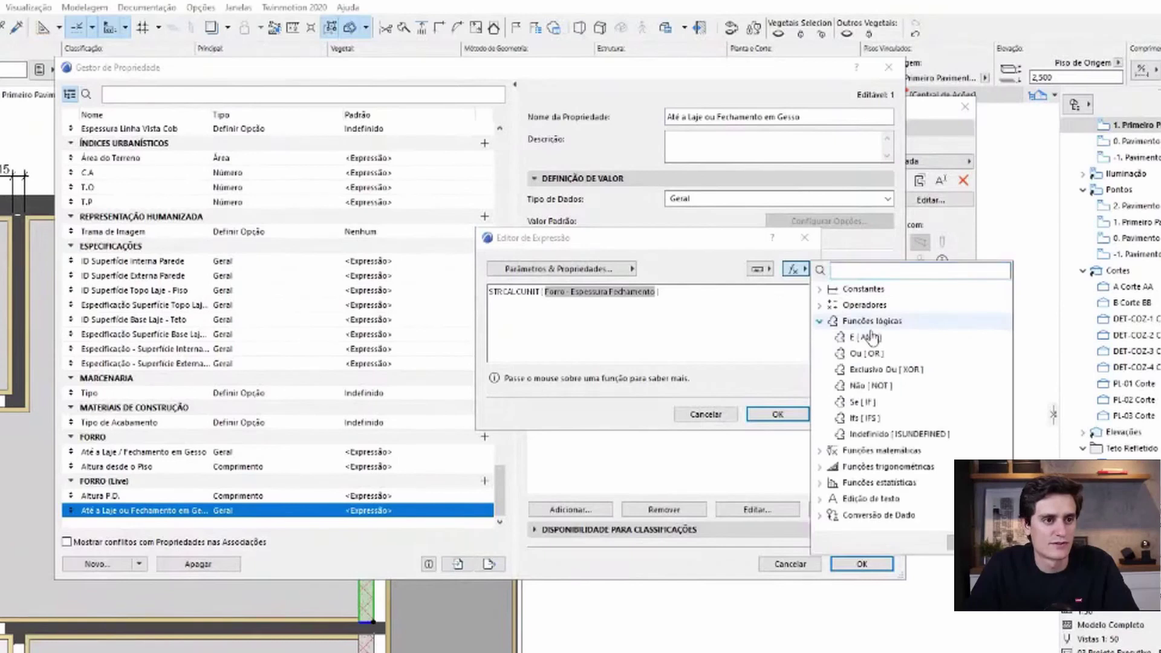
double_click(873, 402)
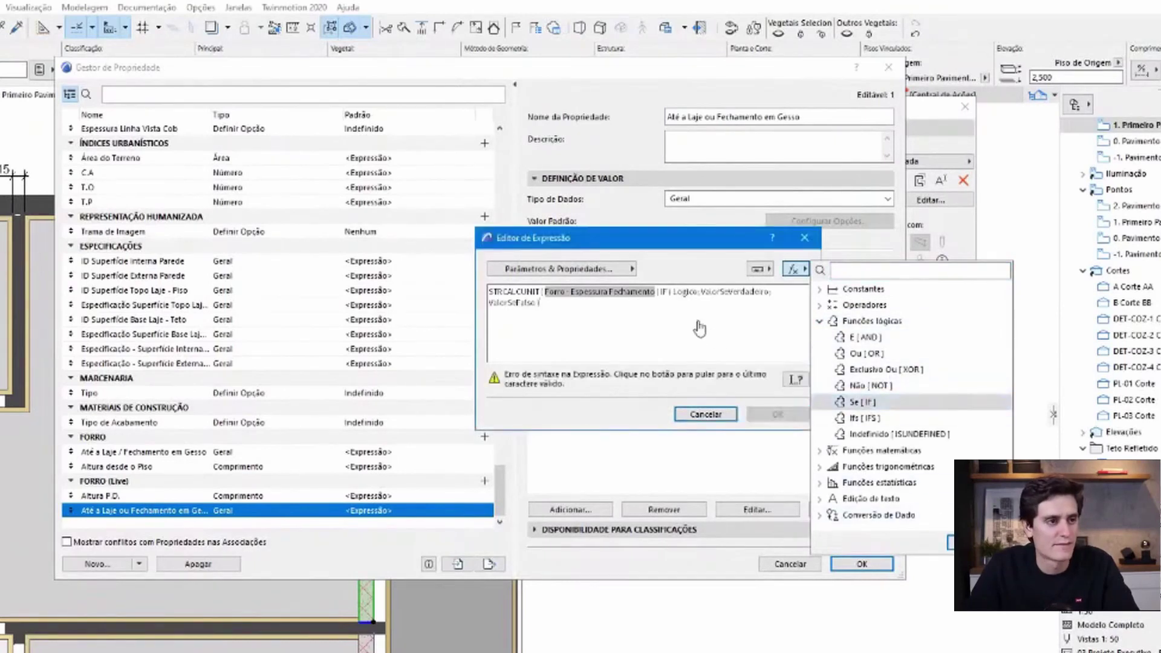
- Put the IF template on its own line and inspect its Lógico and ValorSeVerdadeiro placeholders
left_click(673, 294)
left_click_drag(663, 294, 684, 304)
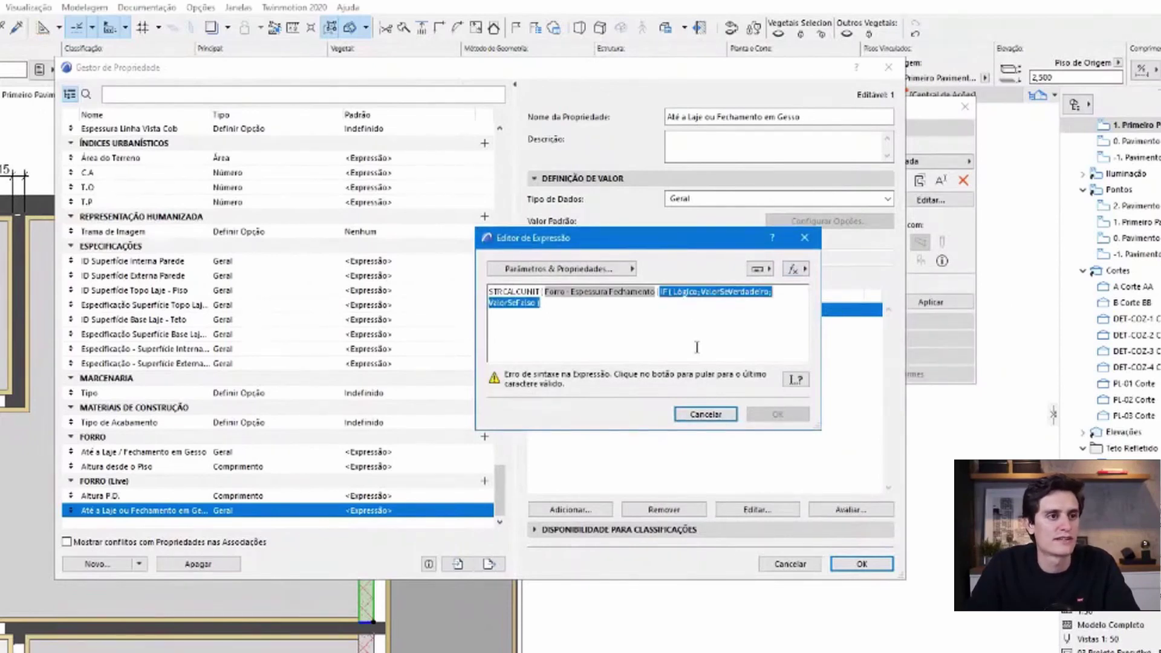
left_click(658, 294)
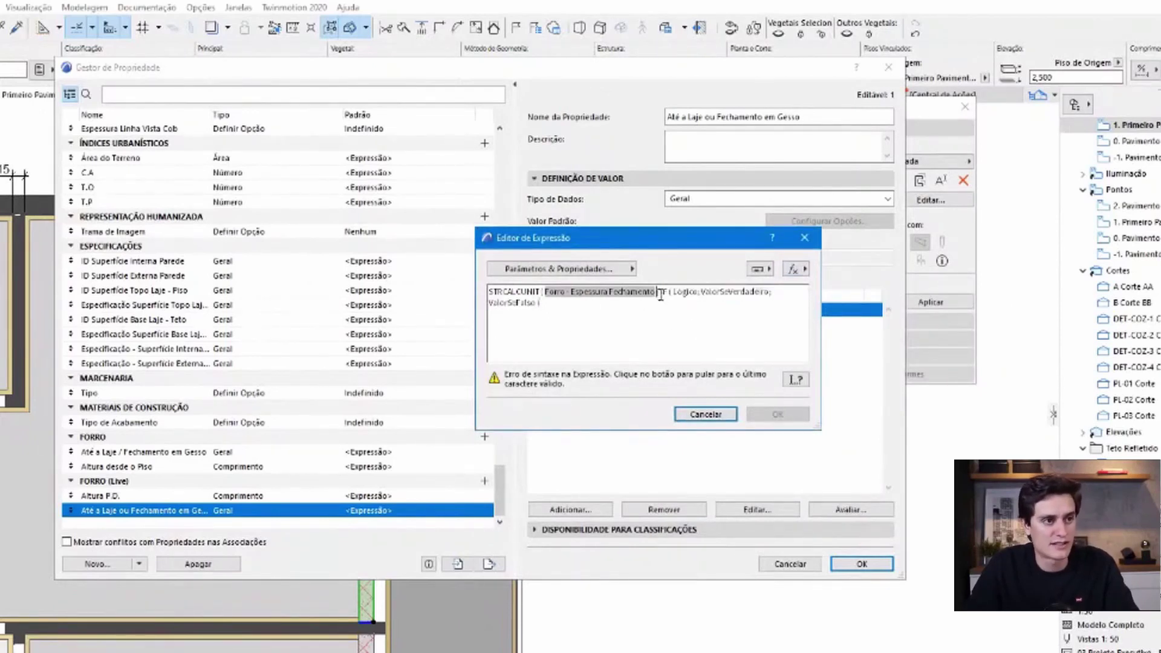
key("Return")
key("Return")
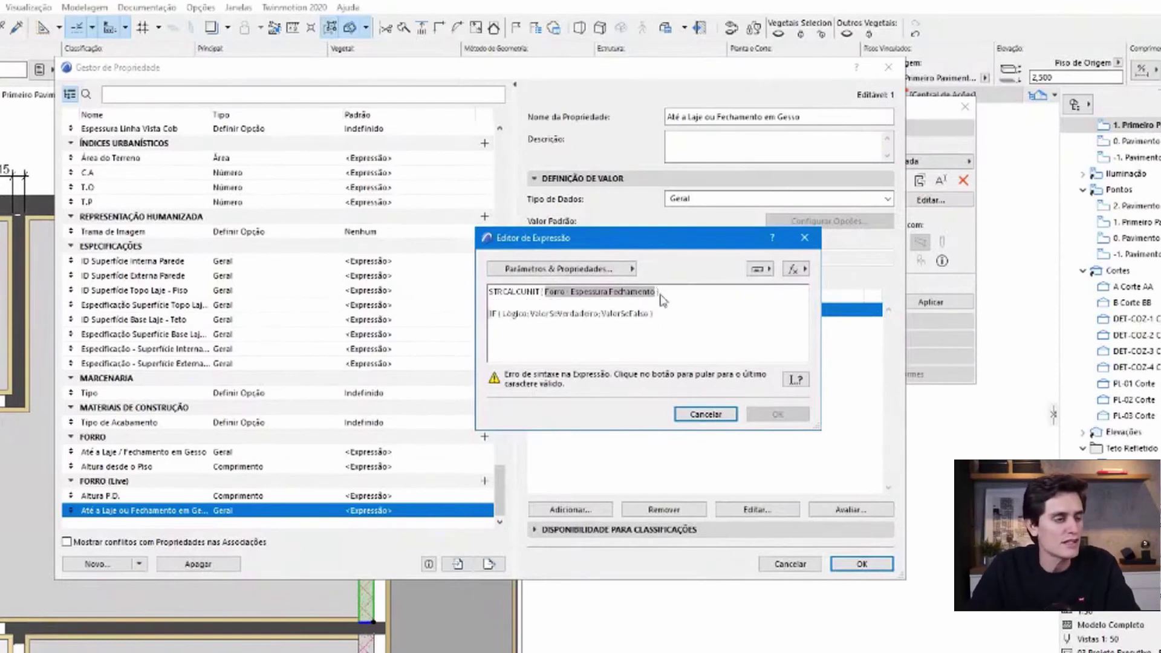
left_click_drag(501, 313, 526, 311)
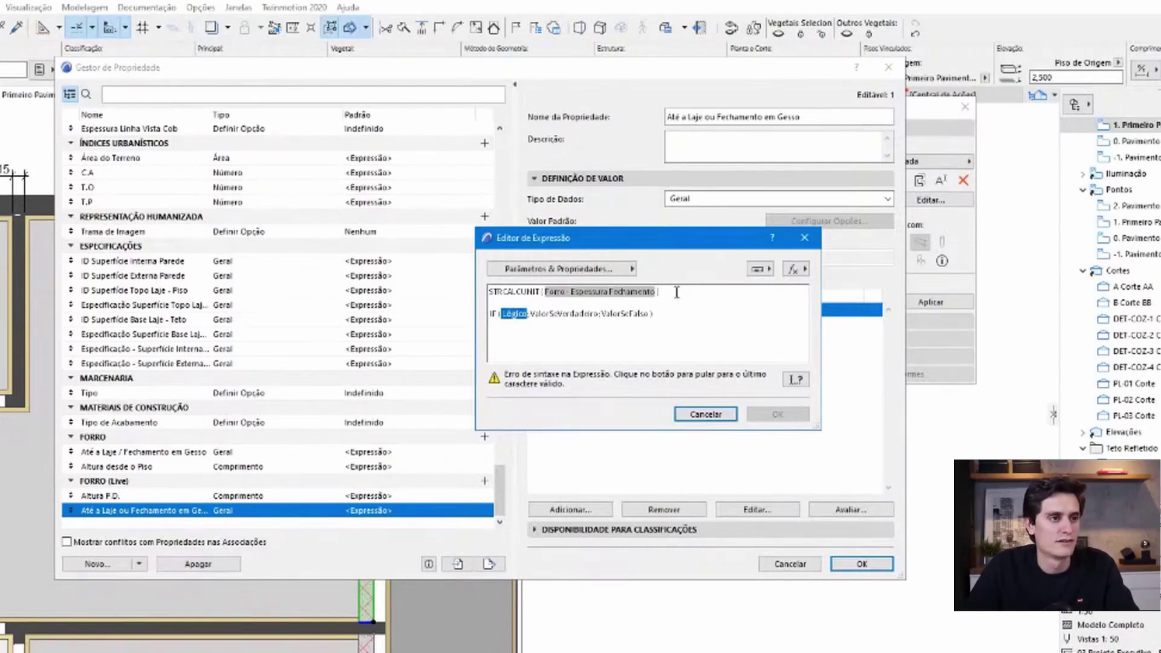
left_click(530, 315)
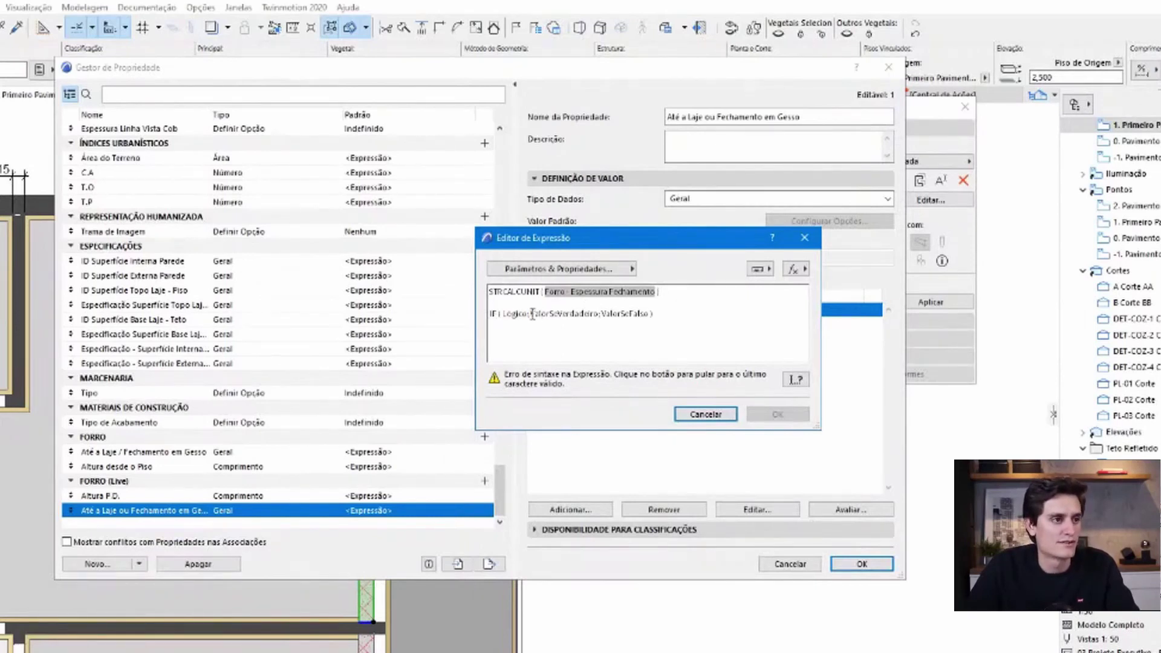
left_click_drag(531, 313, 597, 310)
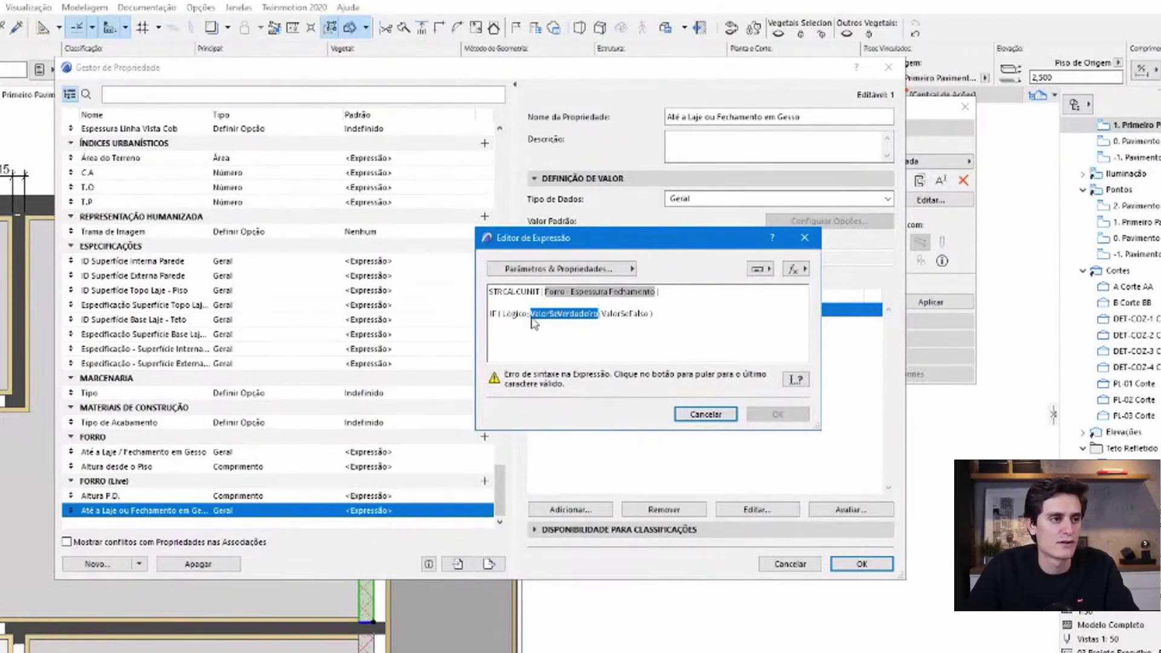
left_click(605, 314)
left_click_drag(607, 315, 645, 314)
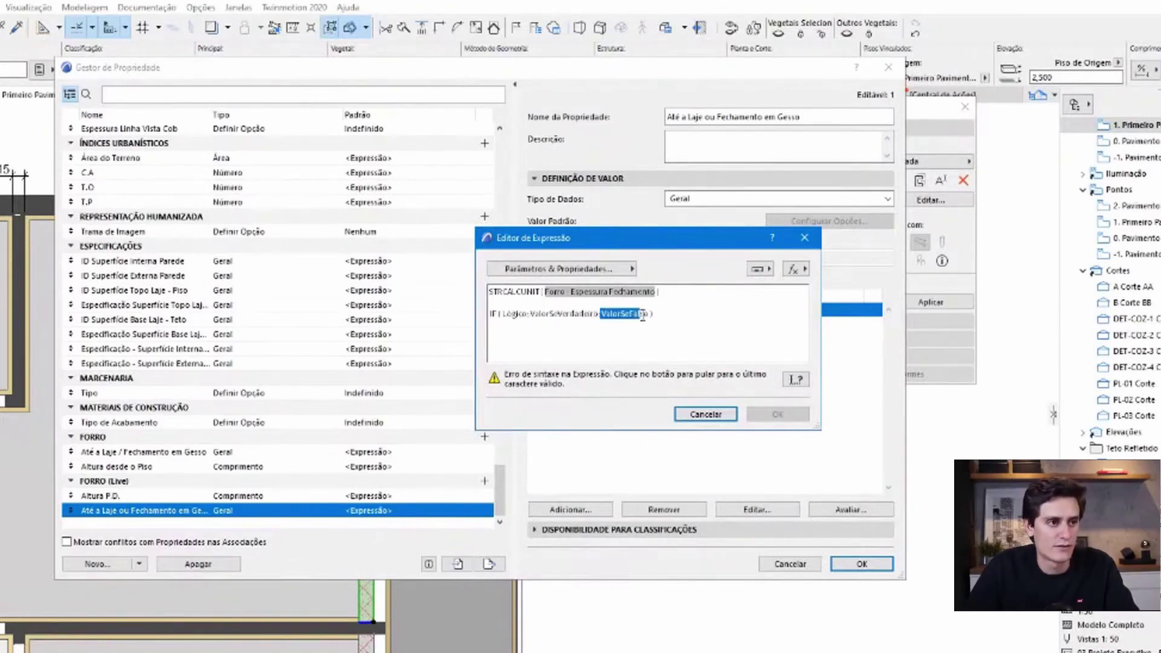
left_click(579, 293)
- Append ="0,10" to the thickness token, then cut that whole comparison line
left_click(666, 292)
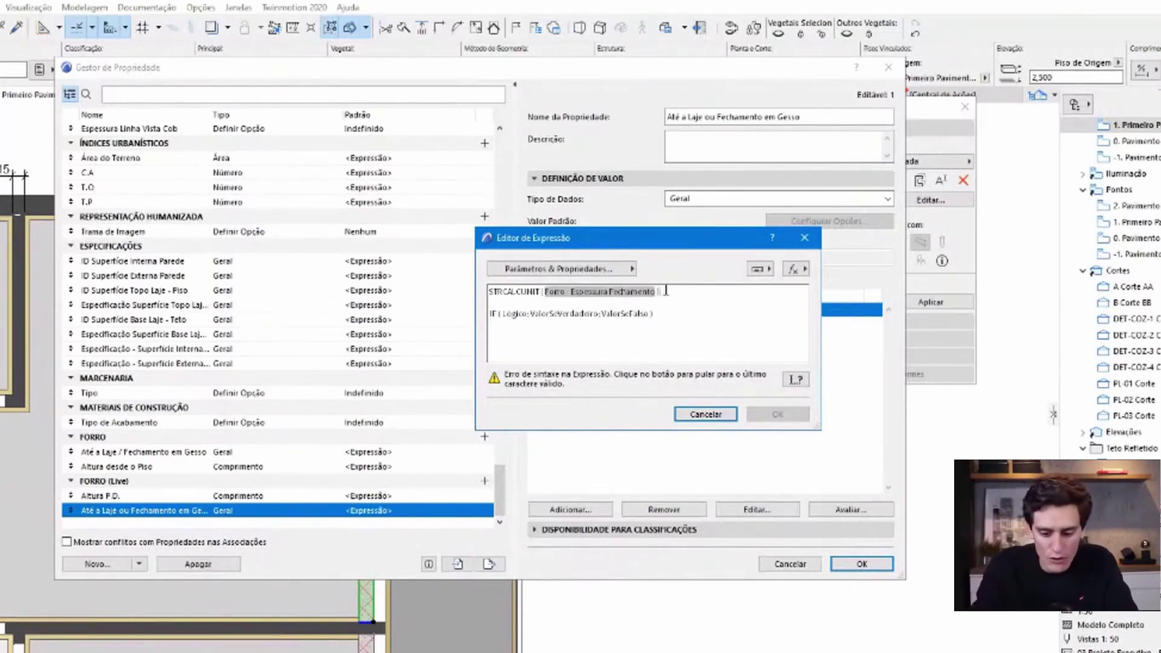
type("=")
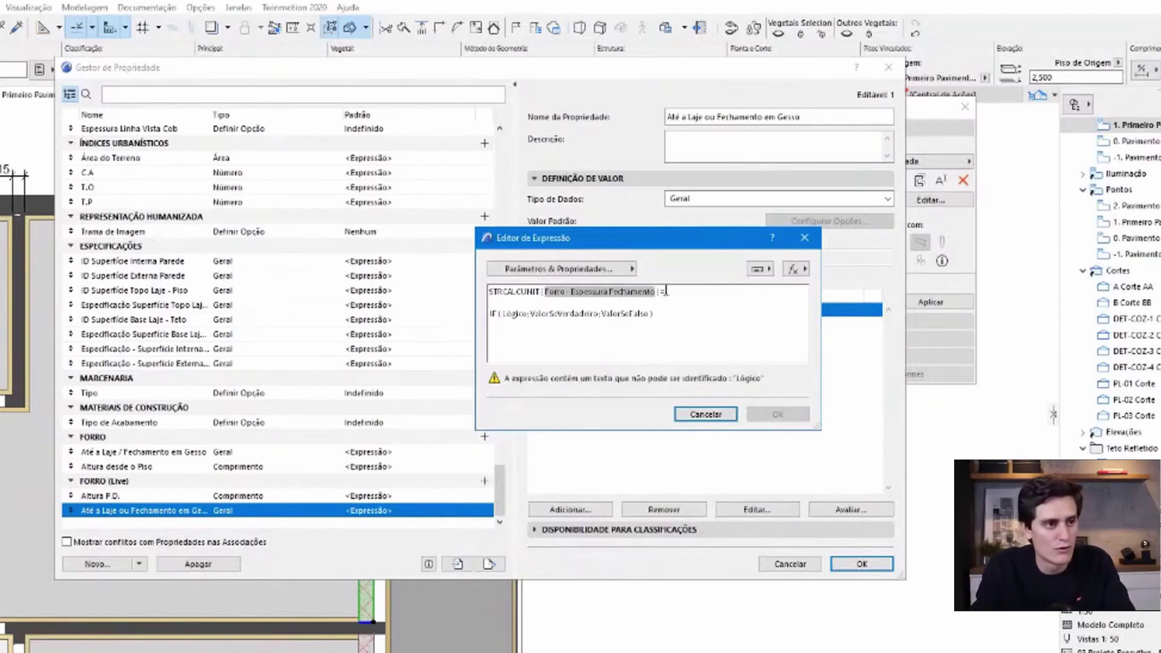
type("\"0.10\"")
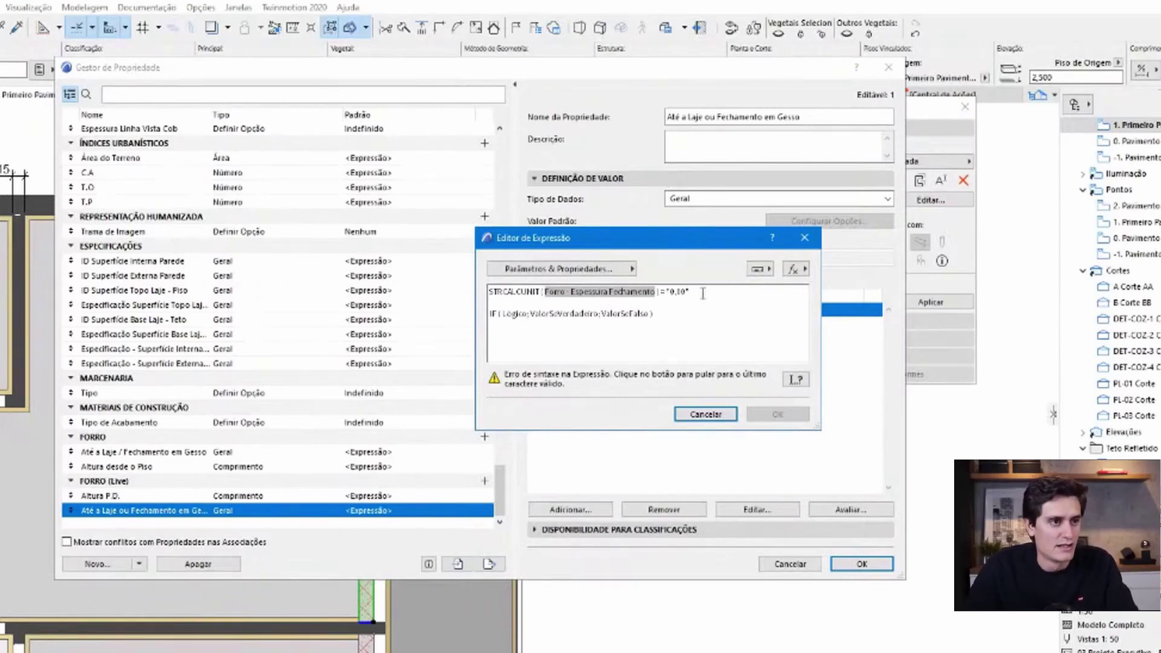
left_click_drag(695, 291, 663, 292)
left_click(685, 293)
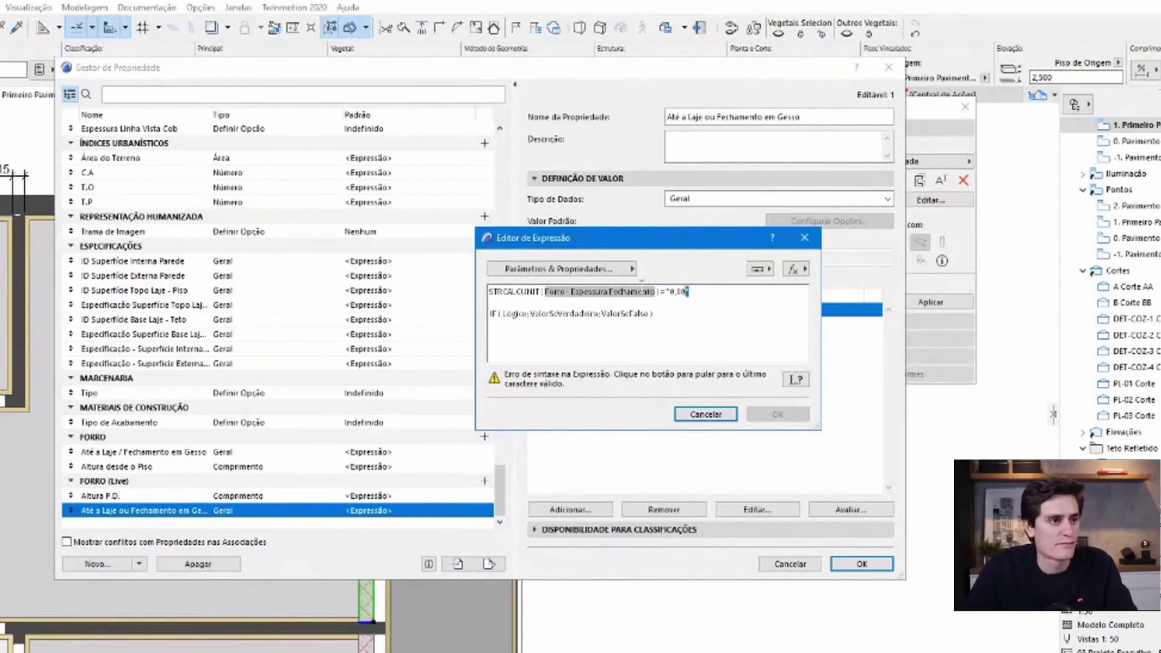
left_click_drag(689, 292, 492, 280)
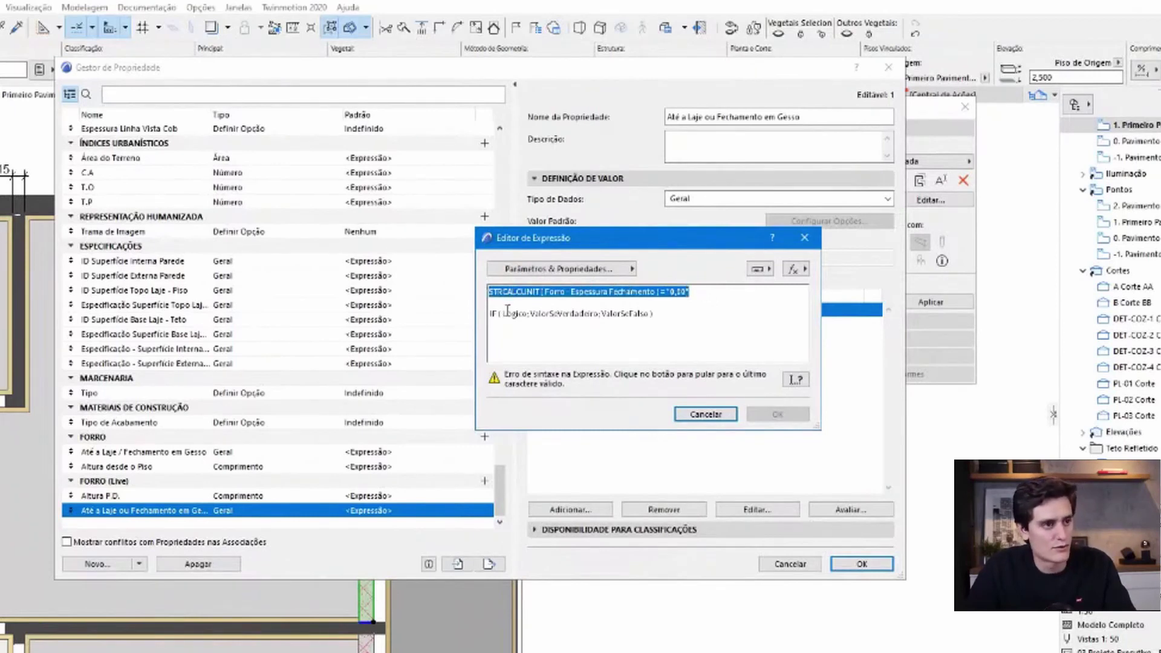
key("Delete")
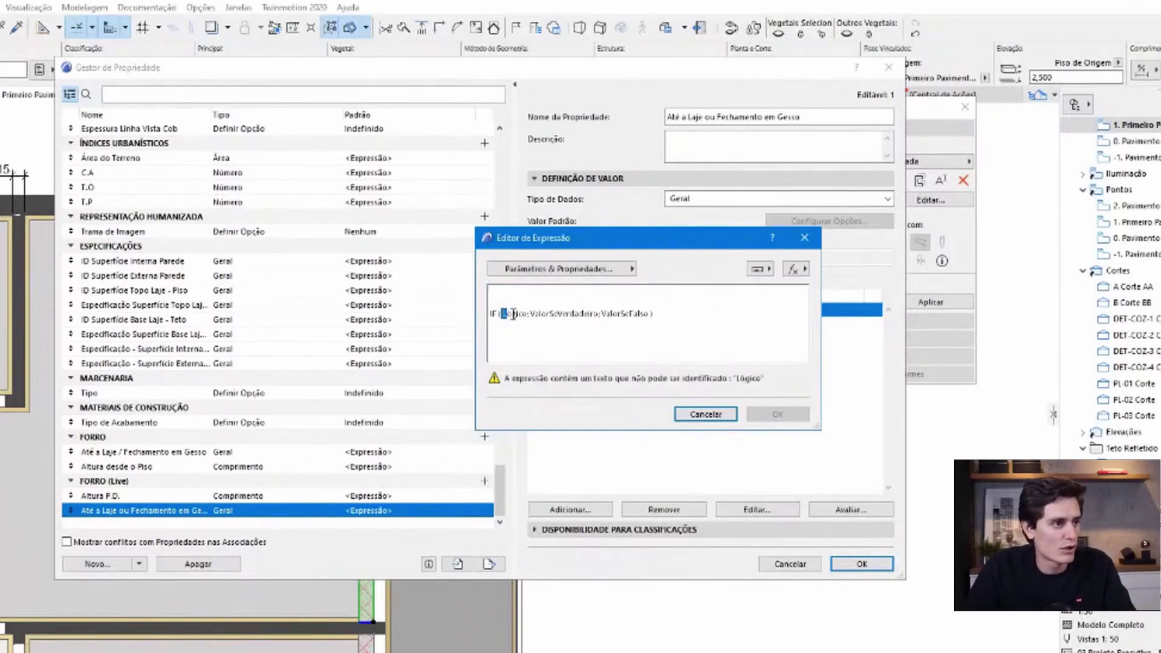
- Fill the IF with the pasted thickness comparison as condition and "Até a Laje" as true result
left_click_drag(512, 314, 525, 314)
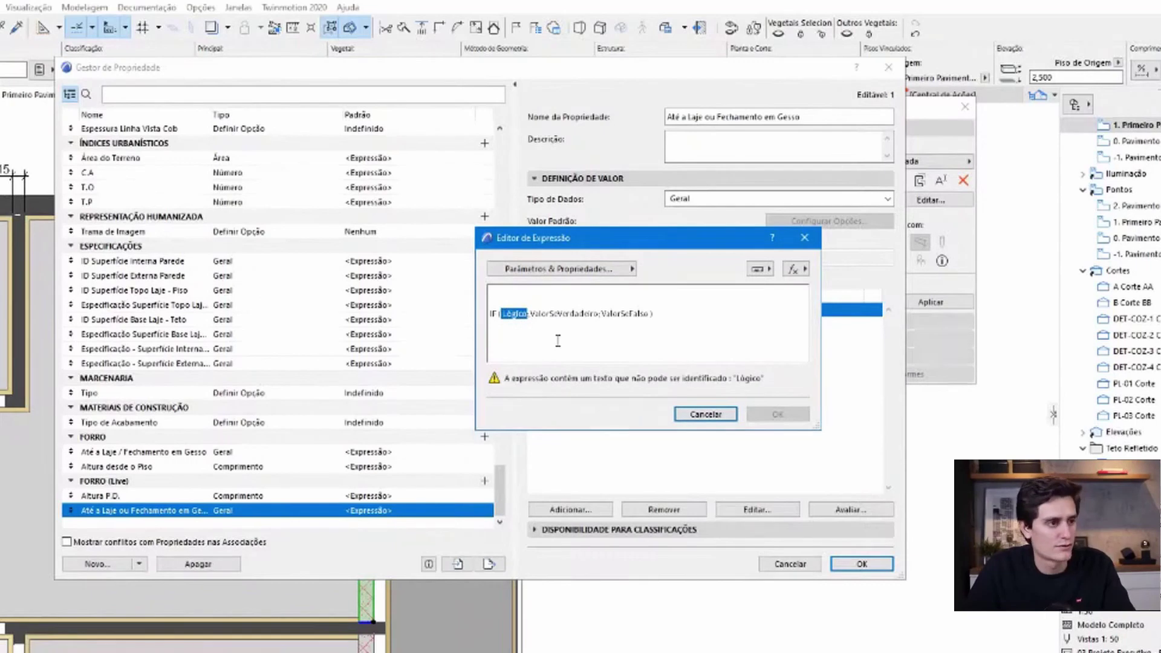
key("ctrl+v")
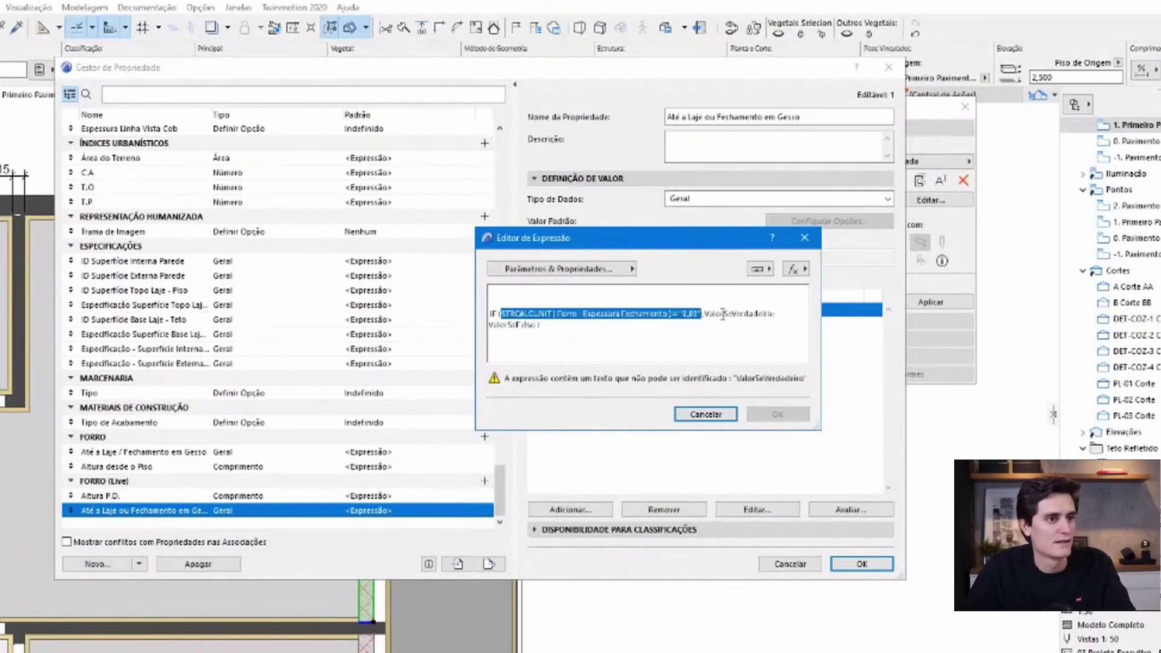
left_click(722, 313)
left_click_drag(706, 314, 773, 313)
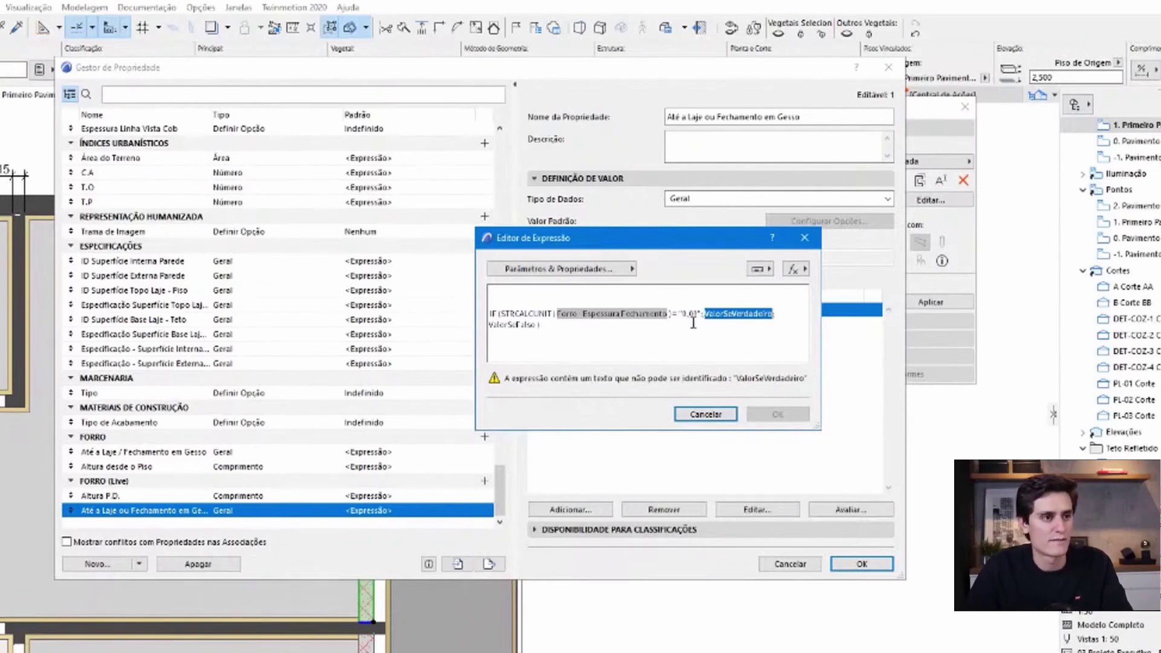
type("\"")
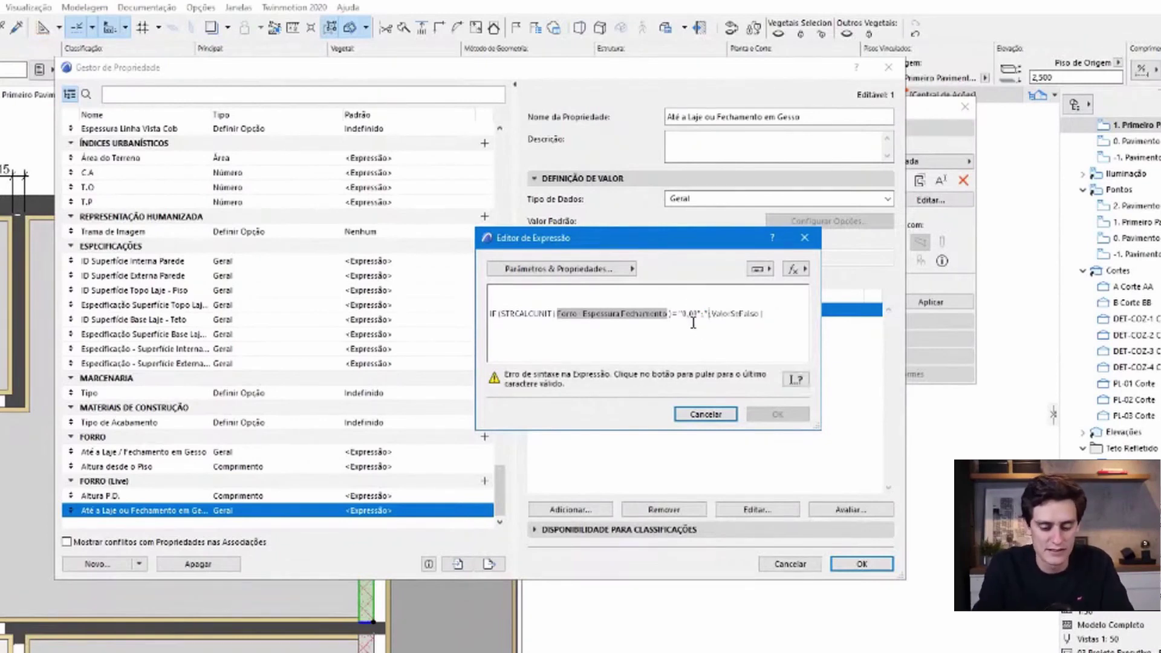
type("A")
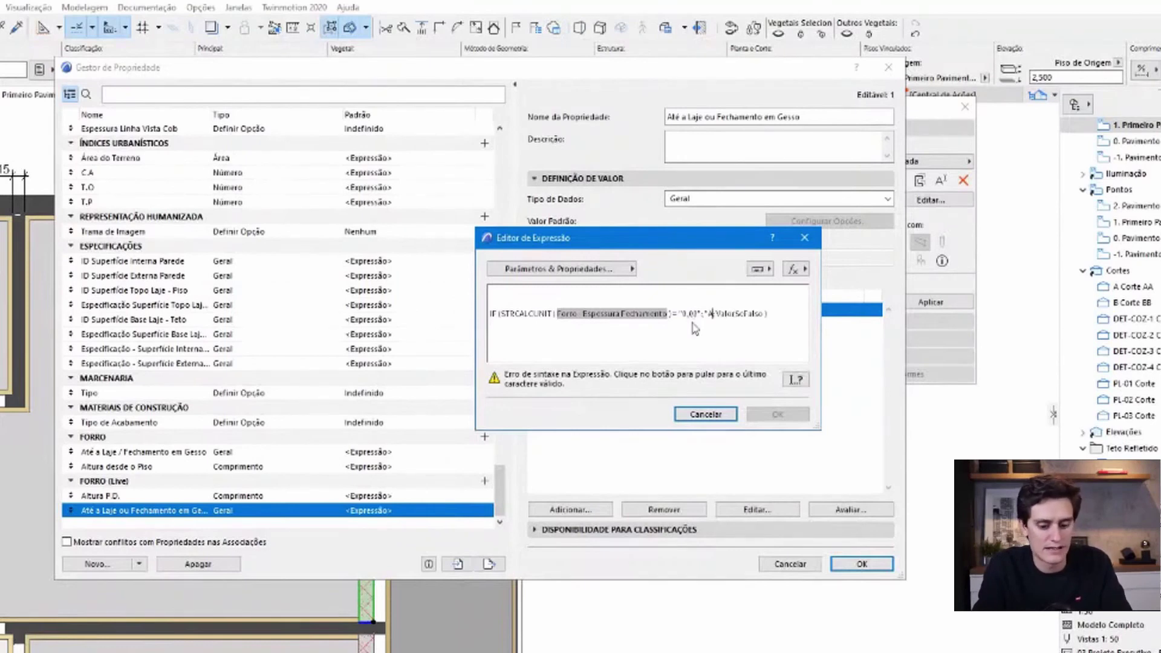
type("té a Laje")
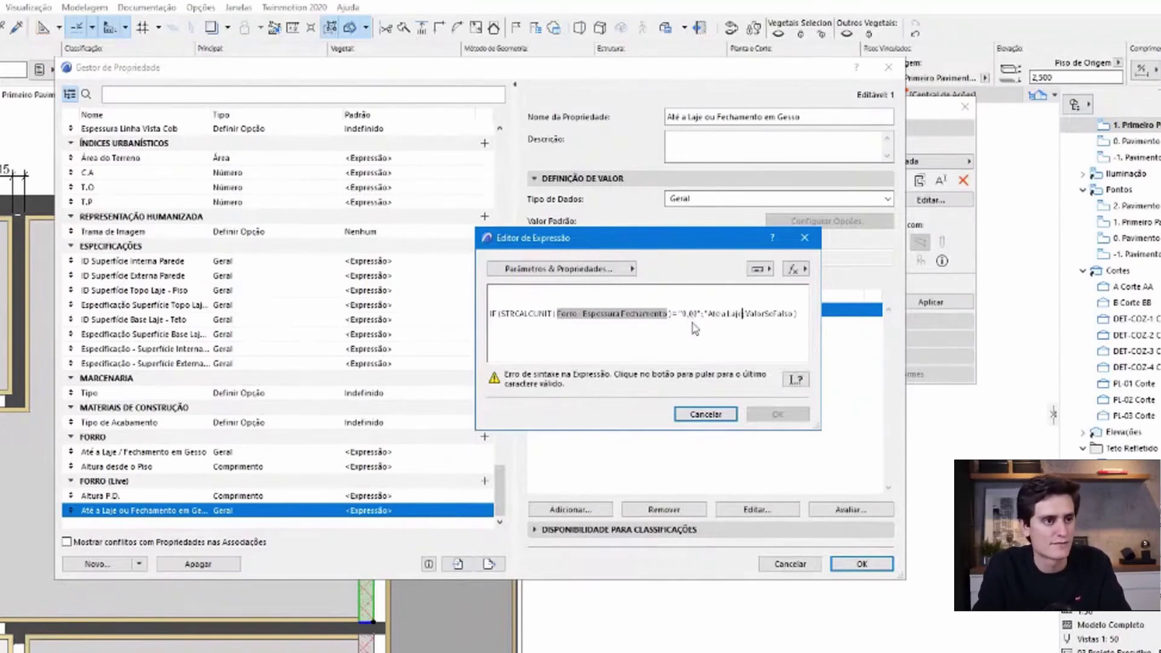
type("\";")
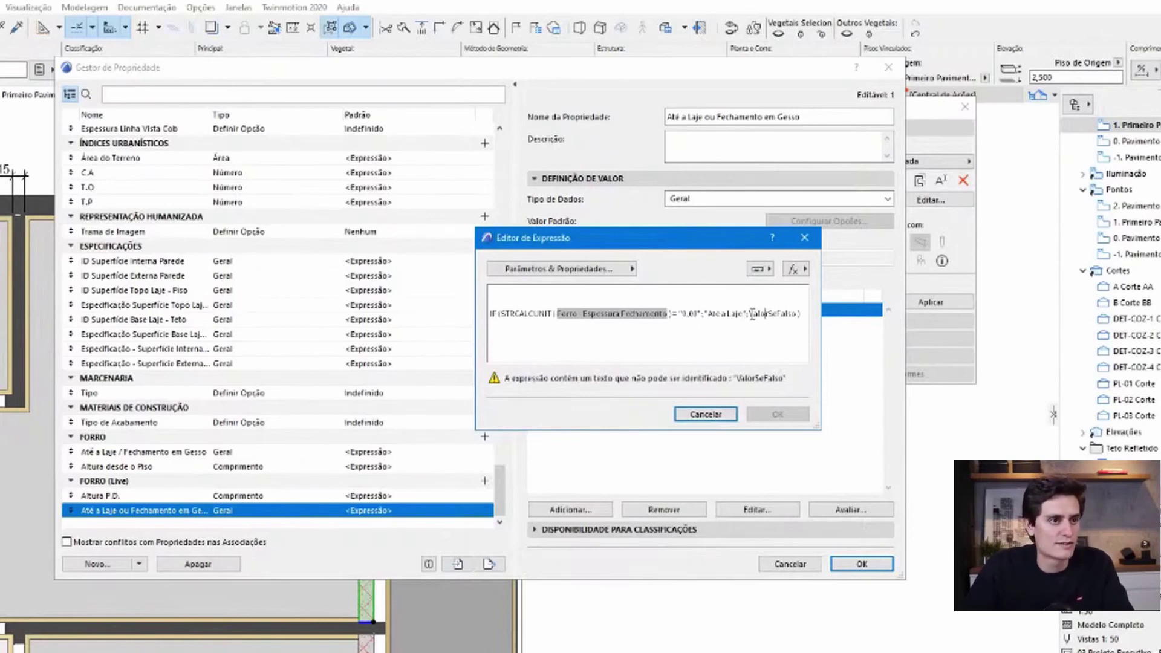
left_click_drag(753, 315, 782, 317)
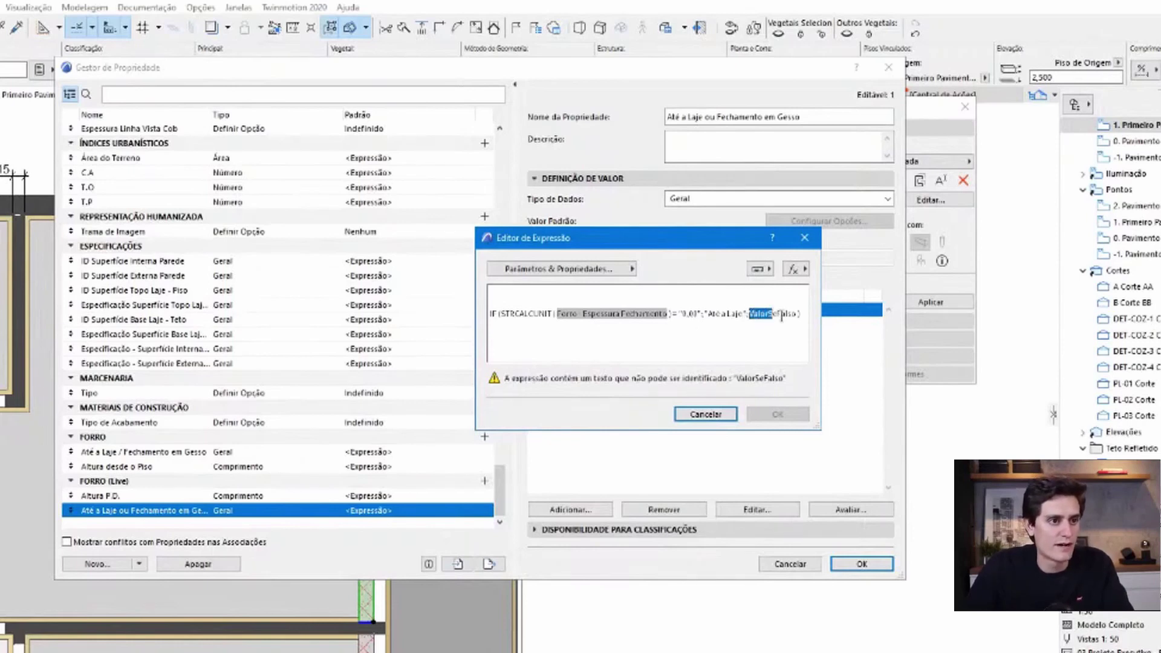
type("\"; ")
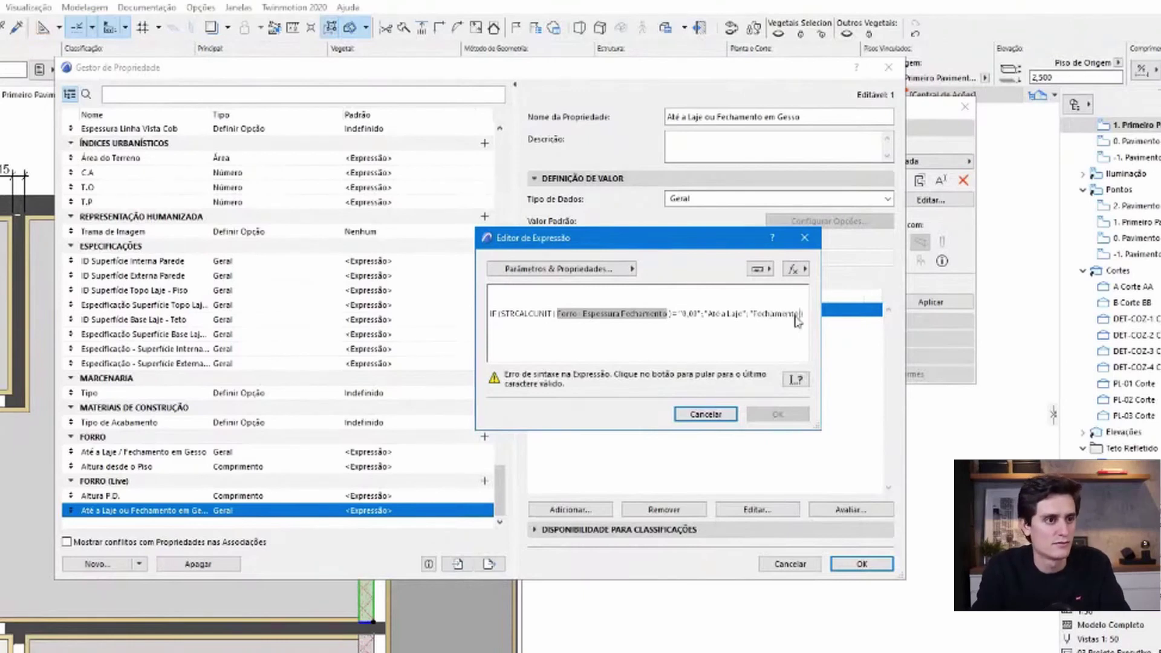
type("\"")
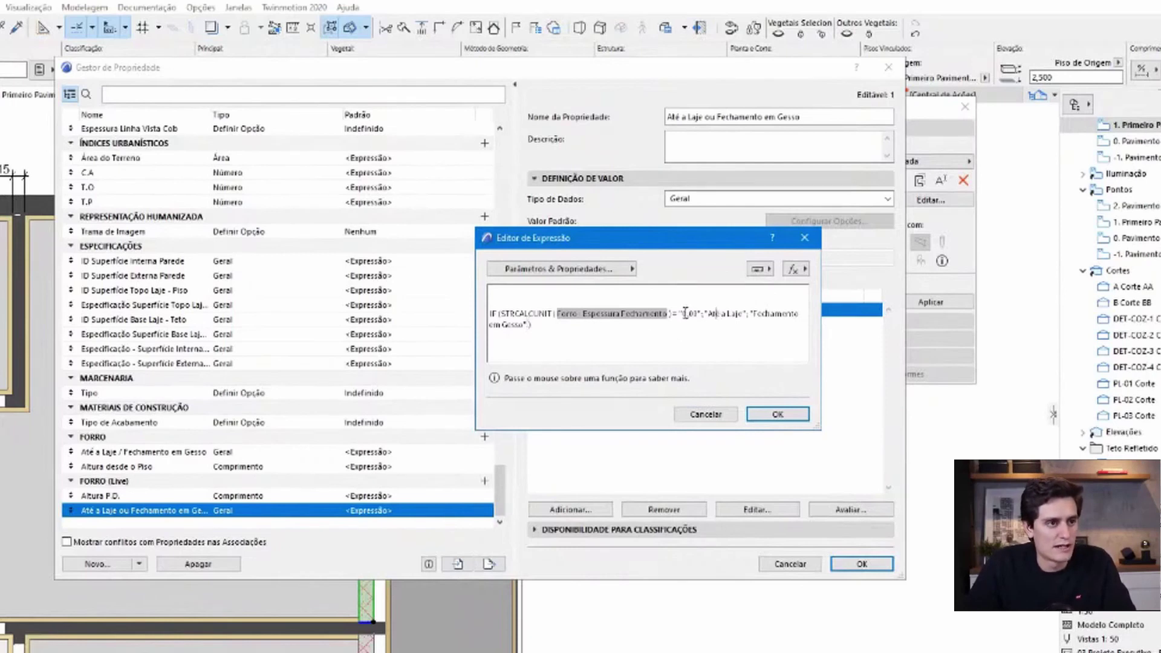
- Review the IF arguments and remove the expression's empty first line
left_click_drag(501, 313, 701, 314)
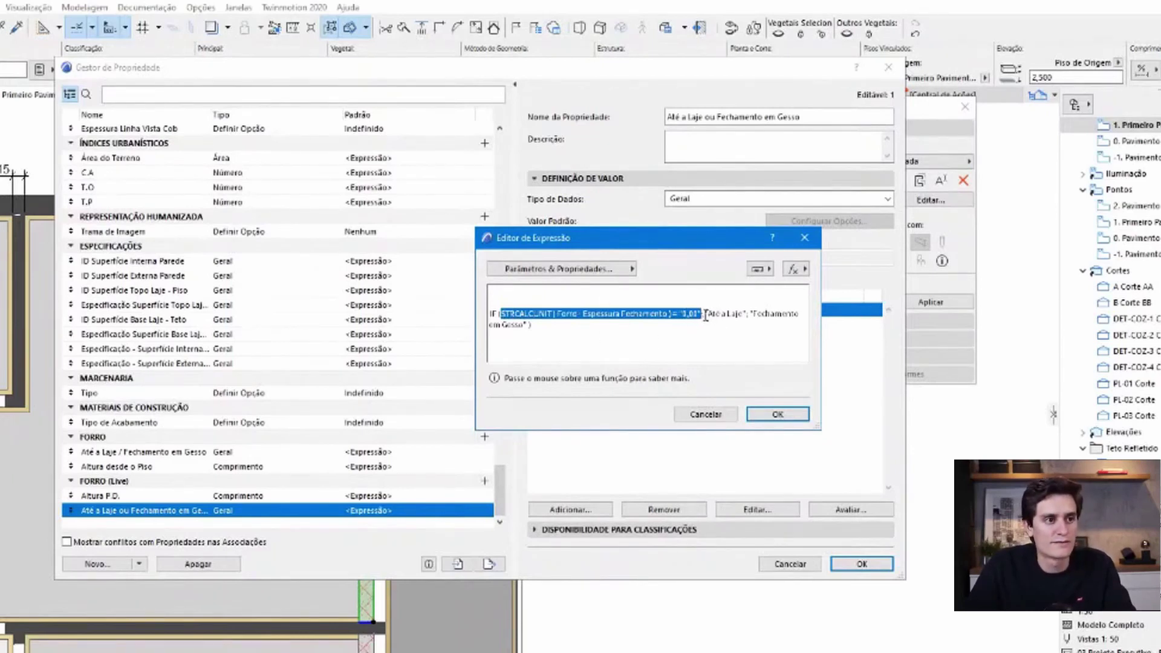
left_click_drag(705, 315, 738, 311)
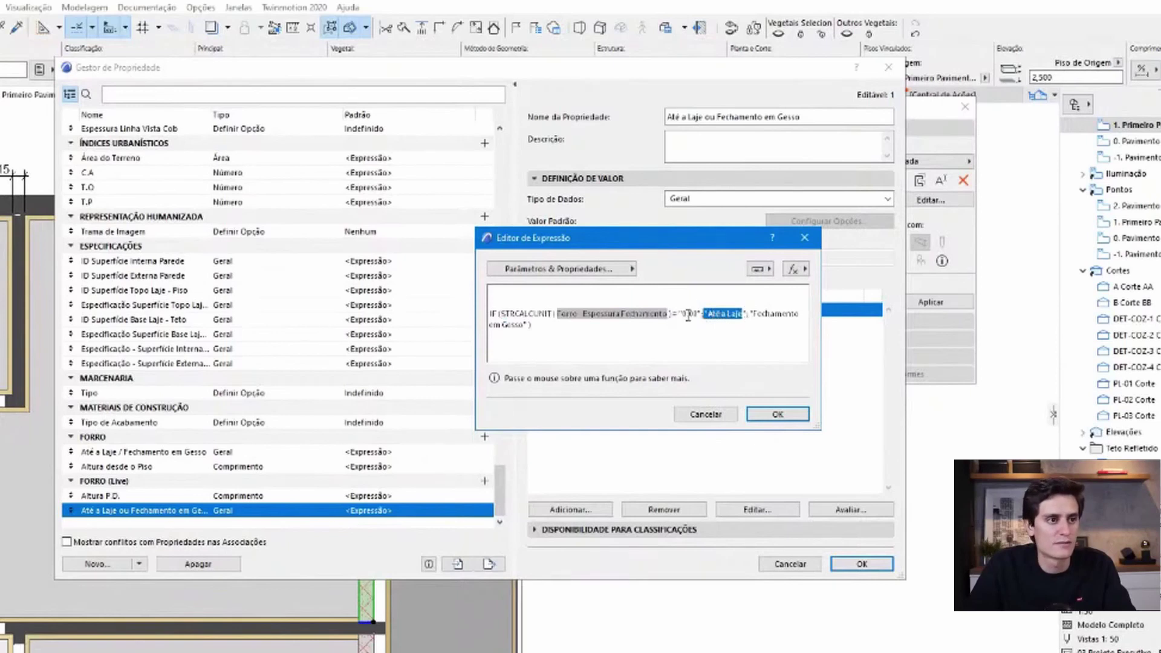
left_click(750, 314)
mouse_move(769, 318)
left_mouse_down()
mouse_move(779, 324)
mouse_move(712, 334)
left_mouse_up()
key("Right")
left_click(575, 325)
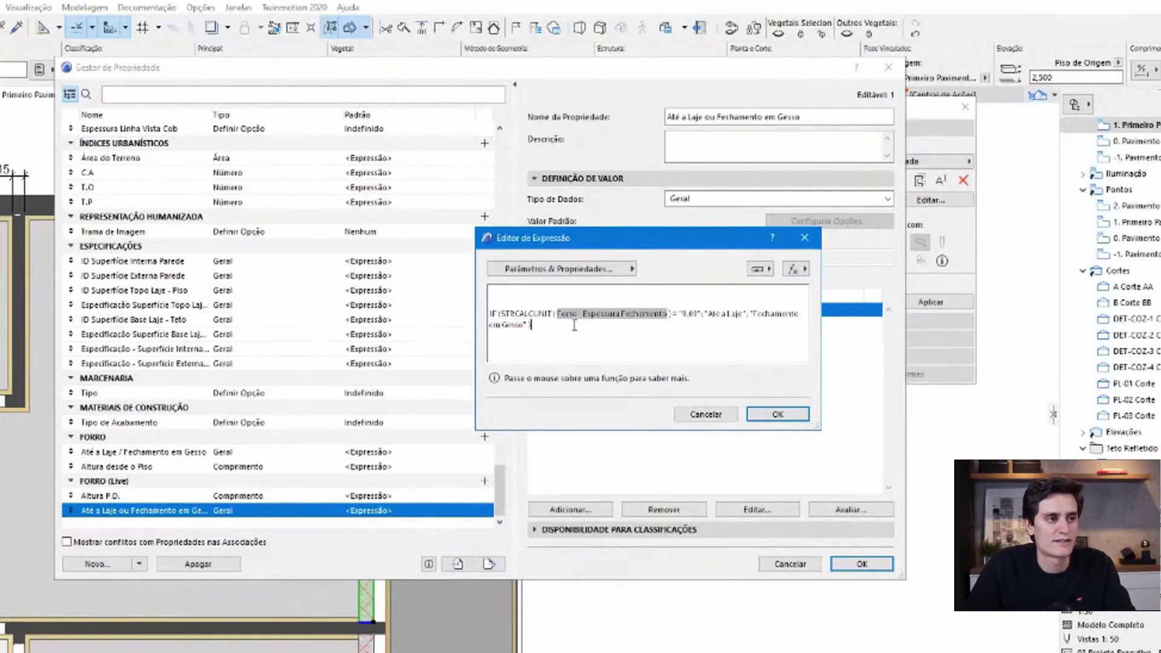
left_click(523, 297)
key("Delete")
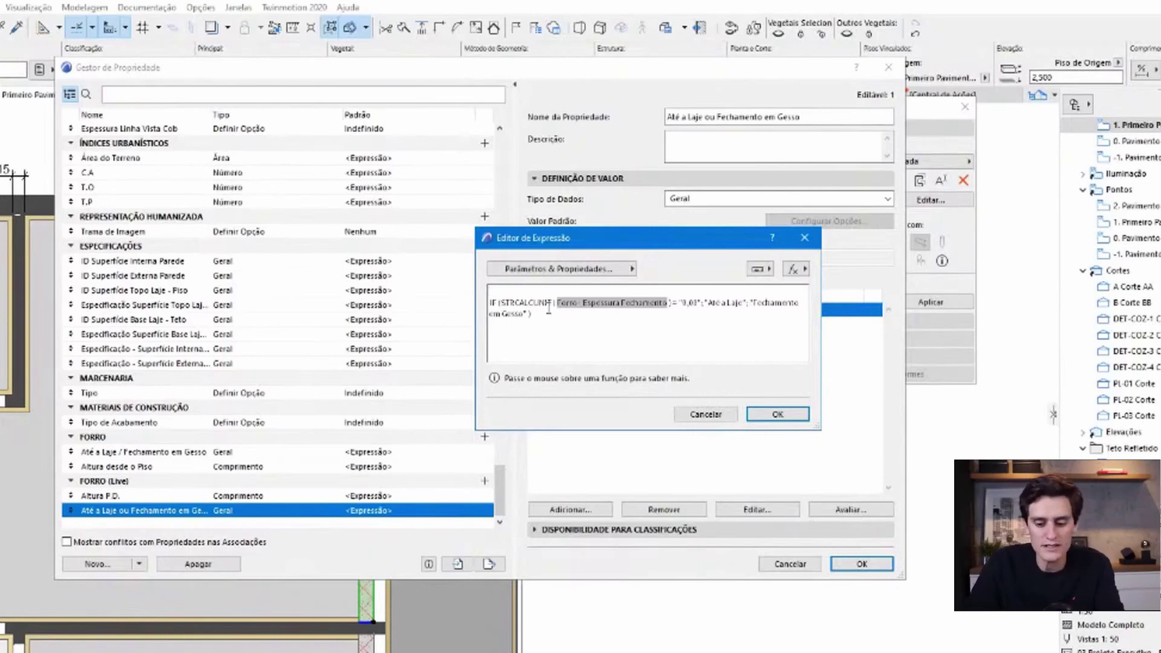
- Confirm the expression, evaluate it, and save the property in Gestor de Propriedades
left_click(786, 416)
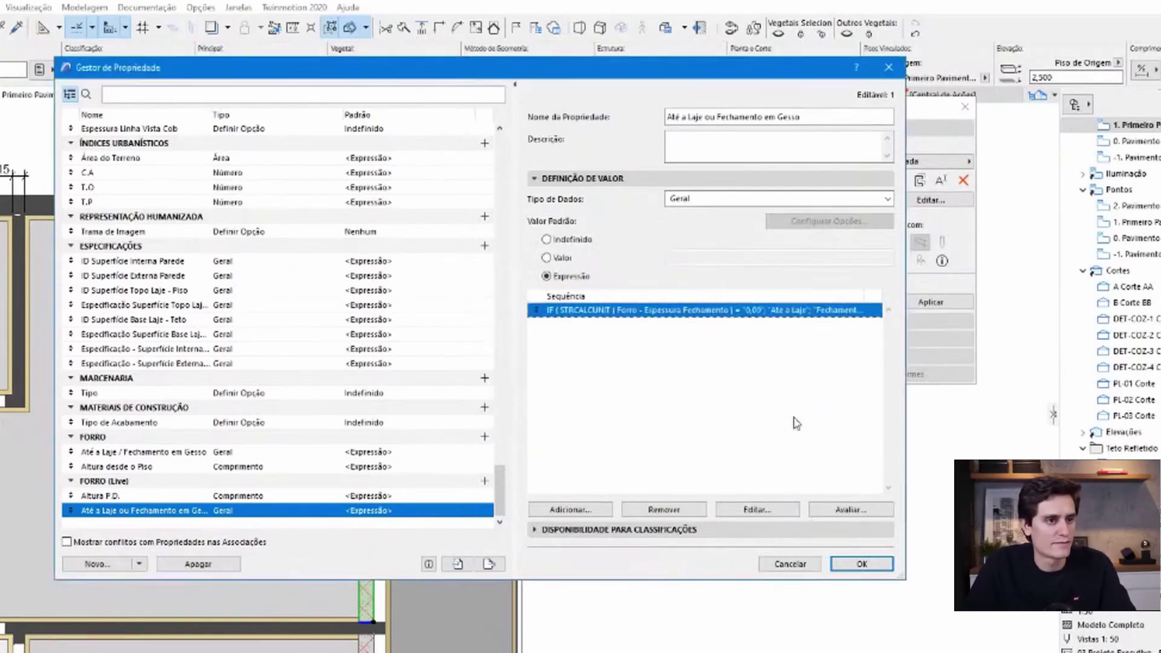
left_click(868, 513)
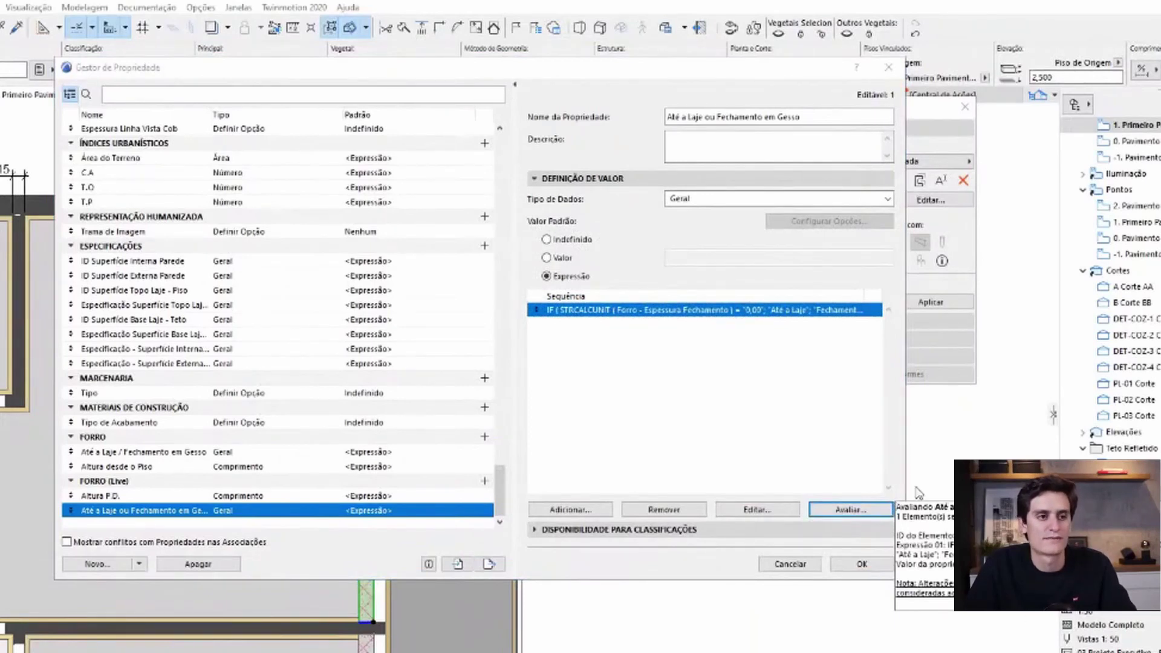
left_click(864, 564)
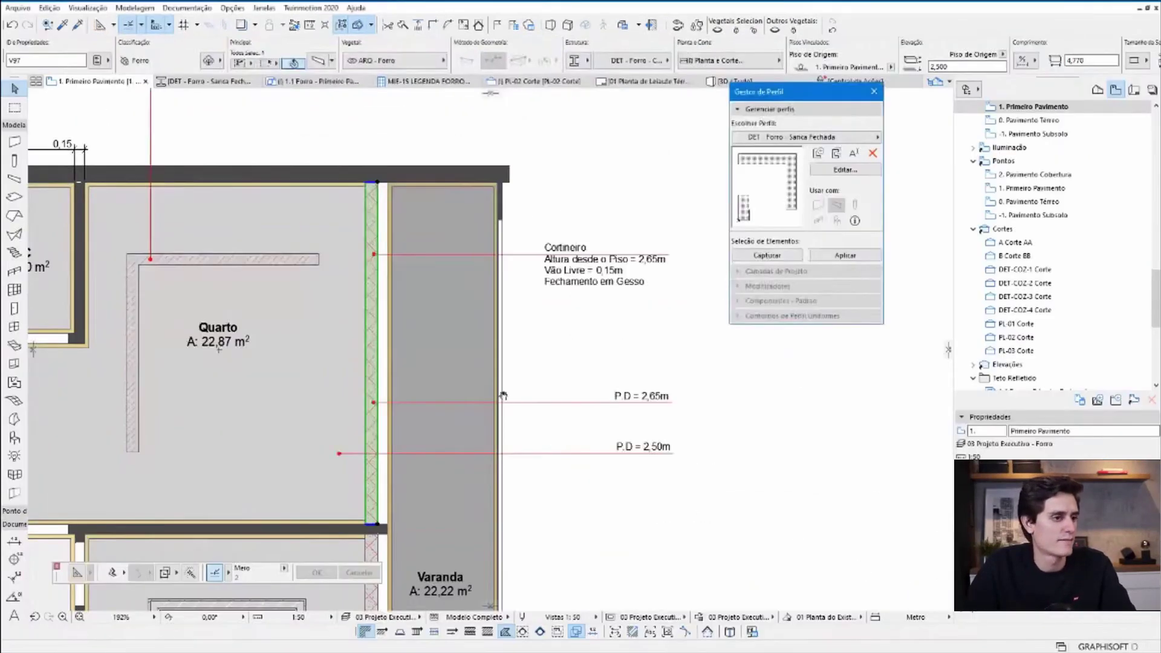
- Add the FORRO (Live) autotext Até a Laje ou Fechamento em Gesso beneath P.D = 2,65m in the label
middle_click_drag(505, 397, 453, 251)
scroll(454, 252, "down", 2)
scroll(454, 252, "down", 1)
scroll(494, 226, "up", 2)
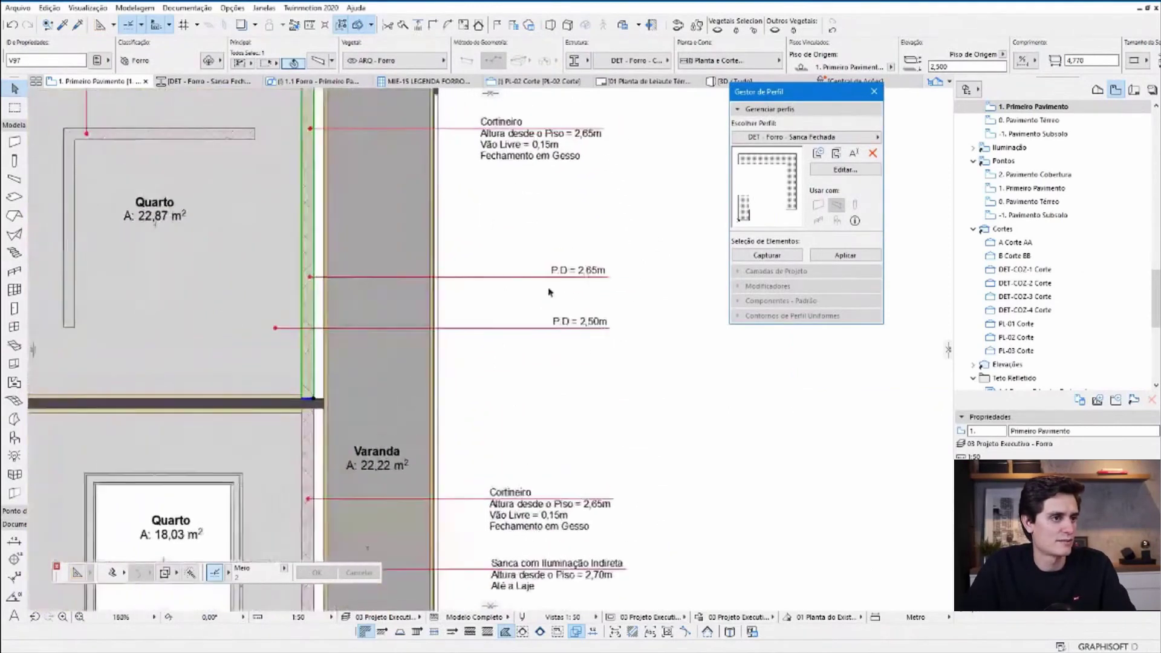
left_click(569, 280)
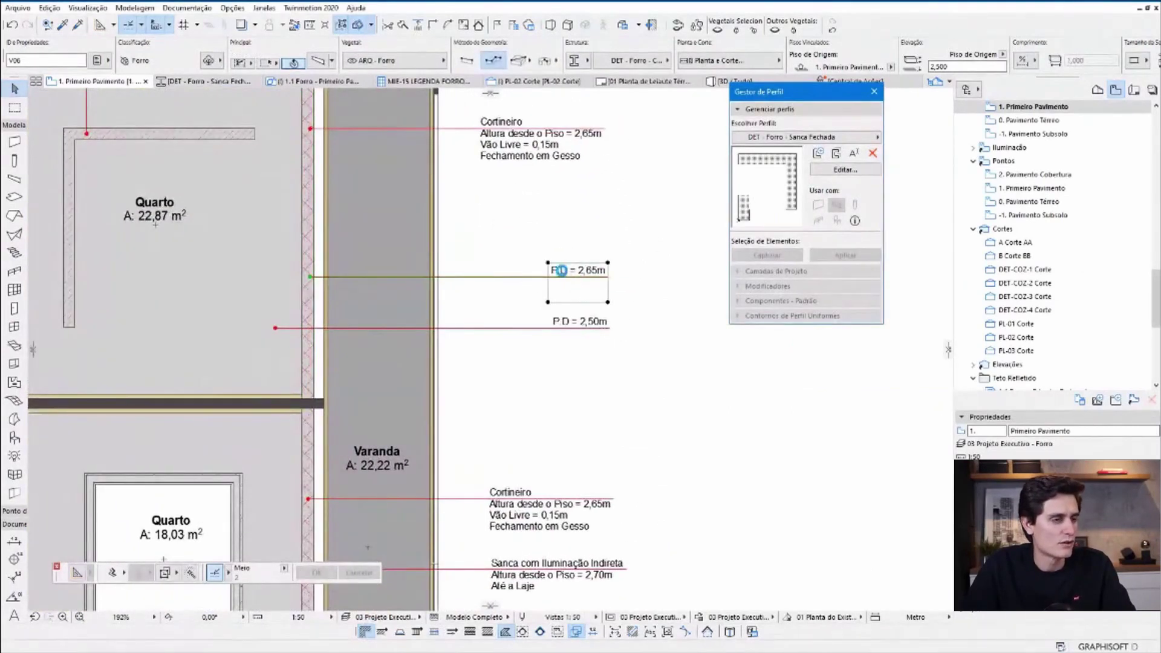
double_click(569, 276)
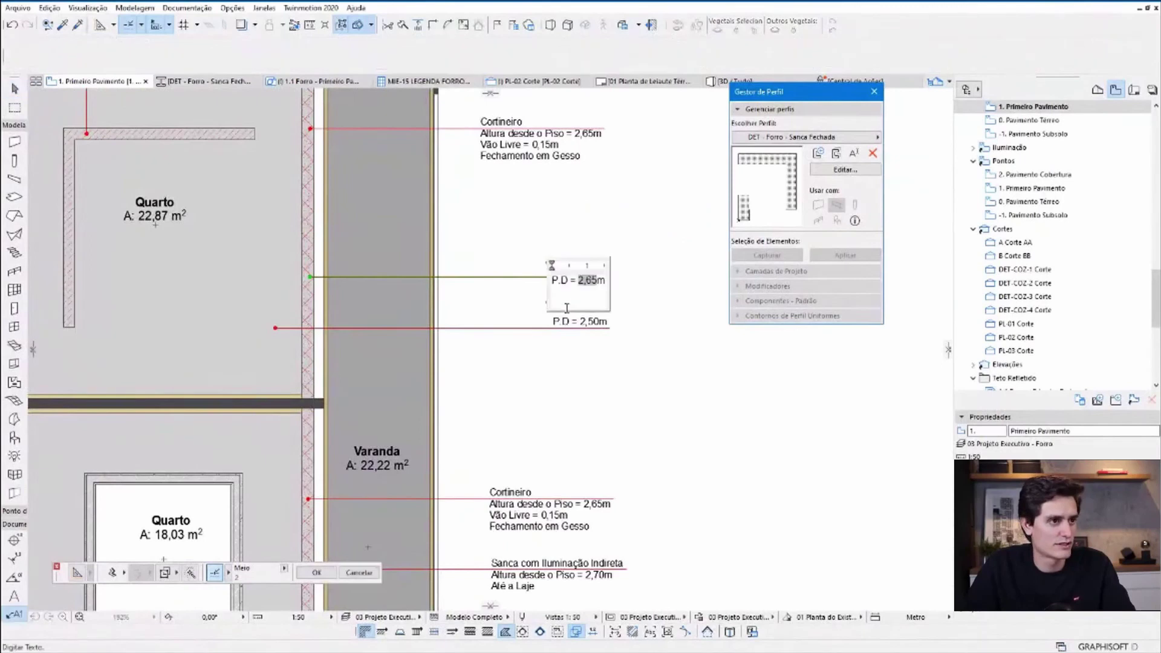
left_click_drag(578, 280, 606, 282)
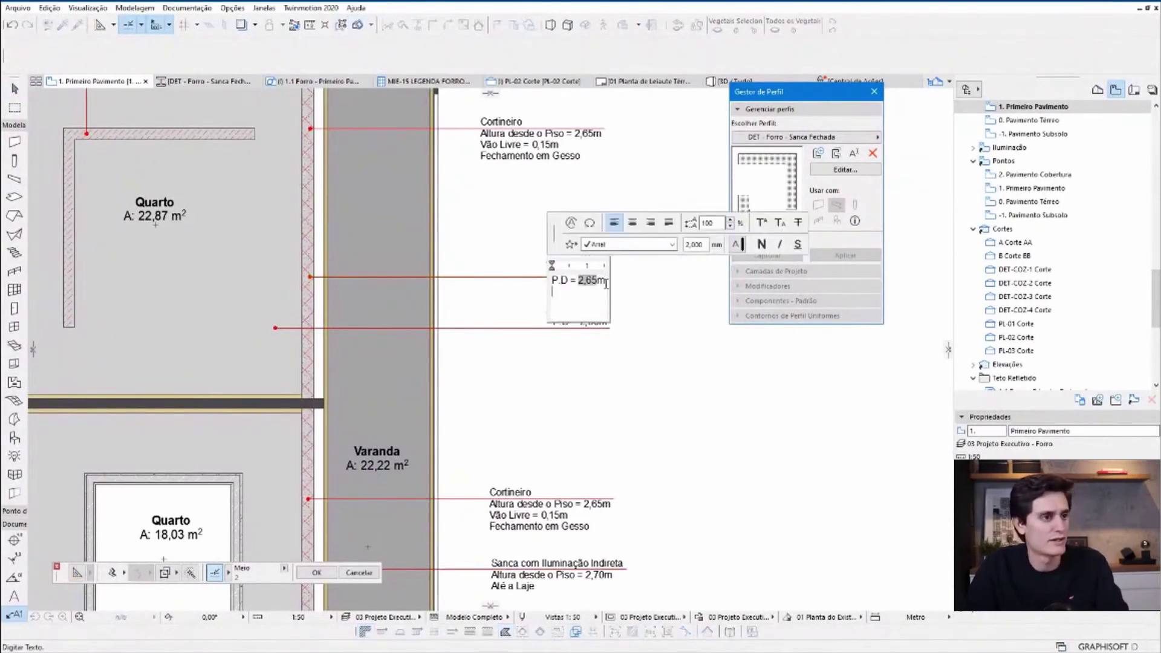
left_click(572, 223)
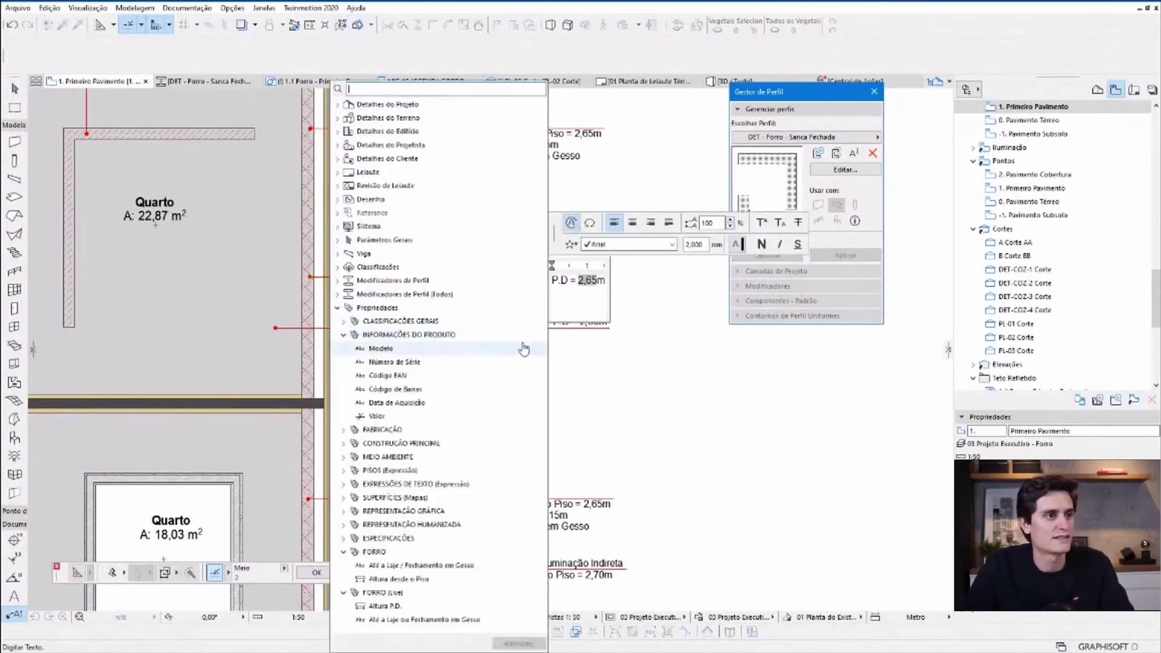
left_click(338, 308)
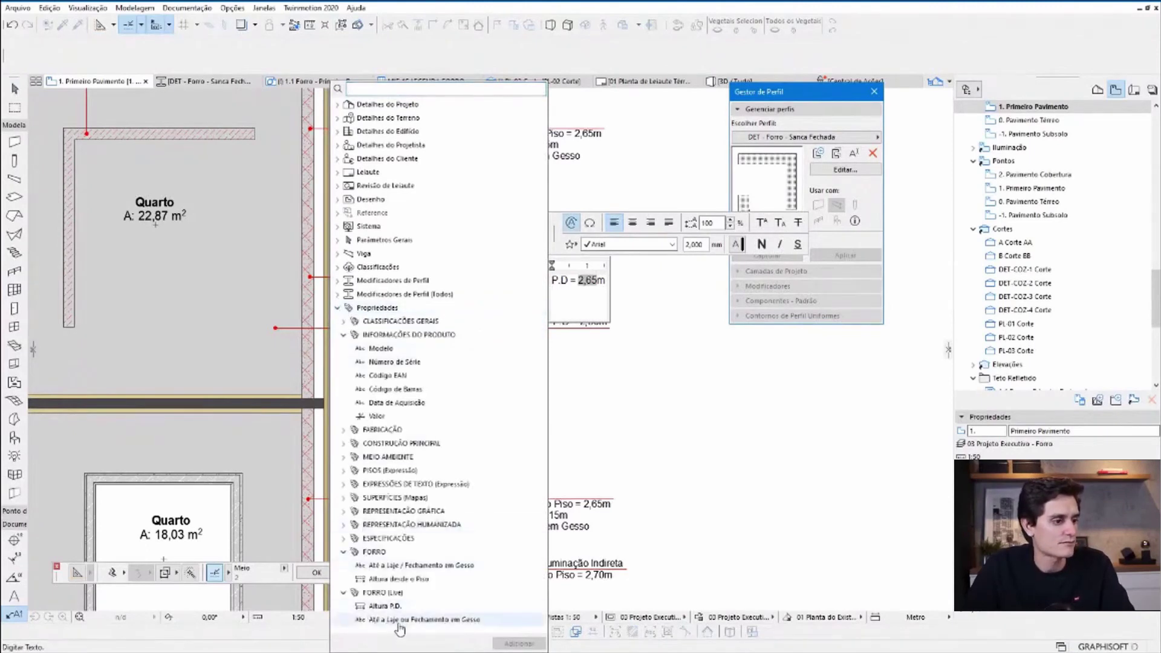
left_click(387, 619)
left_click(518, 644)
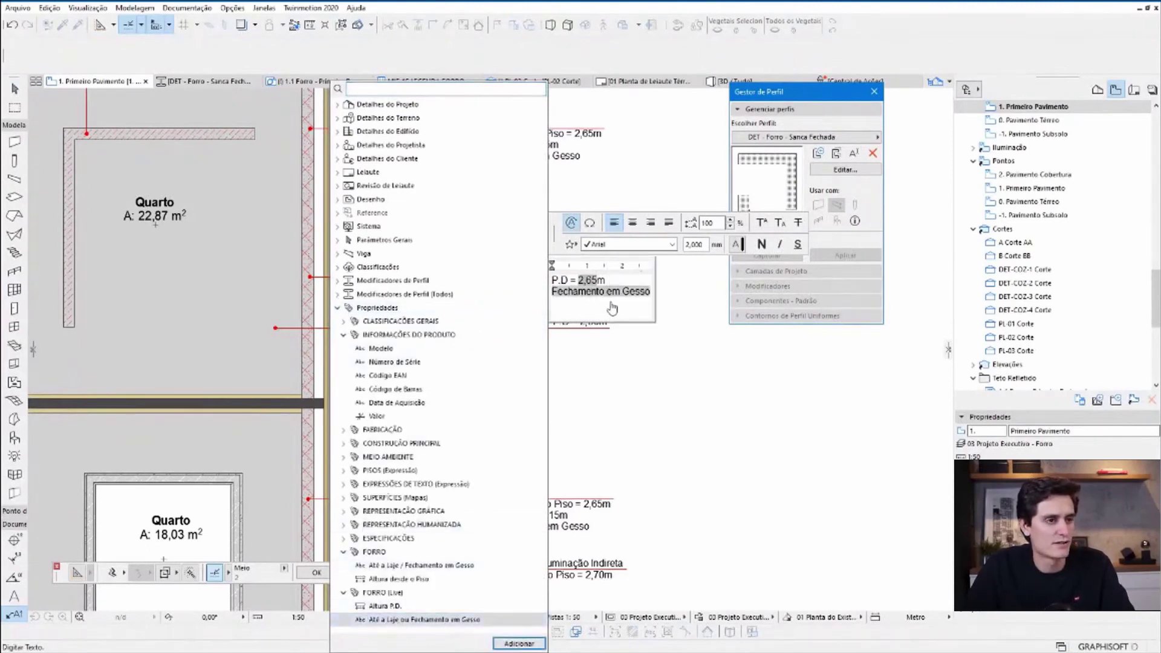
left_click(610, 293)
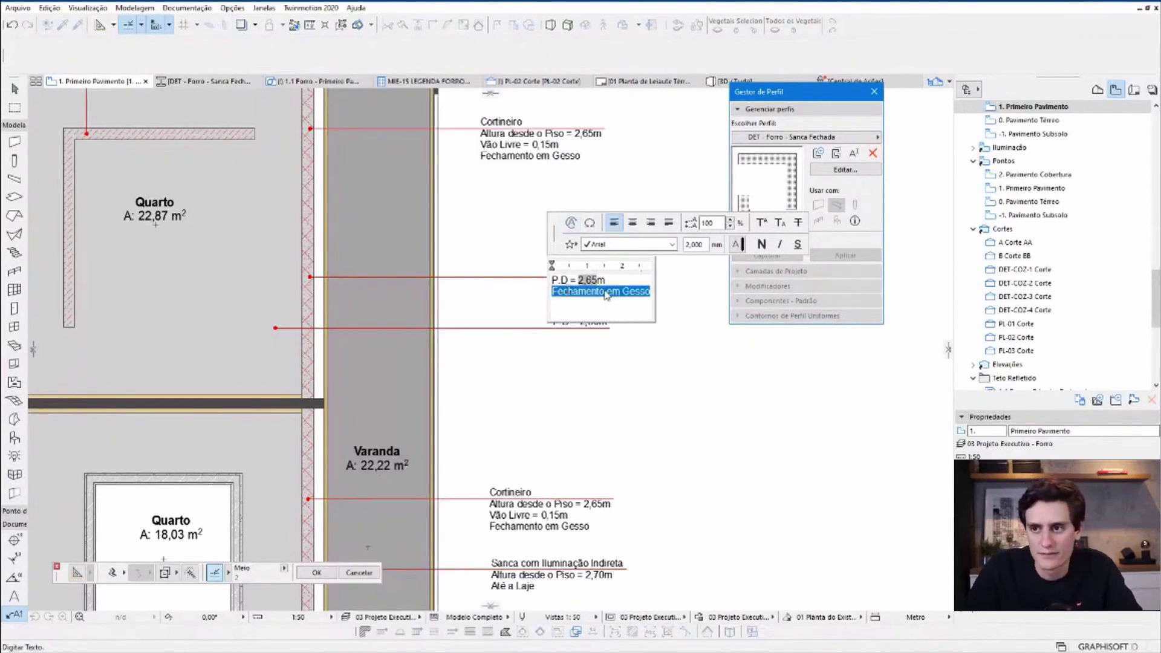
- Finish the label edit and select the ceiling strip beside the Quarto
left_click(731, 503)
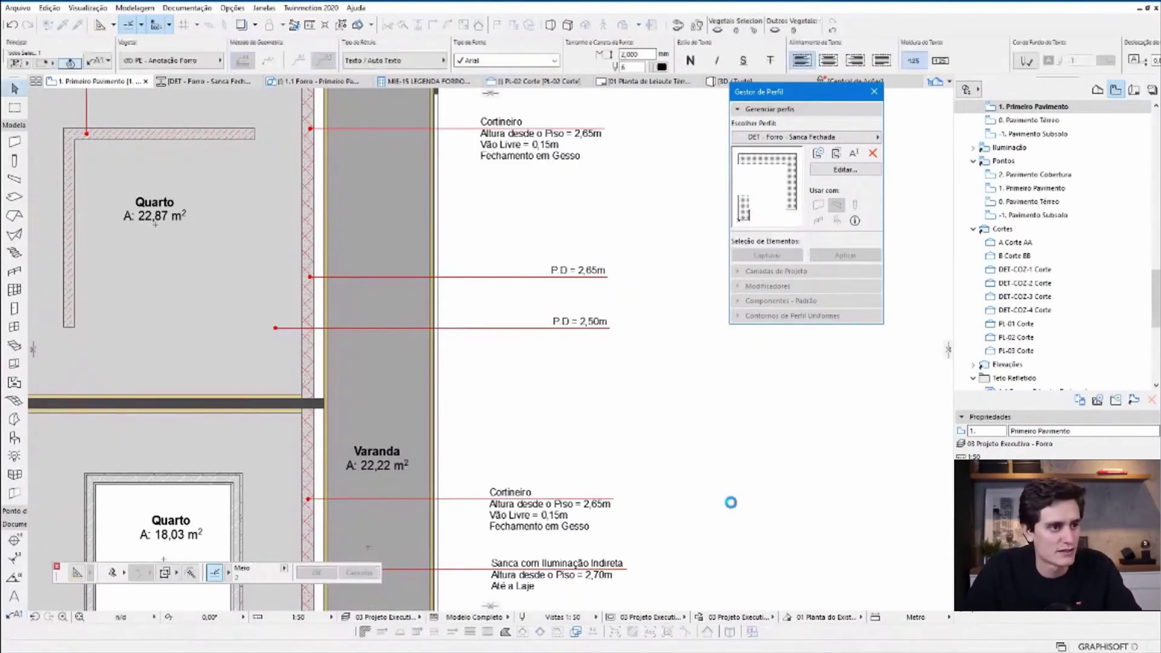
scroll(383, 244, "down", 2)
scroll(382, 244, "up", 1)
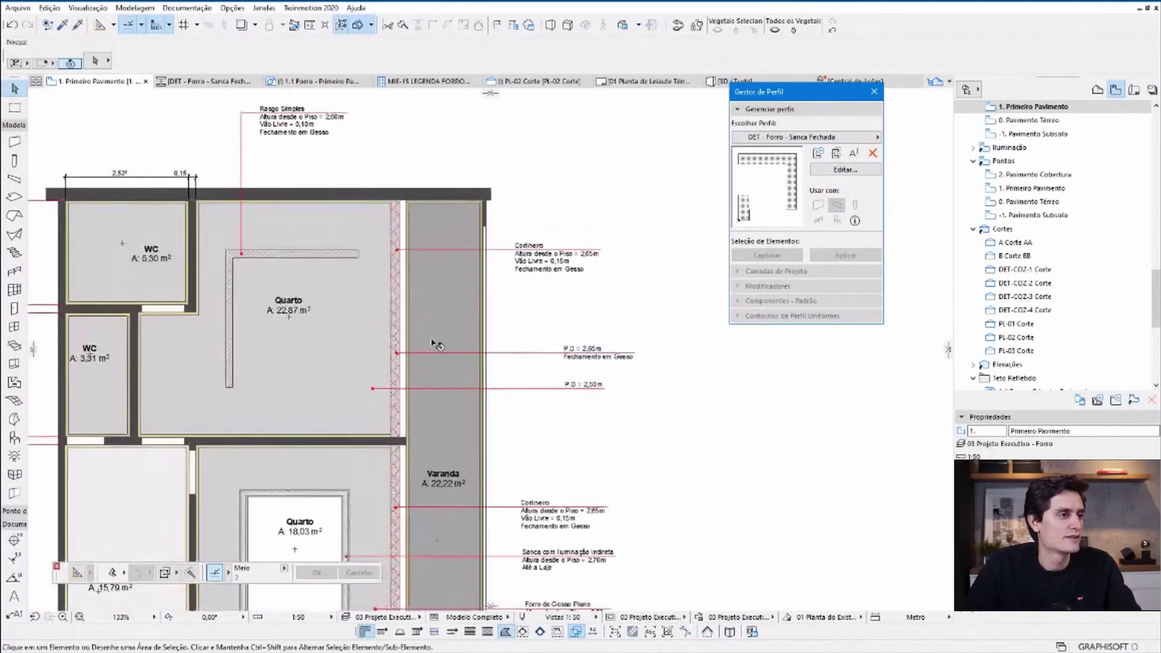
scroll(487, 362, "up", 2)
scroll(342, 361, "up", 1)
left_click(260, 322)
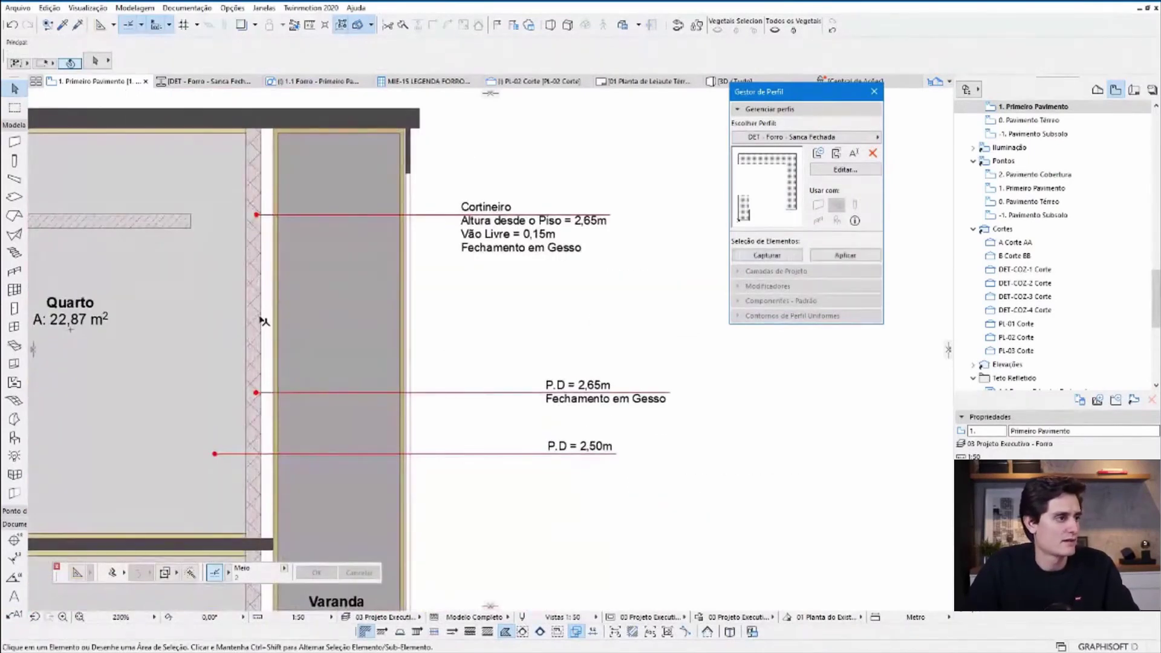
scroll(417, 427, "down", 5)
scroll(418, 427, "up", 5)
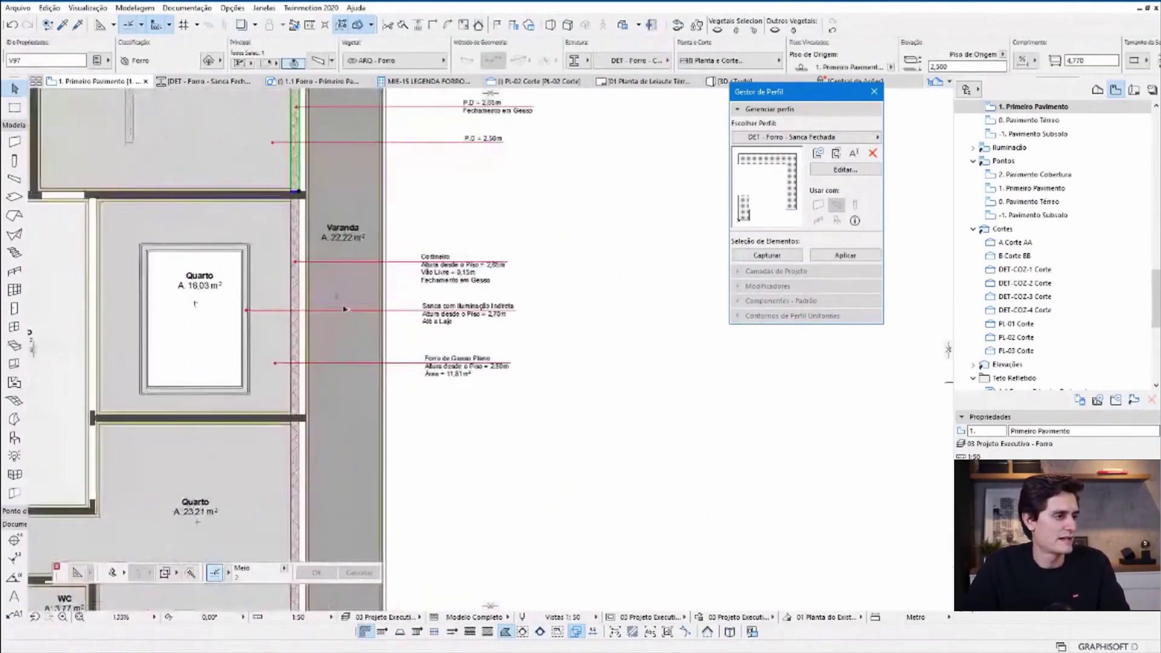
scroll(374, 286, "down", 1)
scroll(373, 287, "up", 1)
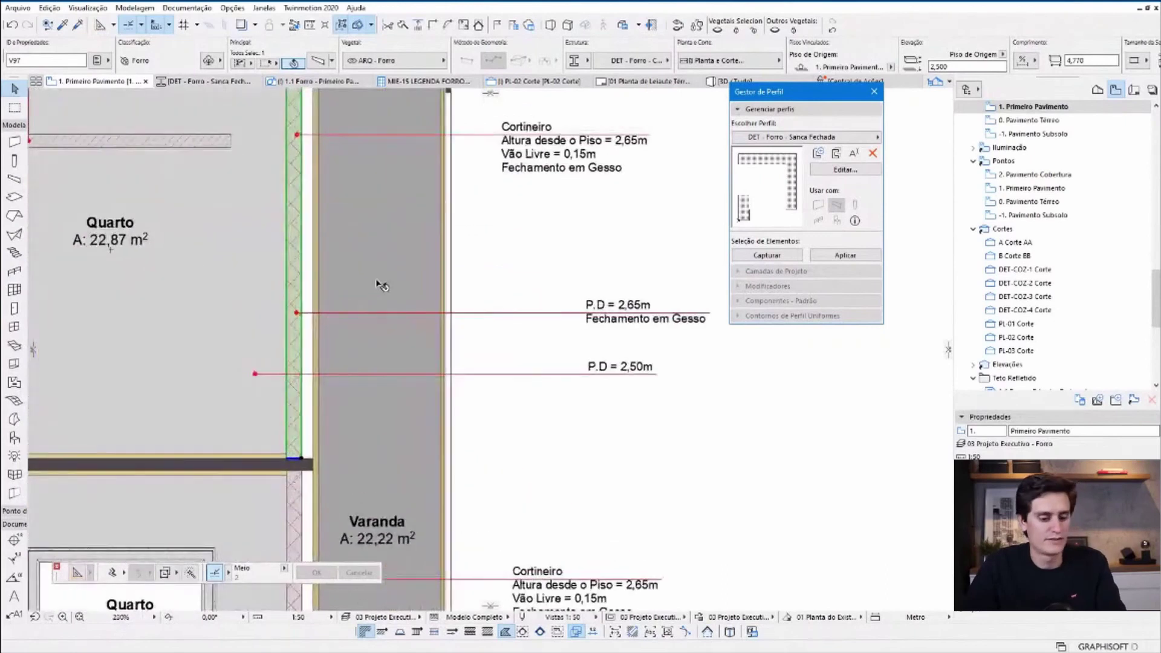
- Check the strip's closure thickness in Beam Settings and close it unchanged
double_click(375, 287)
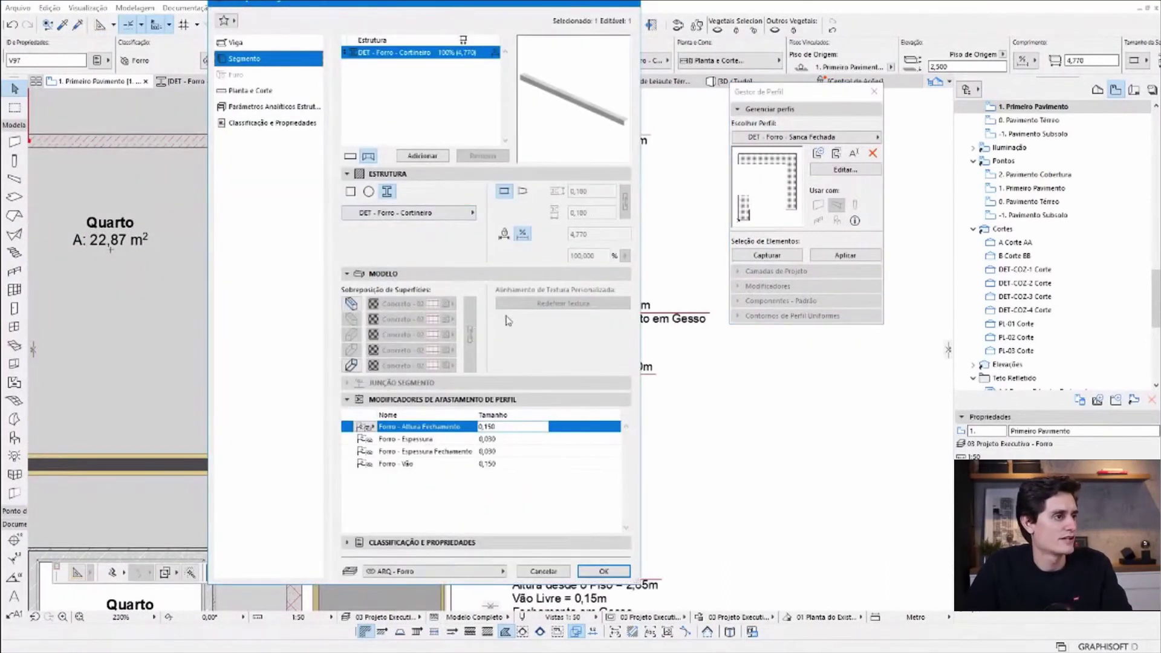
key("Return")
scroll(495, 246, "down", 3)
scroll(467, 430, "down", 1)
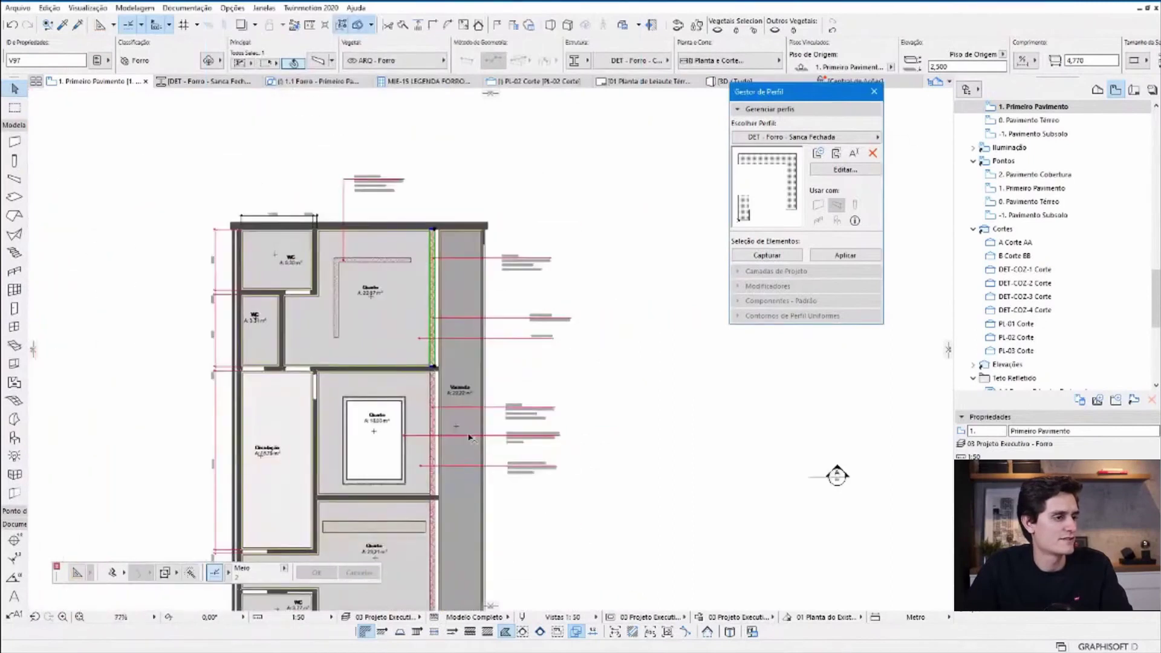
left_click(576, 350)
scroll(535, 399, "up", 3)
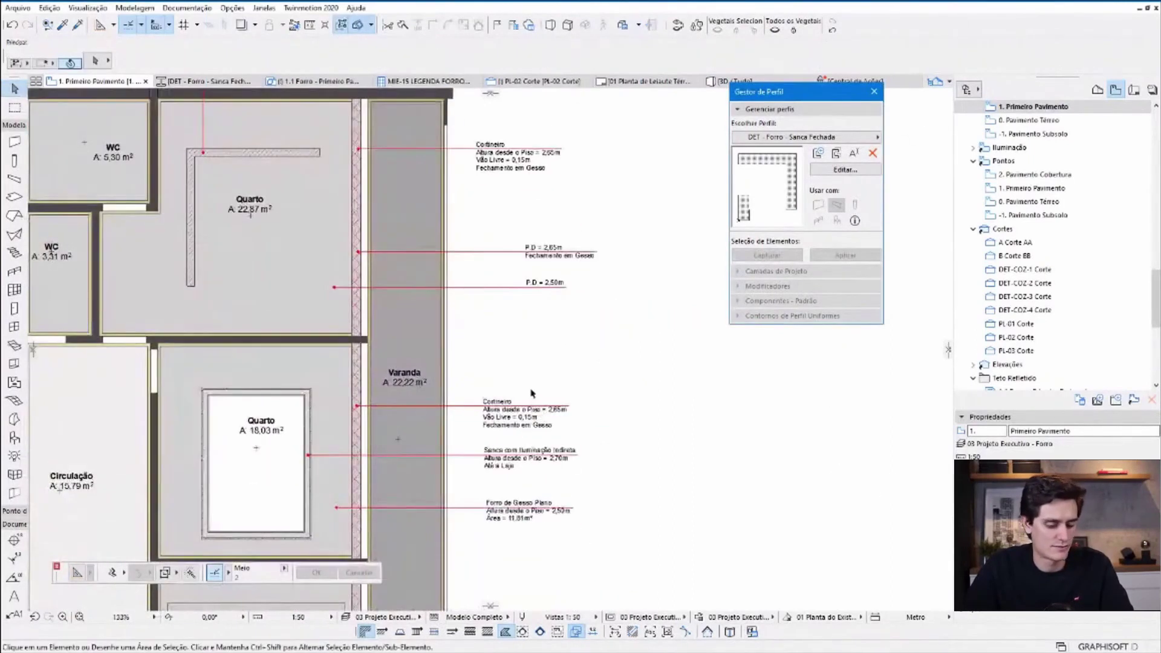
middle_click_drag(531, 393, 511, 334)
- Place a matching P.D = 2,65m label on the ceiling strip beside the Varanda
left_click(514, 192)
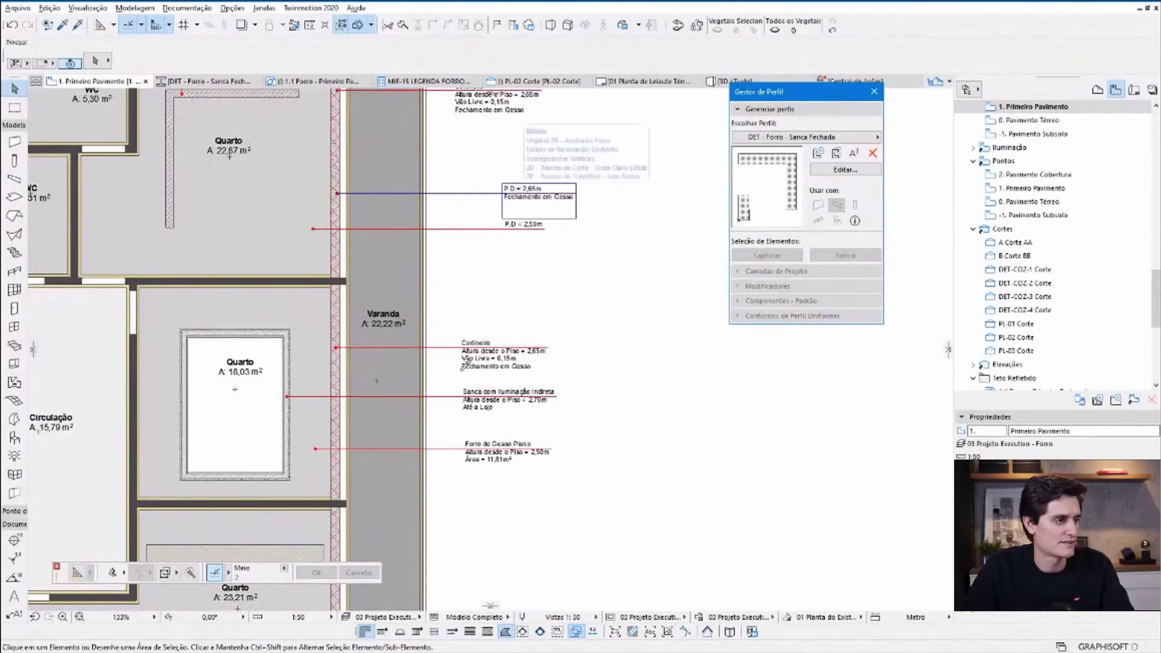
key("l")
left_click(337, 298)
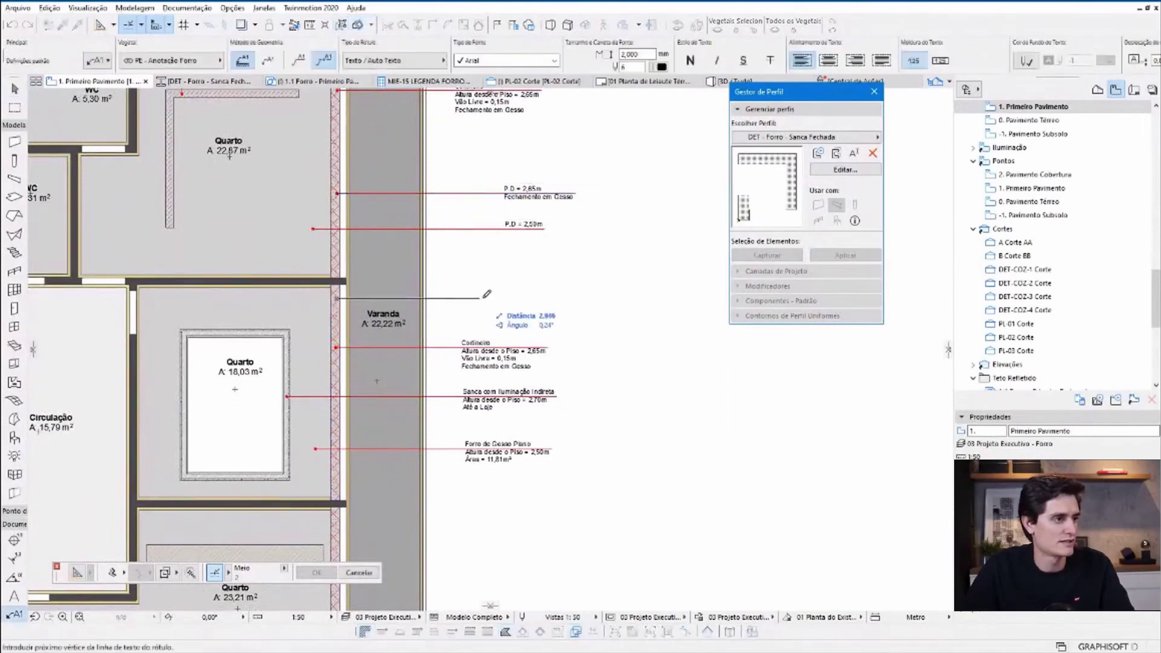
left_click(547, 298)
scroll(552, 315, "up", 3)
scroll(552, 315, "down", 2)
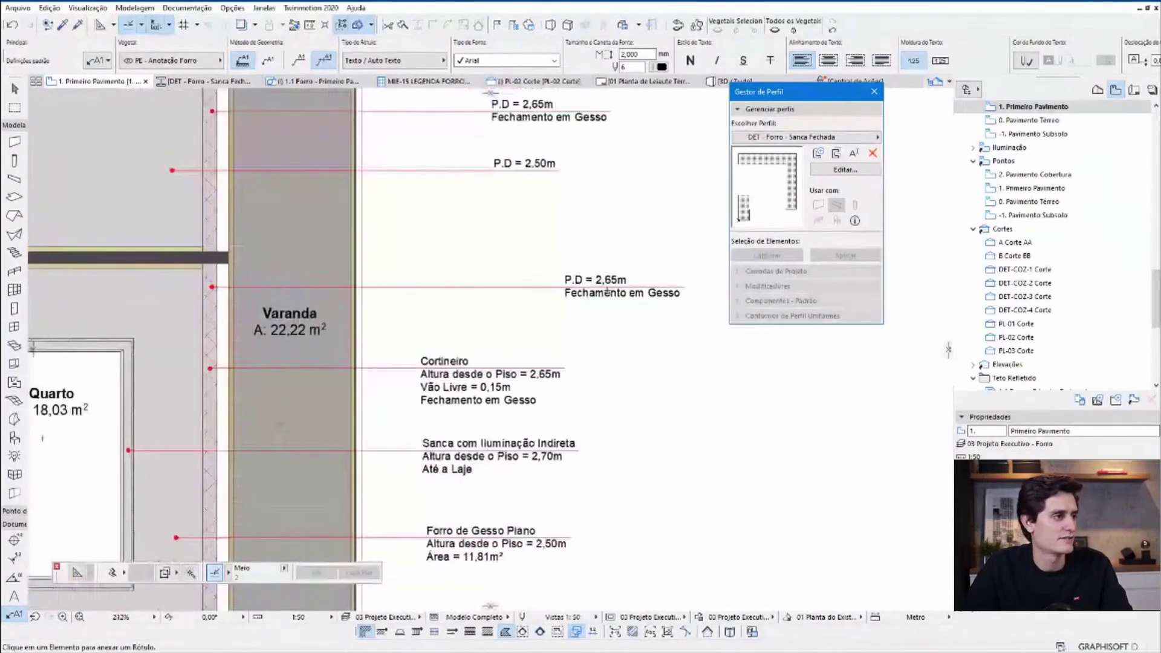
scroll(552, 315, "down", 2)
- In the PL-02 Corte section, select and measure the sanca ceiling element
left_click(515, 84)
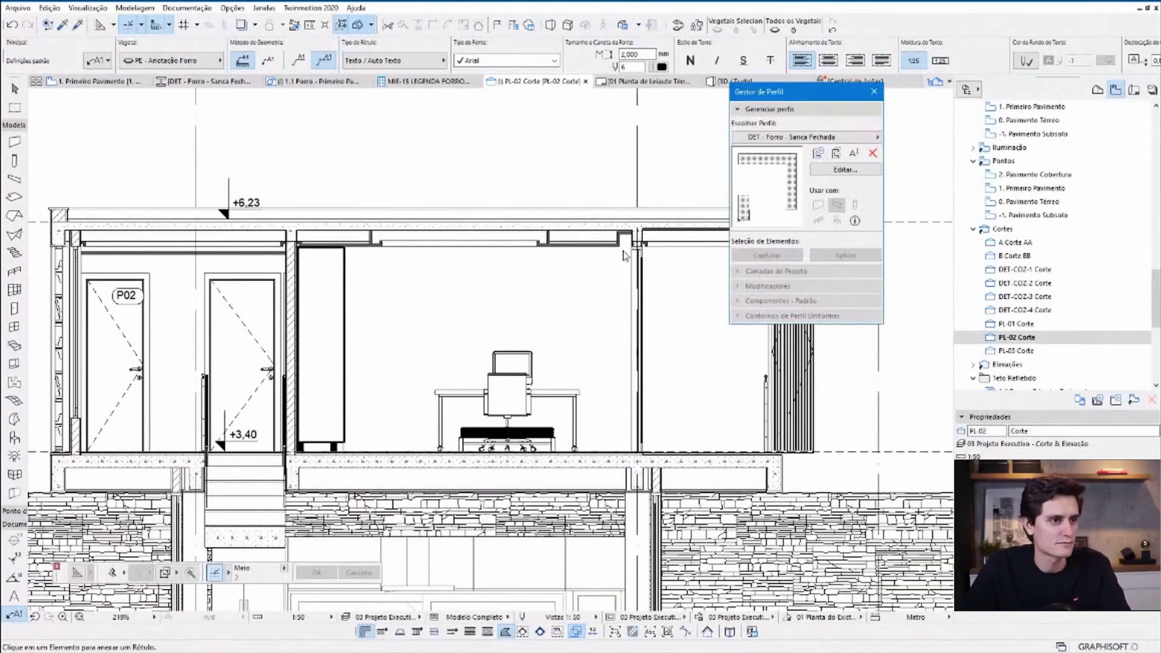
scroll(622, 256, "up", 3)
scroll(622, 255, "up", 3)
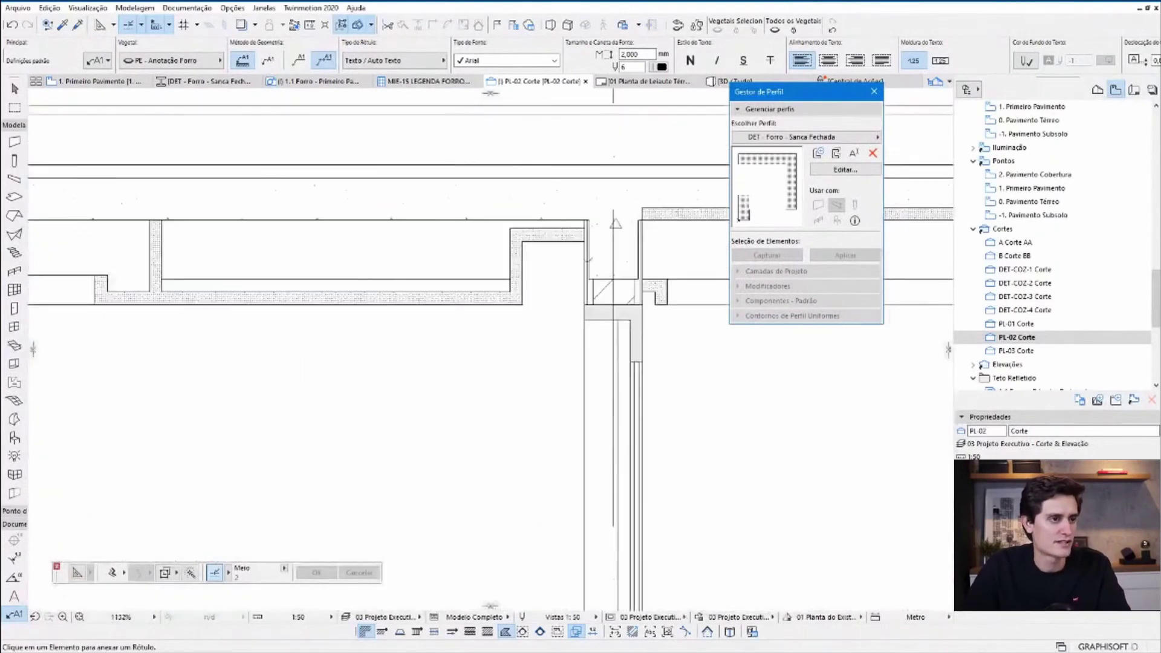
left_click(578, 242)
scroll(561, 232, "up", 3)
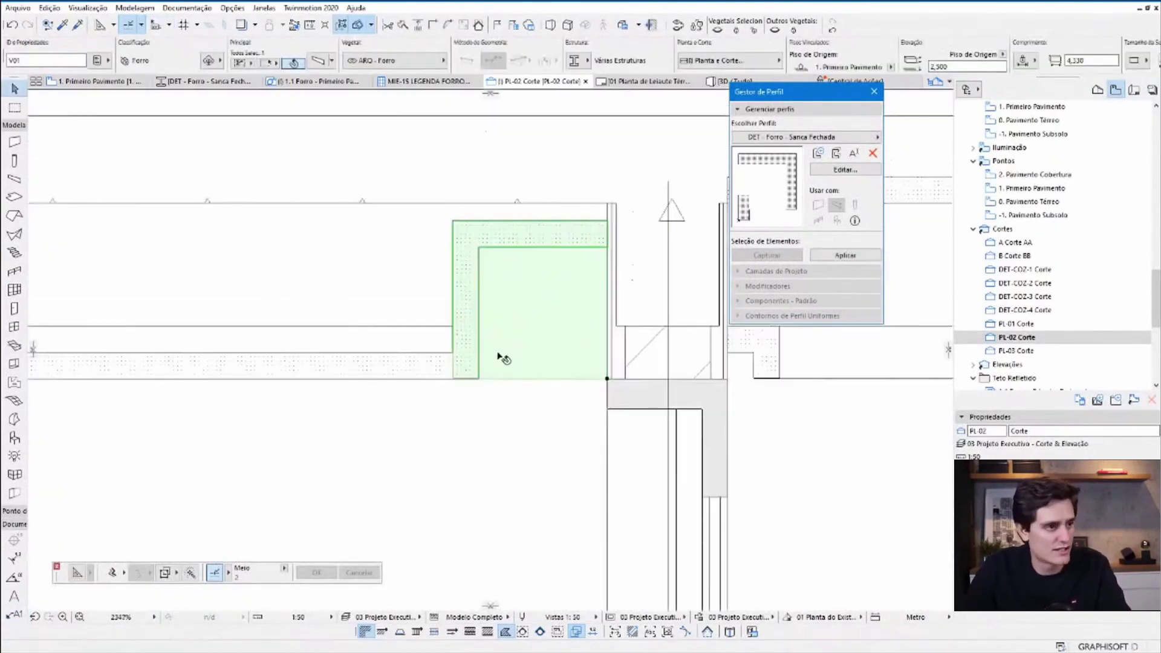
key("m")
left_click(478, 378)
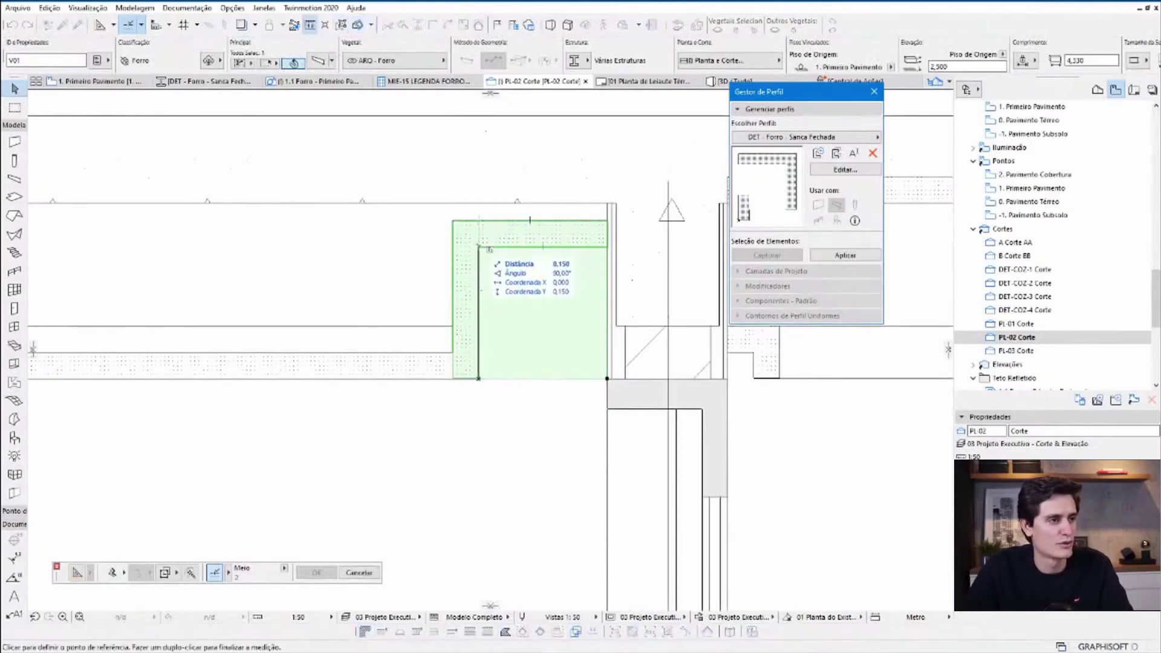
key("Escape")
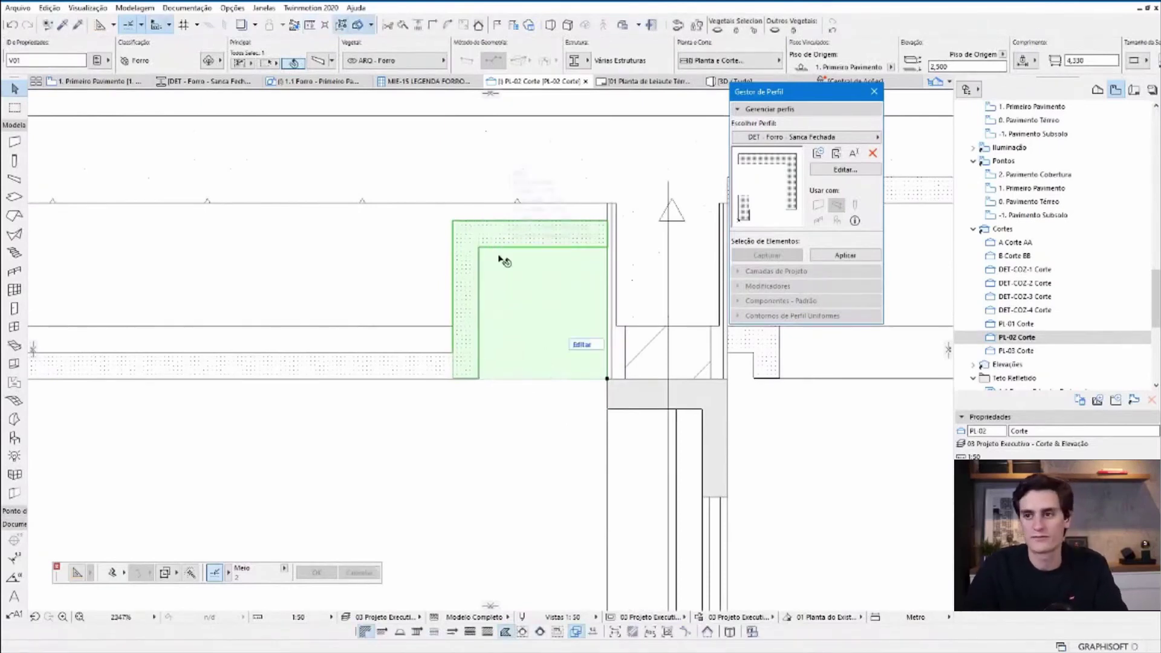
- Set the sanca's Forro - Altura Fechamento to 0,170 and Espessura Fechamento to 0
double_click(499, 259)
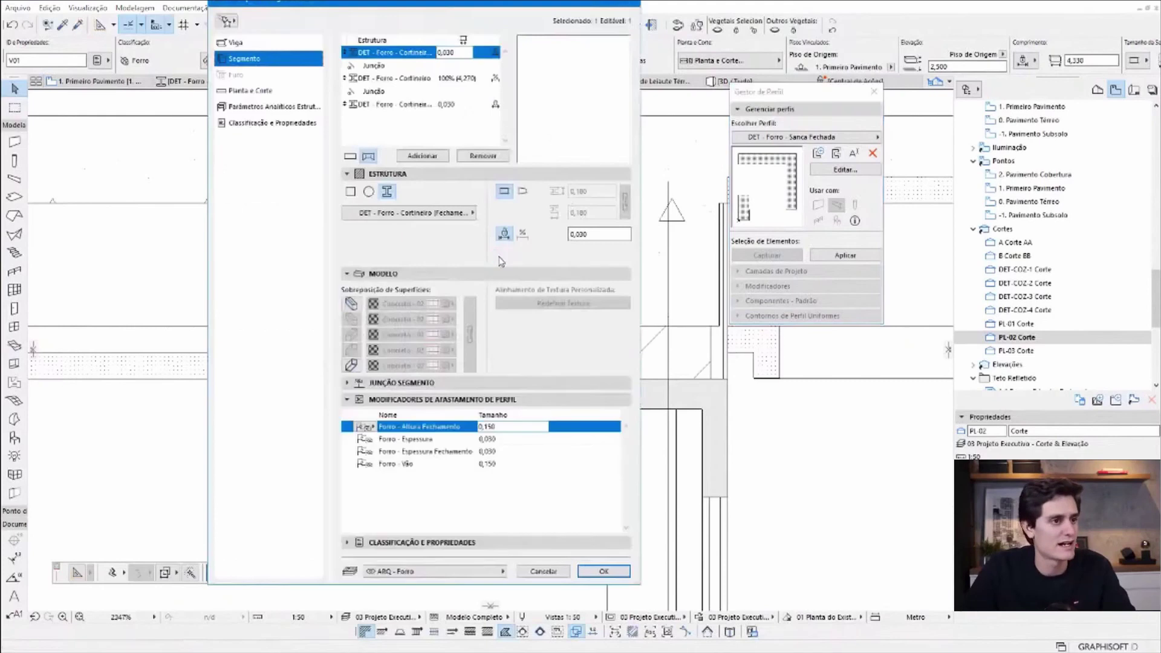
left_click(408, 106, "shift")
type(",17")
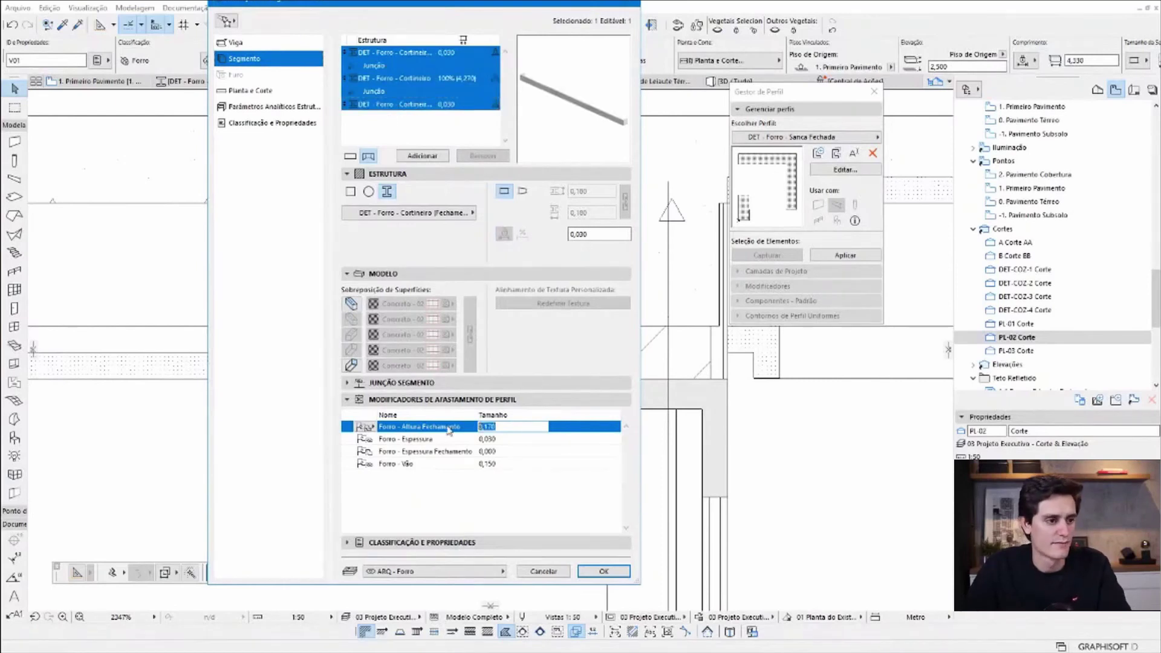
left_click(452, 451)
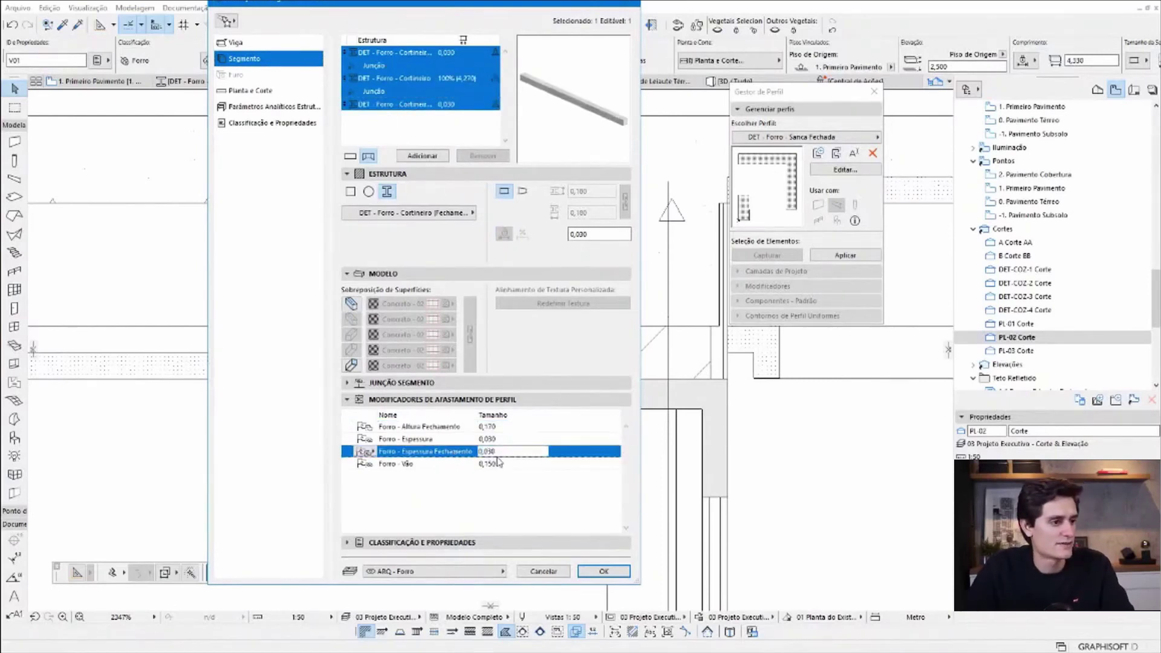
type("0")
left_click(504, 427)
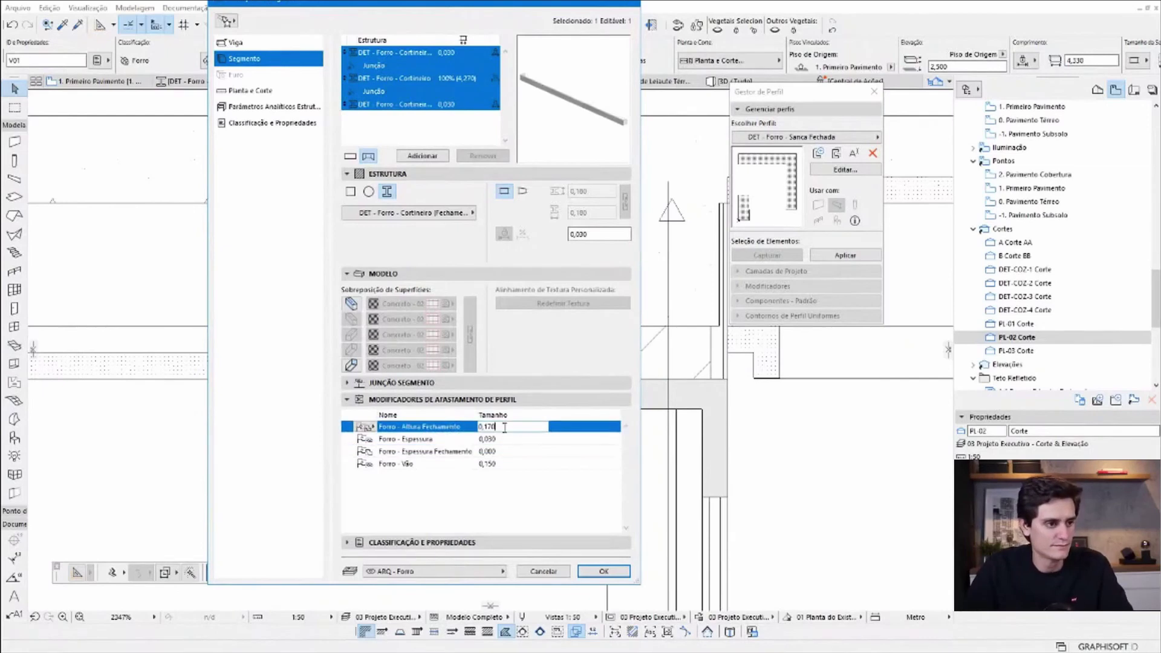
left_click(495, 452)
left_click(603, 570)
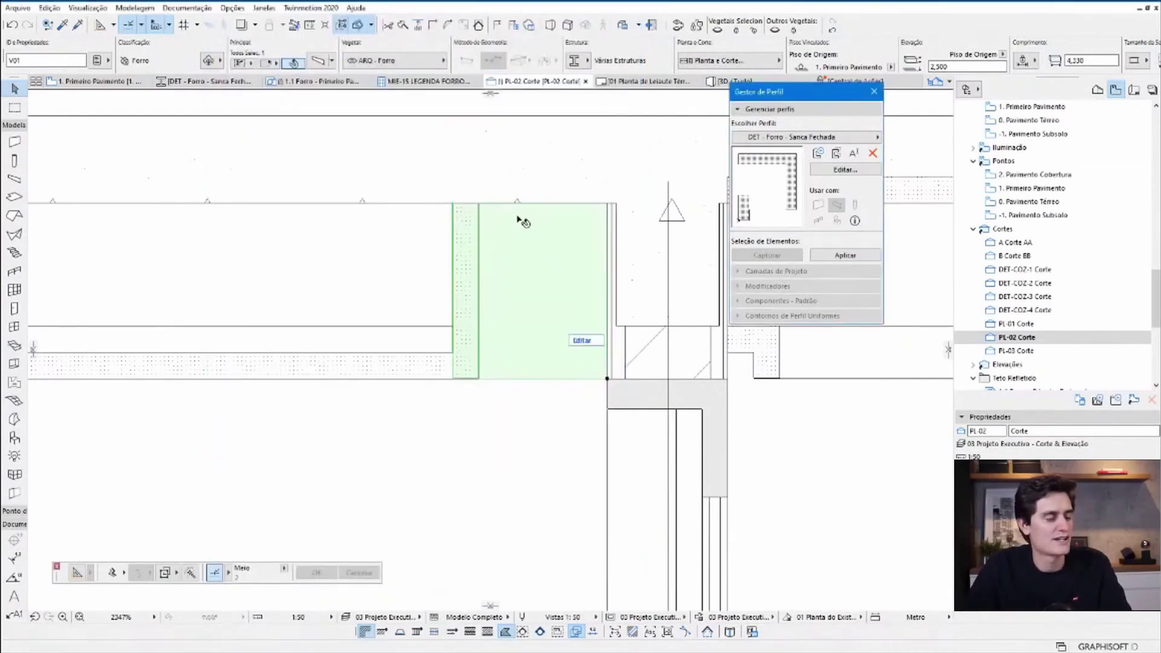
scroll(521, 222, "down", 3)
left_click(456, 353)
mouse_move(100, 81)
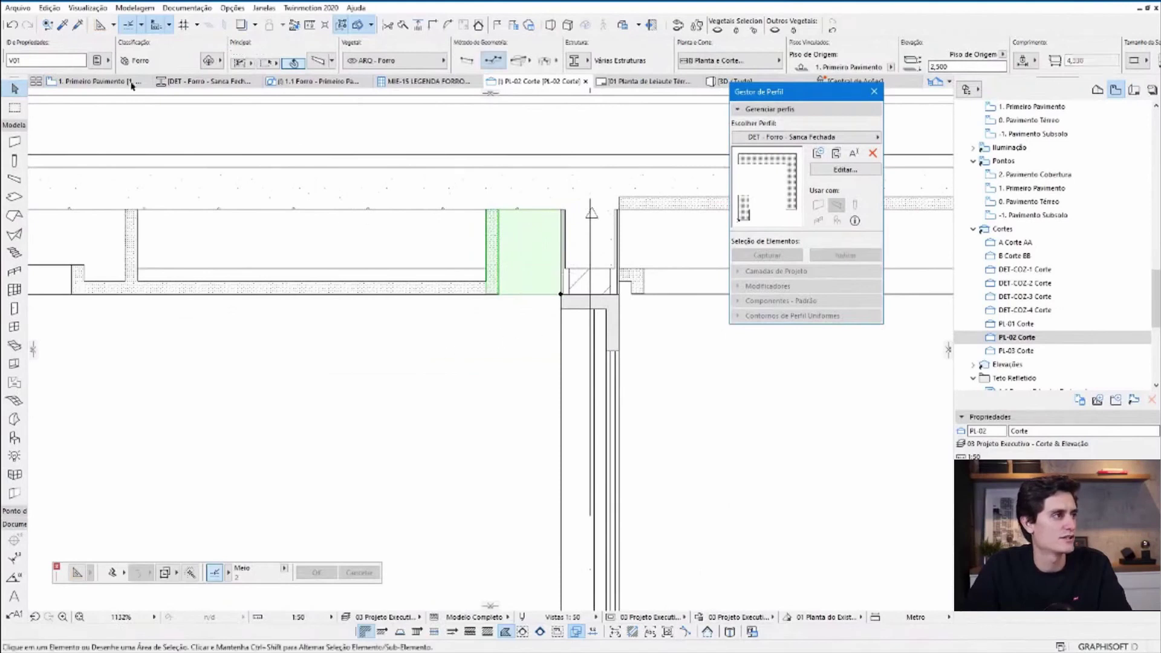
- Return to 1. Primeiro Pavimento and select the Varanda's P.D = 2,70m Até a Laje label
left_click(76, 82)
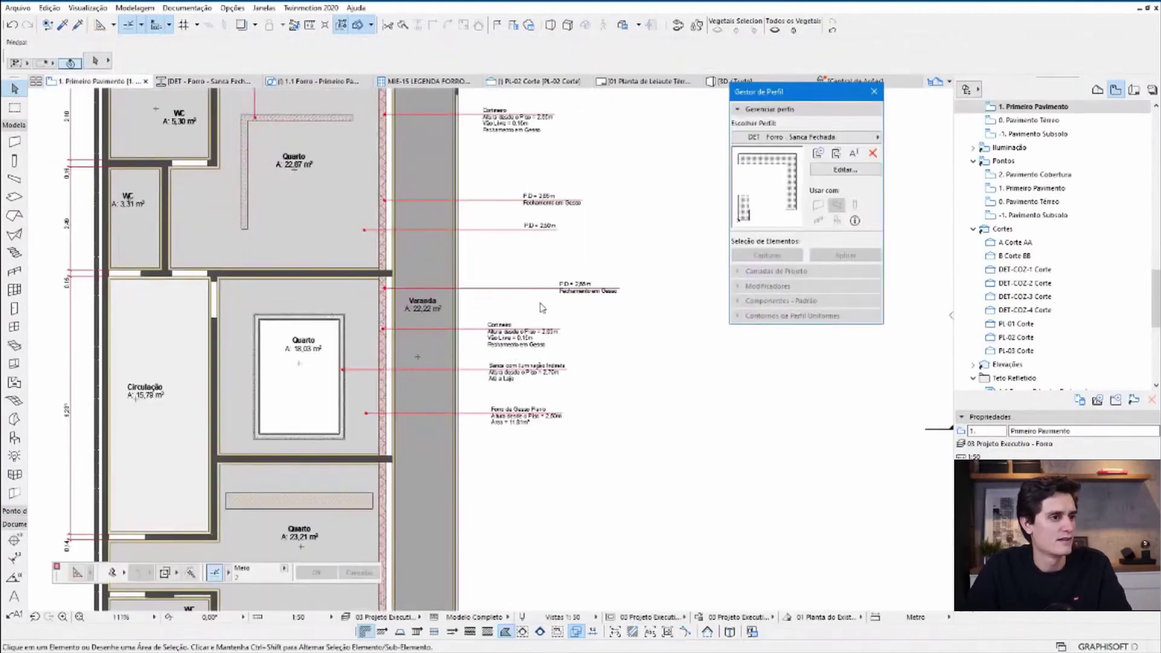
scroll(541, 307, "up", 2)
scroll(389, 323, "up", 2)
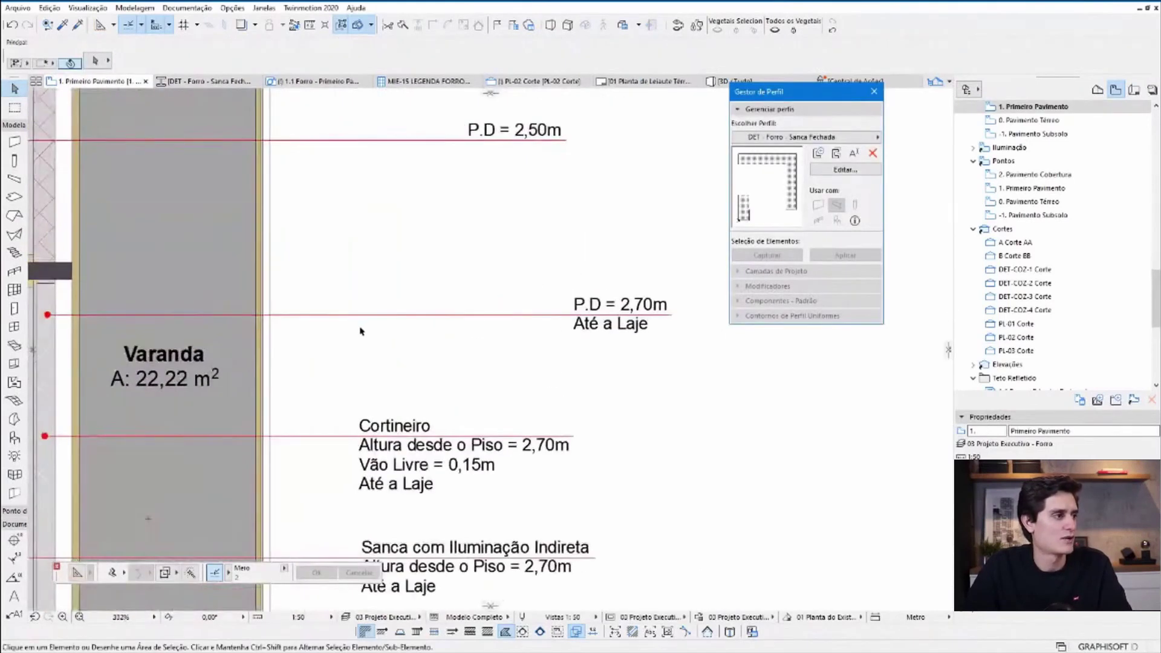
scroll(484, 320, "down", 1)
left_click(667, 313)
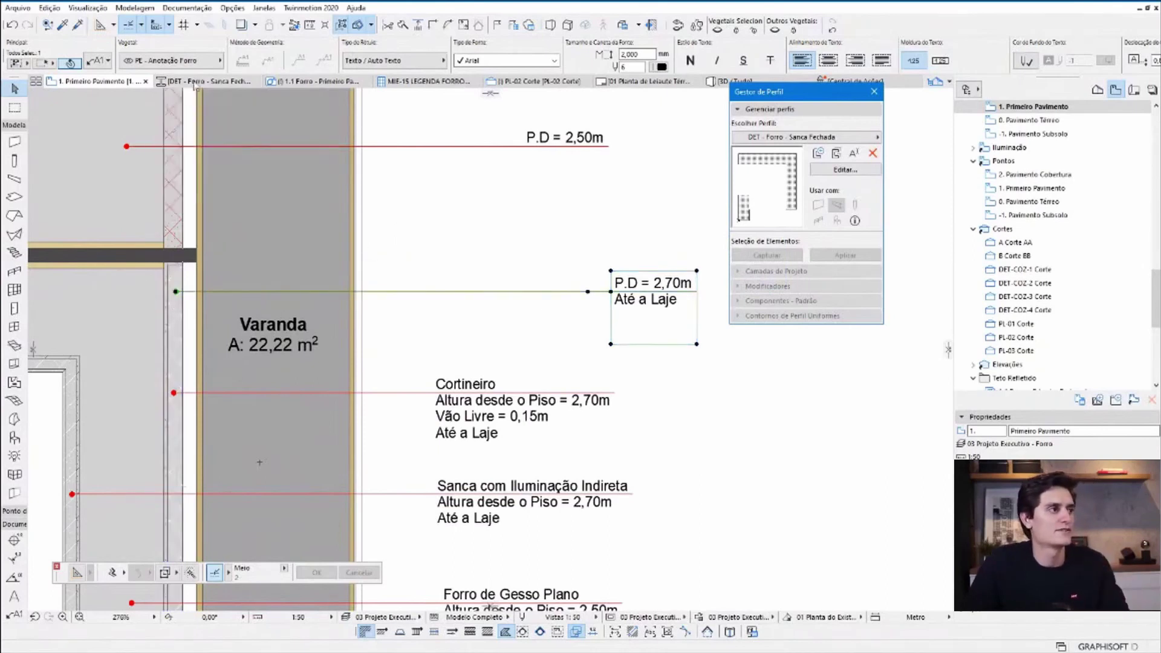
left_click(195, 85)
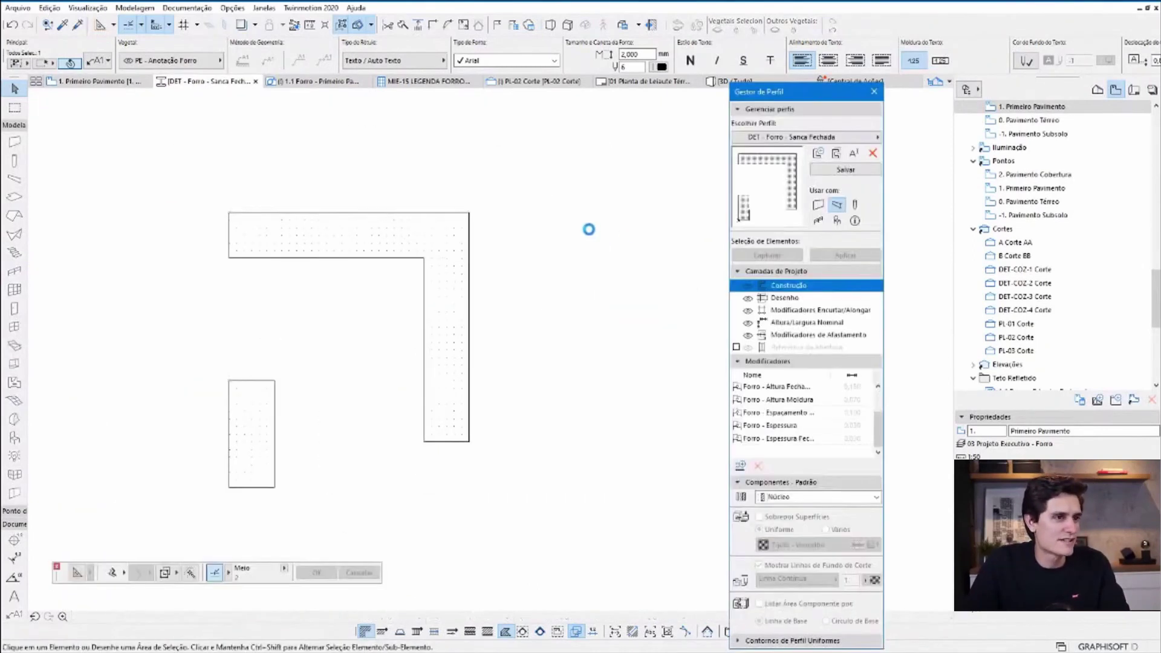
scroll(488, 230, "up", 5)
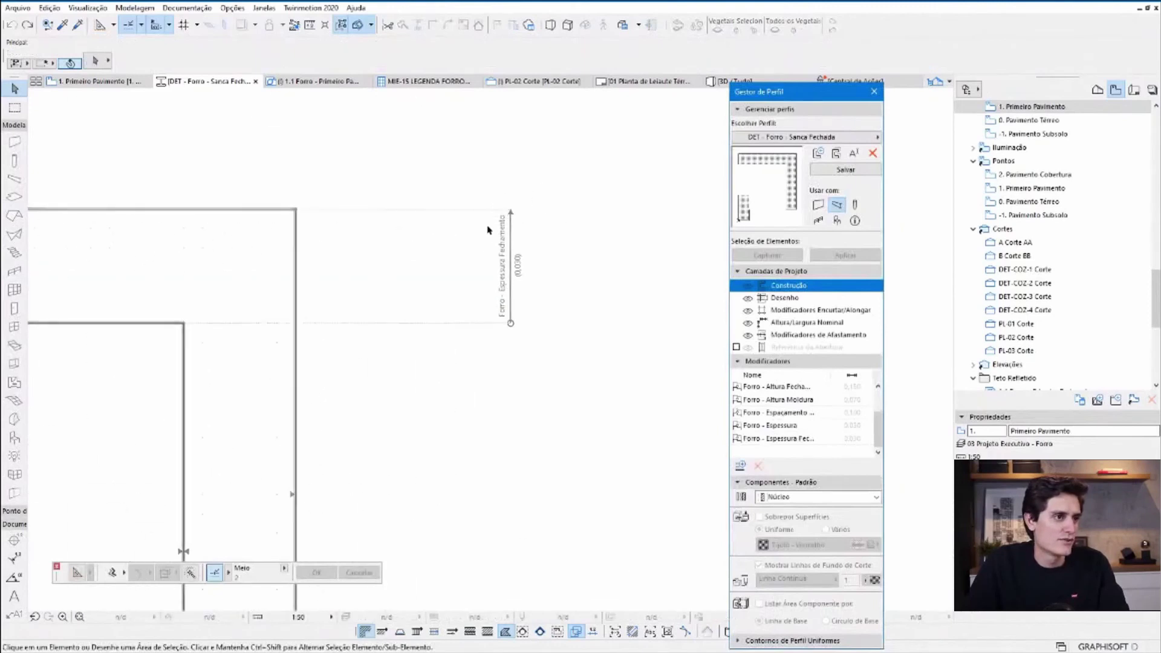
scroll(488, 230, "down", 2)
scroll(511, 248, "down", 3)
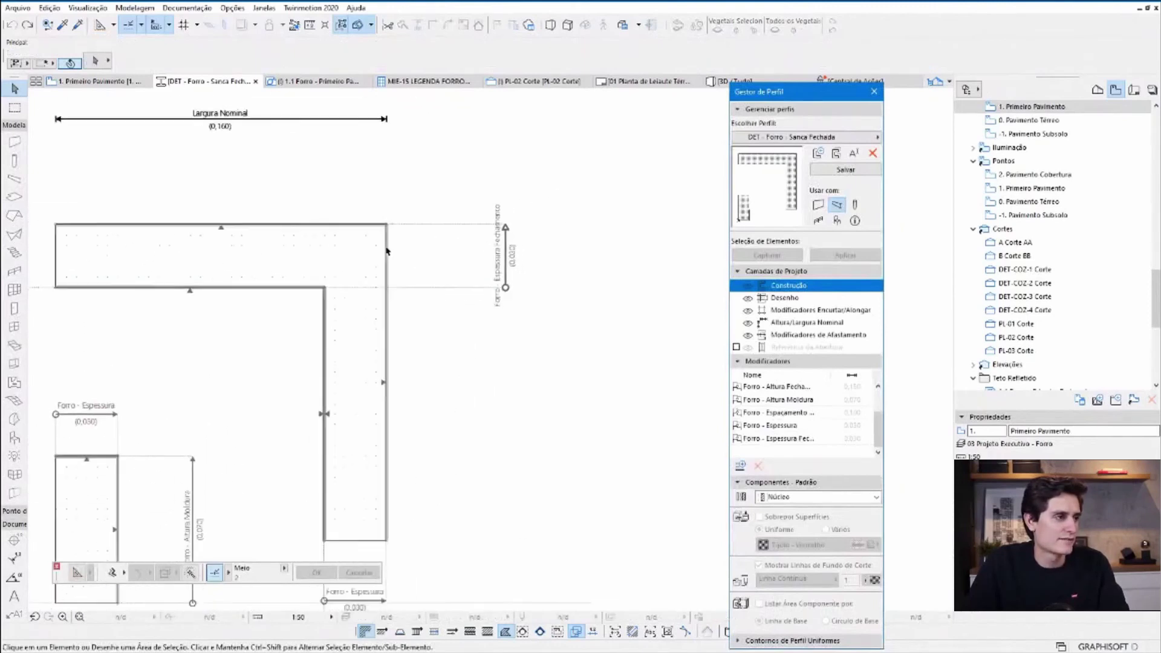
left_click(285, 227)
left_click(281, 254)
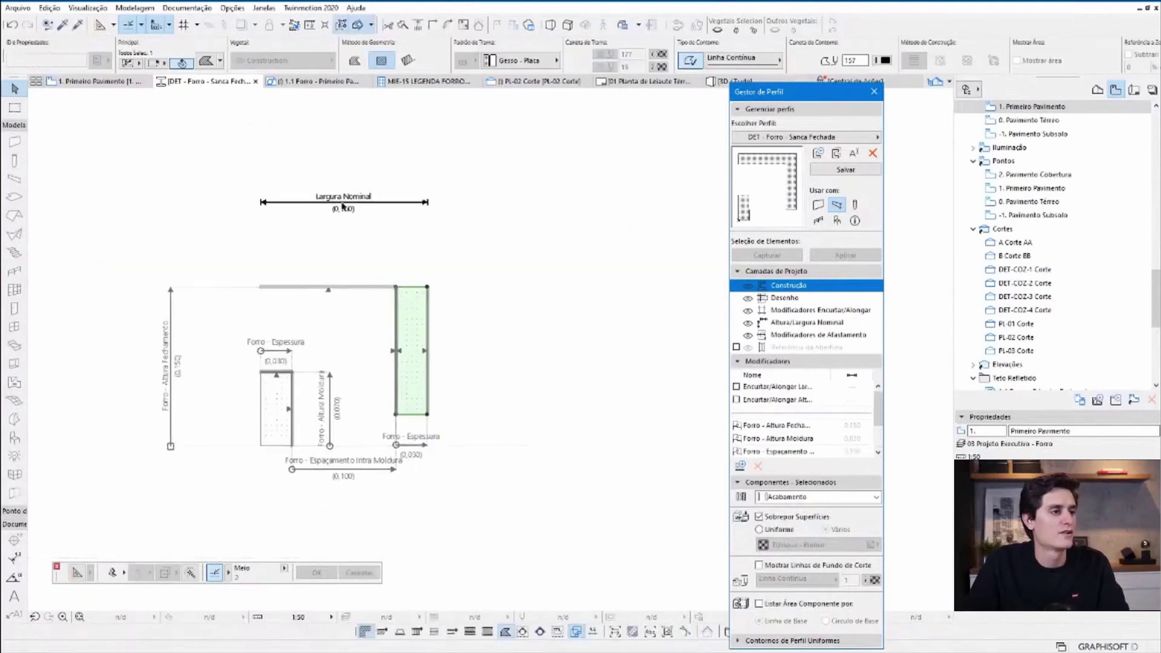
key("ctrl+z")
key("Escape")
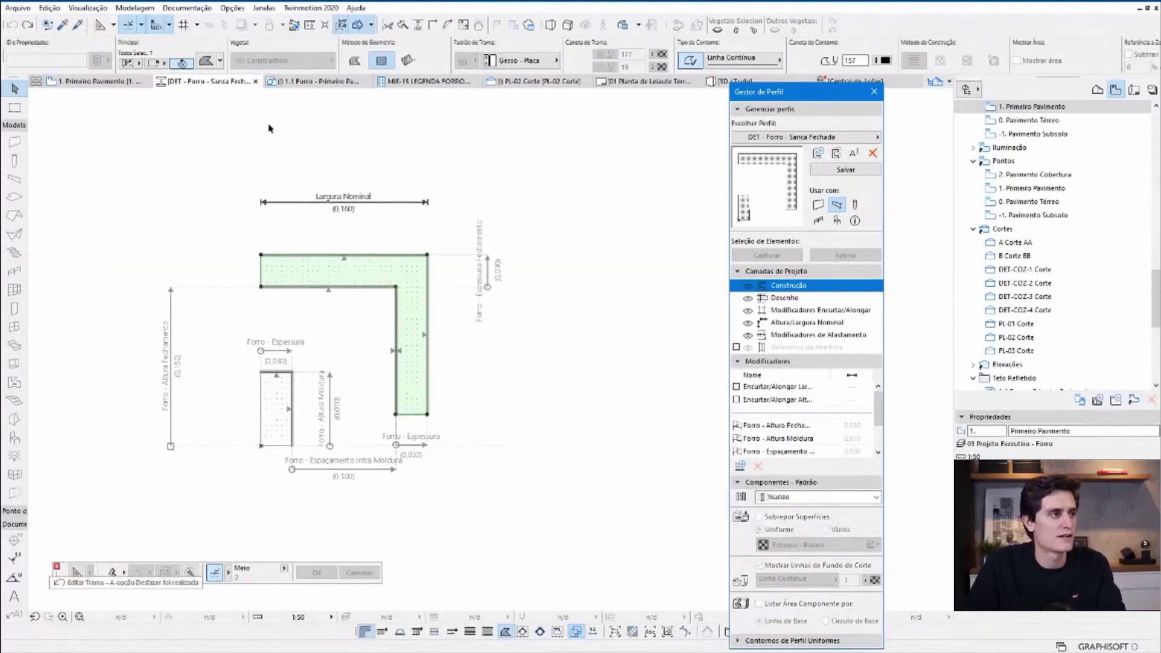
left_click(140, 84)
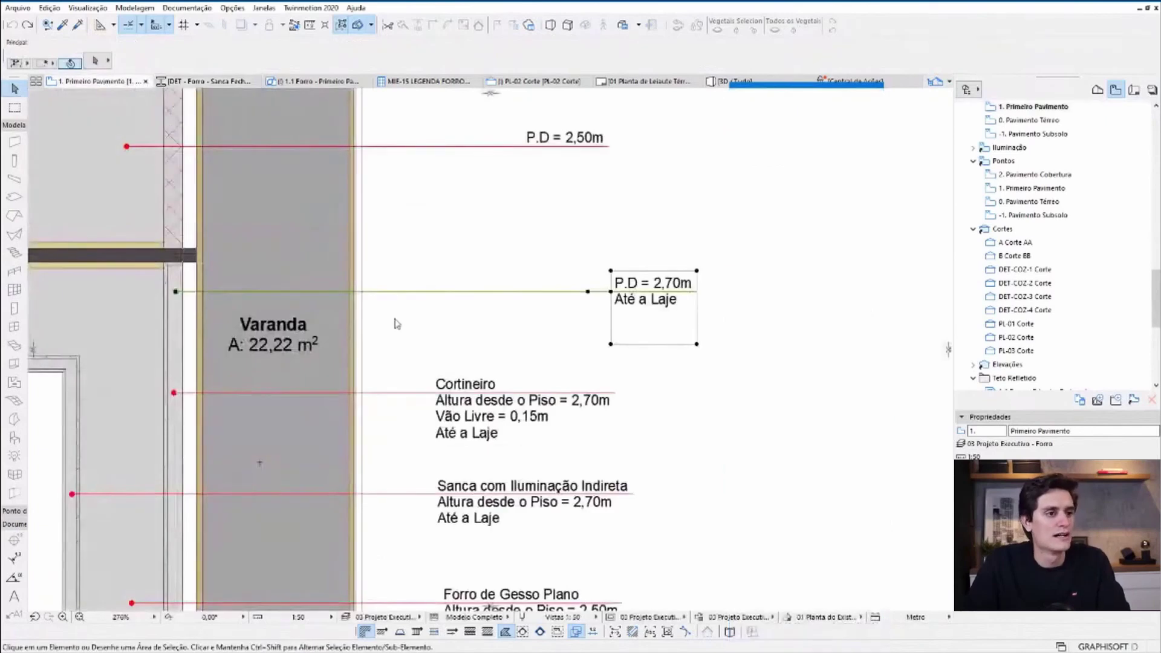
- Edit the P.D = 2,70m label's text and highlight its Até a Laje line
left_click(652, 302)
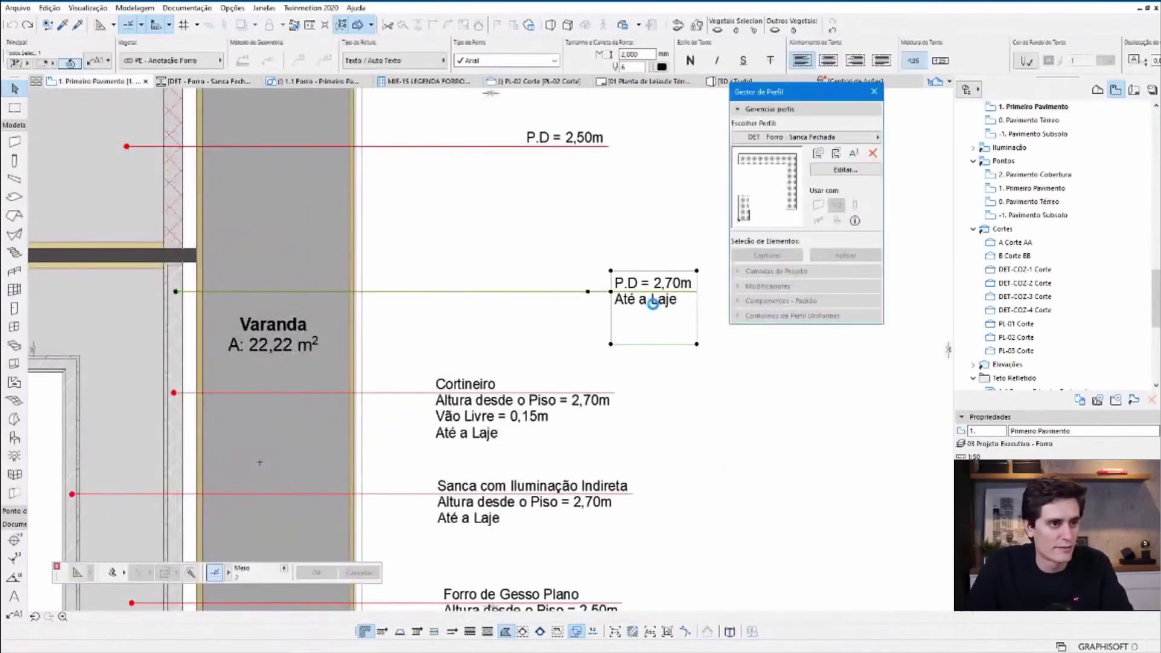
scroll(652, 302, "down", 2)
scroll(651, 302, "down", 3)
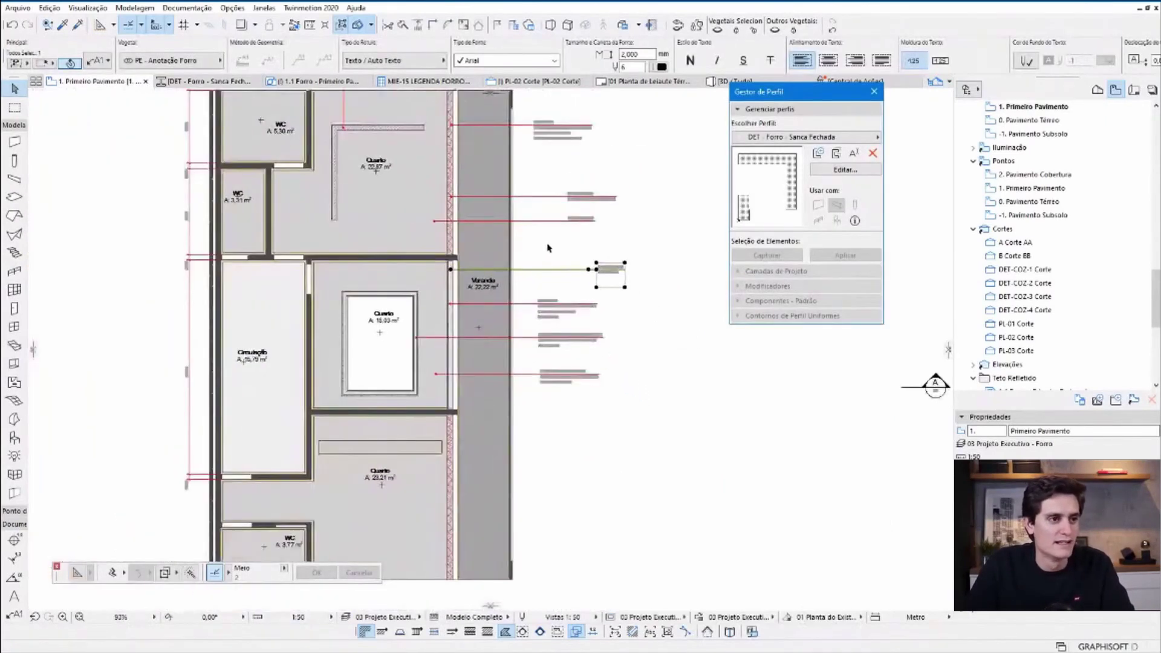
scroll(547, 247, "up", 4)
scroll(706, 319, "up", 2)
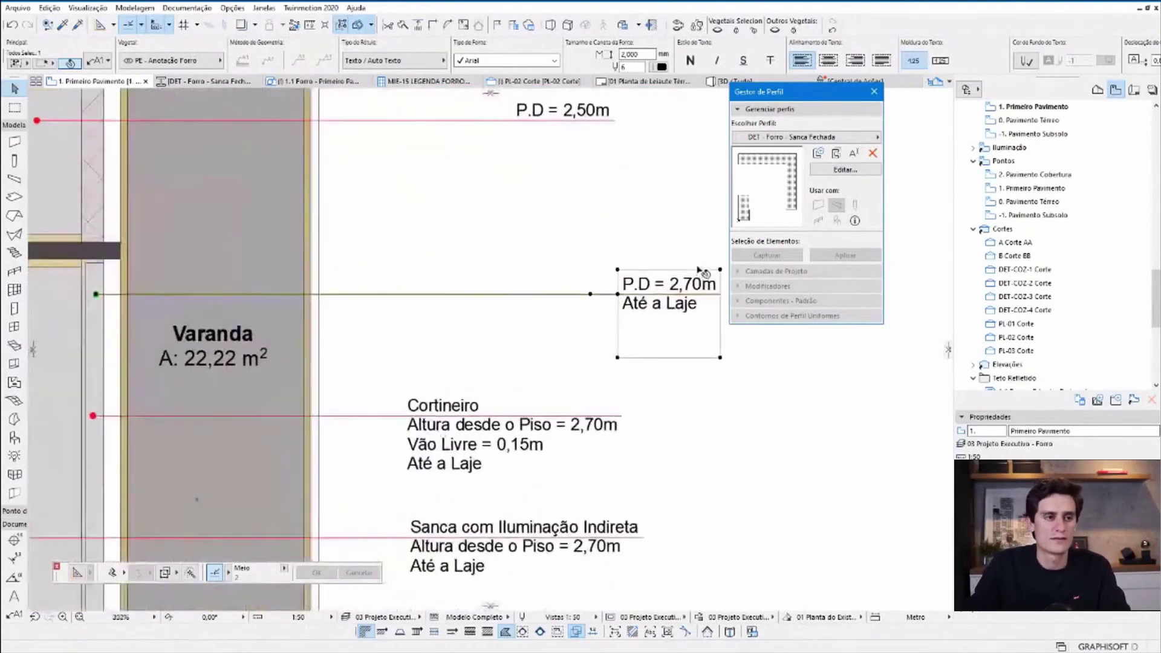
scroll(653, 318, "up", 1)
scroll(581, 317, "up", 1)
left_click(577, 317)
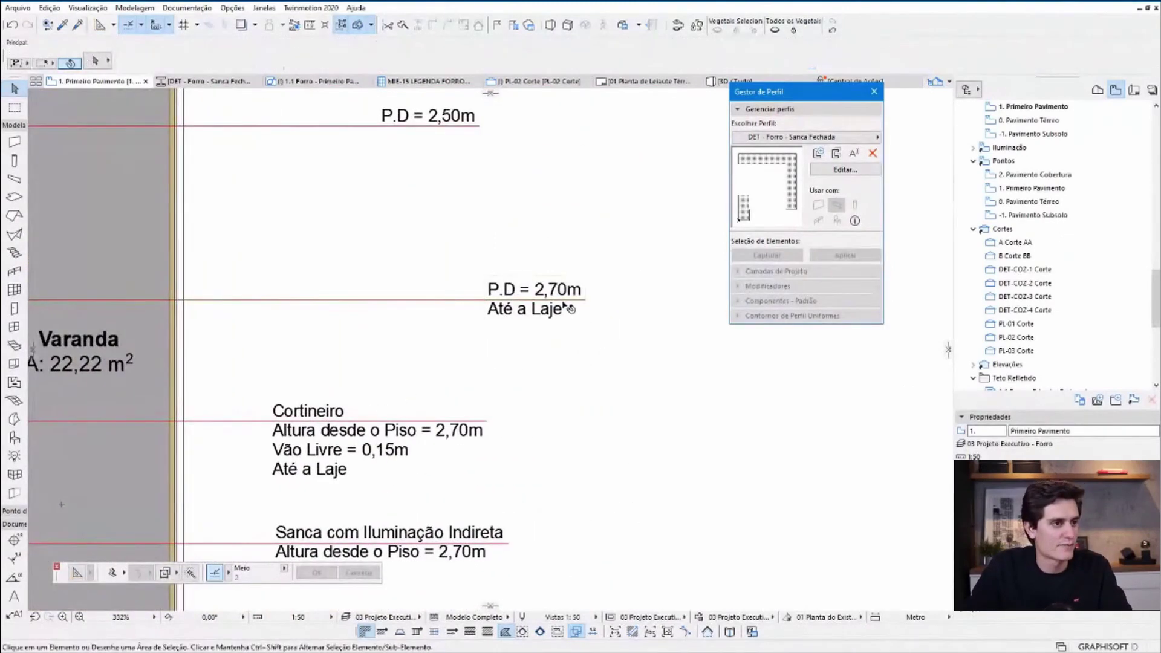
left_click(564, 295)
double_click(551, 310)
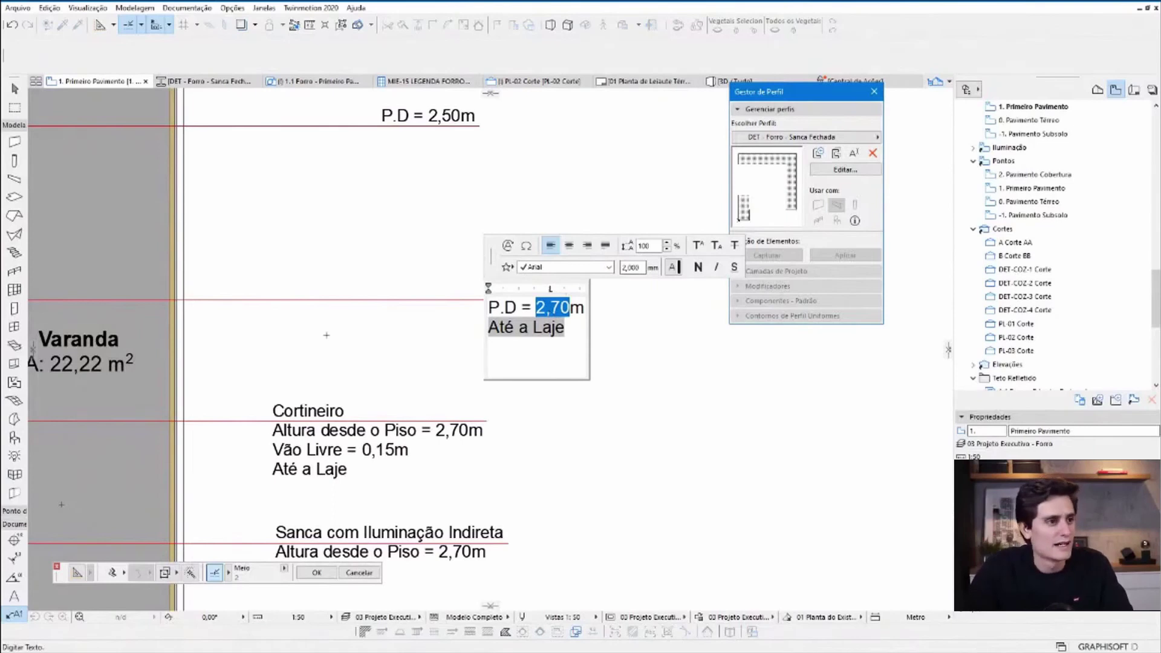
left_click_drag(488, 327, 539, 342)
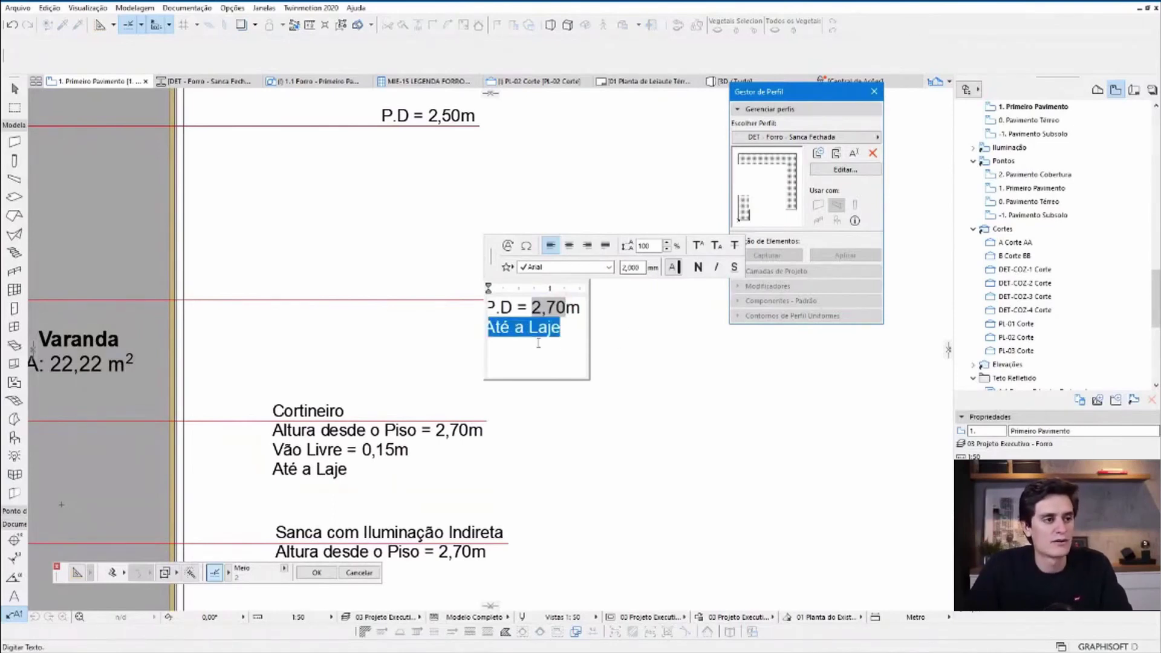